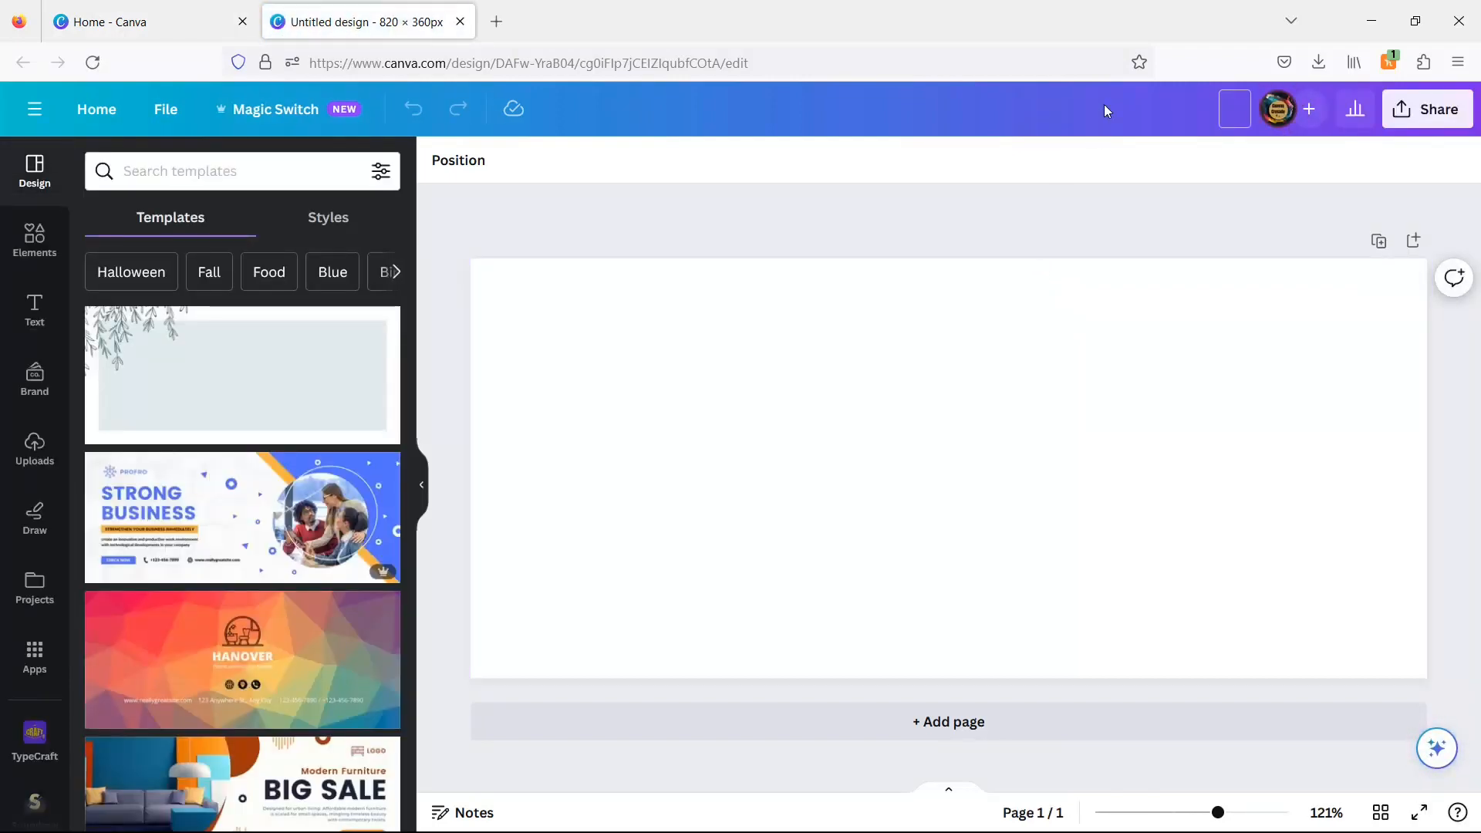
- Name the design "Facebook Cover"
{"action": "type", "text": "acebook Cover"}
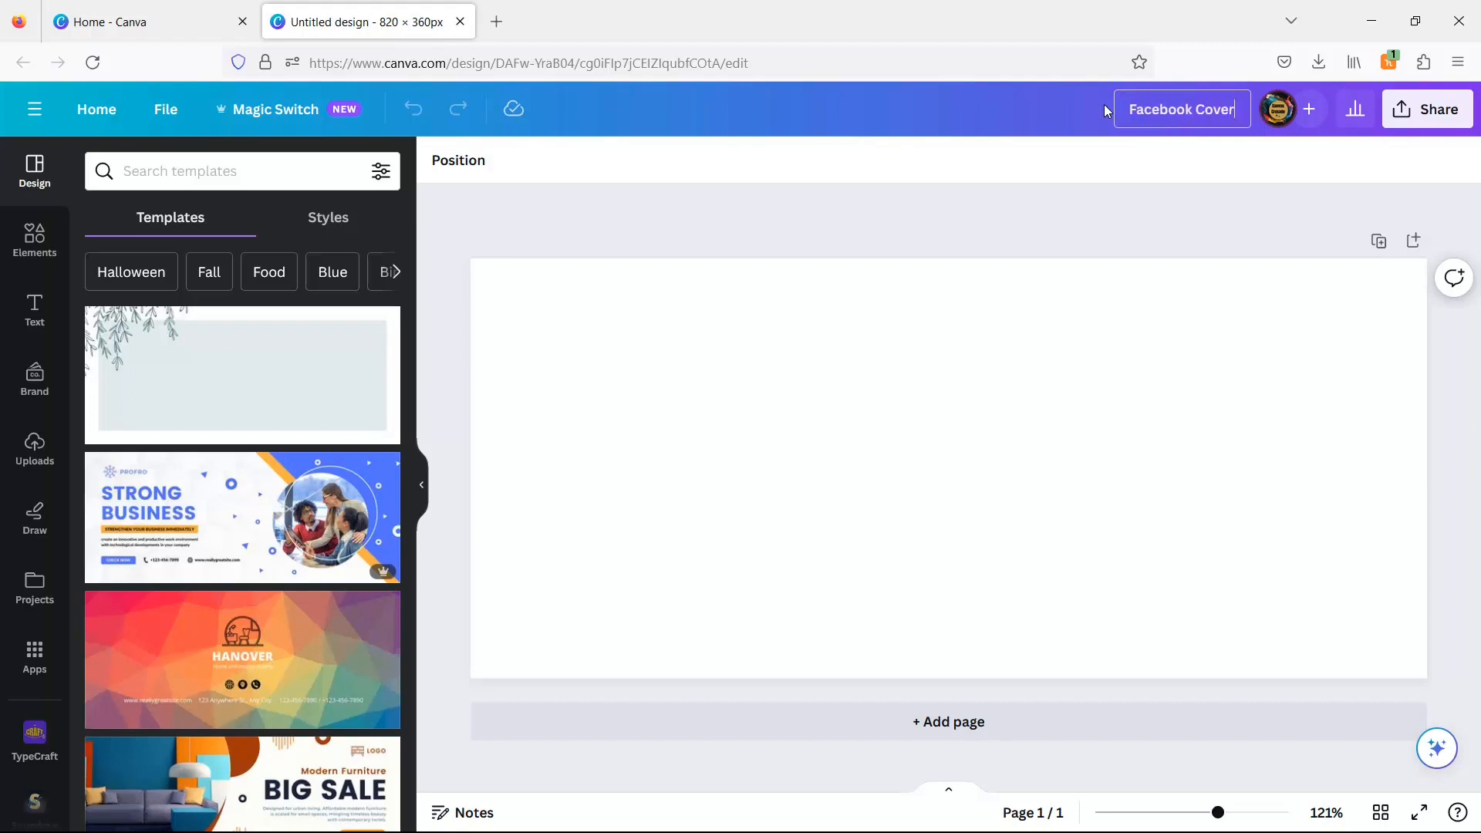
{"action": "left_click", "coordinate": [795, 378]}
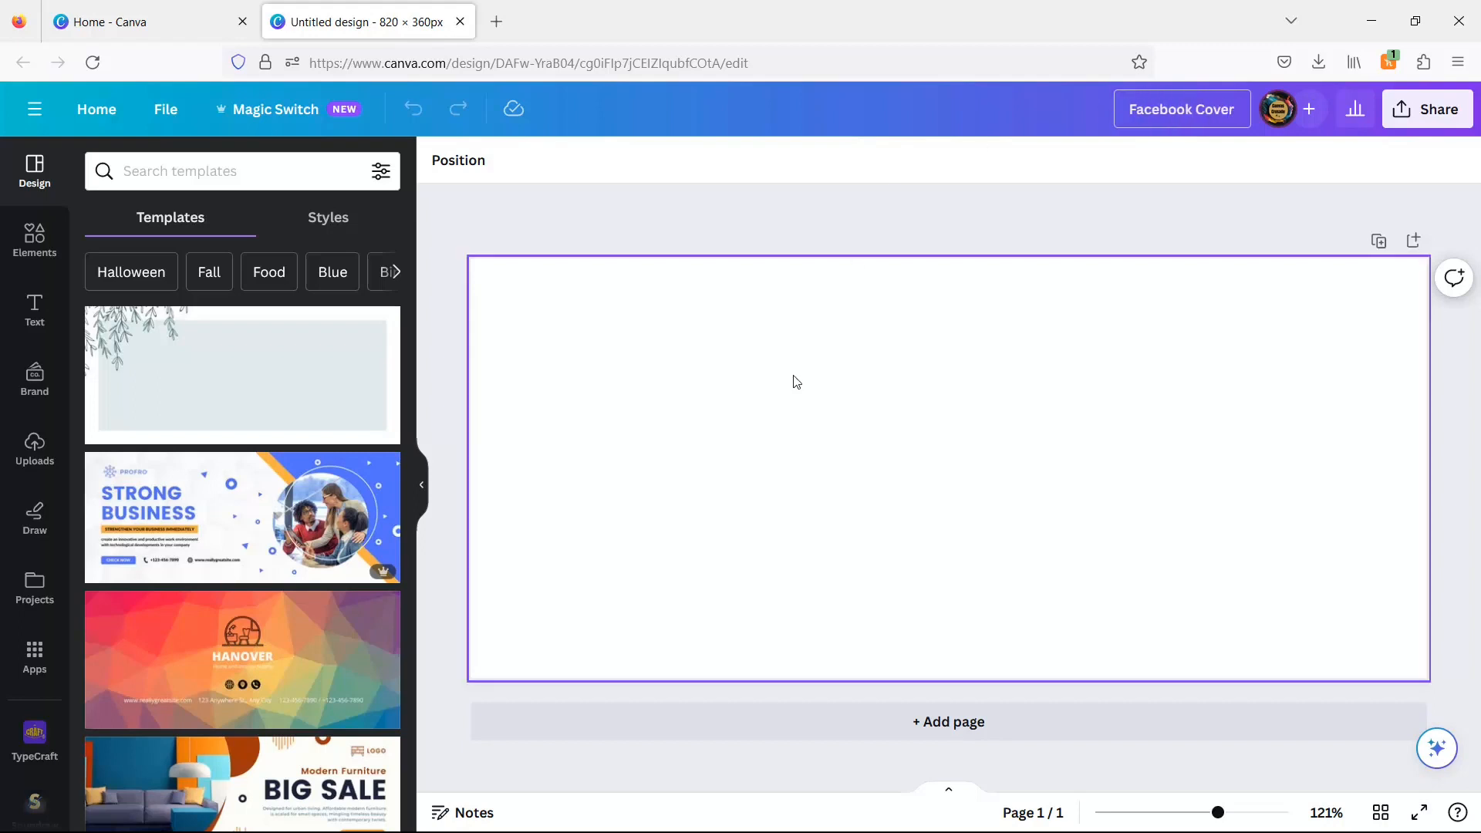
- Search the elements for "brushing hair" photos and add the pink photo of hairbrushes and scissors to the page
{"action": "left_click", "coordinate": [34, 239]}
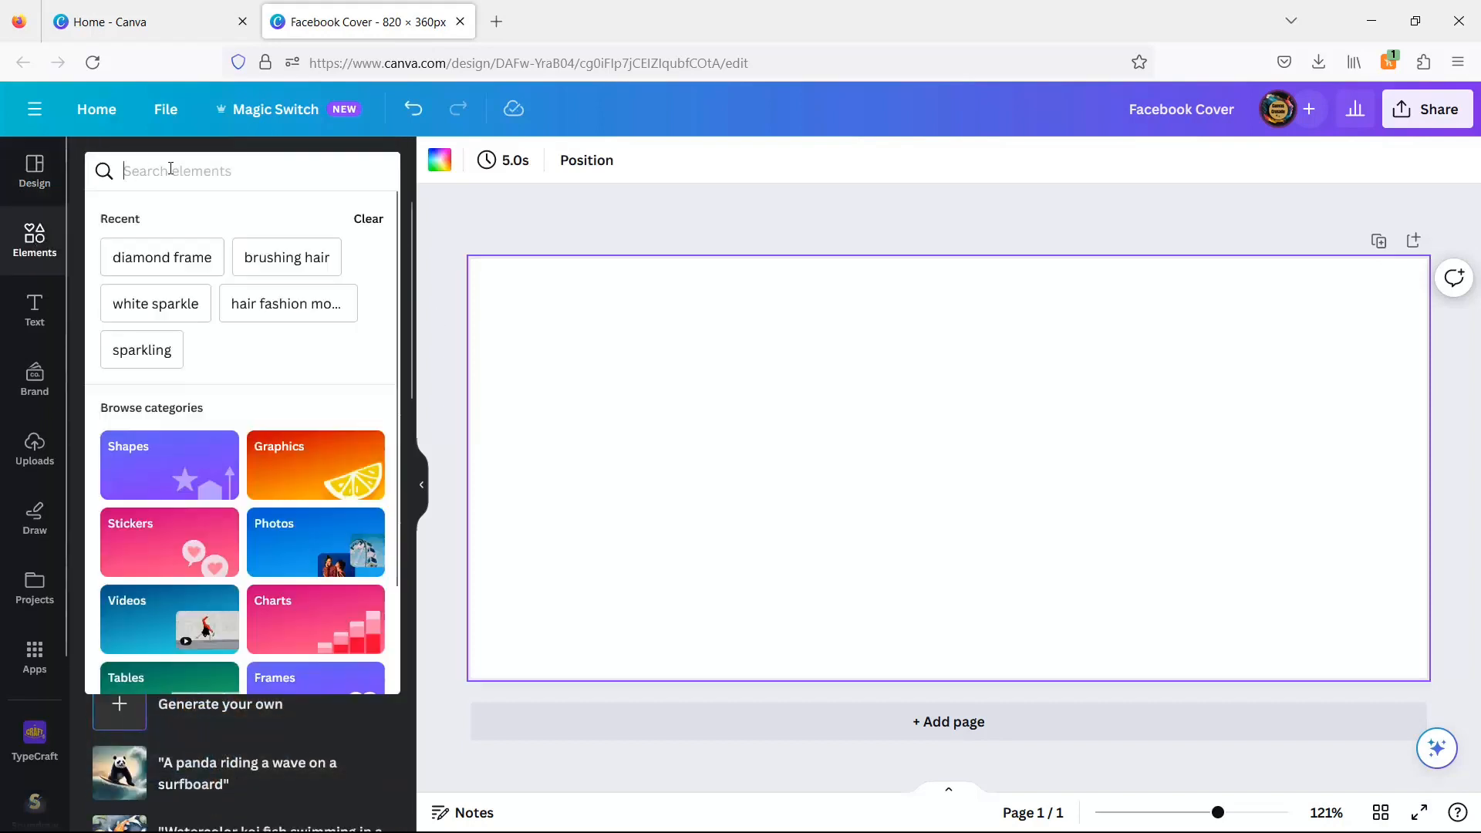
{"action": "left_click", "coordinate": [272, 266]}
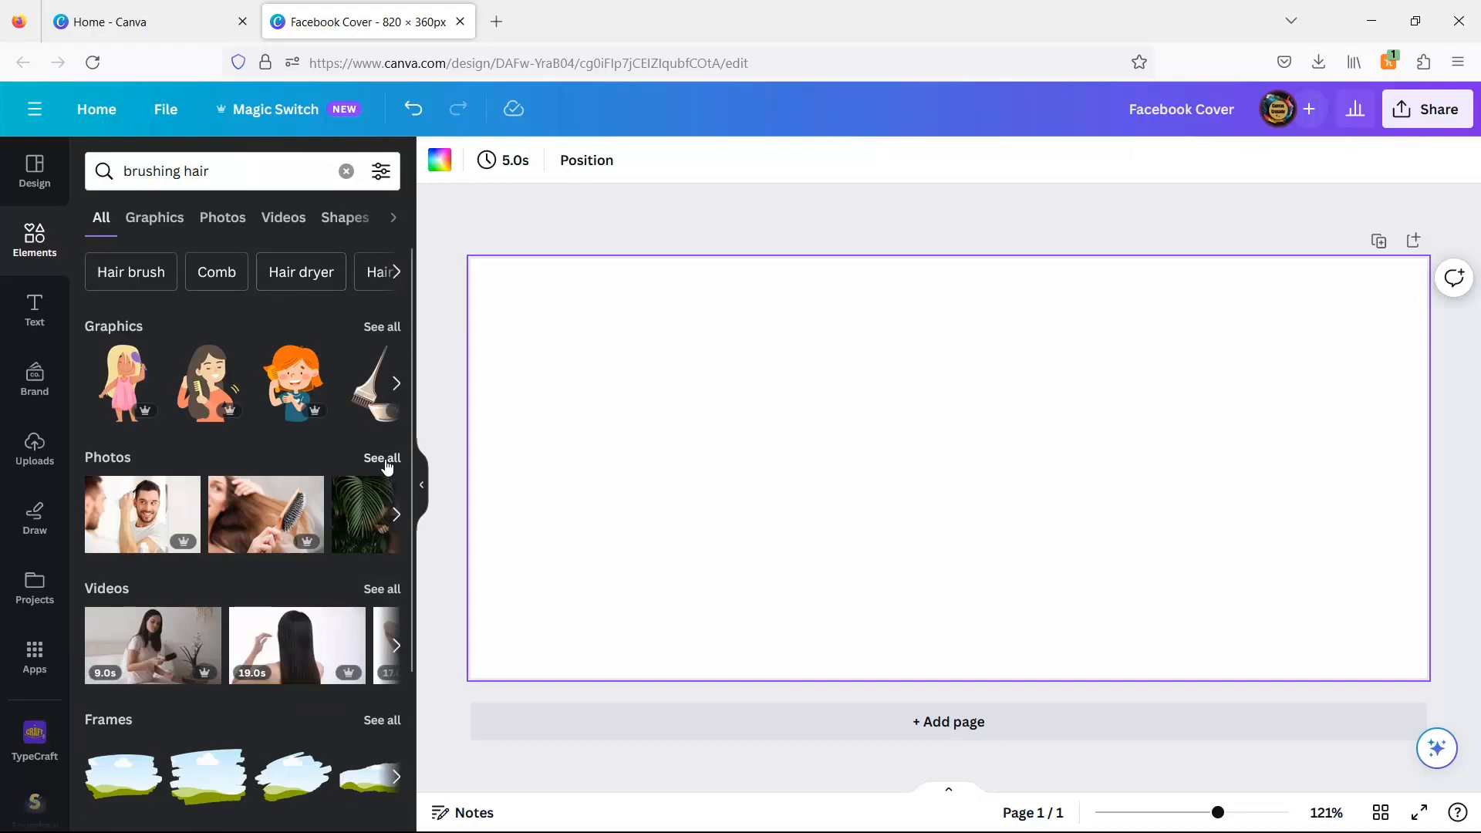
{"action": "left_click", "coordinate": [384, 458]}
{"action": "scroll", "coordinate": [199, 636], "scroll_direction": "down", "scroll_amount": 4}
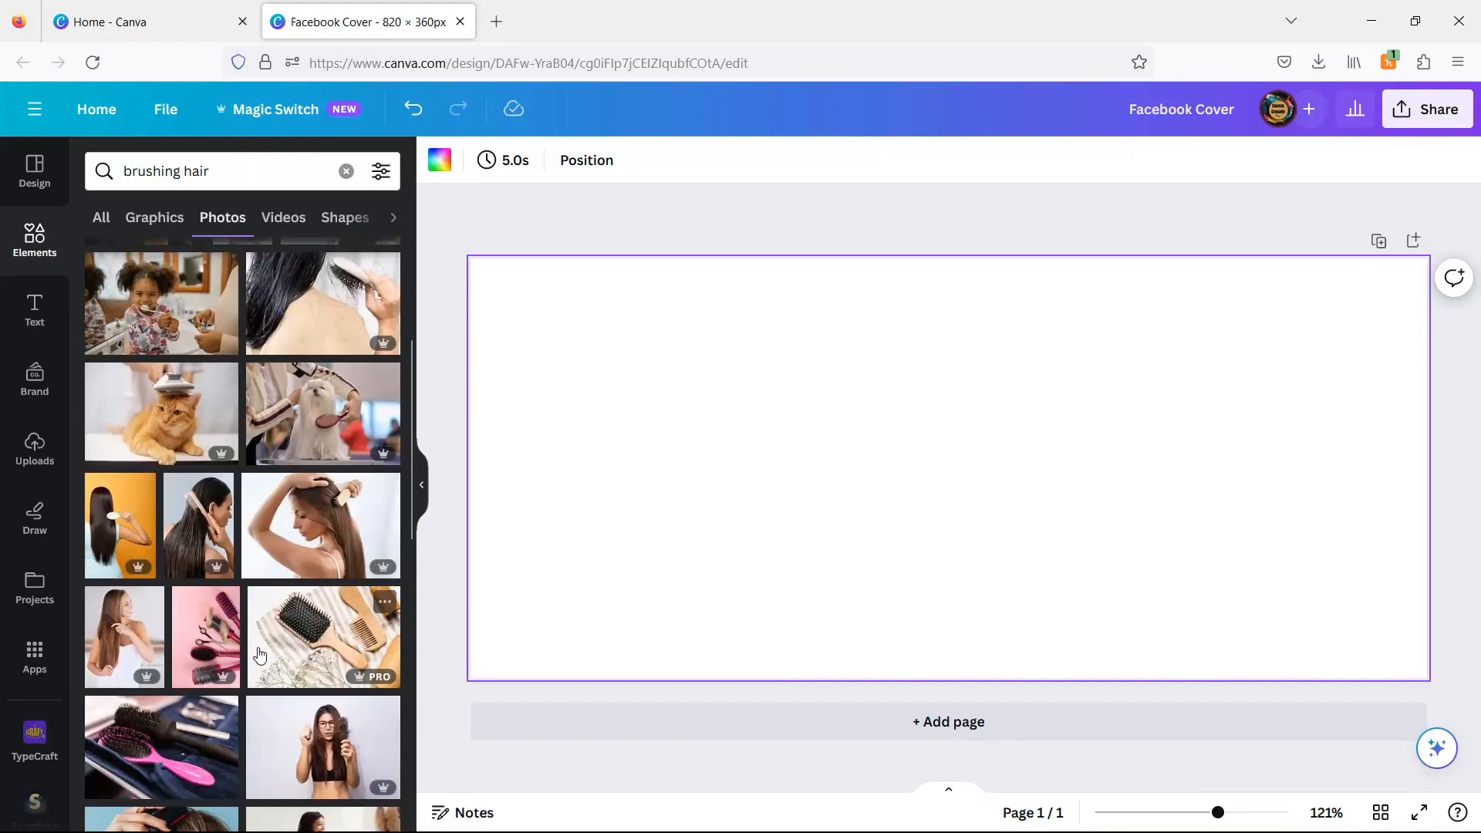
{"action": "left_click", "coordinate": [199, 636]}
- Enlarge and reposition the hairbrush photo so it spans the full width of the page
{"action": "mouse_move", "coordinate": [948, 679]}
{"action": "left_mouse_down"}
{"action": "mouse_move", "coordinate": [672, 570]}
{"action": "mouse_move", "coordinate": [652, 474]}
{"action": "left_mouse_up"}
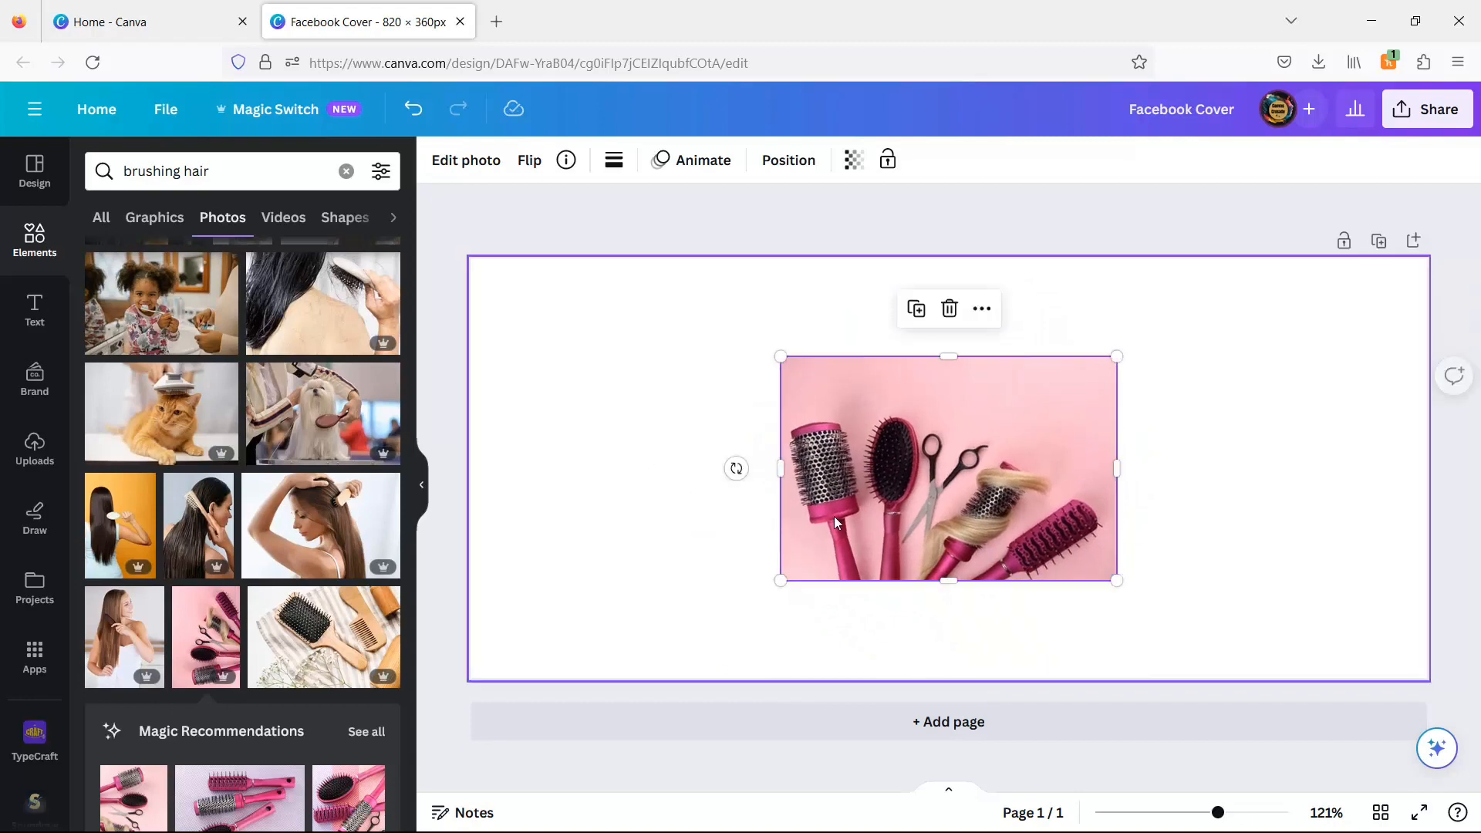
{"action": "mouse_move", "coordinate": [864, 488]}
{"action": "left_mouse_down"}
{"action": "mouse_move", "coordinate": [625, 541]}
{"action": "mouse_move", "coordinate": [556, 583]}
{"action": "mouse_move", "coordinate": [679, 542]}
{"action": "left_mouse_up"}
{"action": "left_click_drag", "start_coordinate": [807, 454], "coordinate": [1476, 368]}
{"action": "left_click_drag", "start_coordinate": [1047, 456], "coordinate": [1040, 486]}
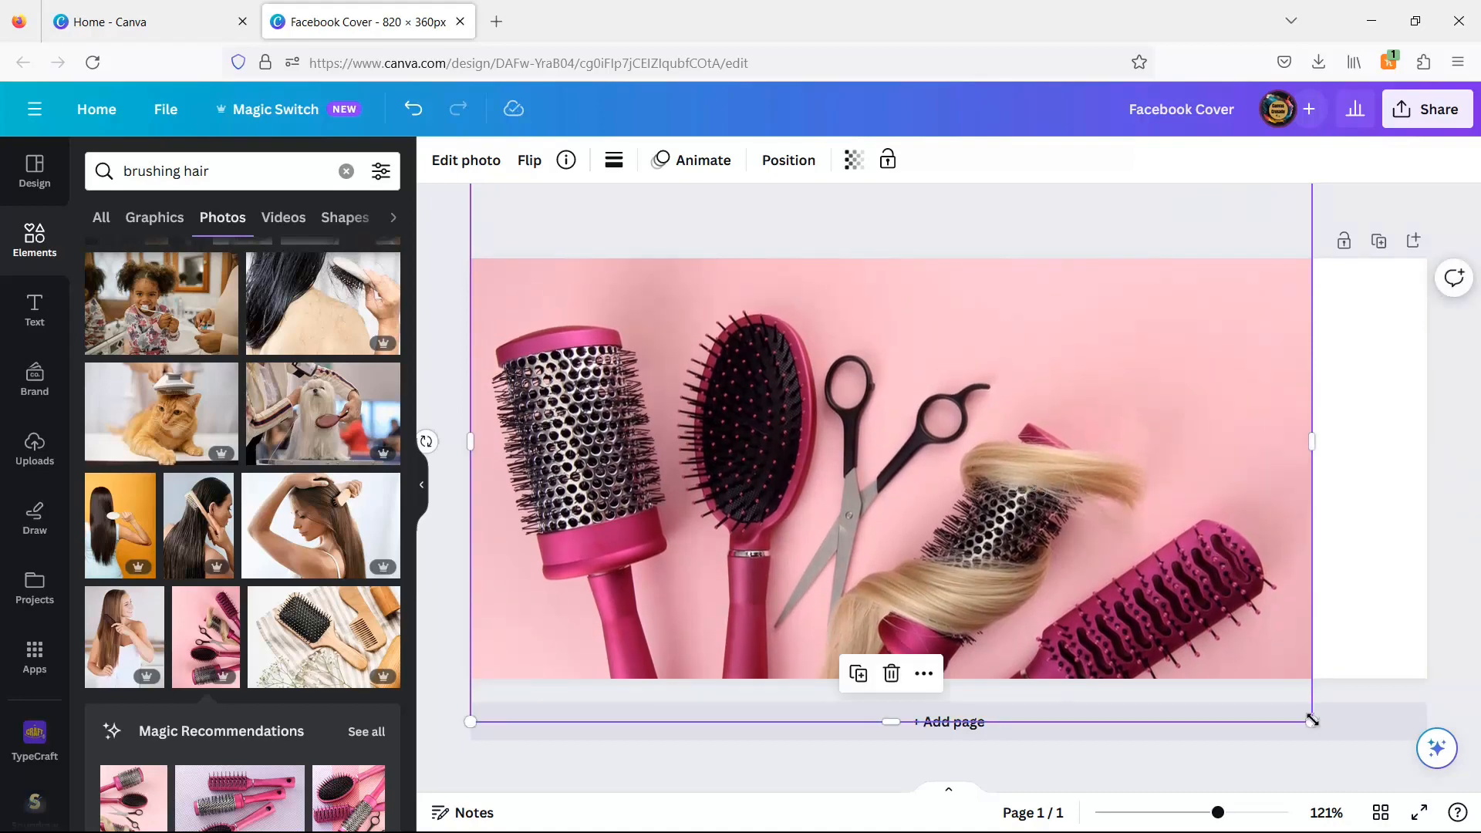
{"action": "left_click_drag", "start_coordinate": [1311, 719], "coordinate": [1408, 830]}
{"action": "left_click_drag", "start_coordinate": [1036, 547], "coordinate": [1038, 501]}
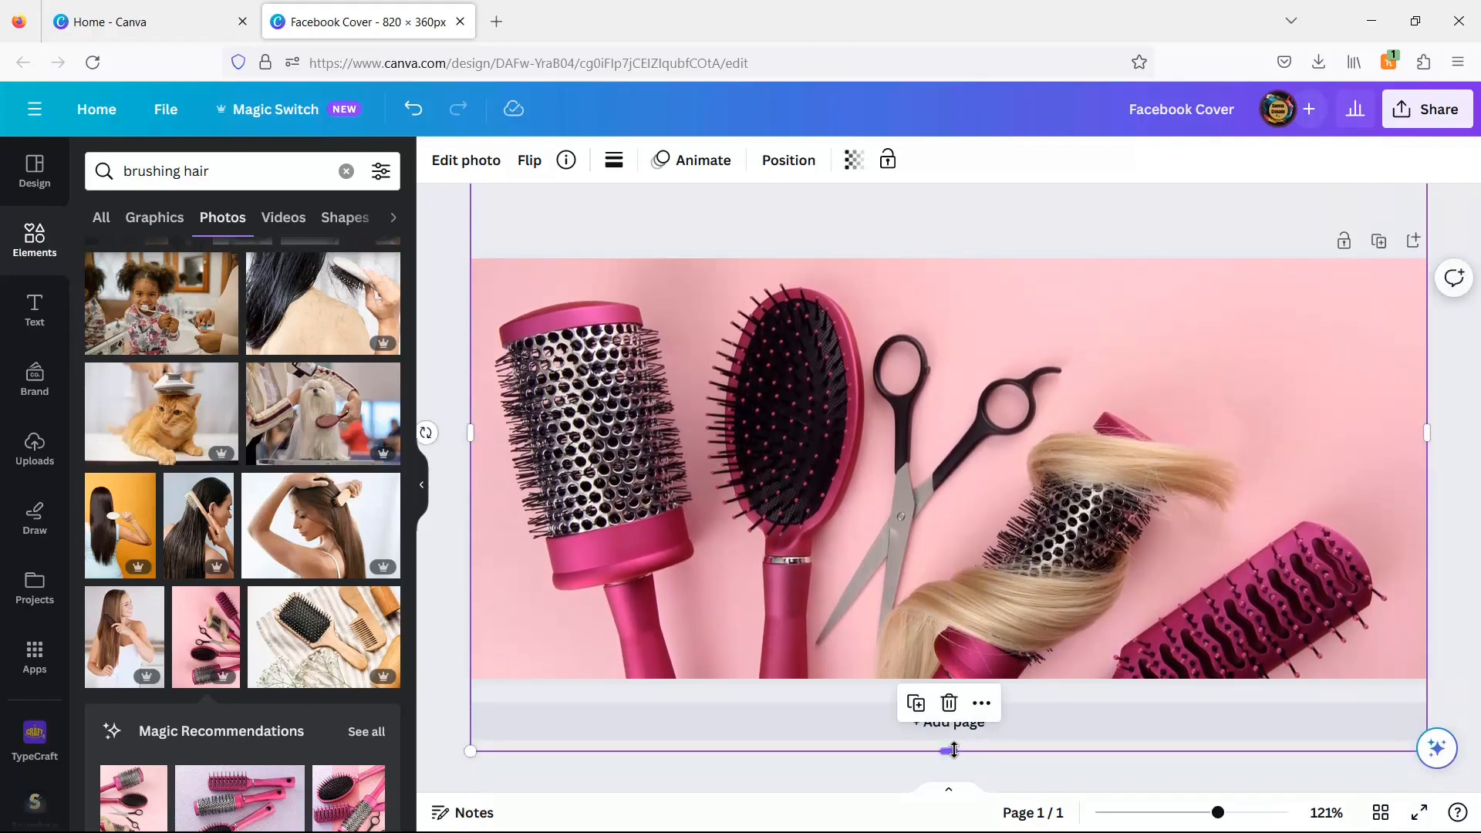
- Crop the photo's lower and upper overhang to the page edges
{"action": "left_click_drag", "start_coordinate": [954, 750], "coordinate": [950, 679]}
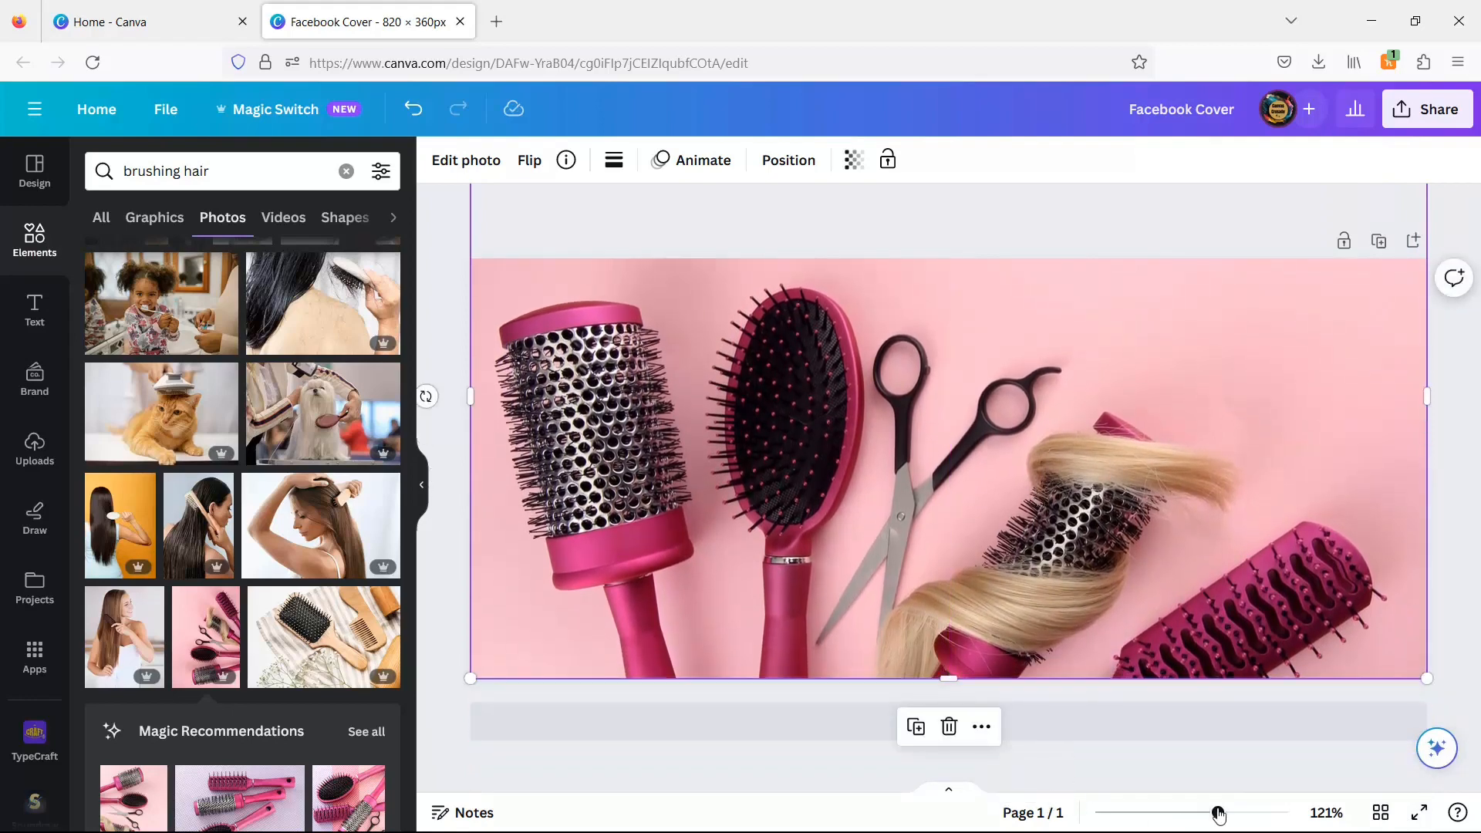
{"action": "left_click_drag", "start_coordinate": [1219, 814], "coordinate": [1194, 814]}
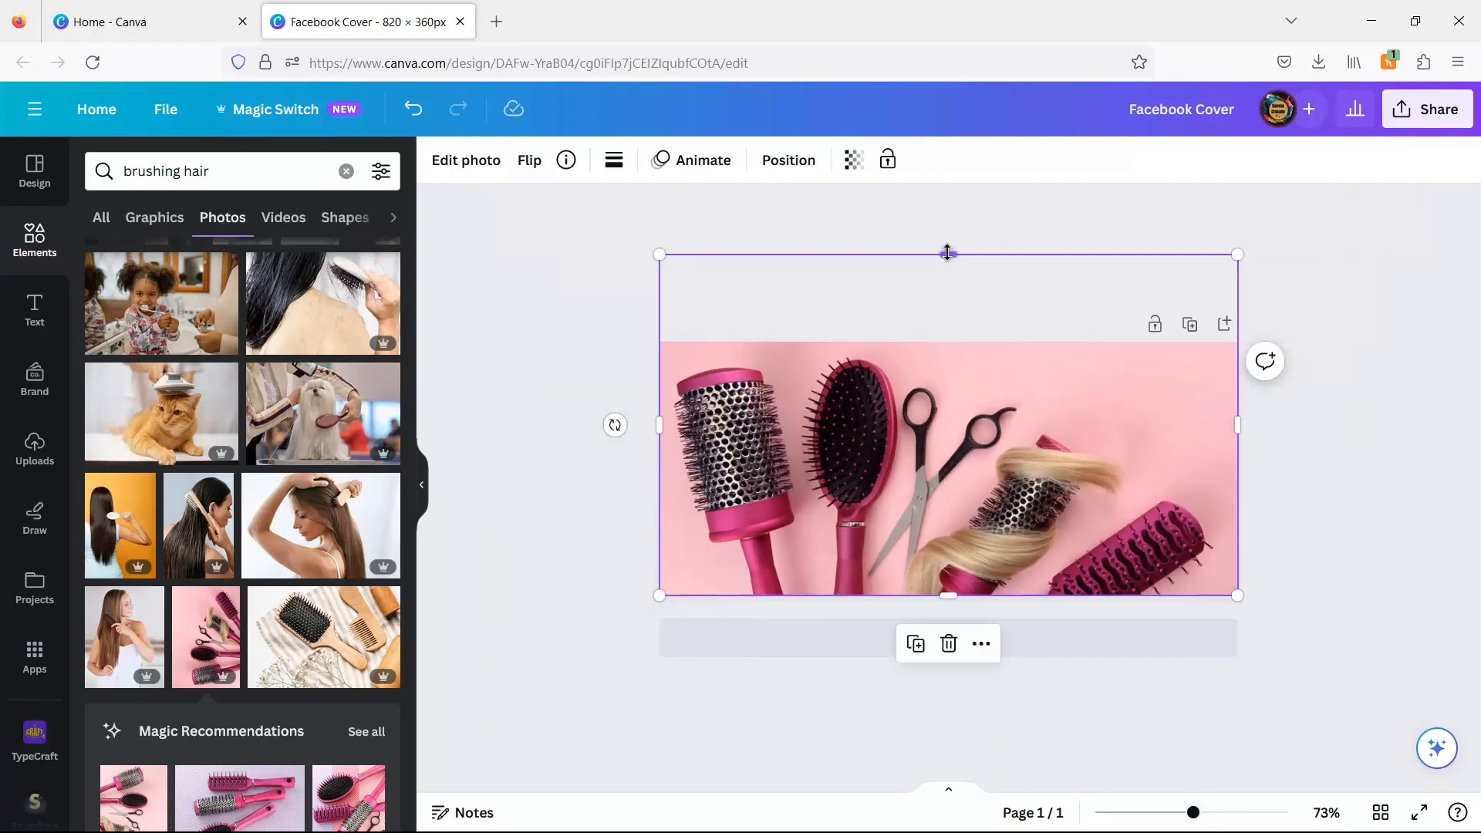
{"action": "left_click_drag", "start_coordinate": [948, 253], "coordinate": [950, 342]}
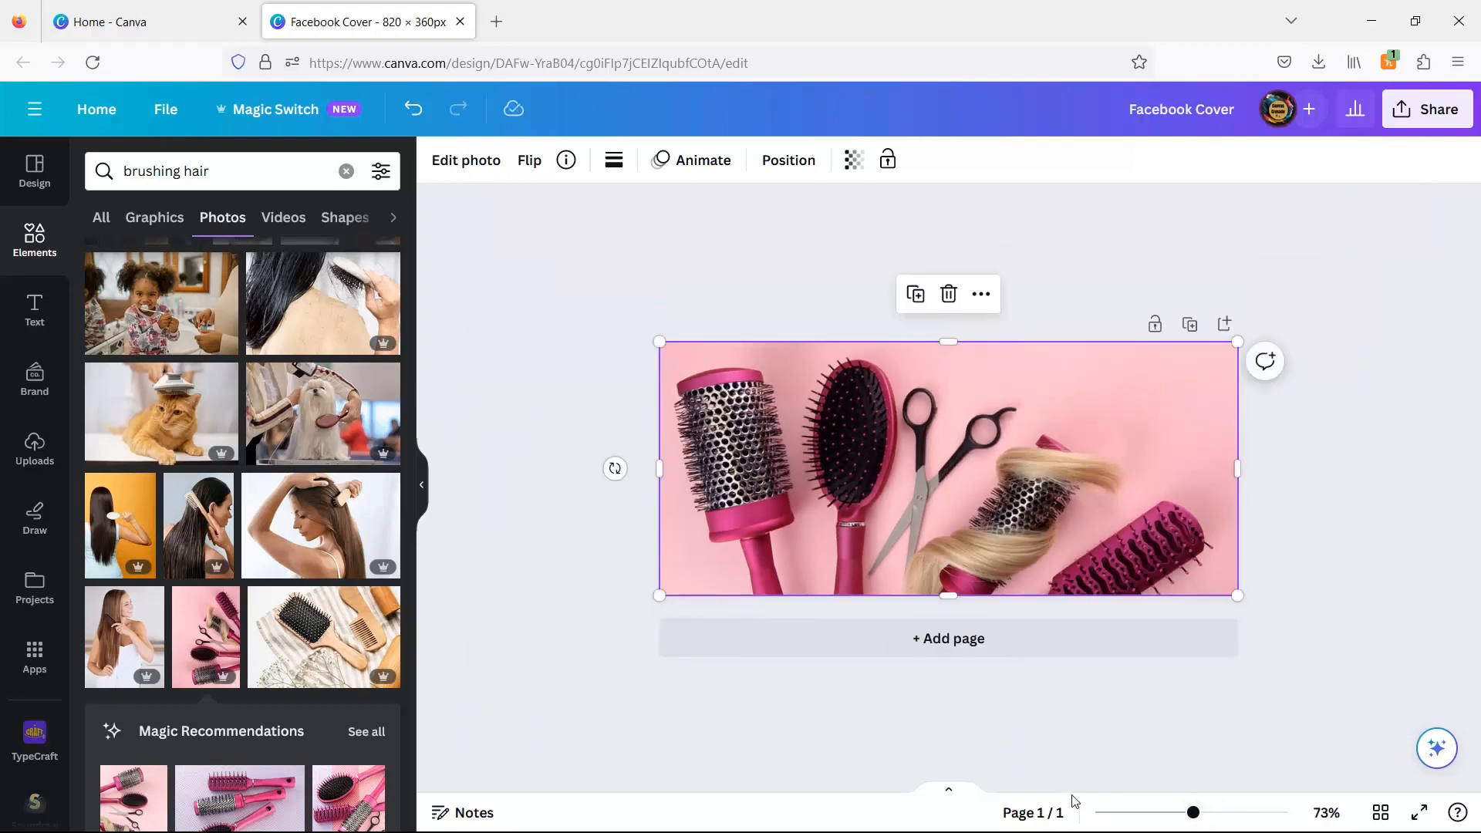
- Flip the hairbrush photo horizontally
{"action": "left_click_drag", "start_coordinate": [1196, 814], "coordinate": [1217, 814]}
{"action": "left_click", "coordinate": [532, 161]}
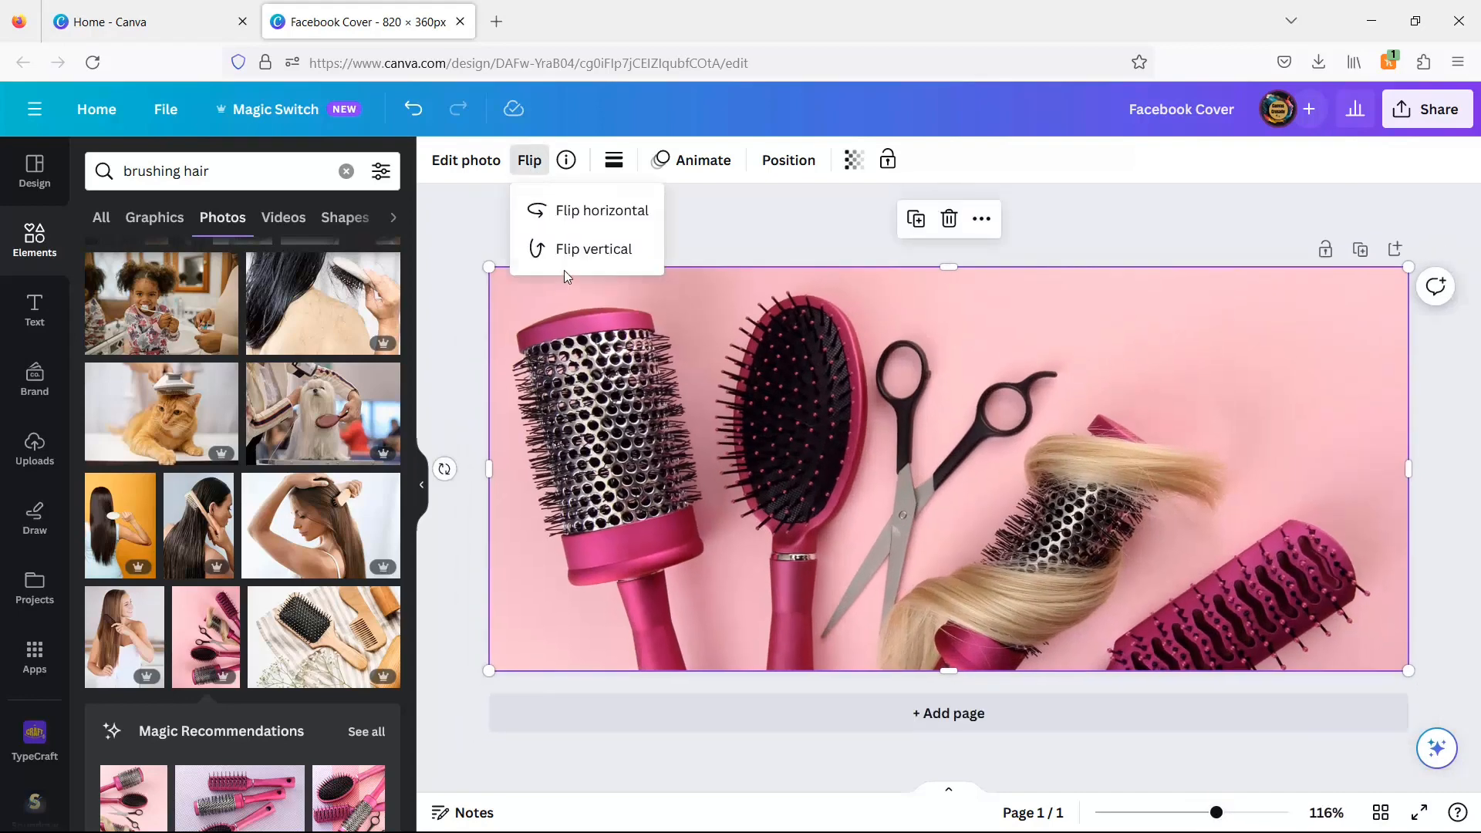
{"action": "left_click", "coordinate": [594, 210]}
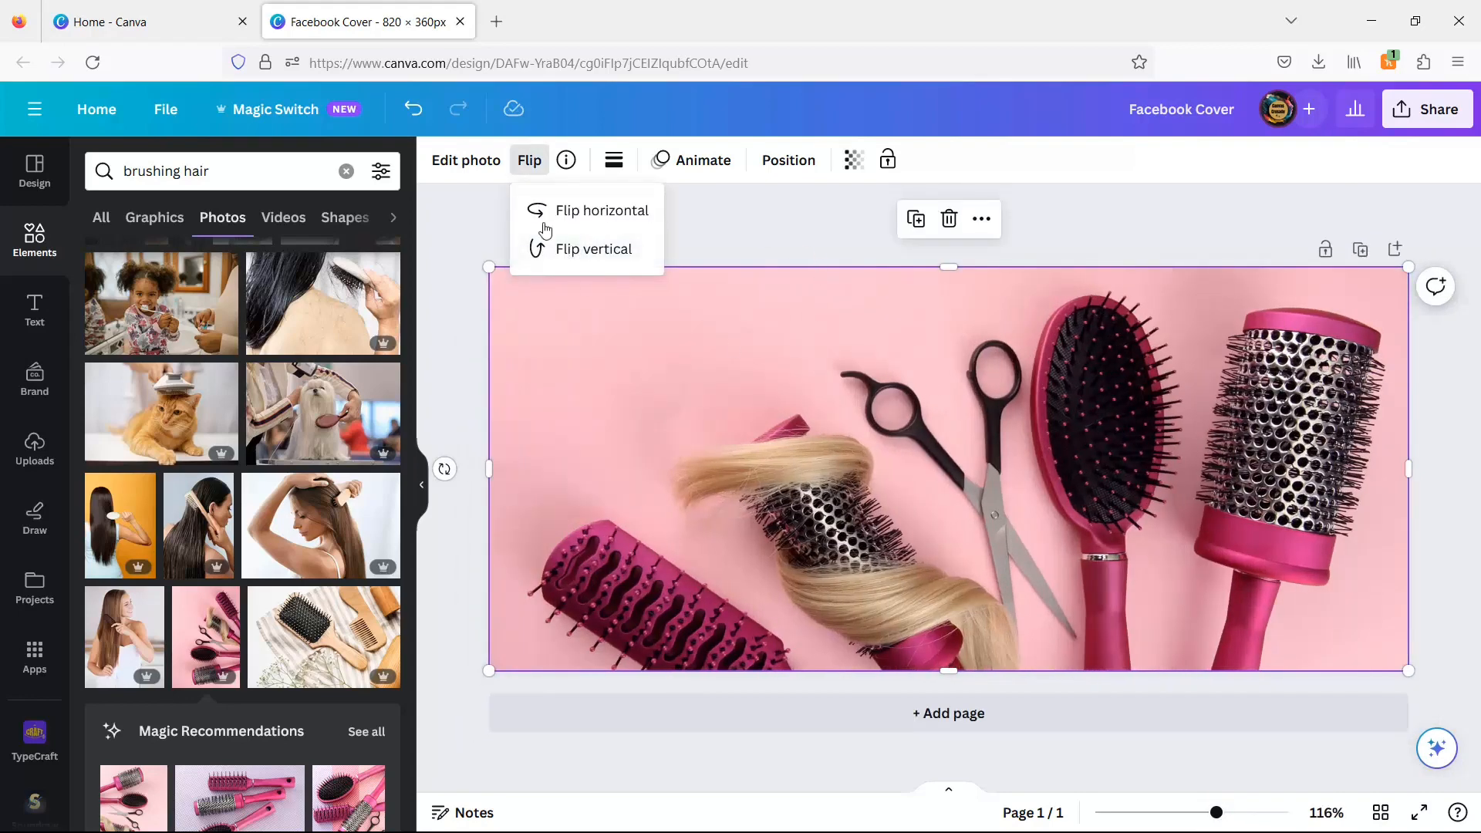
- Apply the Slate filter from the Mono group to the hairbrush photo
{"action": "left_click", "coordinate": [466, 162]}
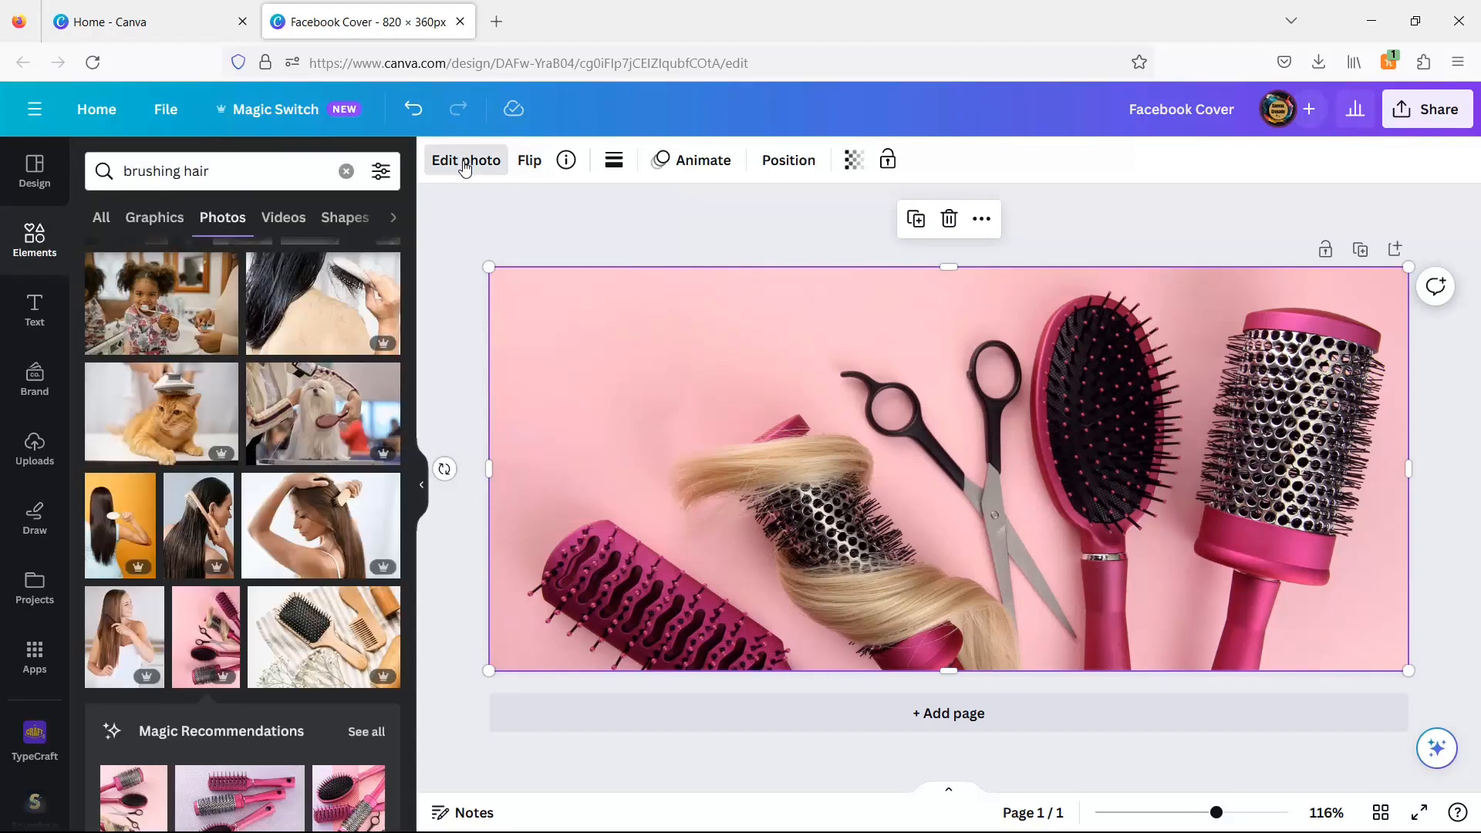
{"action": "left_click", "coordinate": [466, 162]}
{"action": "left_click", "coordinate": [351, 535]}
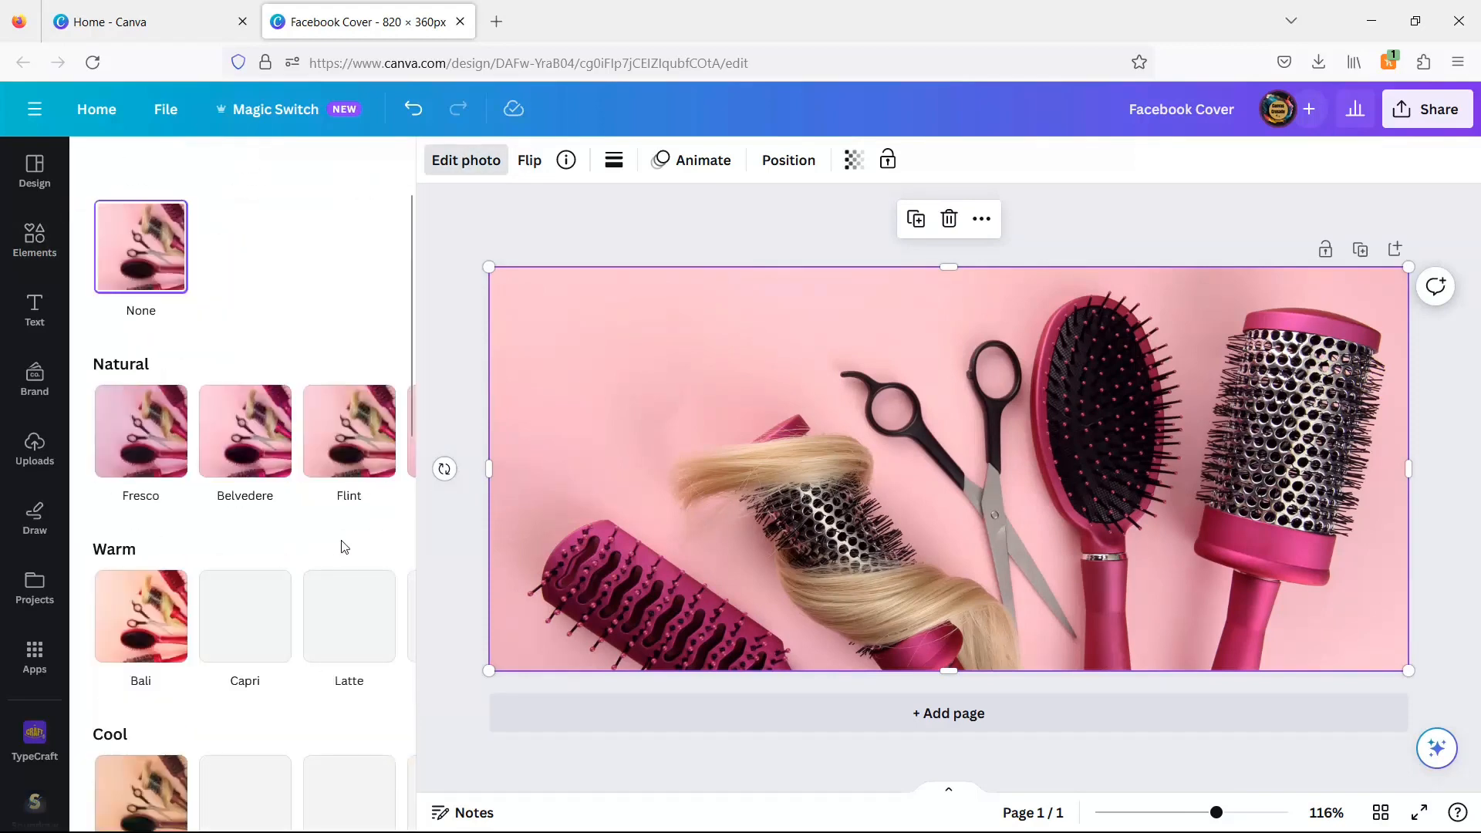
{"action": "scroll", "coordinate": [304, 549], "scroll_direction": "down", "scroll_amount": 10}
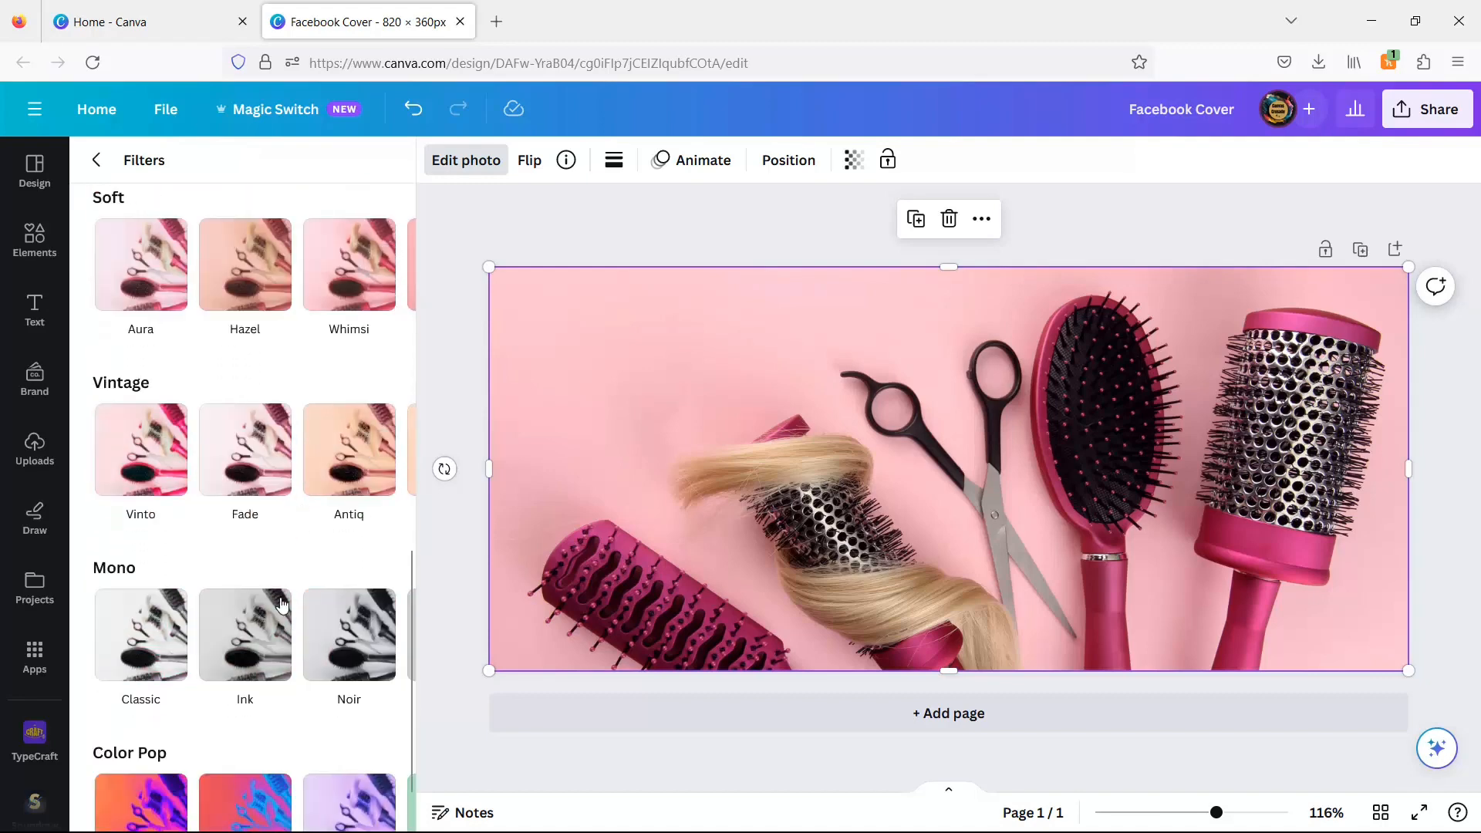
{"action": "left_click", "coordinate": [381, 634]}
{"action": "left_click", "coordinate": [344, 633]}
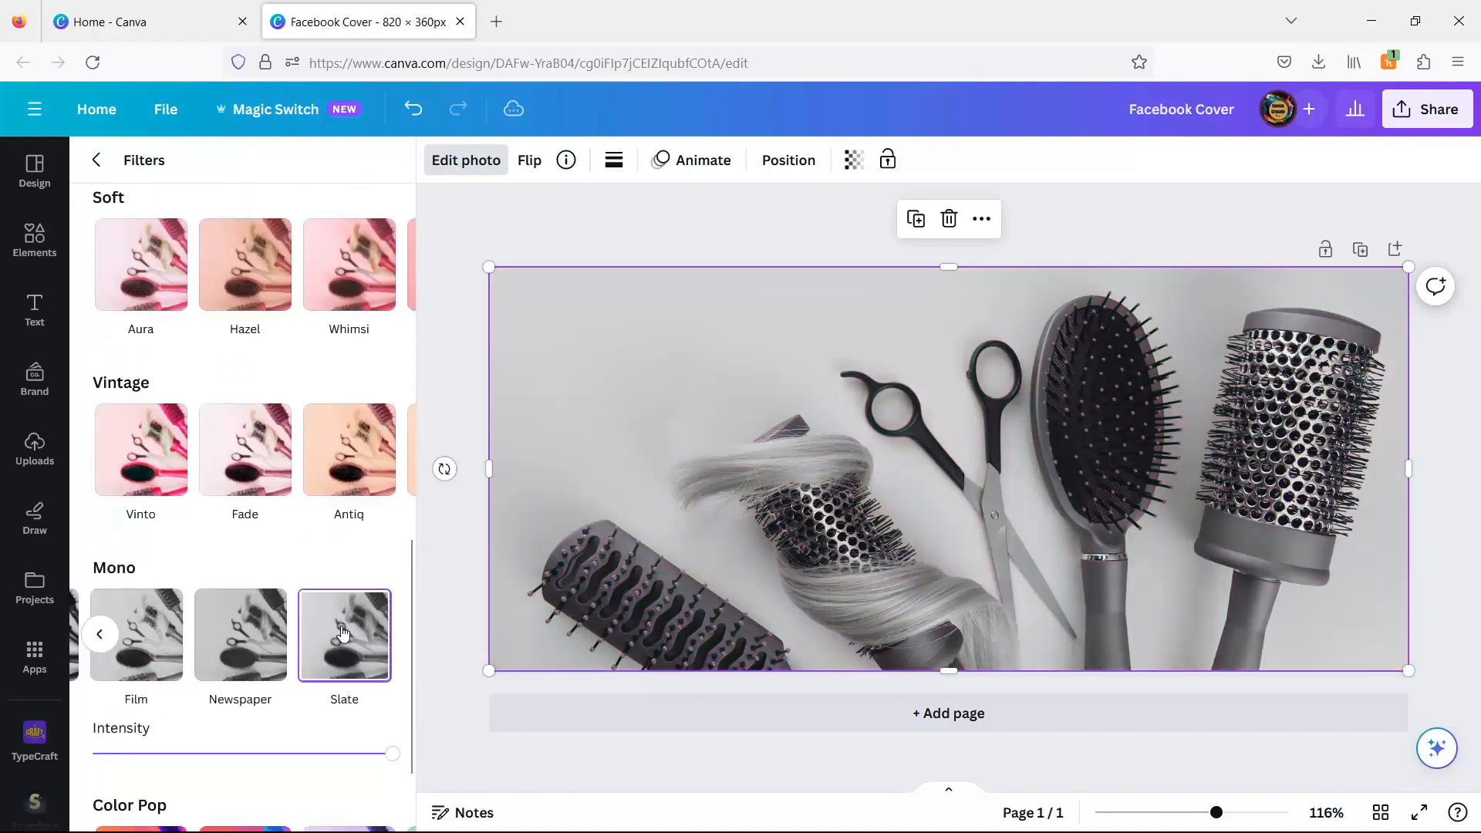
{"action": "left_click", "coordinate": [452, 269]}
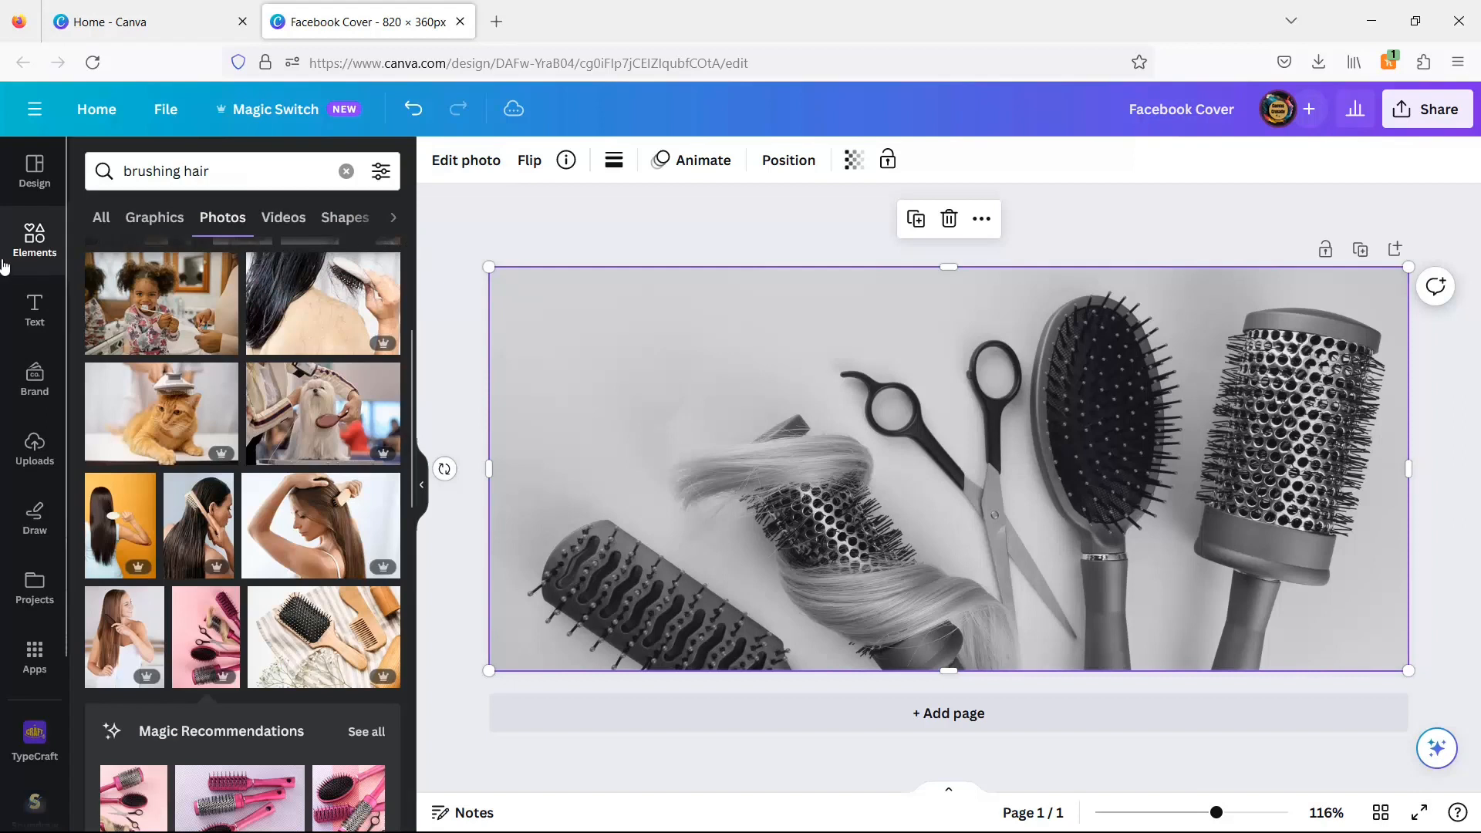
- Add a square shape over the photo and fill it with the Brand Kit pink
{"action": "left_click", "coordinate": [28, 241]}
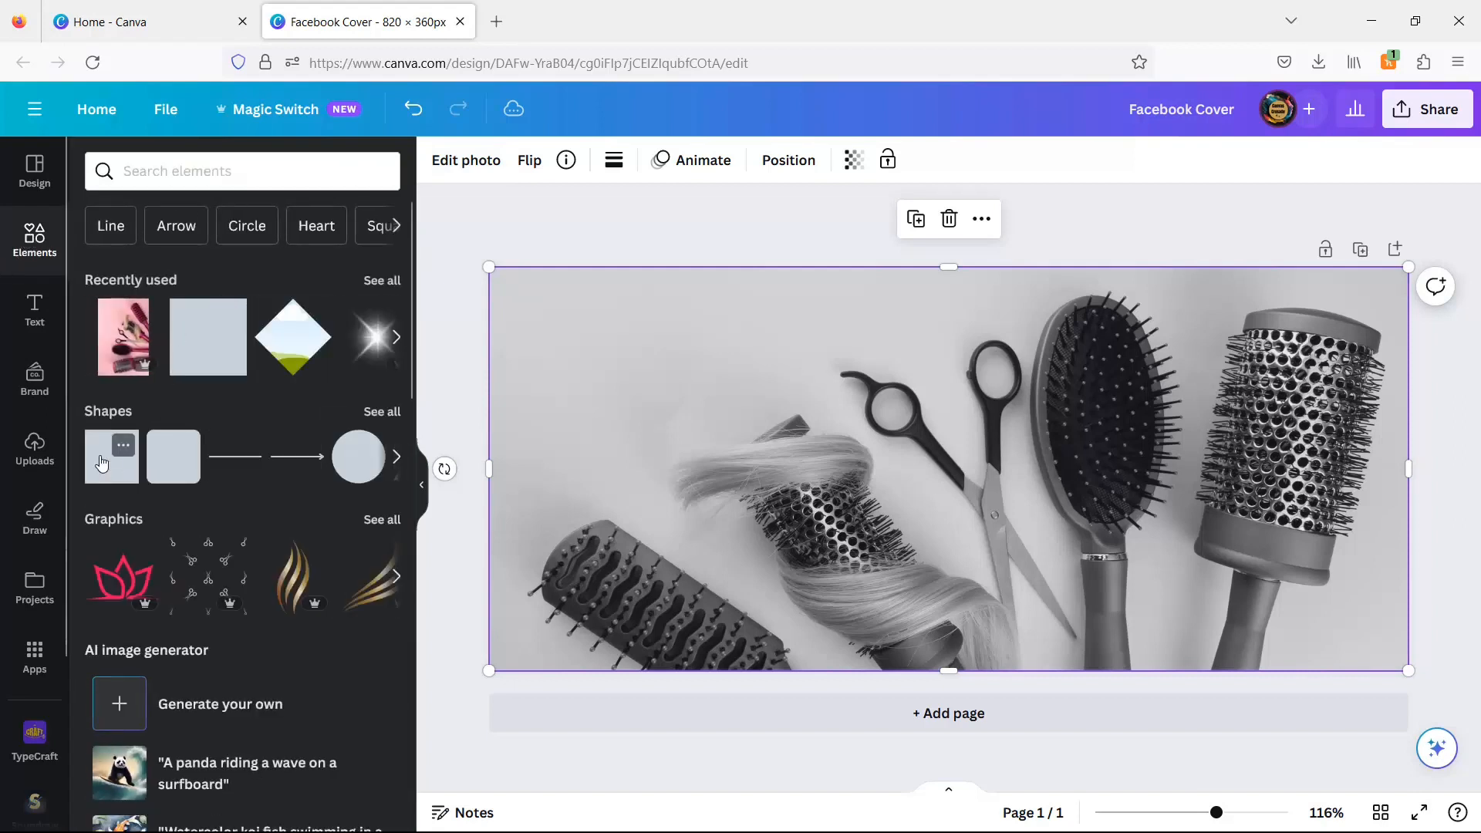
{"action": "left_click", "coordinate": [139, 468]}
{"action": "left_click", "coordinate": [535, 162]}
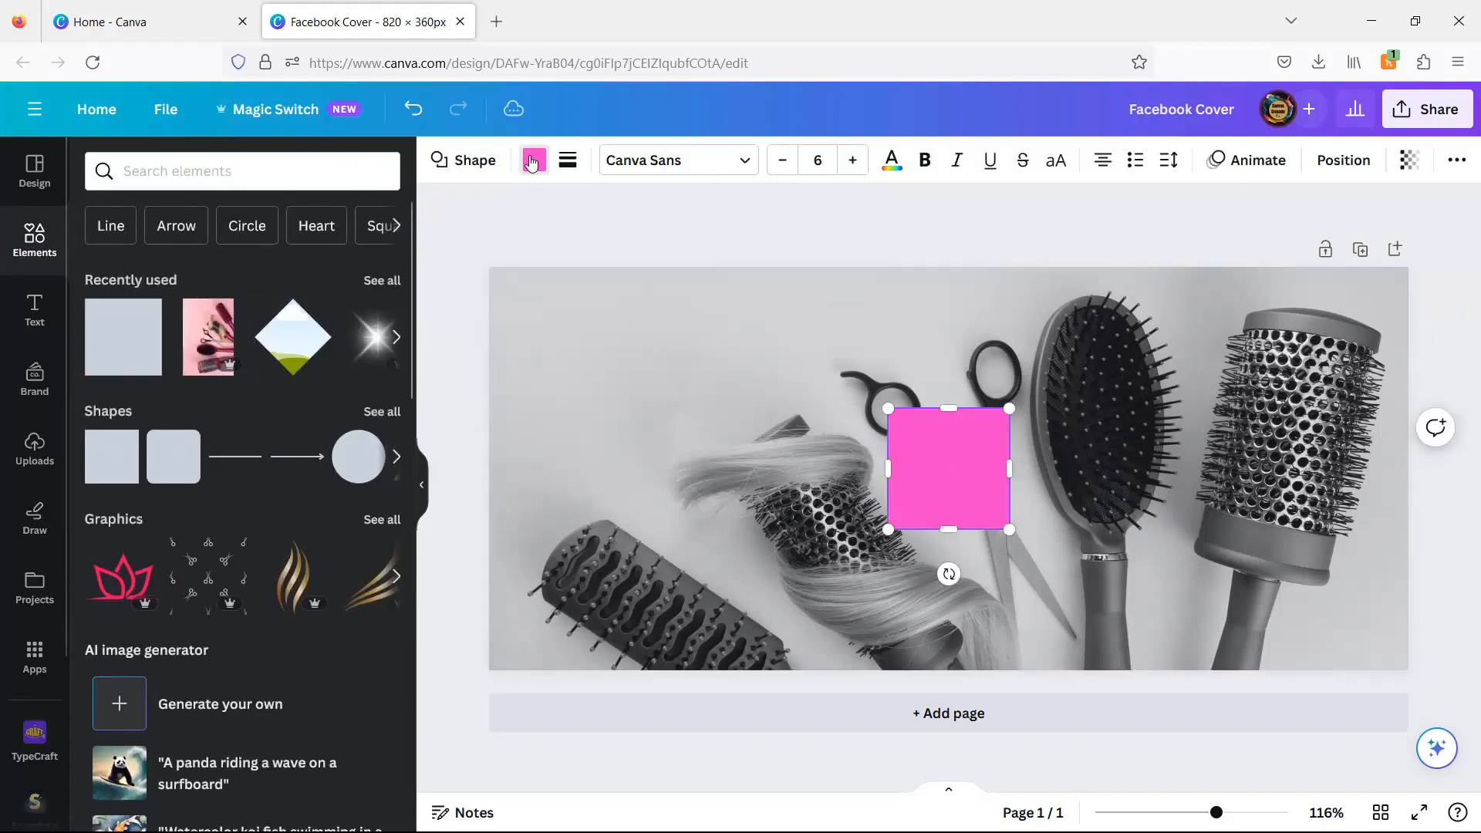
{"action": "left_click", "coordinate": [266, 430]}
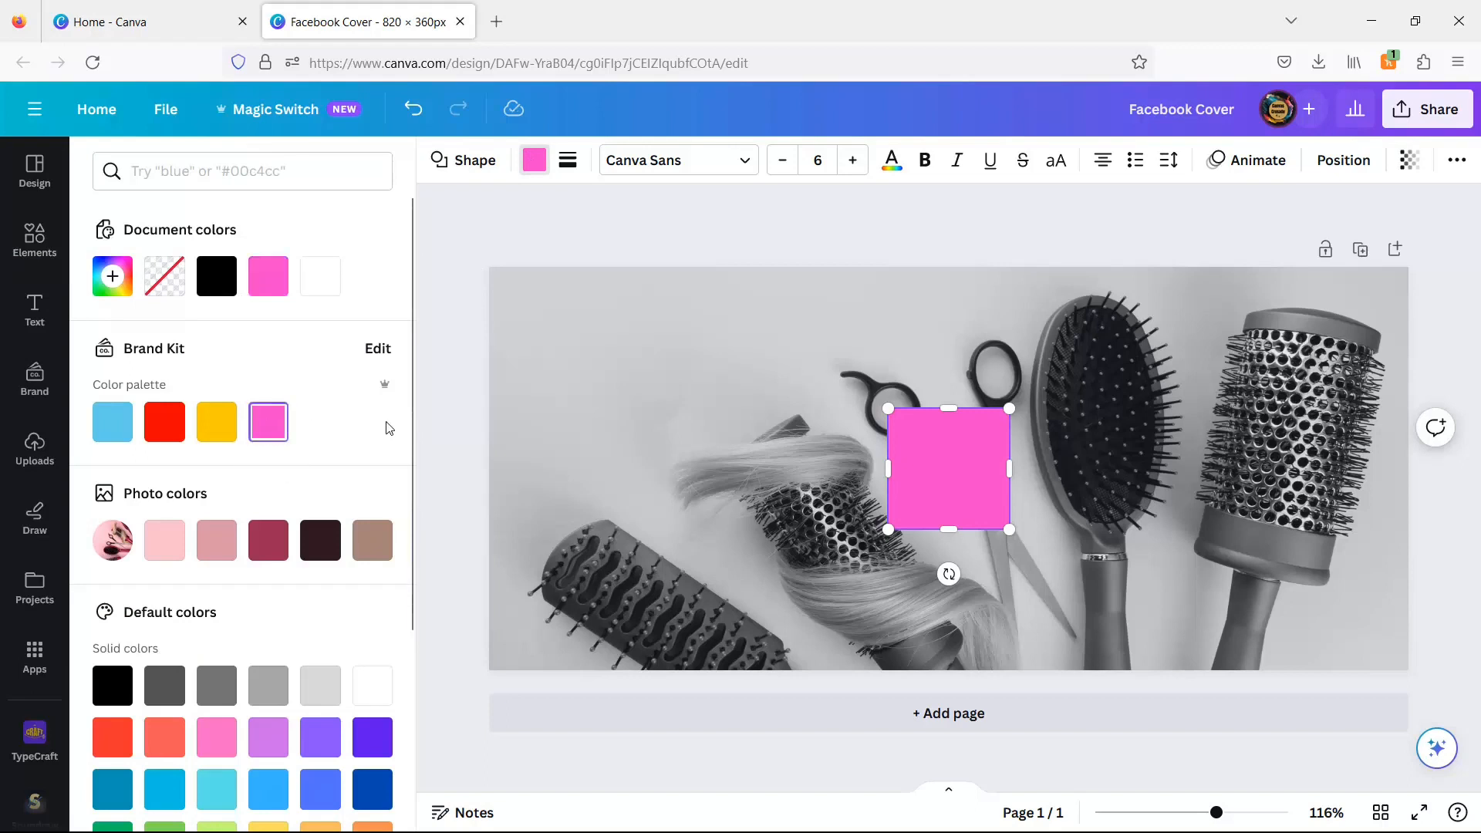
- Stretch the pink square to cover the whole page and set its transparency to about 85
{"action": "left_click_drag", "start_coordinate": [951, 483], "coordinate": [1412, 587]}
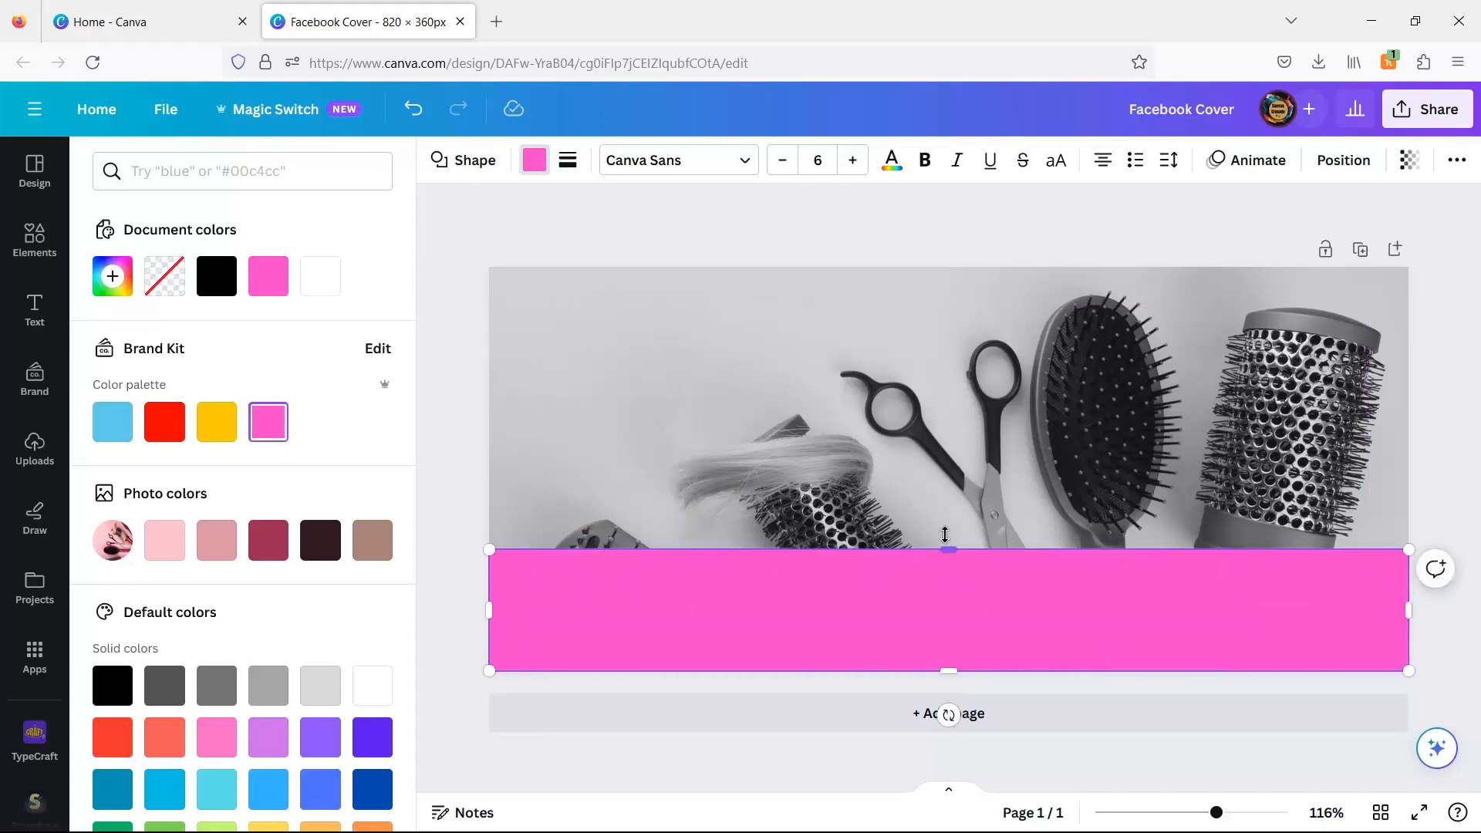
{"action": "left_click_drag", "start_coordinate": [945, 534], "coordinate": [930, 273]}
{"action": "left_click", "coordinate": [1410, 175]}
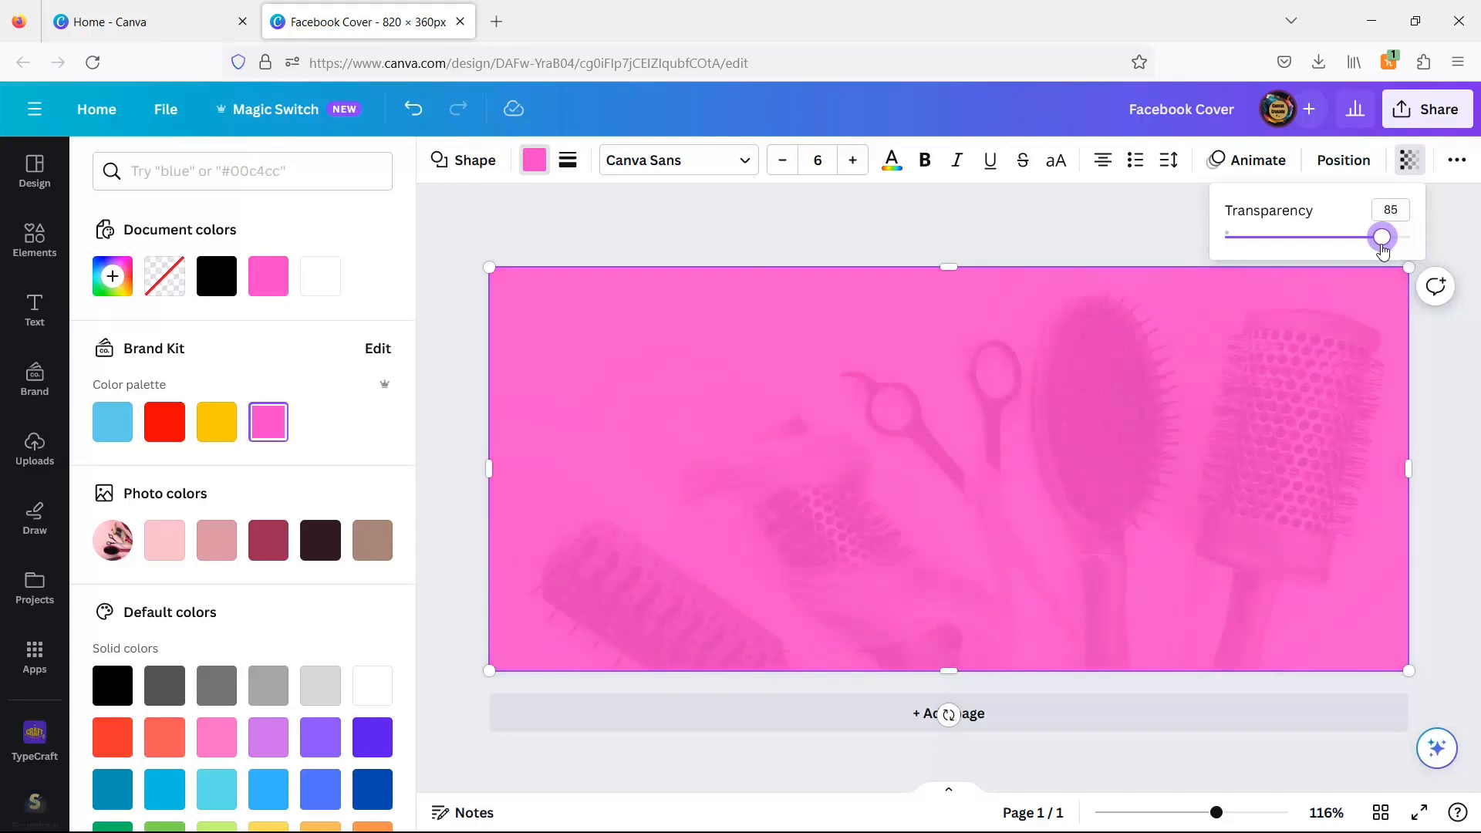
{"action": "left_click", "coordinate": [1443, 417]}
{"action": "left_click", "coordinate": [1443, 417]}
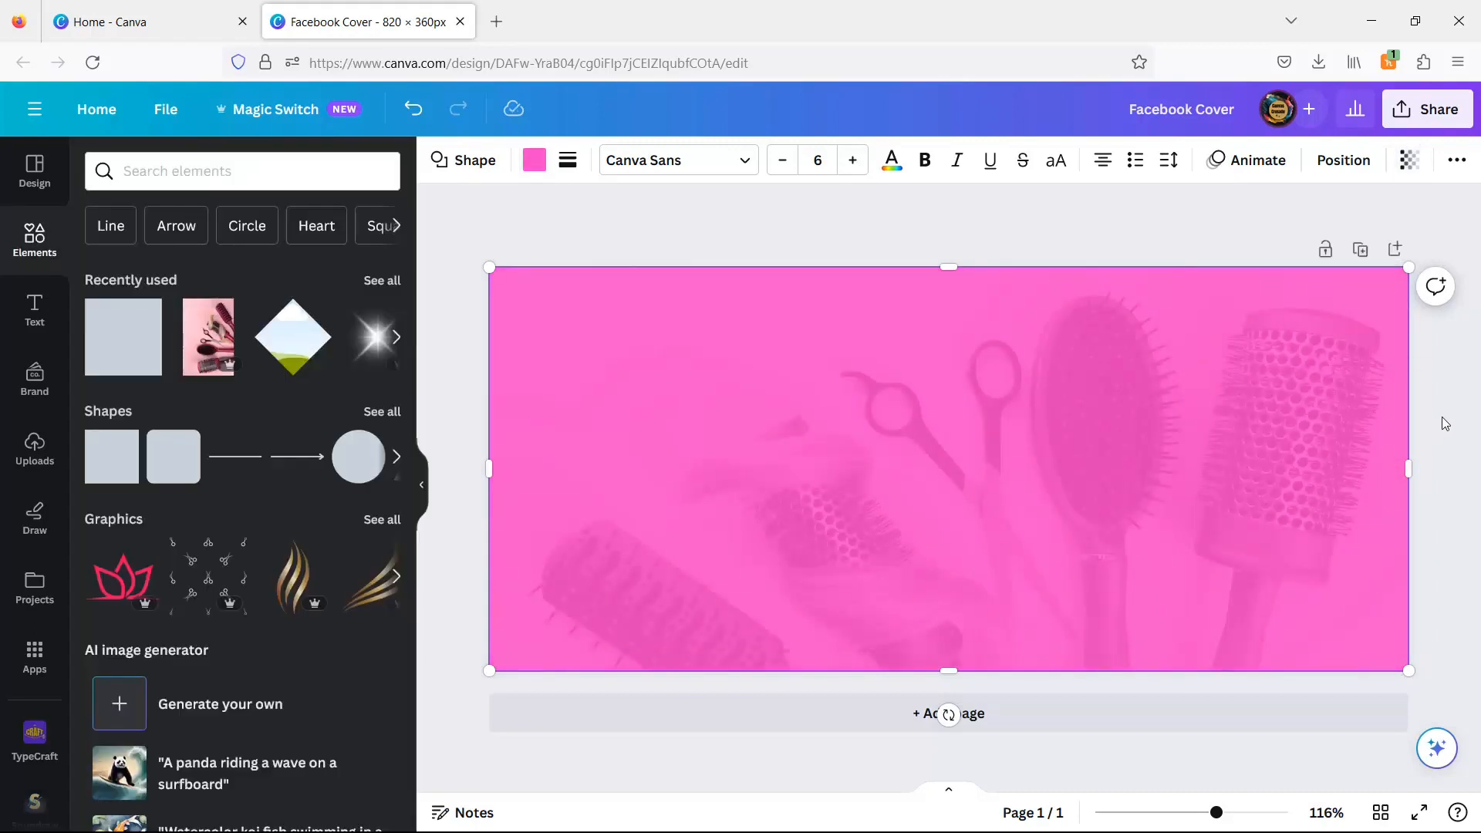
{"action": "left_click", "coordinate": [1446, 423]}
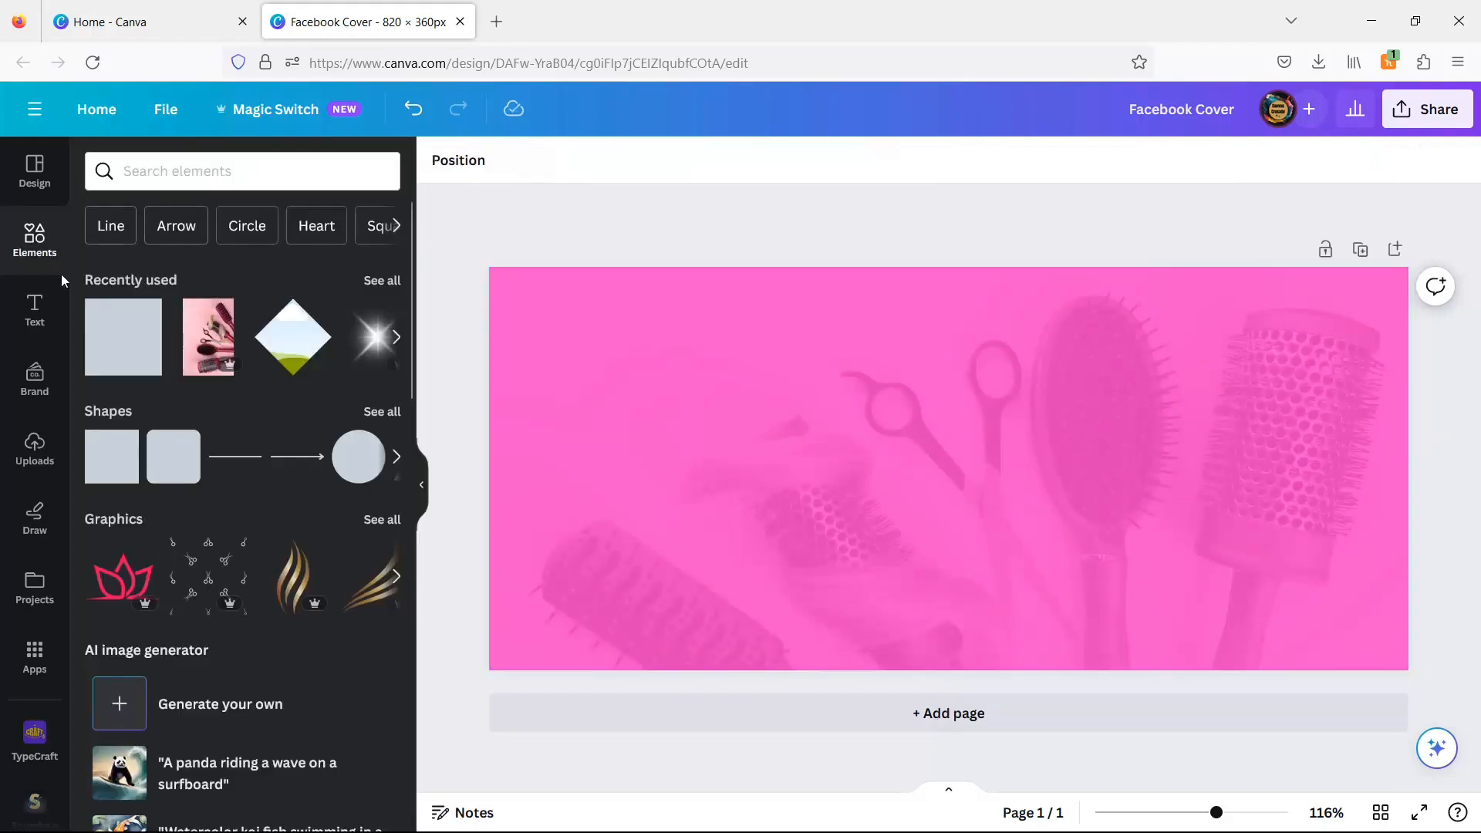
- Search the frames for "diamond" and add the plain, equal-sided diamond frame to the page
{"action": "scroll", "coordinate": [133, 417], "scroll_direction": "down", "scroll_amount": 10}
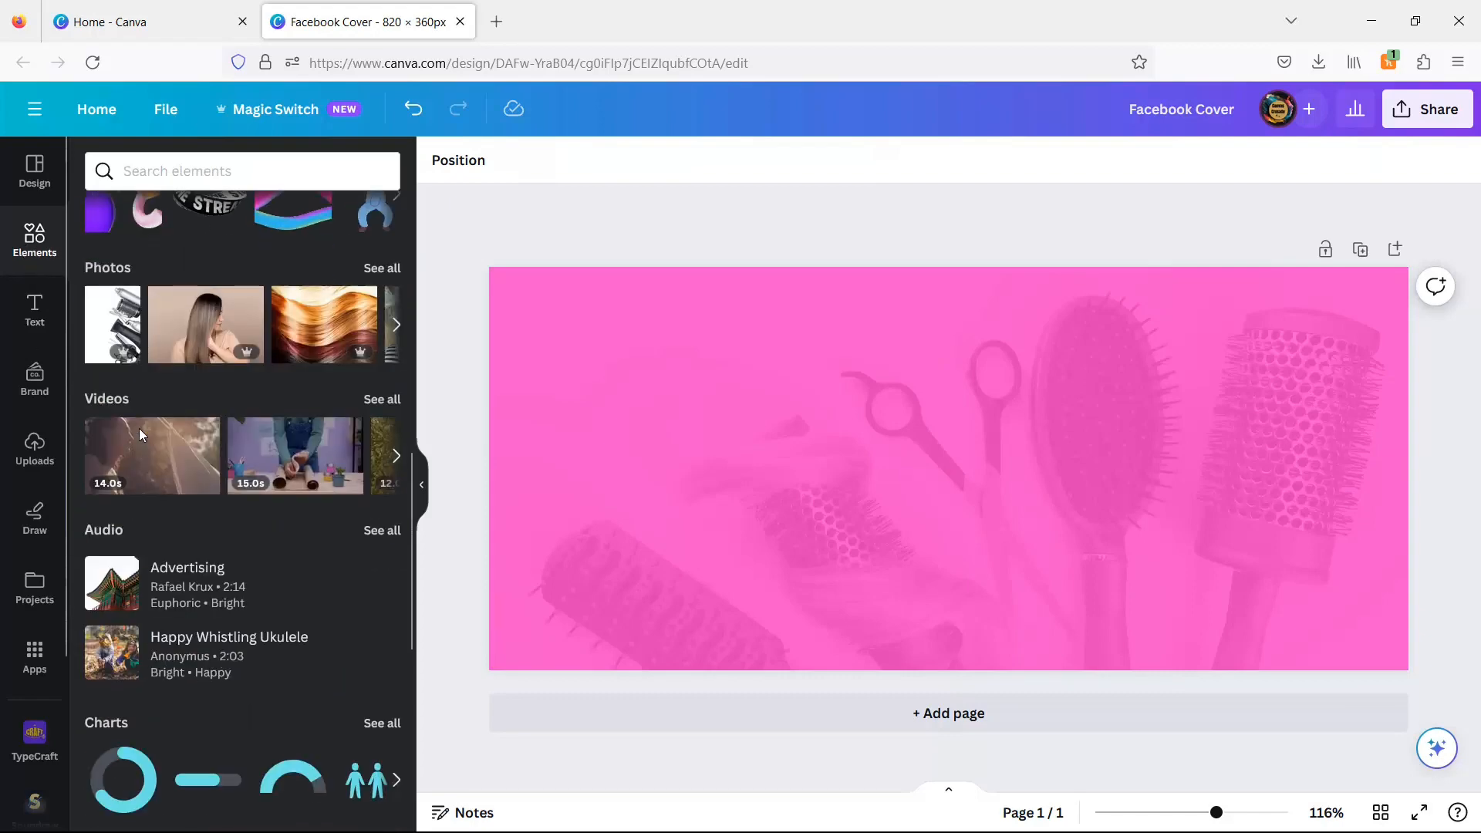
{"action": "scroll", "coordinate": [133, 417], "scroll_direction": "down", "scroll_amount": 4}
{"action": "scroll", "coordinate": [132, 417], "scroll_direction": "down", "scroll_amount": 3}
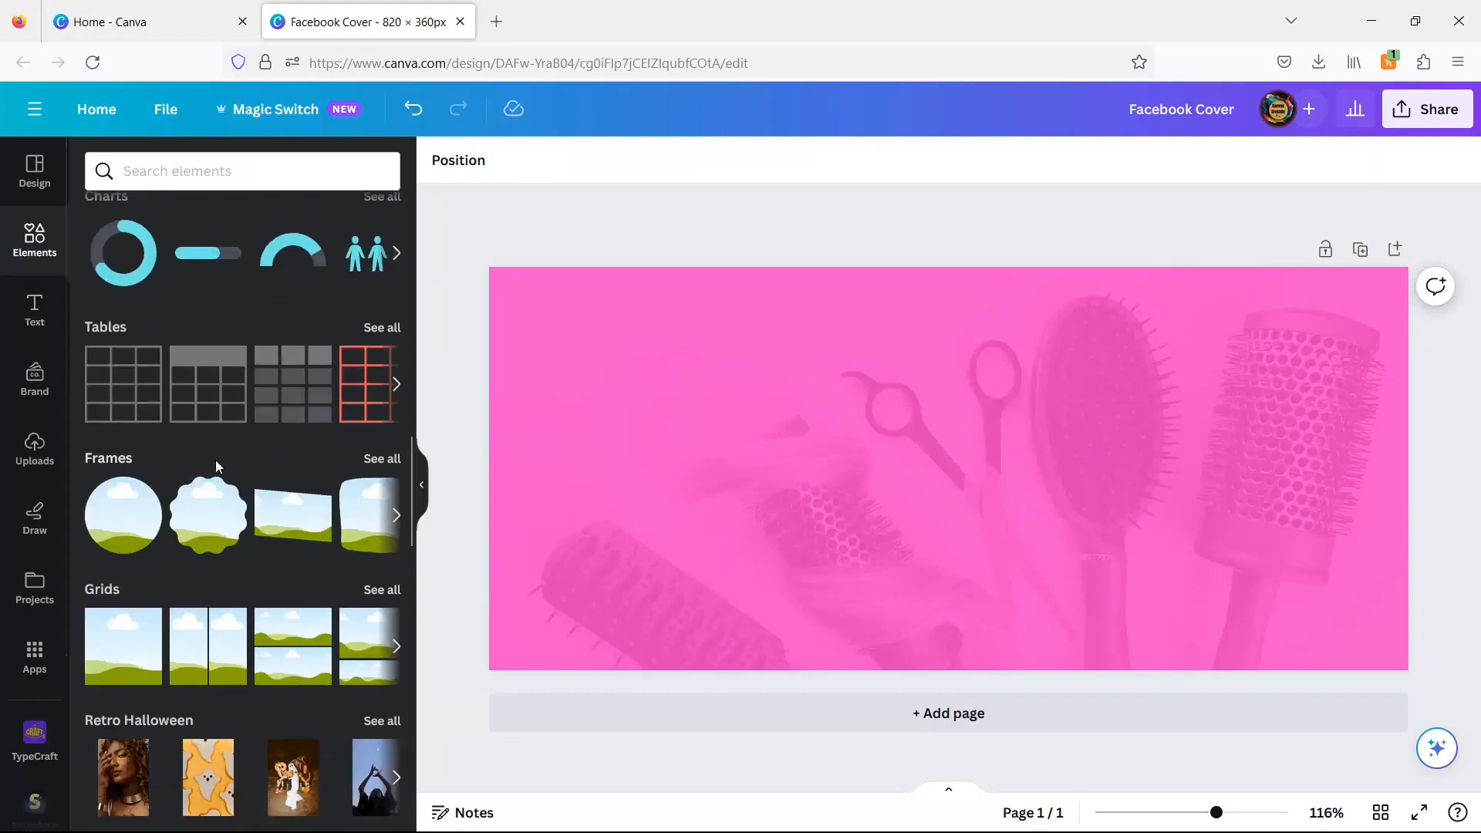
{"action": "left_click", "coordinate": [384, 459]}
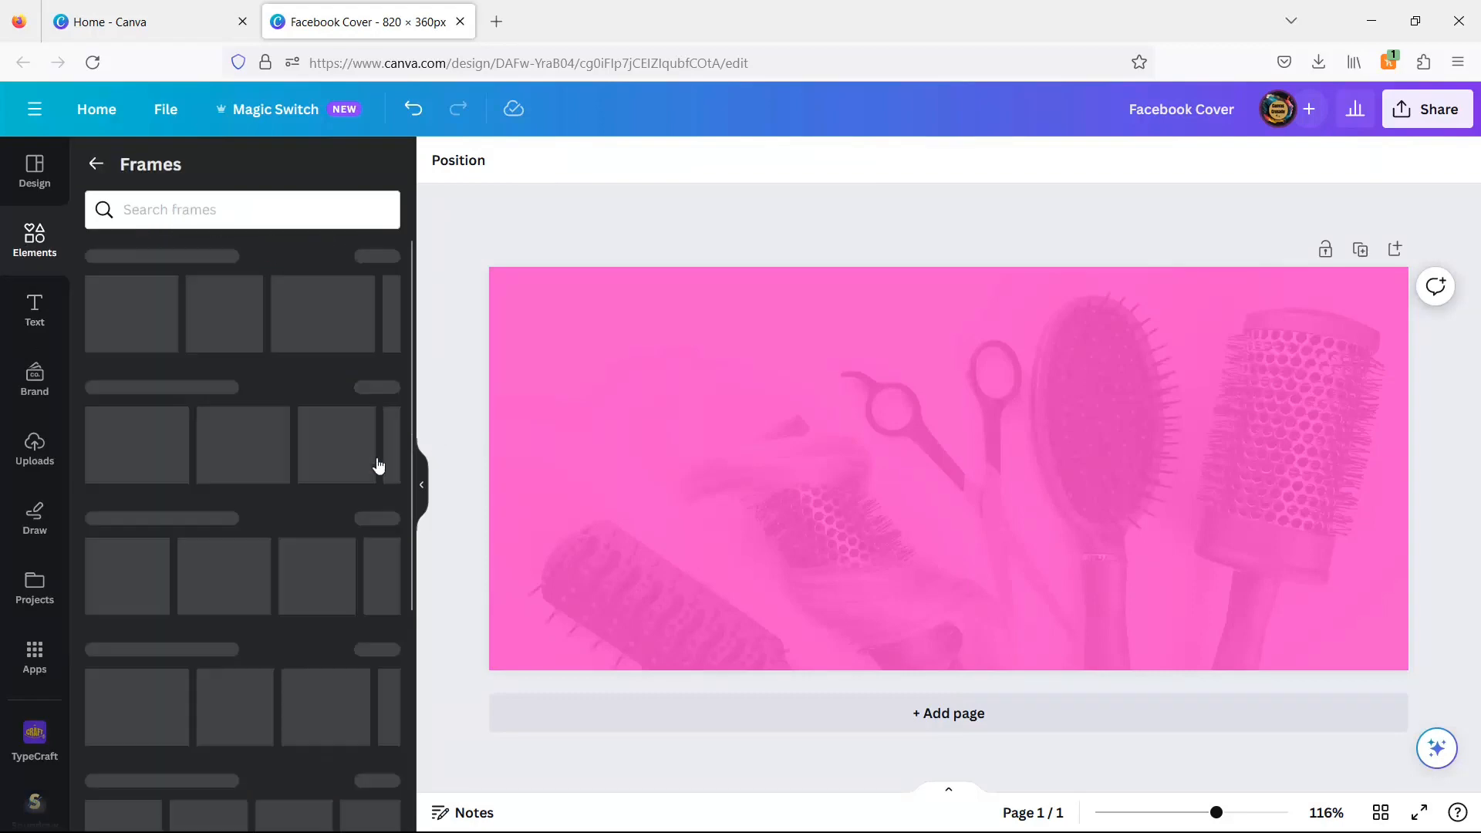
{"action": "left_click", "coordinate": [190, 206]}
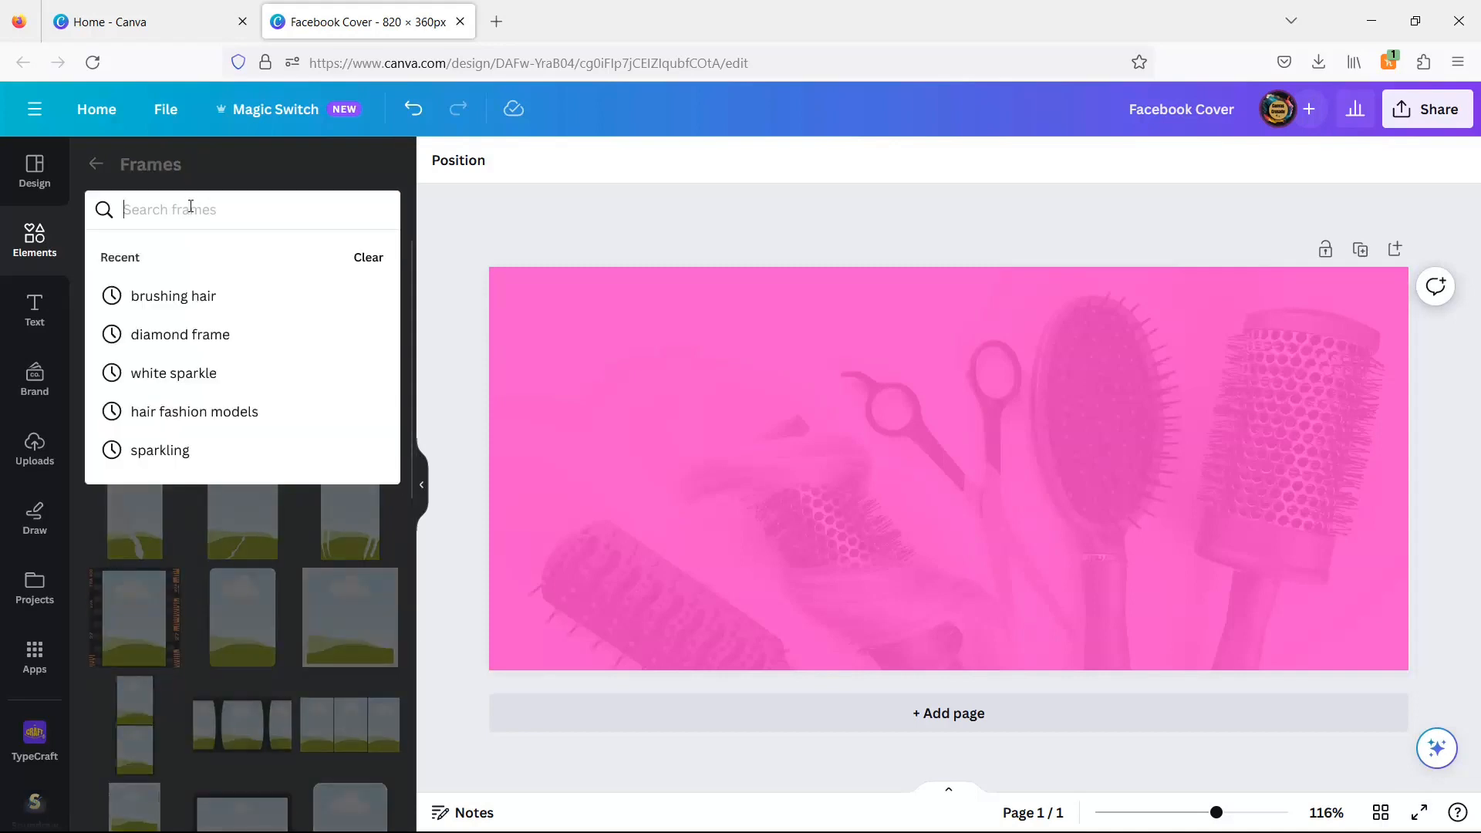
{"action": "type", "text": "diam"}
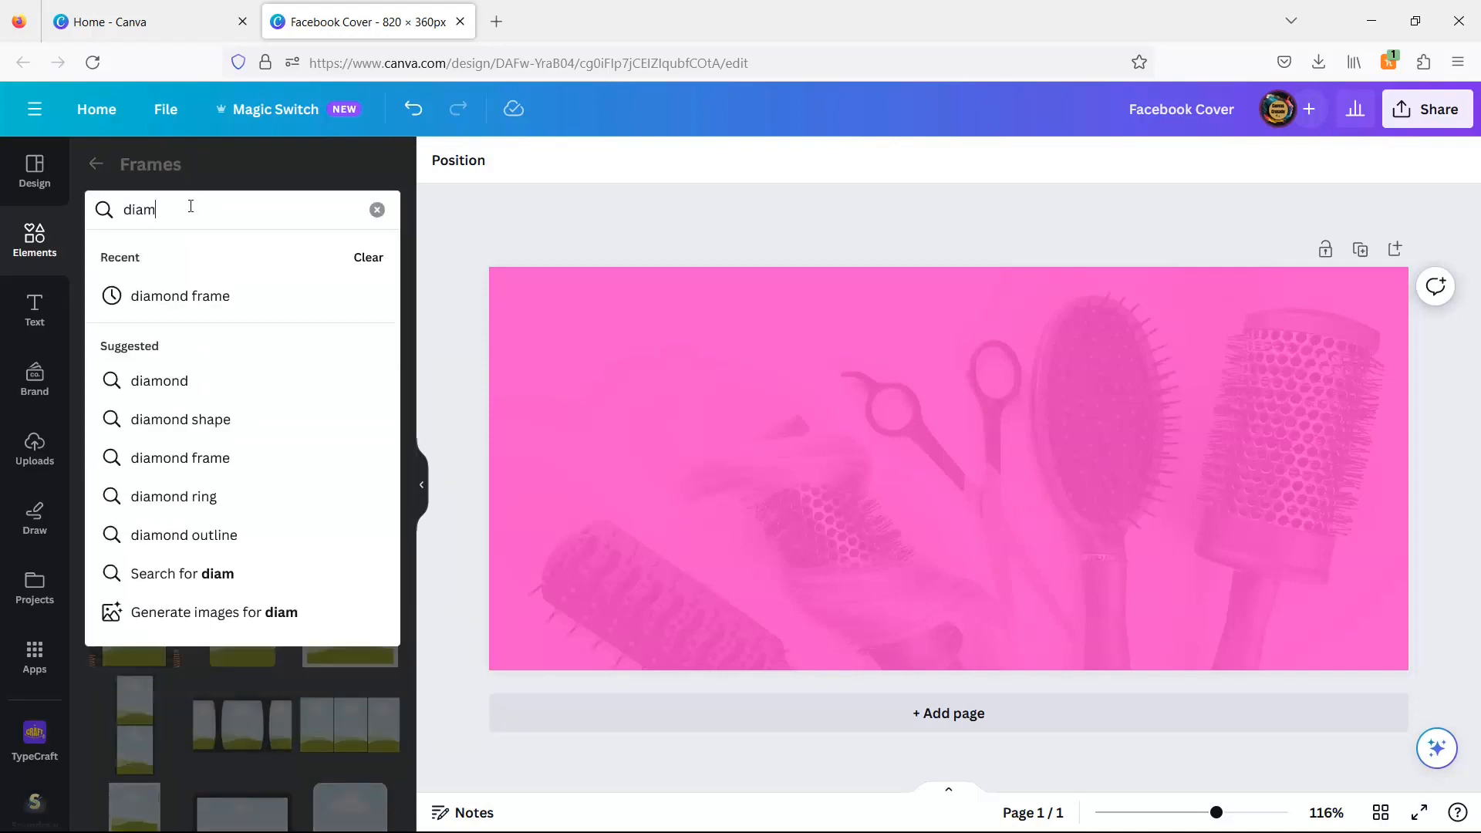
{"action": "left_click", "coordinate": [176, 383]}
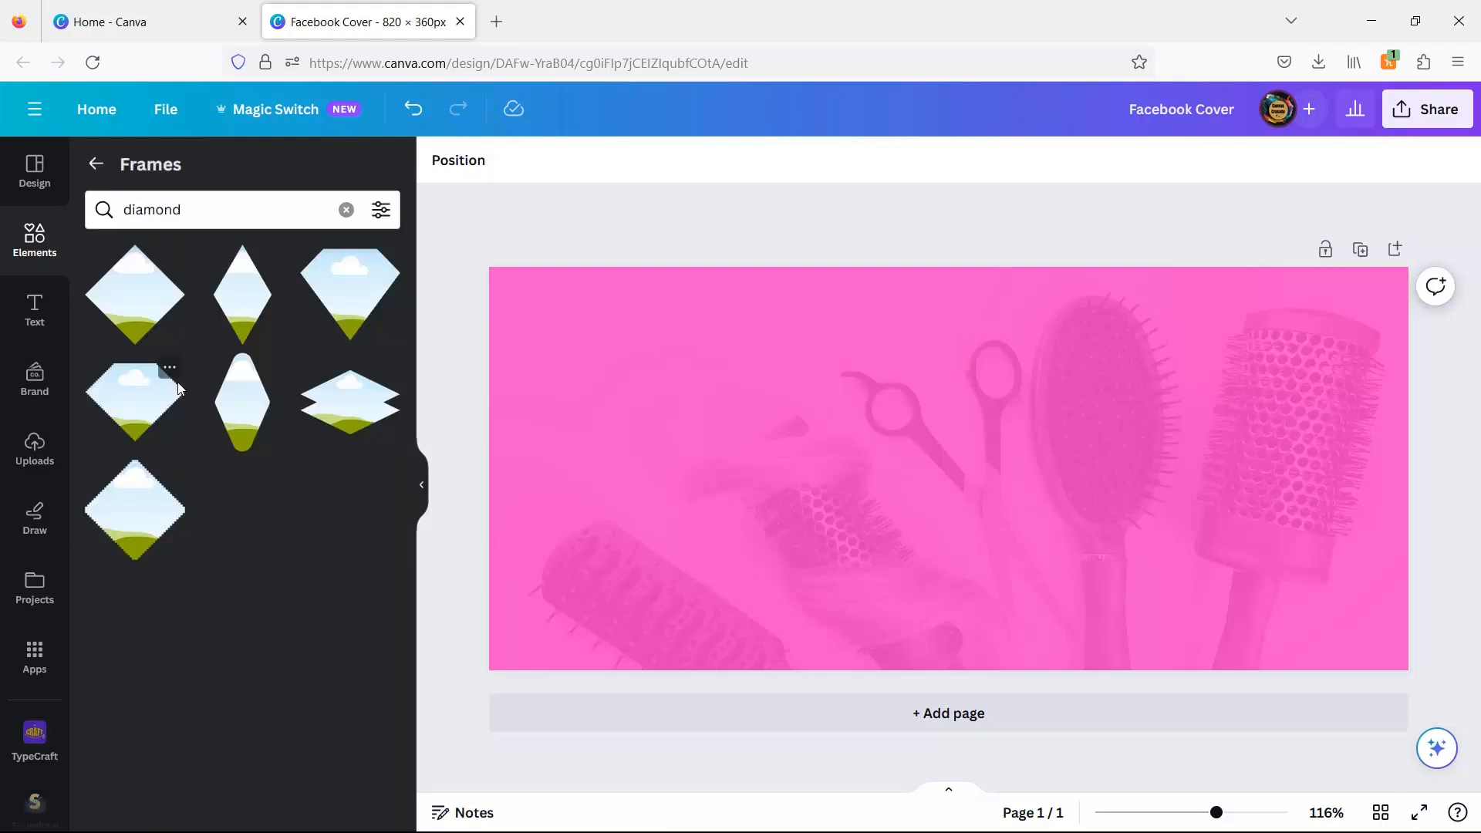
{"action": "left_click", "coordinate": [125, 305]}
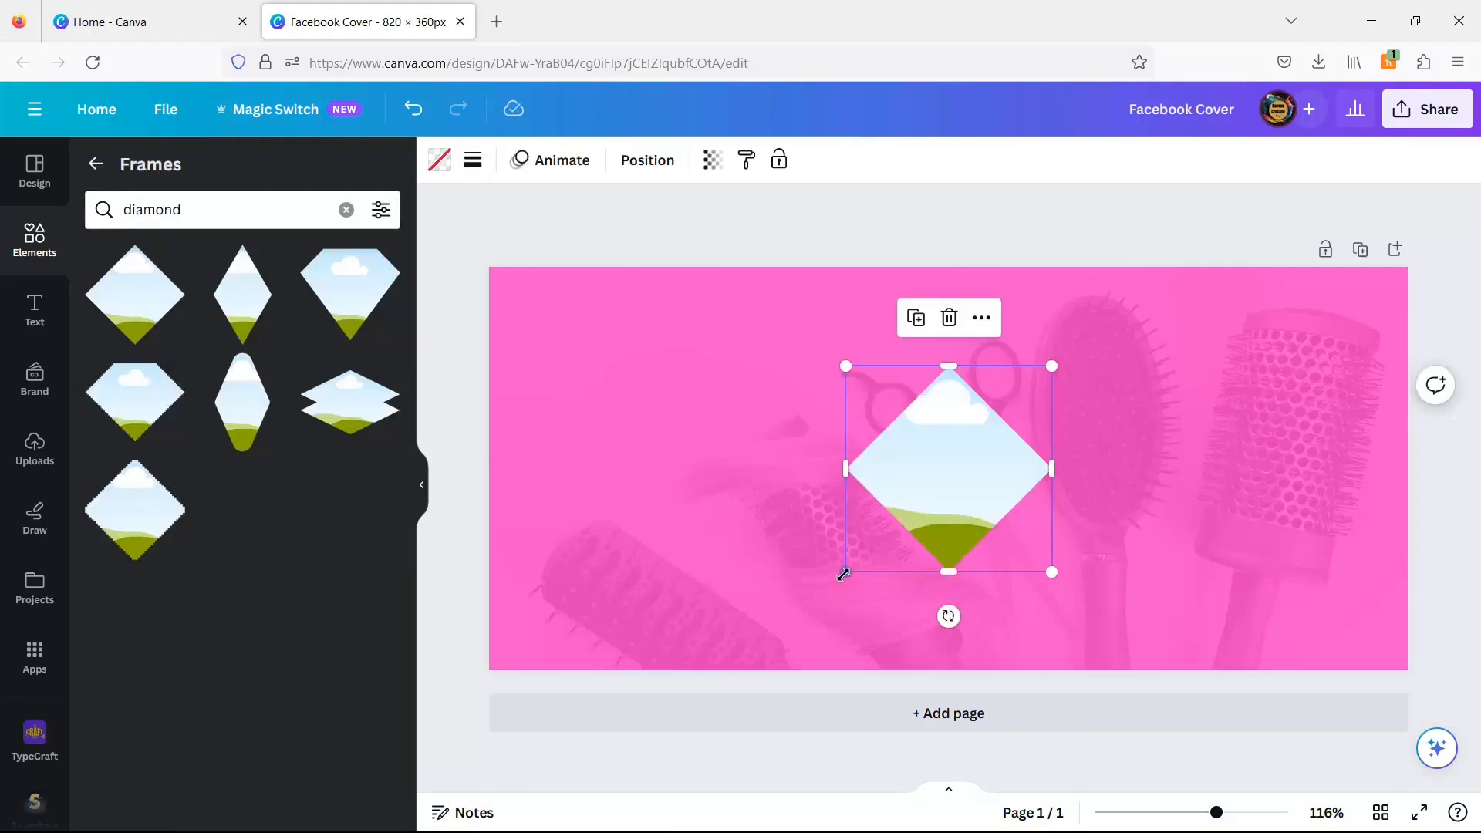
- Shrink the diamond frame slightly, place it in the page's upper left-centre area and rotate it to form an upright square
{"action": "left_click_drag", "start_coordinate": [843, 574], "coordinate": [859, 558]}
{"action": "left_click_drag", "start_coordinate": [976, 466], "coordinate": [780, 407]}
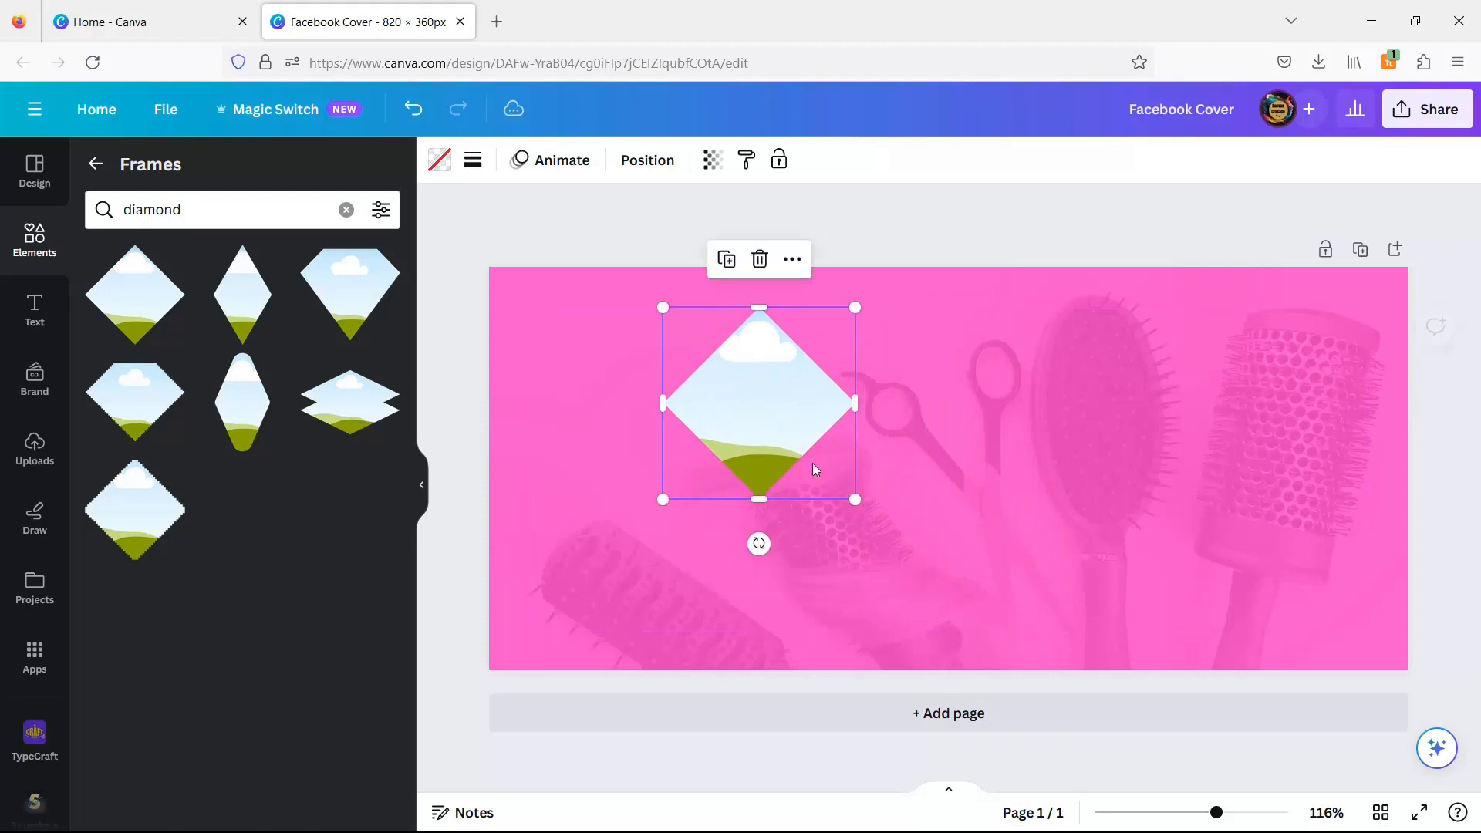
{"action": "left_click_drag", "start_coordinate": [760, 546], "coordinate": [855, 497]}
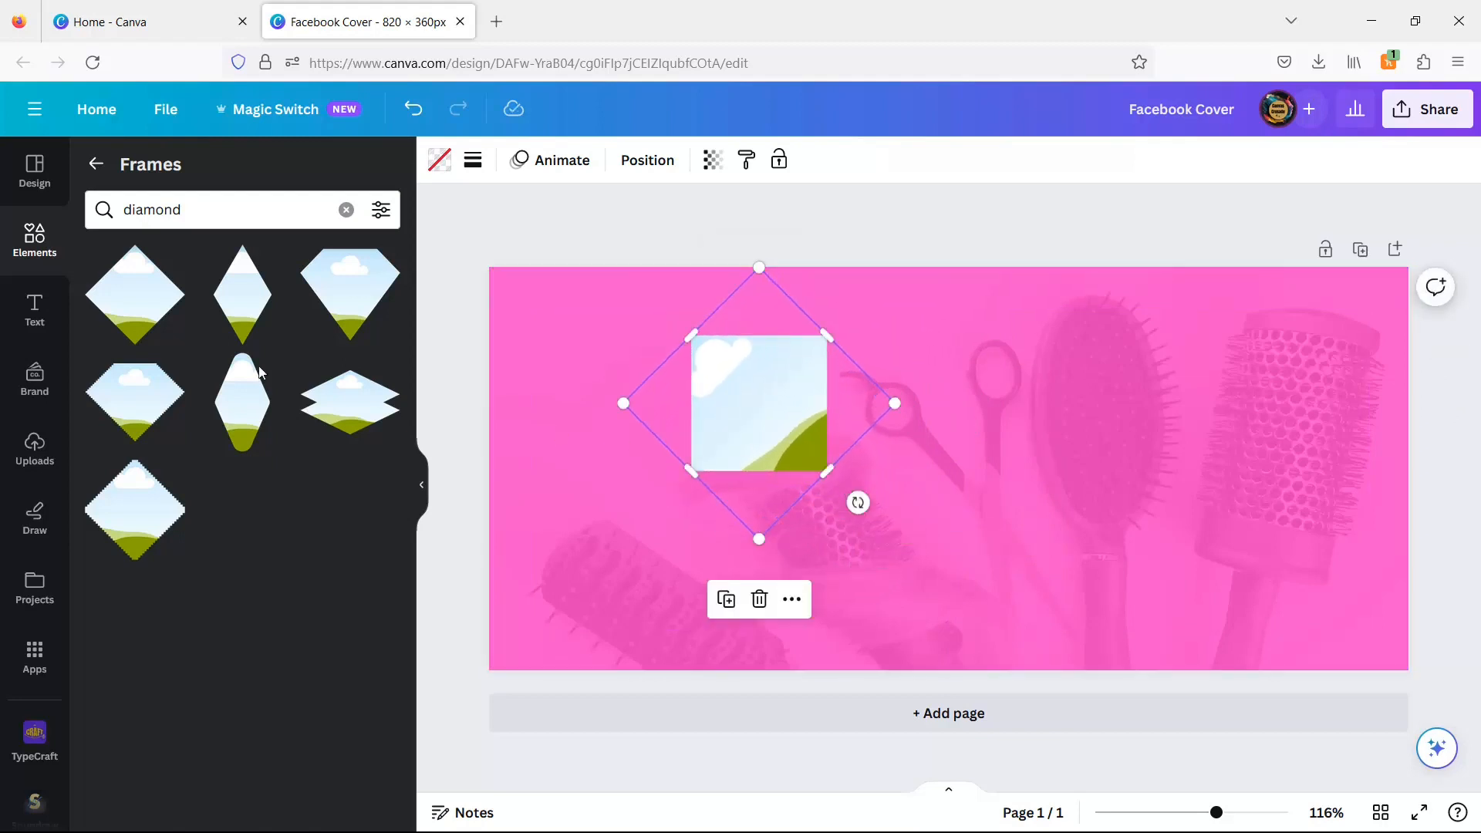
- Add another square shape to the page and fill it with black
{"action": "left_click", "coordinate": [95, 164]}
{"action": "left_click", "coordinate": [112, 456]}
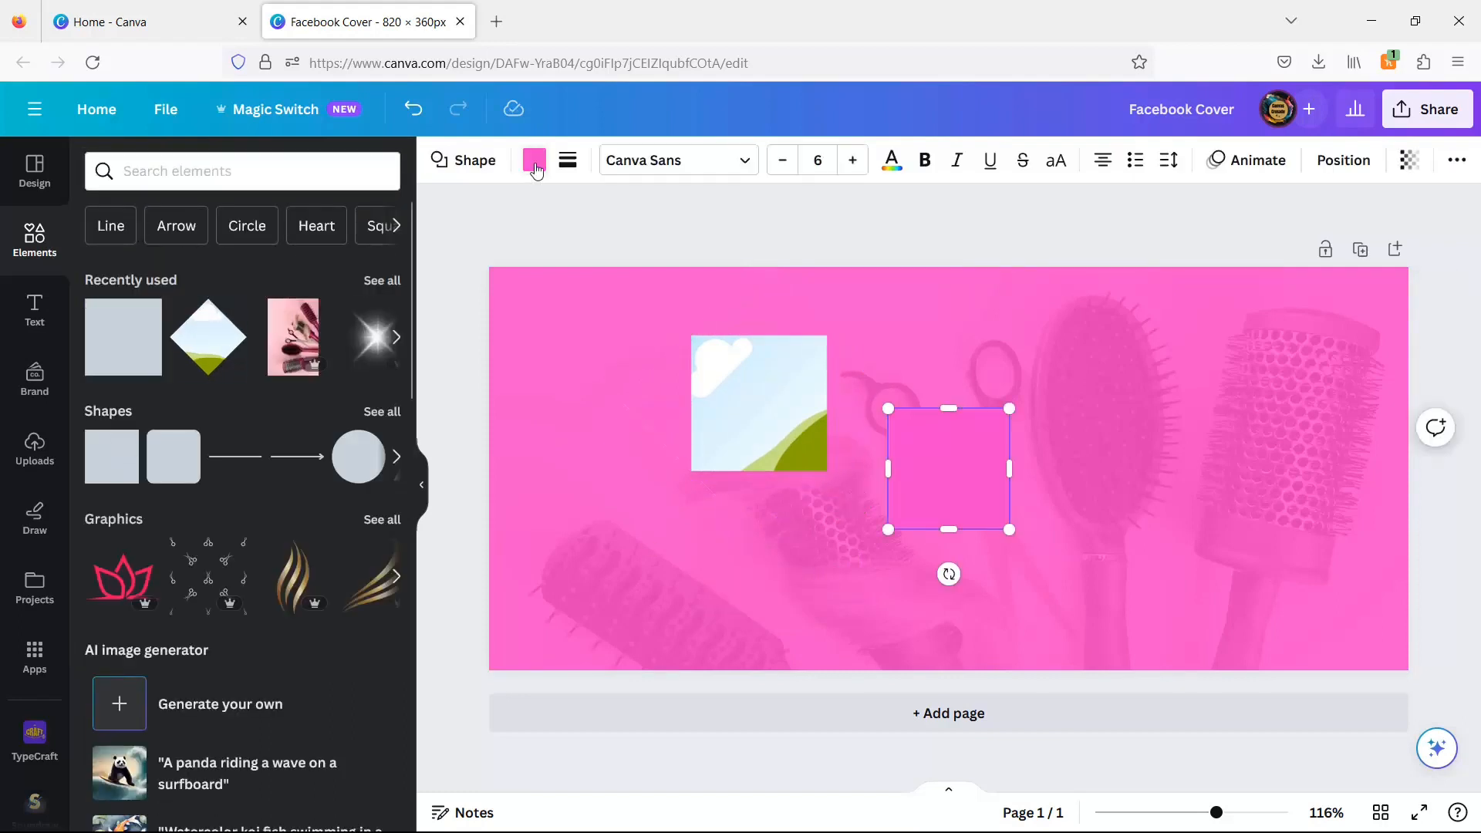
{"action": "left_click", "coordinate": [534, 164]}
{"action": "left_click", "coordinate": [113, 685]}
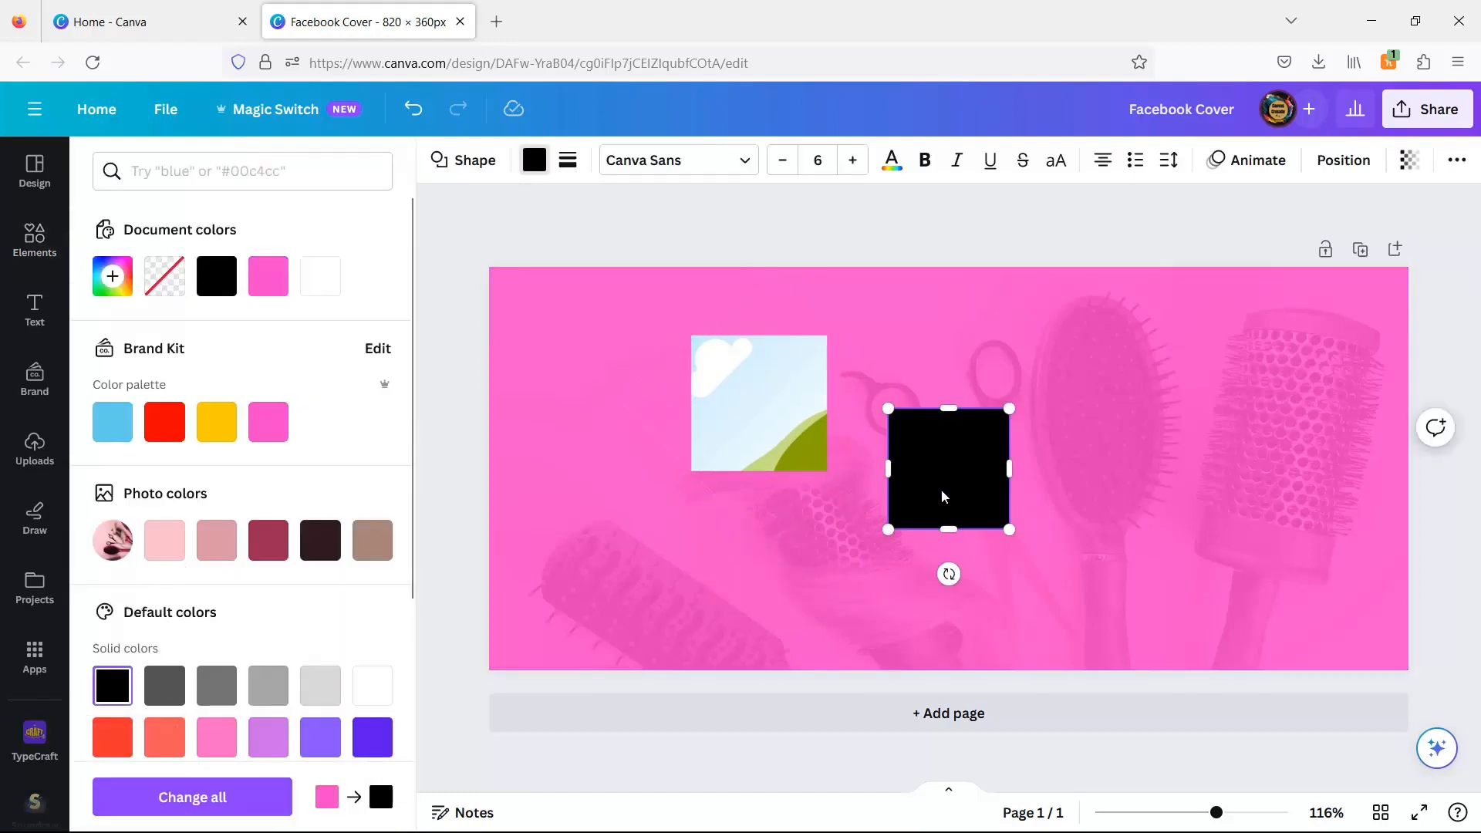
- Place the black square over the photo frame, enlarge it to about 142 × 142 px and send it behind the frame
{"action": "left_click_drag", "start_coordinate": [940, 492], "coordinate": [730, 411]}
{"action": "left_click_drag", "start_coordinate": [797, 450], "coordinate": [835, 482]}
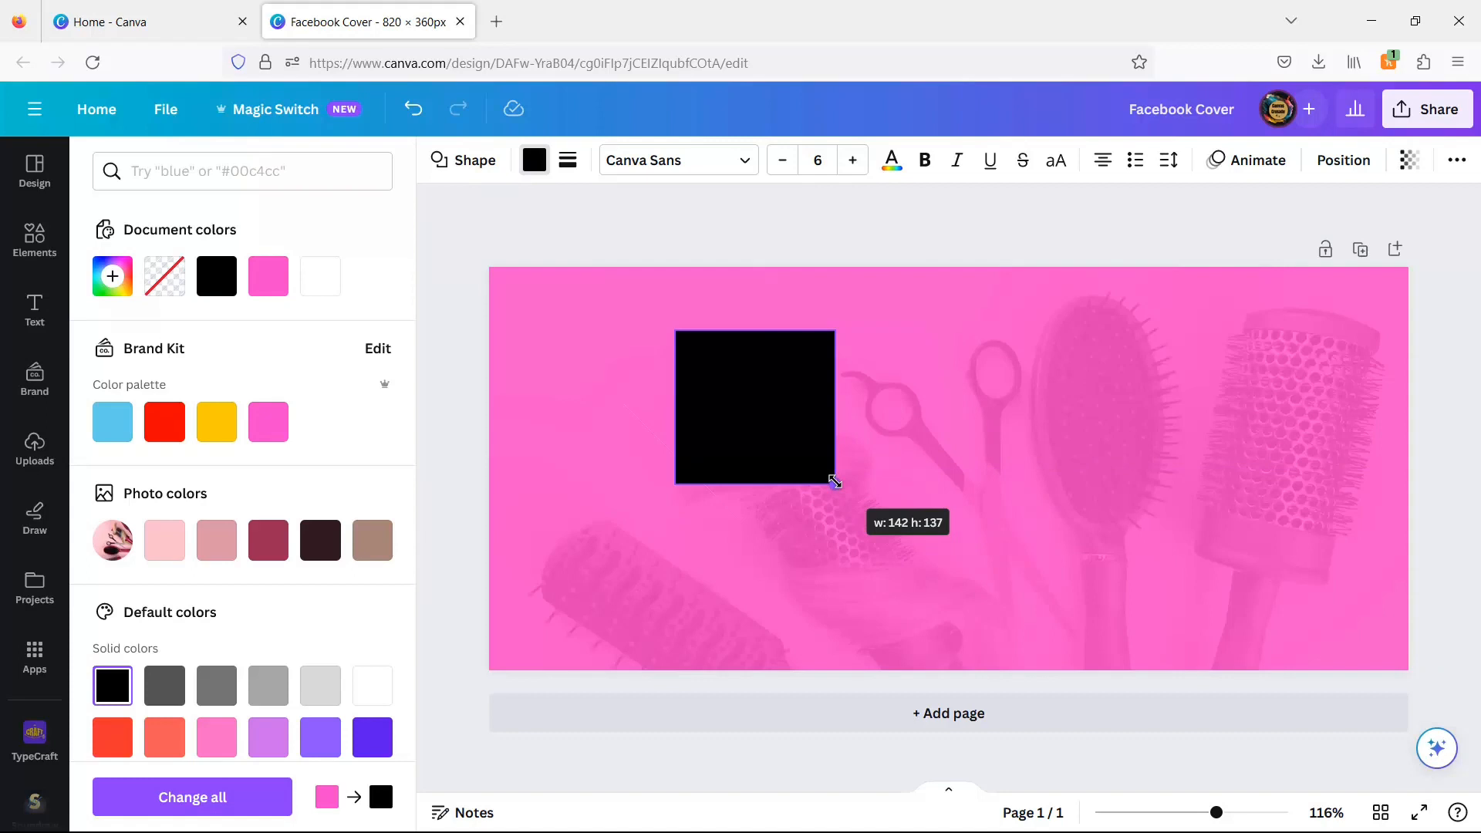
{"action": "left_click_drag", "start_coordinate": [835, 482], "coordinate": [755, 490]}
{"action": "left_click", "coordinate": [1344, 160]}
{"action": "left_click", "coordinate": [340, 210]}
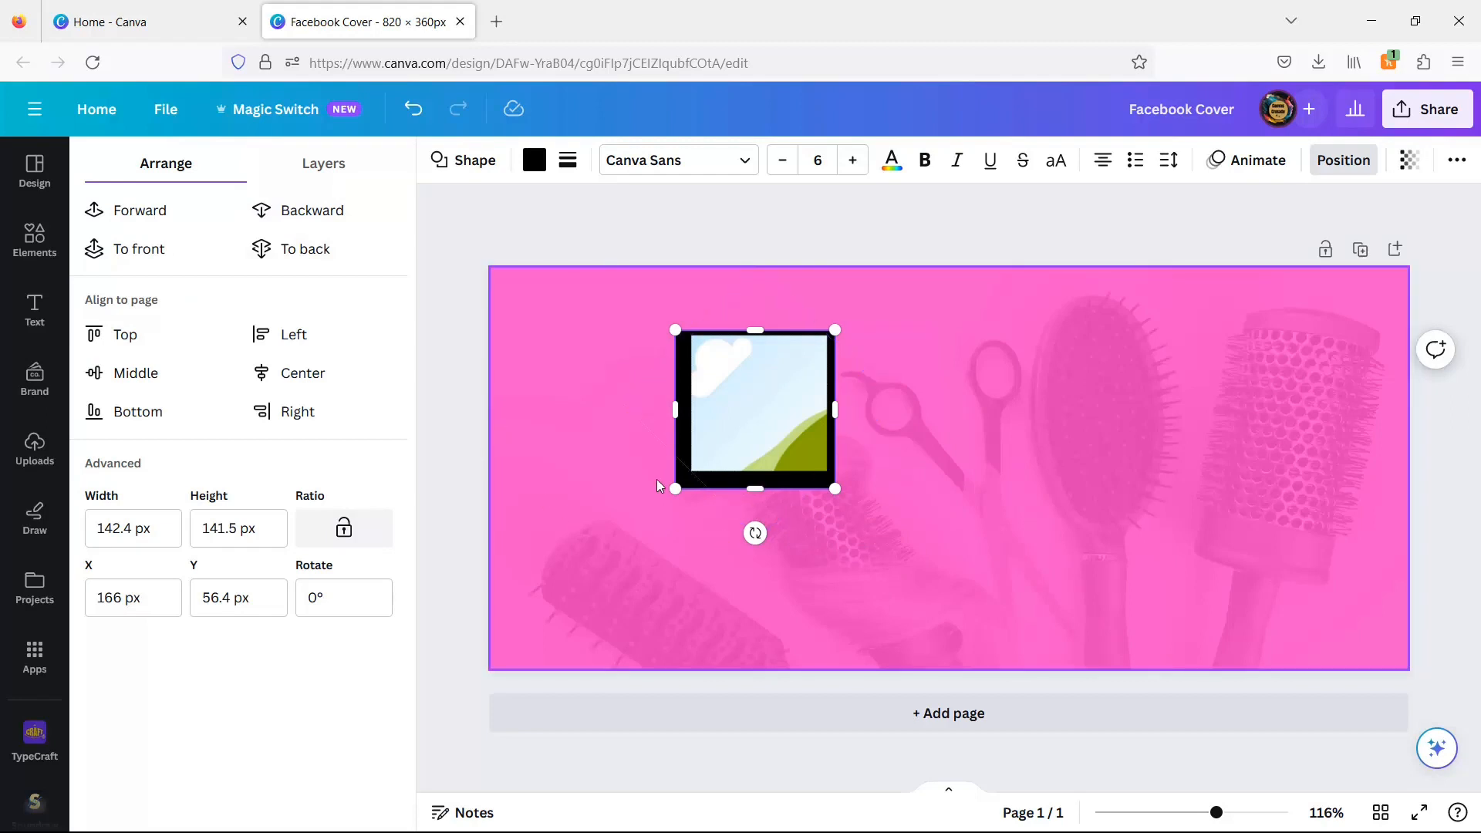
{"action": "left_click", "coordinate": [458, 451]}
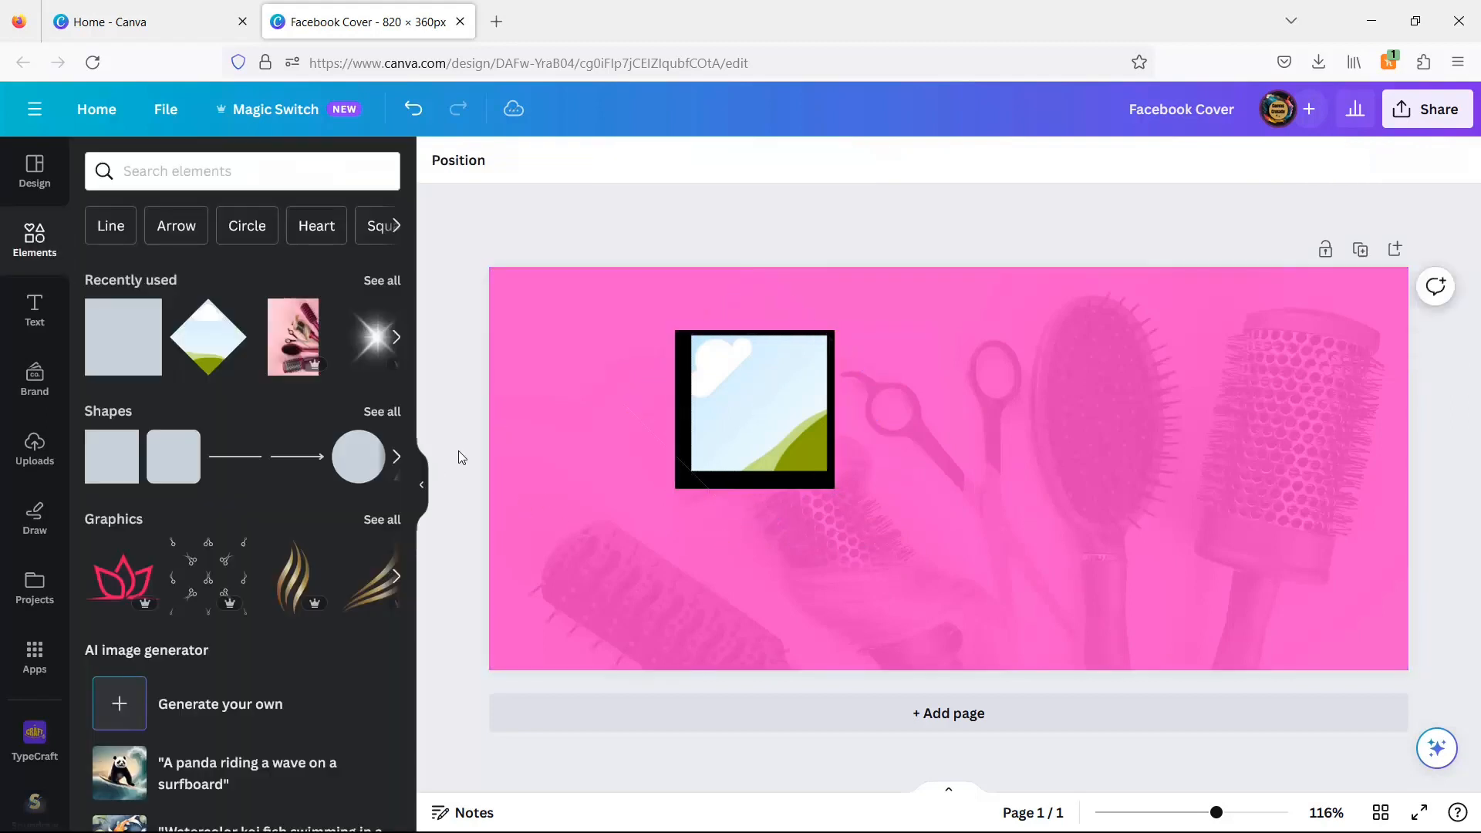
- Nudge the black square to centre it horizontally behind the frame and reduce its height to about 132 px for thinner upper and lower borders
{"action": "left_click", "coordinate": [679, 488]}
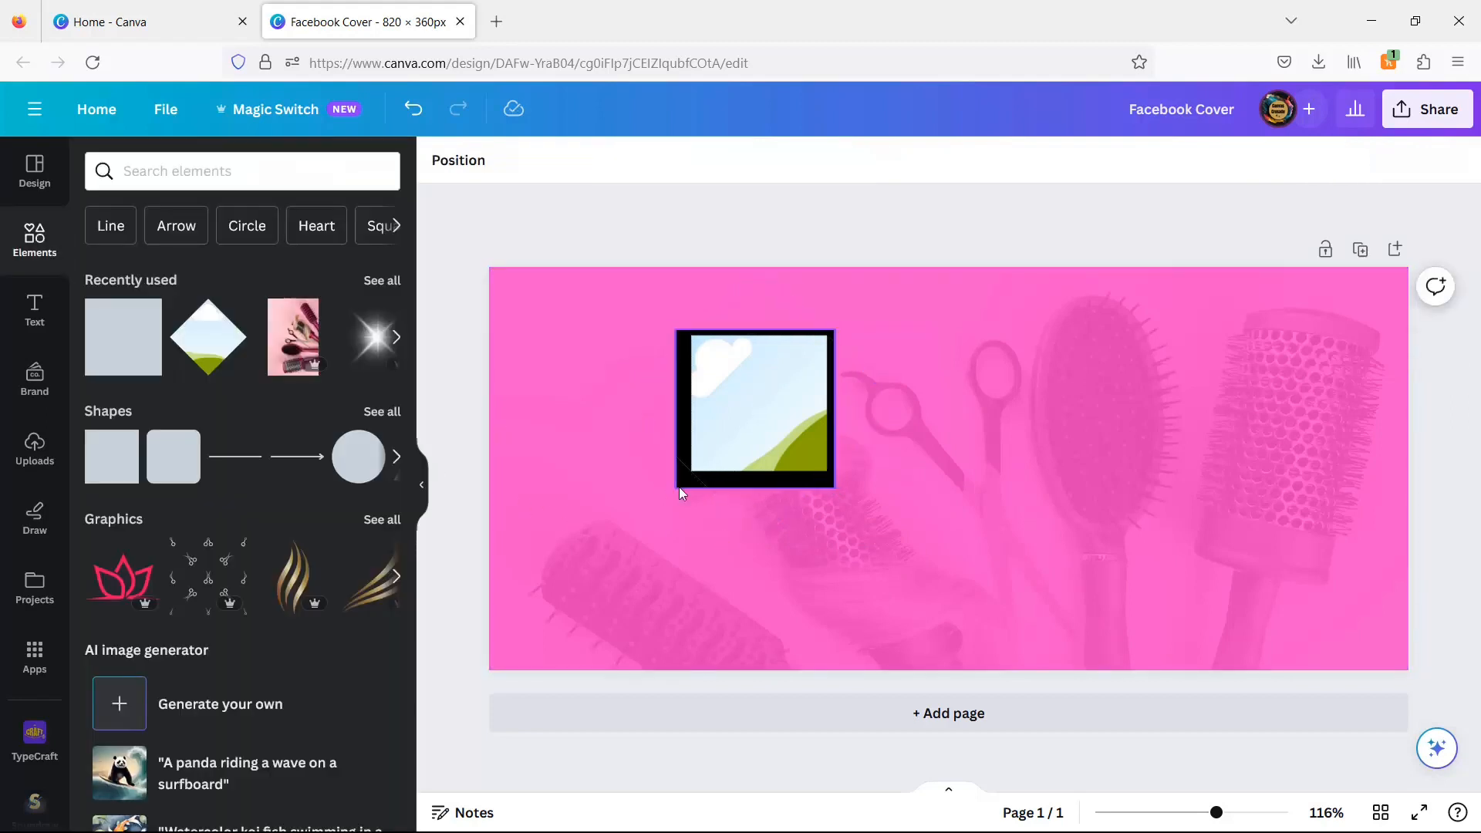
{"action": "left_click", "coordinate": [789, 622]}
{"action": "key", "text": "Right"}
{"action": "key", "text": "Right"}
{"action": "key", "text": "Right"}
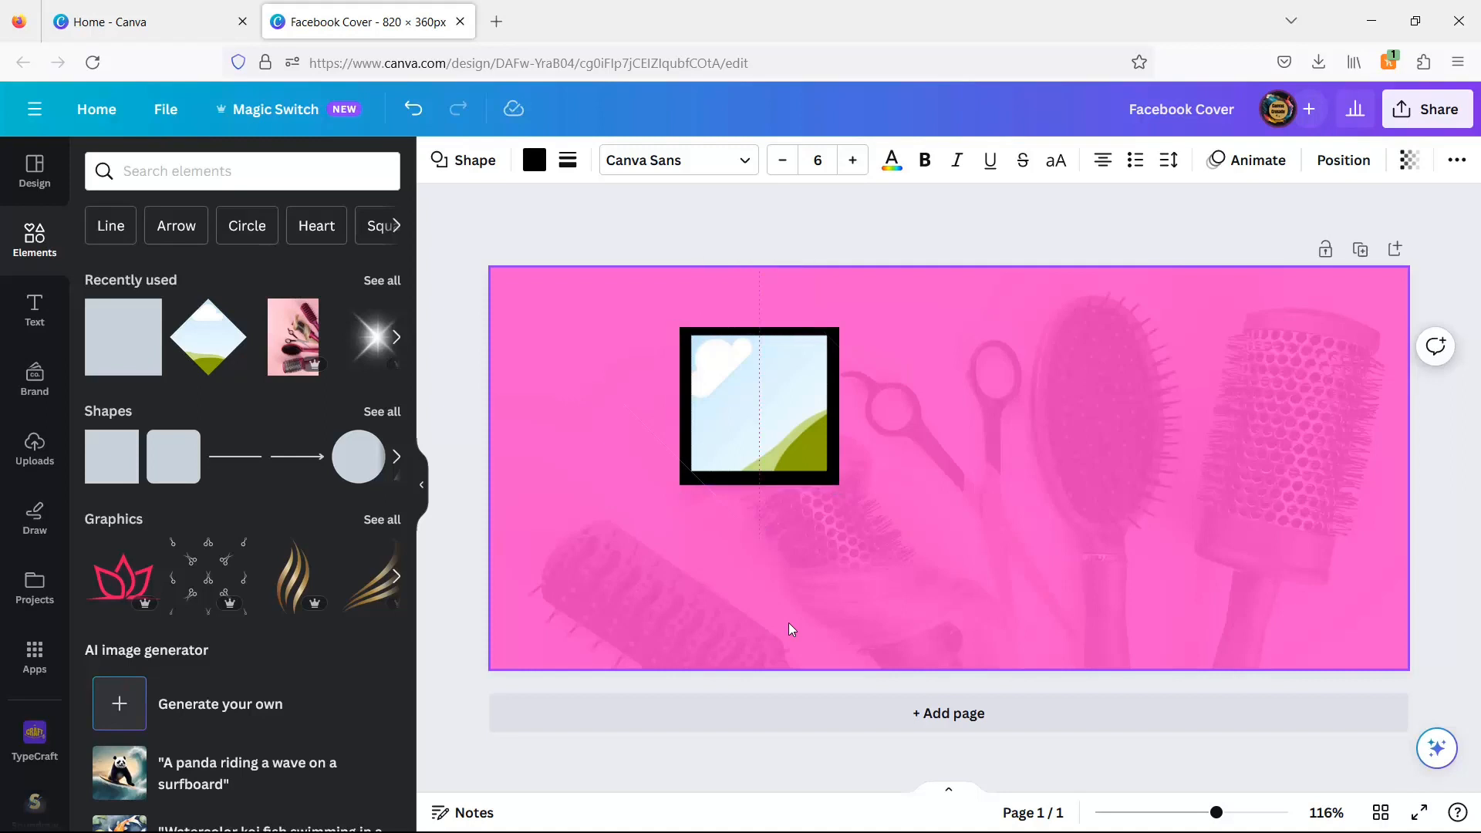
{"action": "left_click_drag", "start_coordinate": [758, 485], "coordinate": [758, 480]}
{"action": "left_click_drag", "start_coordinate": [761, 331], "coordinate": [763, 330]}
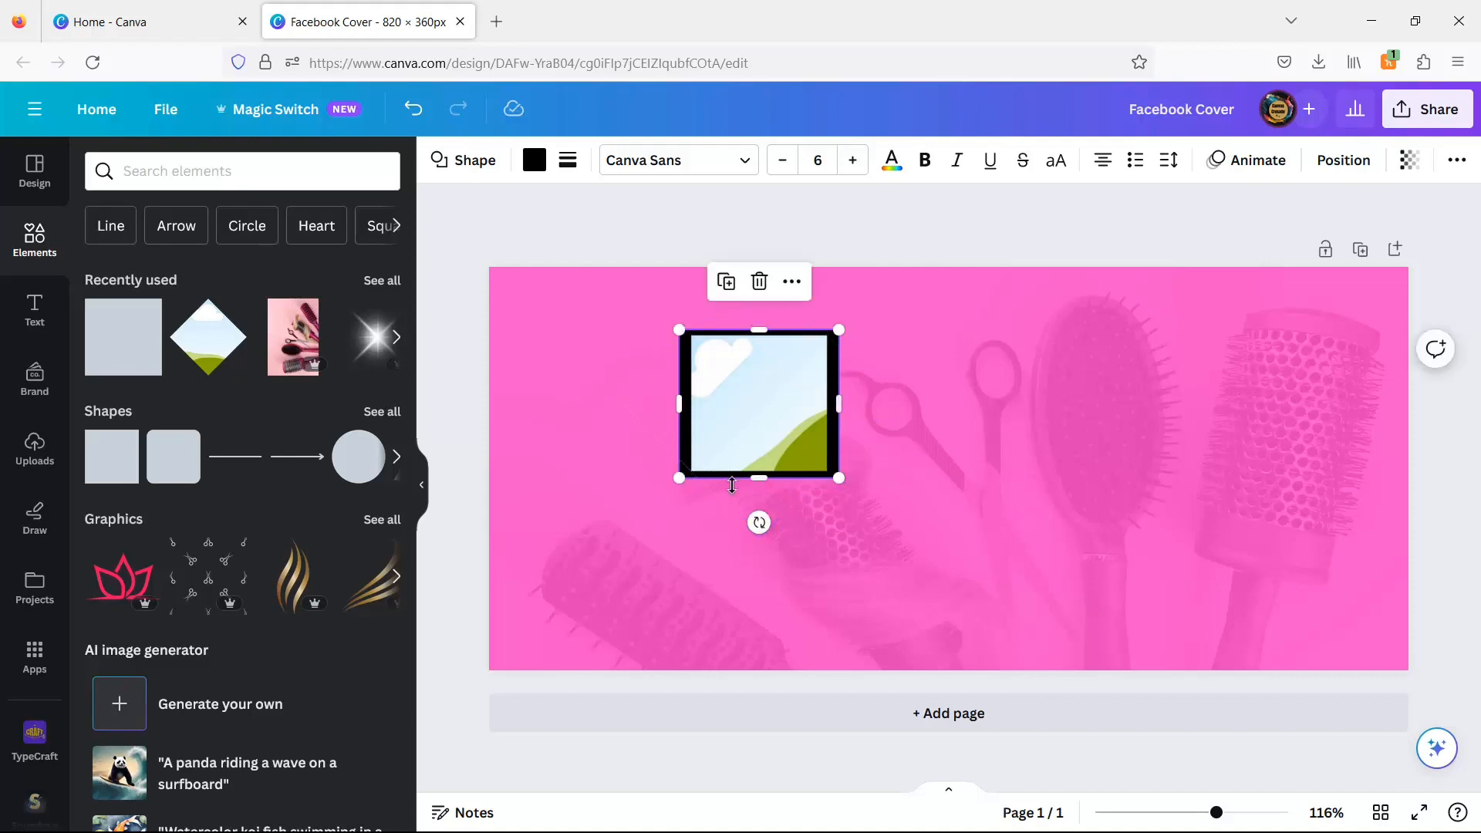
- Set the black square's width and height to 132 px
{"action": "left_click", "coordinate": [1344, 159]}
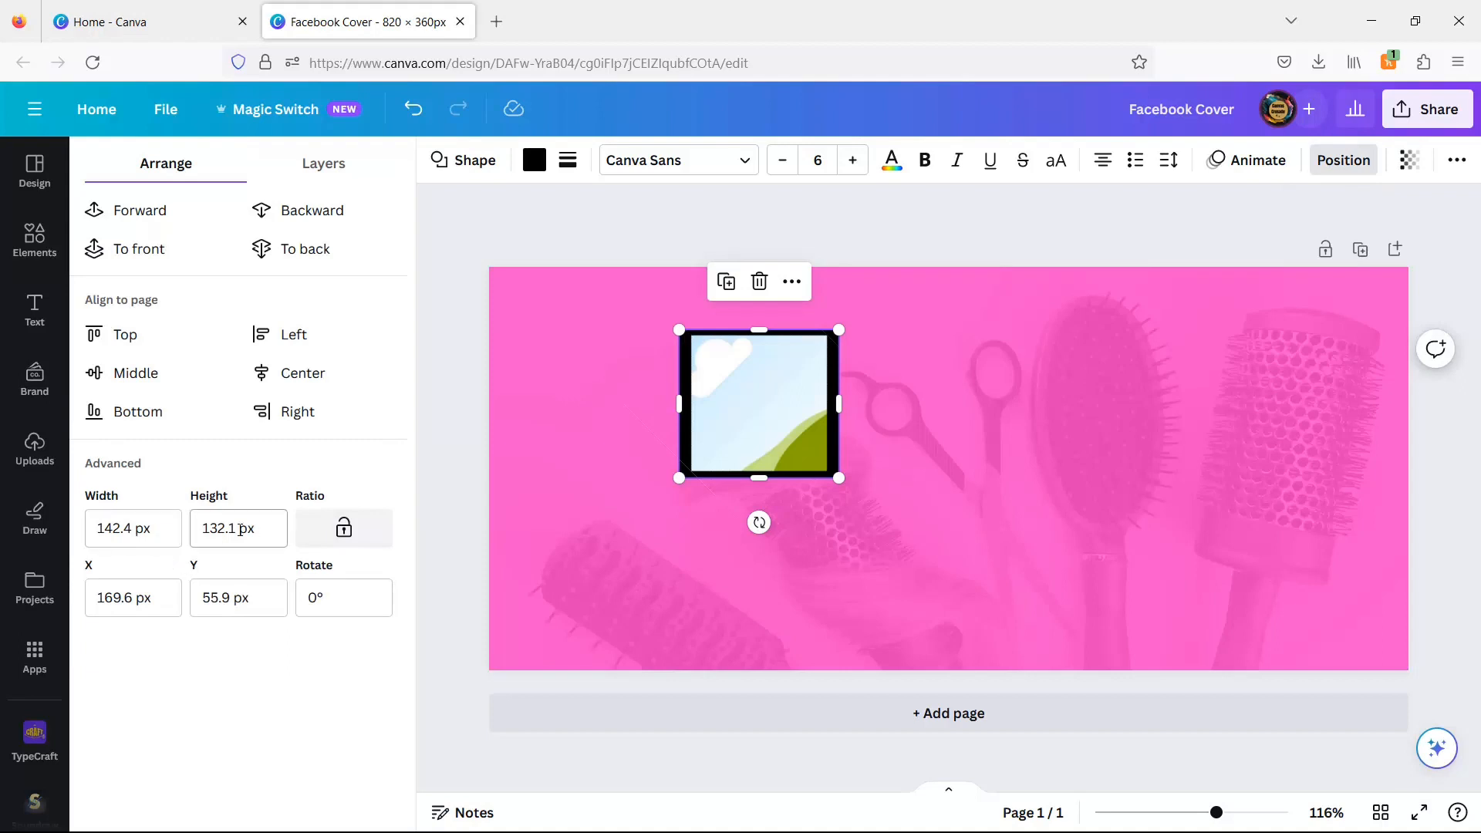
{"action": "key", "text": "Tab"}
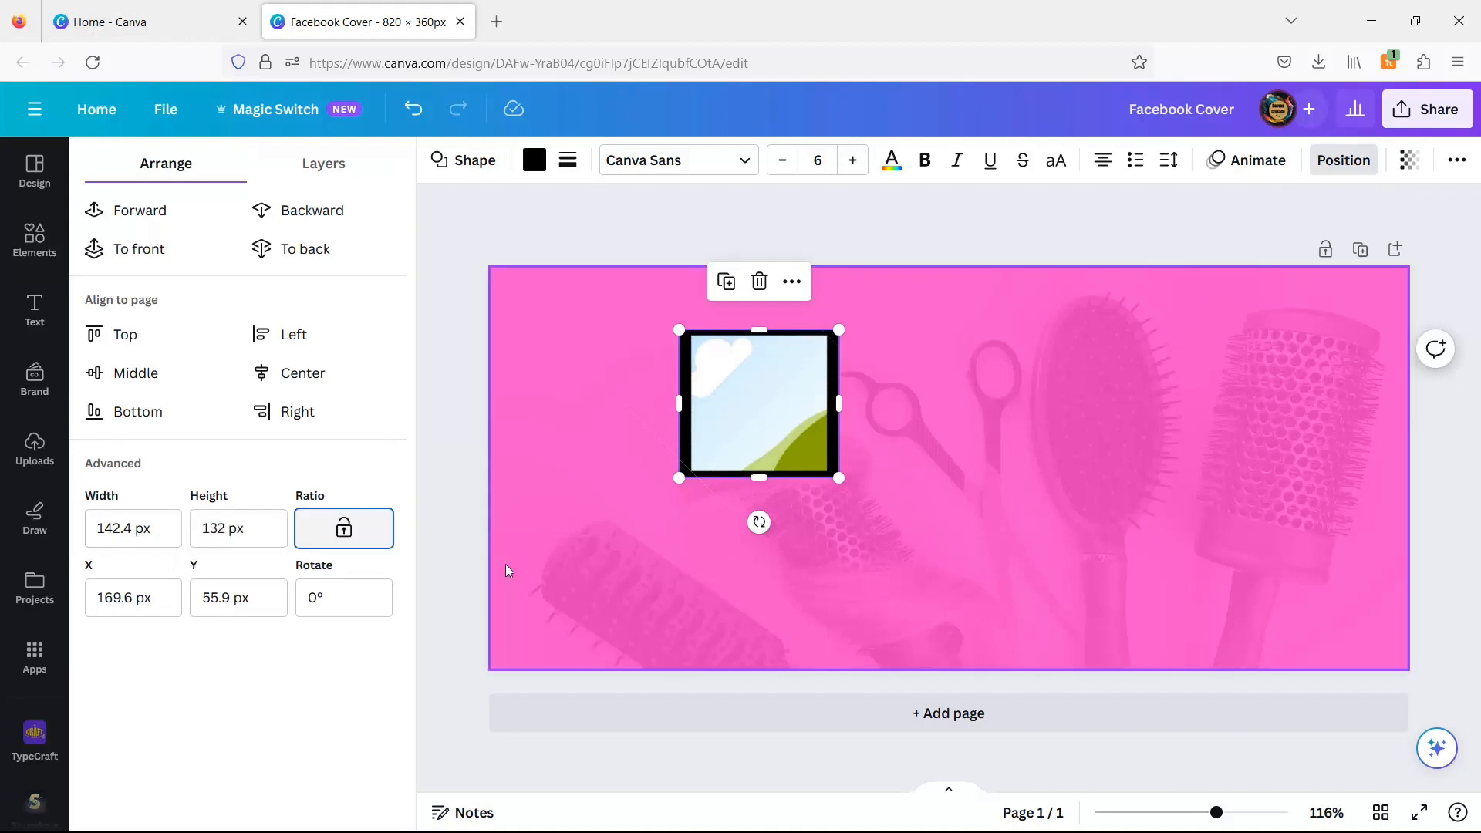
{"action": "left_click_drag", "start_coordinate": [161, 530], "coordinate": [39, 523]}
{"action": "type", "text": "132"}
{"action": "key", "text": "Tab"}
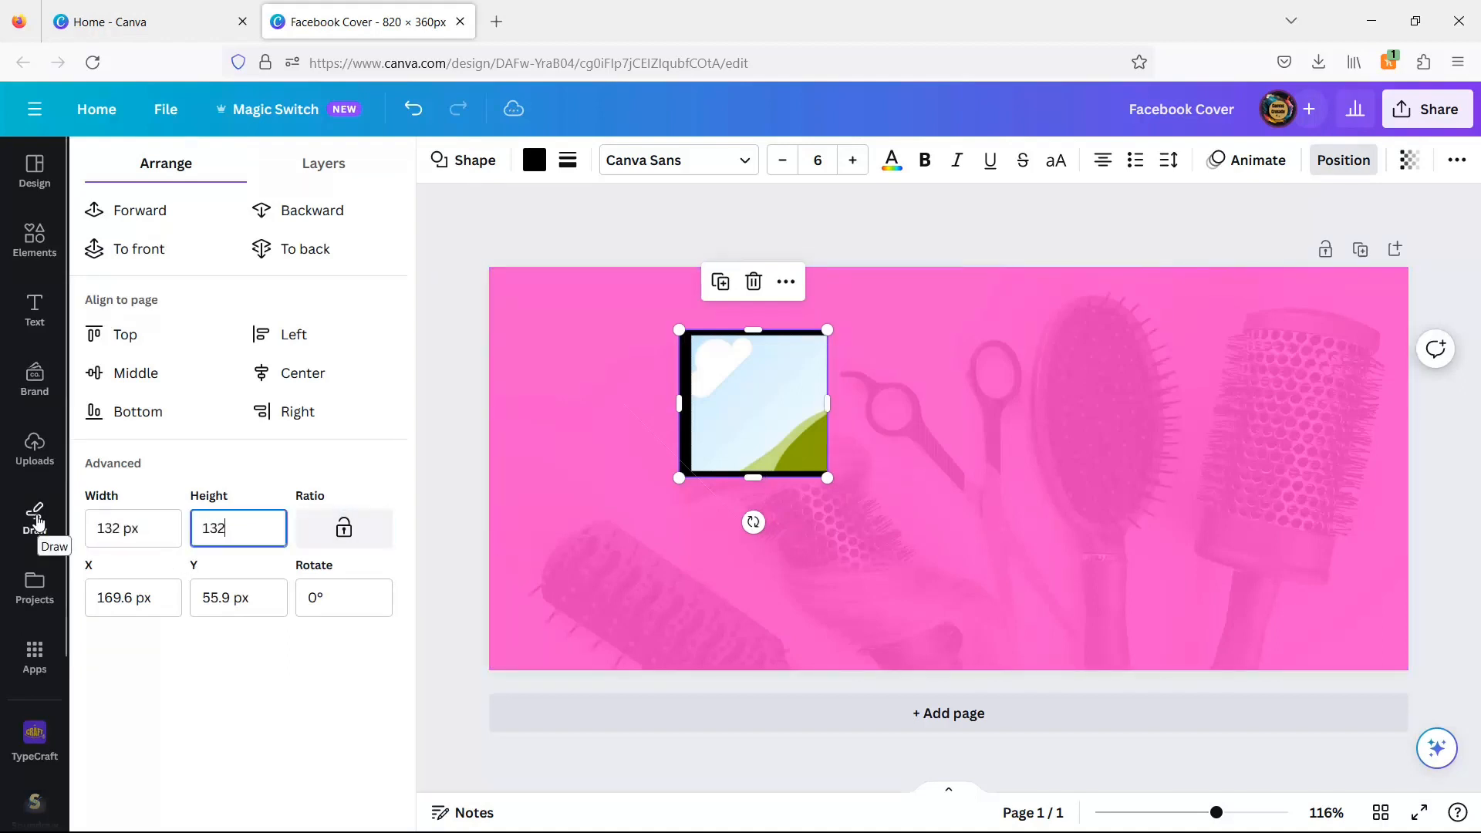
{"action": "left_click", "coordinate": [471, 333]}
- Centre both the photo frame and the black square on the page so the black forms an even border
{"action": "left_click", "coordinate": [766, 434]}
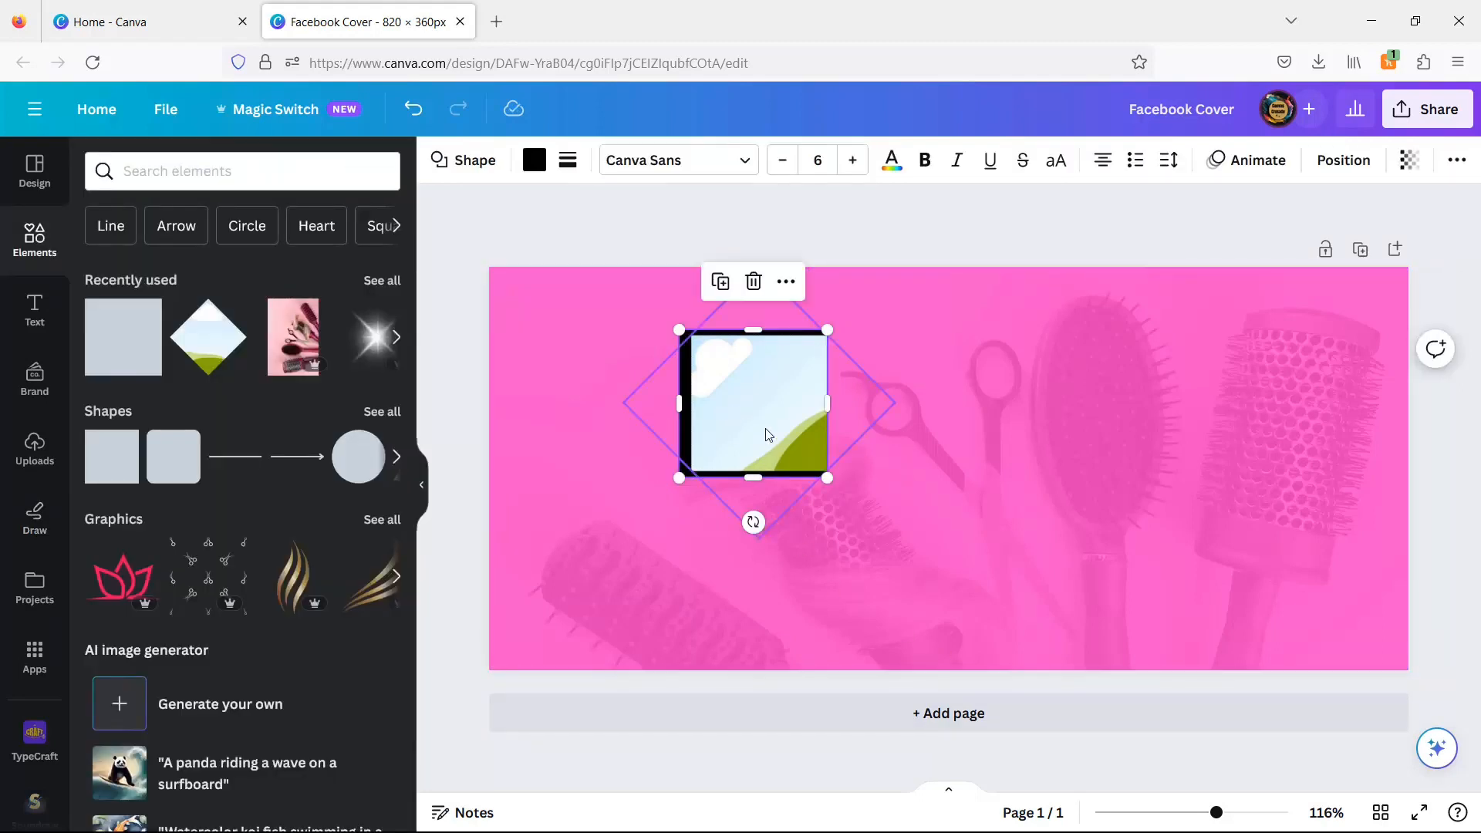
{"action": "left_click", "coordinate": [763, 434]}
{"action": "left_click_drag", "start_coordinate": [764, 434], "coordinate": [951, 497]}
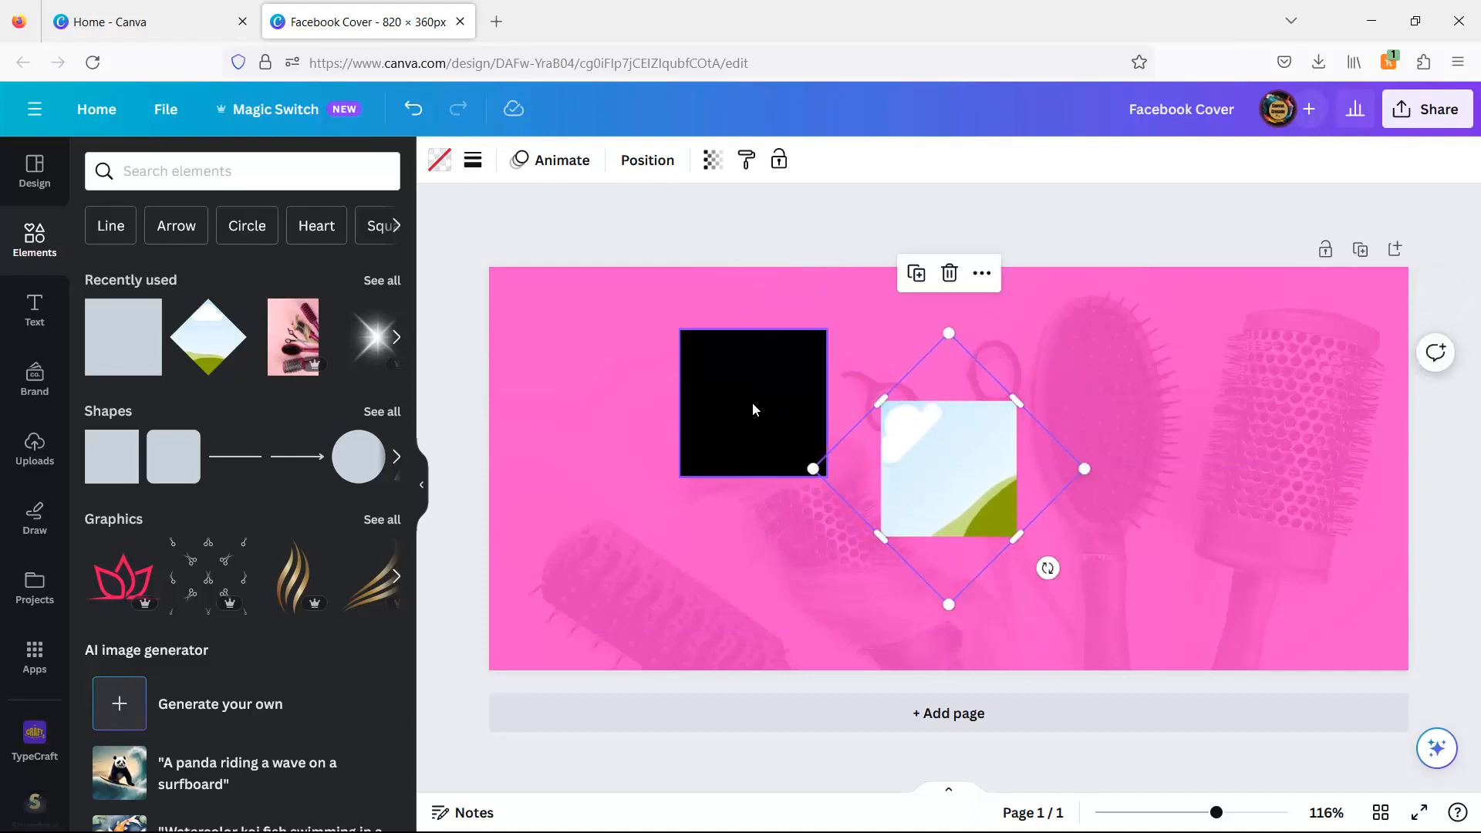
{"action": "left_click", "coordinate": [752, 401]}
{"action": "left_click", "coordinate": [1344, 160]}
{"action": "left_click", "coordinate": [137, 376]}
{"action": "left_click", "coordinate": [303, 373]}
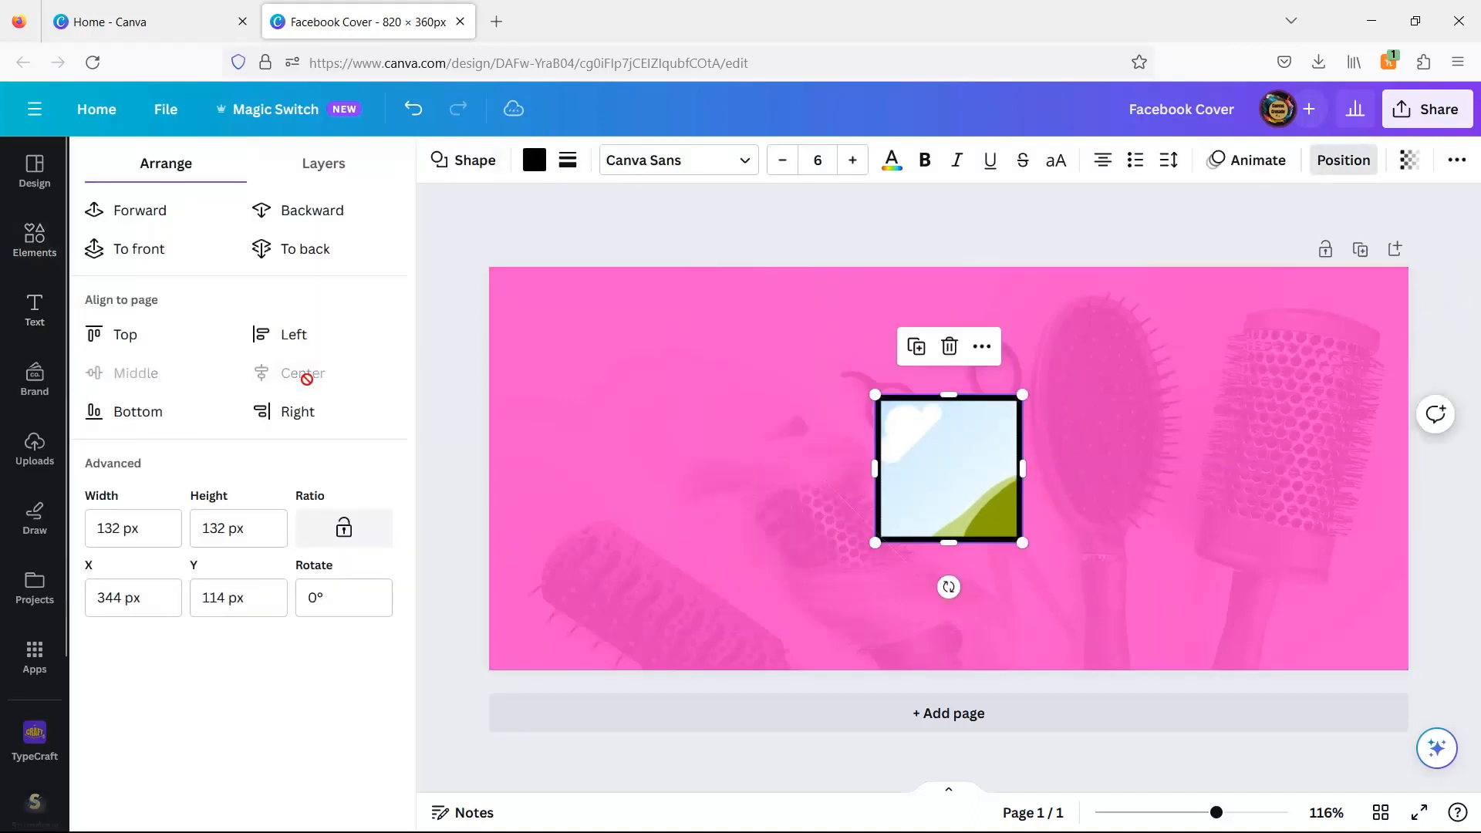
{"action": "left_click", "coordinate": [447, 507]}
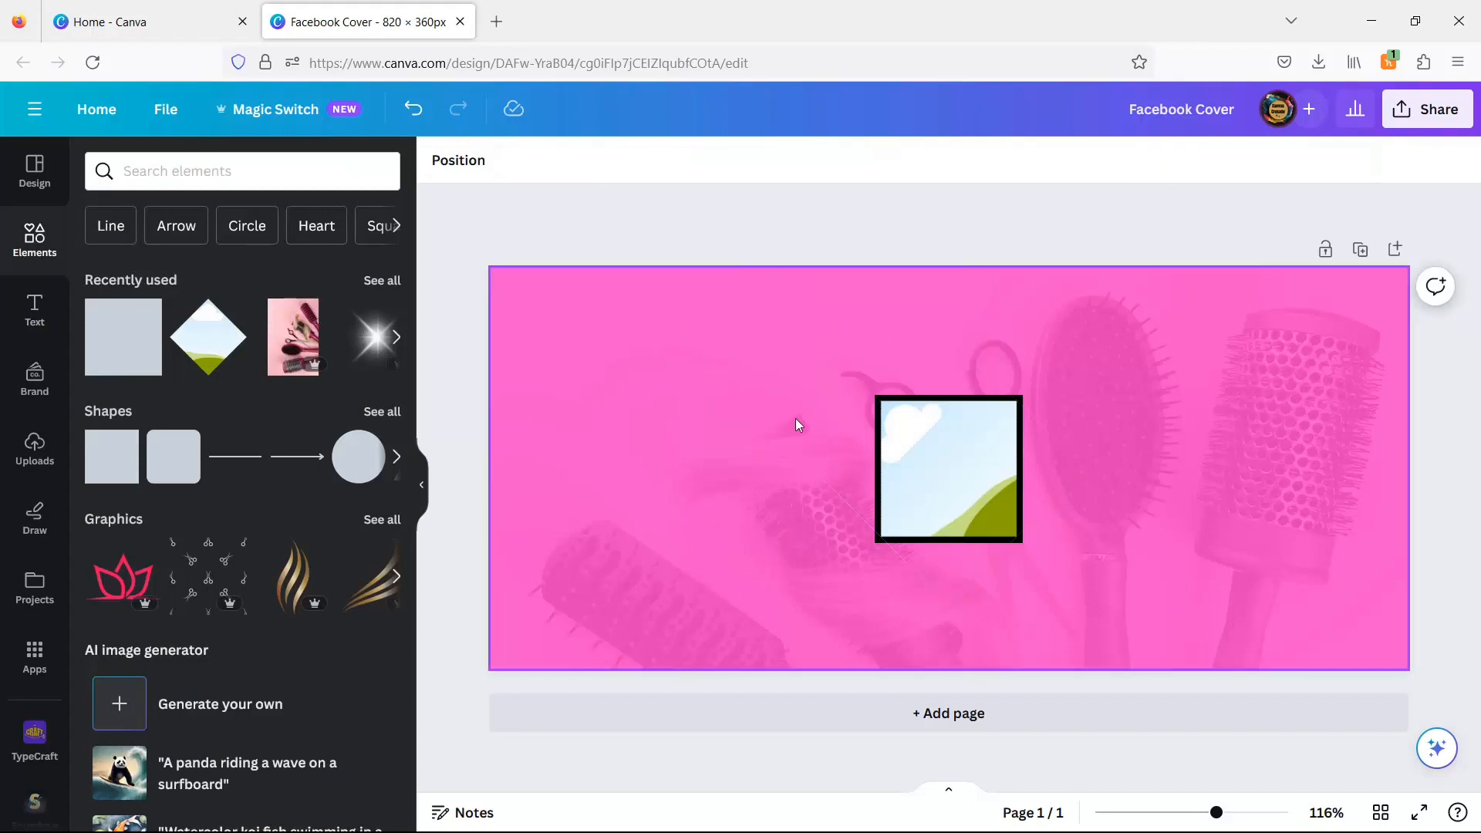
- Lock the pink overlay that covers the page
{"action": "mouse_move", "coordinate": [795, 419]}
{"action": "left_mouse_down"}
{"action": "mouse_move", "coordinate": [897, 457]}
{"action": "mouse_move", "coordinate": [797, 421]}
{"action": "left_mouse_up"}
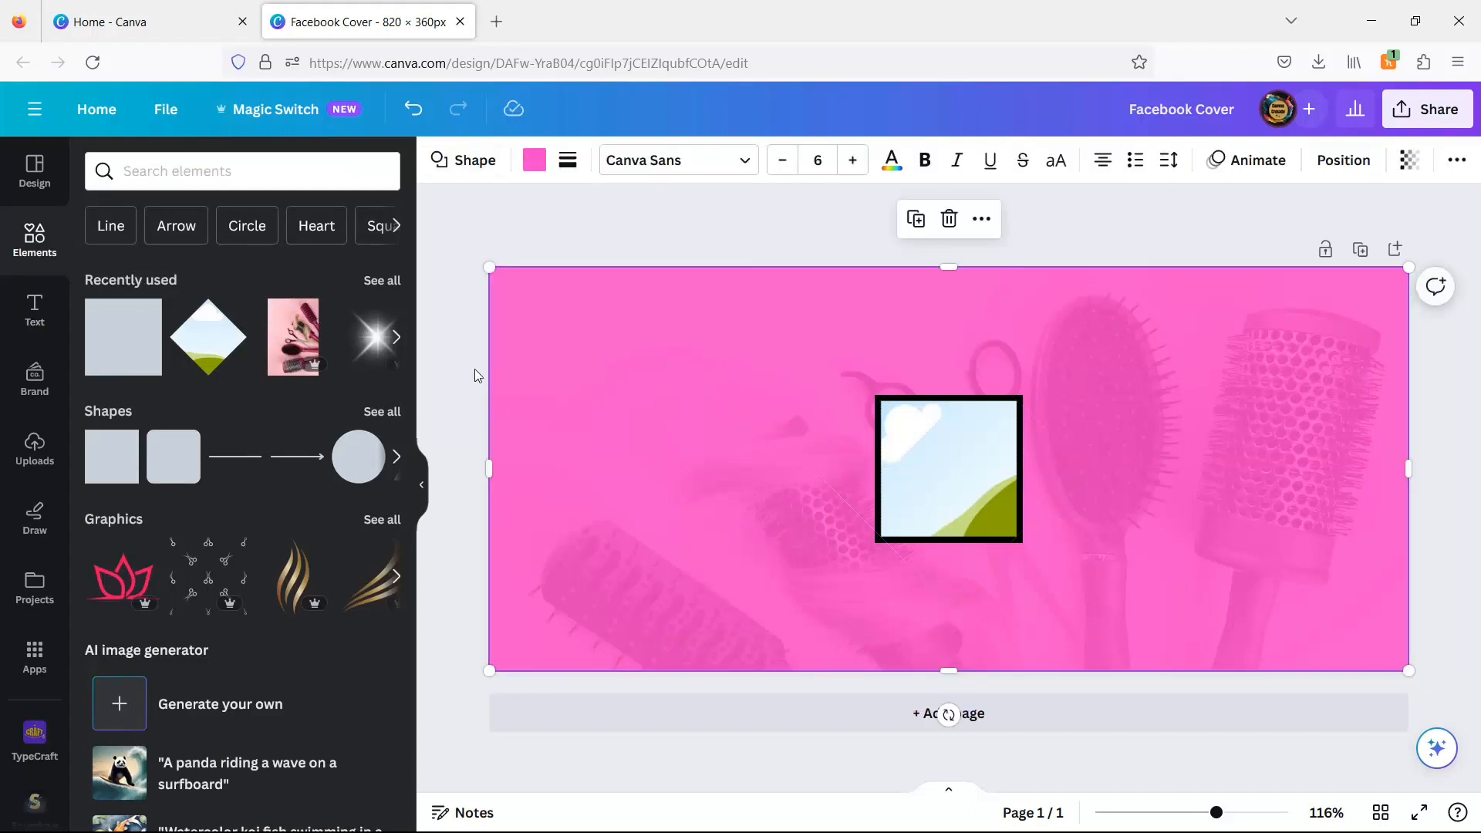
{"action": "left_click", "coordinate": [473, 369]}
{"action": "right_click", "coordinate": [520, 358]}
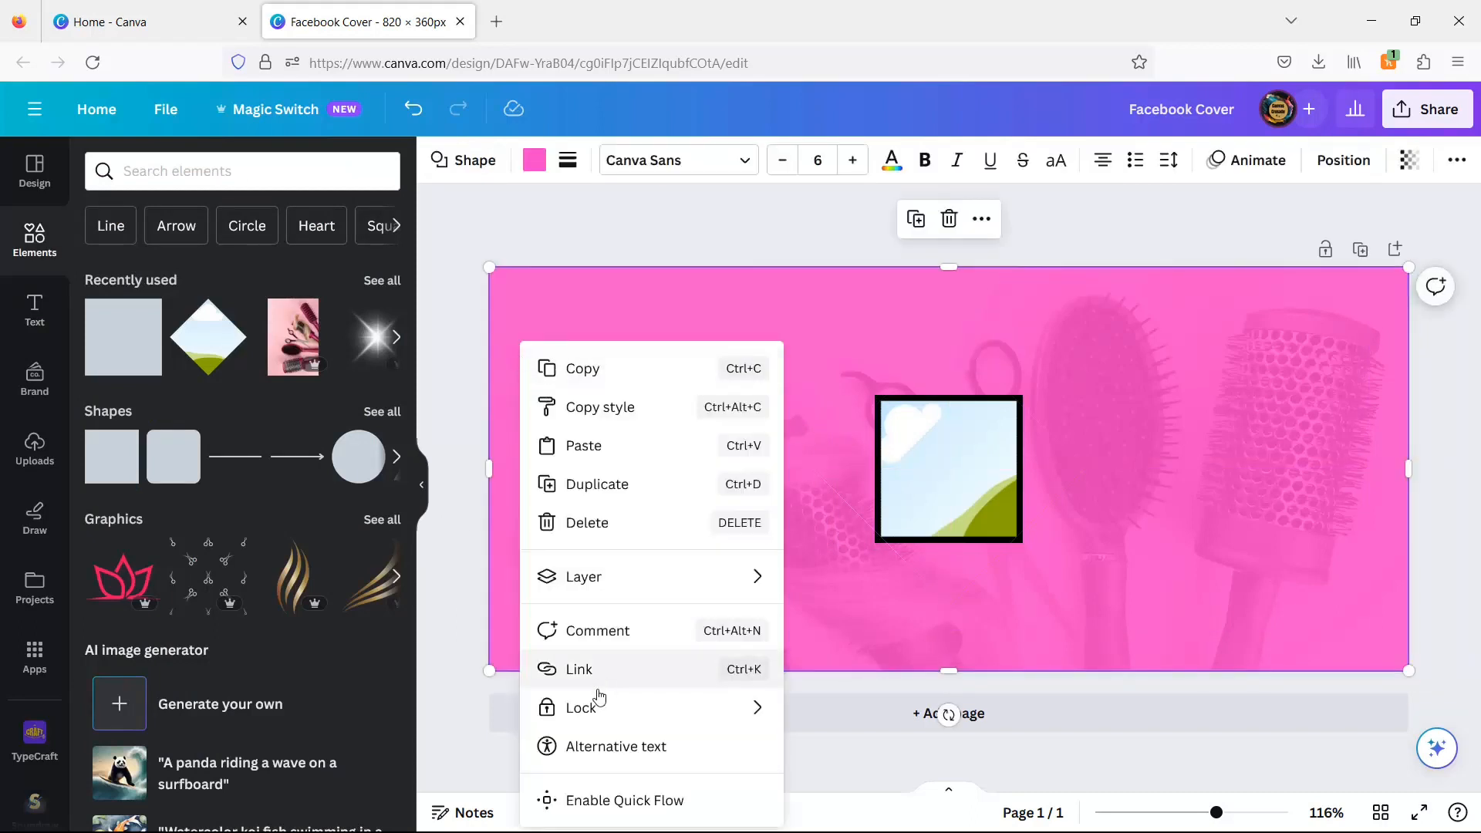
{"action": "mouse_move", "coordinate": [589, 708]}
{"action": "left_click", "coordinate": [834, 709]}
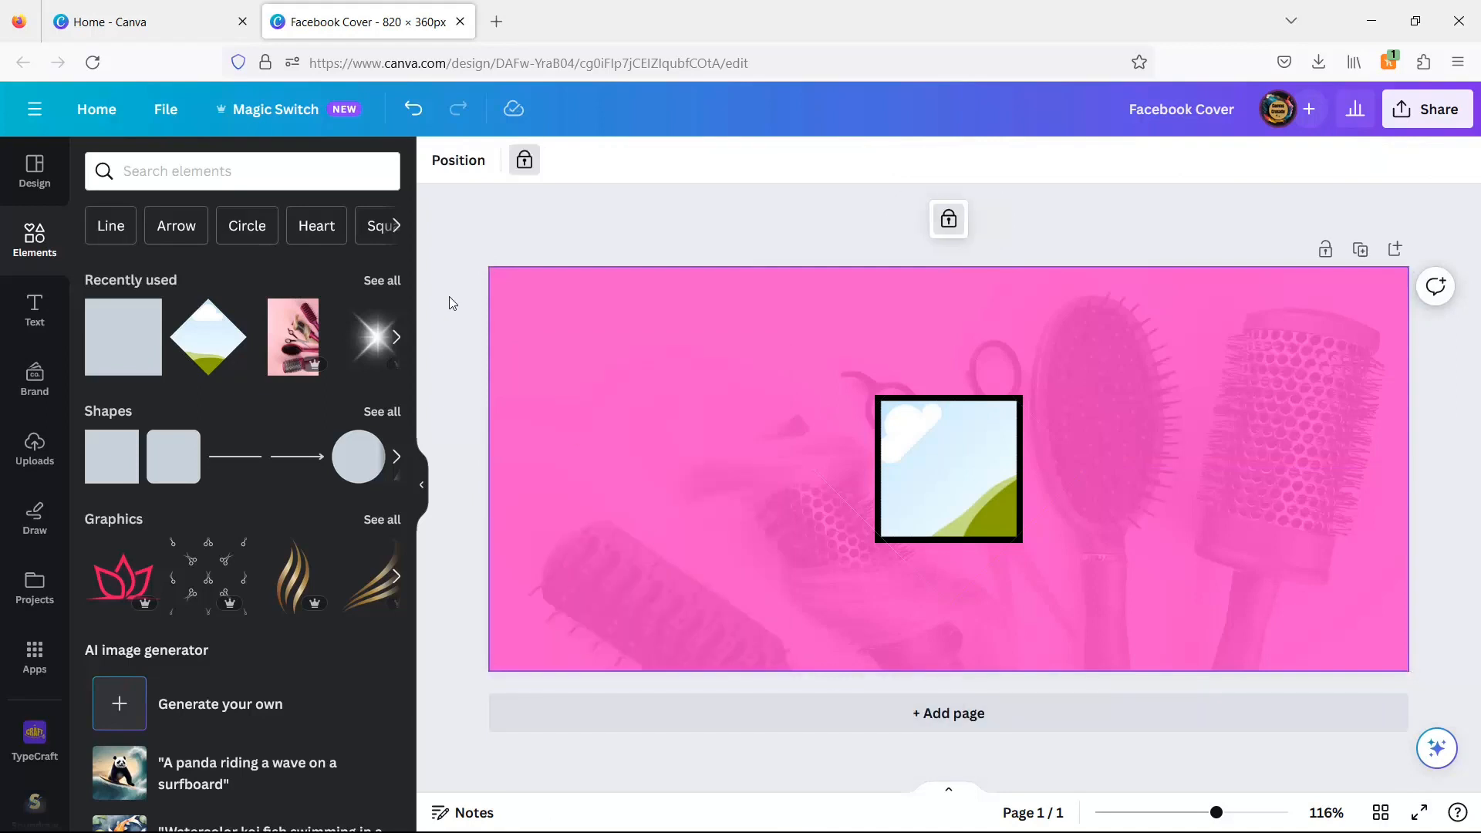
- Group the frame with its black square and rotate the group into a diamond near the page's upper-left corner
{"action": "left_click", "coordinate": [852, 444]}
{"action": "left_click_drag", "start_coordinate": [778, 405], "coordinate": [628, 351]}
{"action": "left_click", "coordinate": [913, 287]}
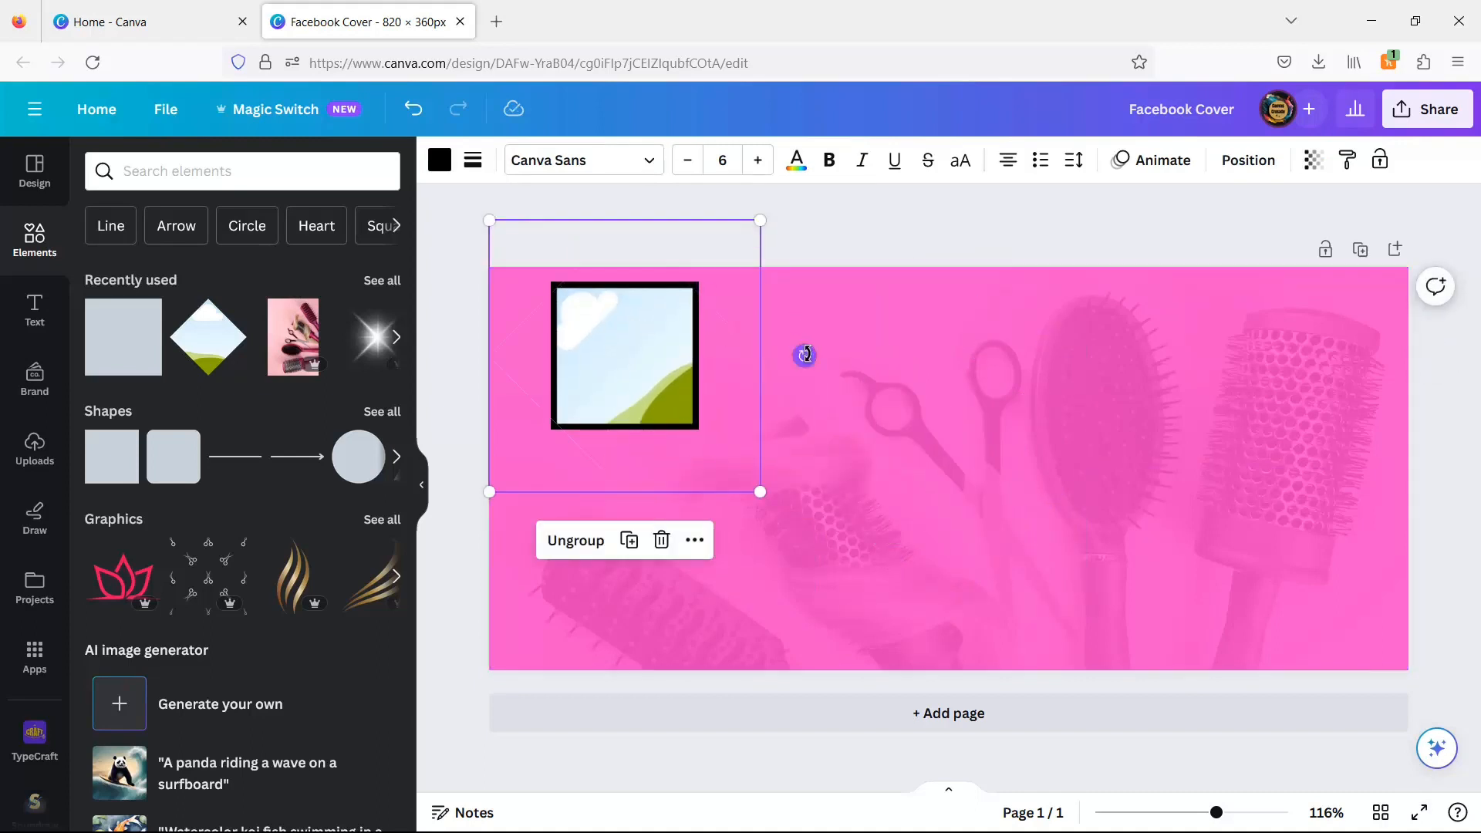
{"action": "left_click_drag", "start_coordinate": [805, 356], "coordinate": [744, 474]}
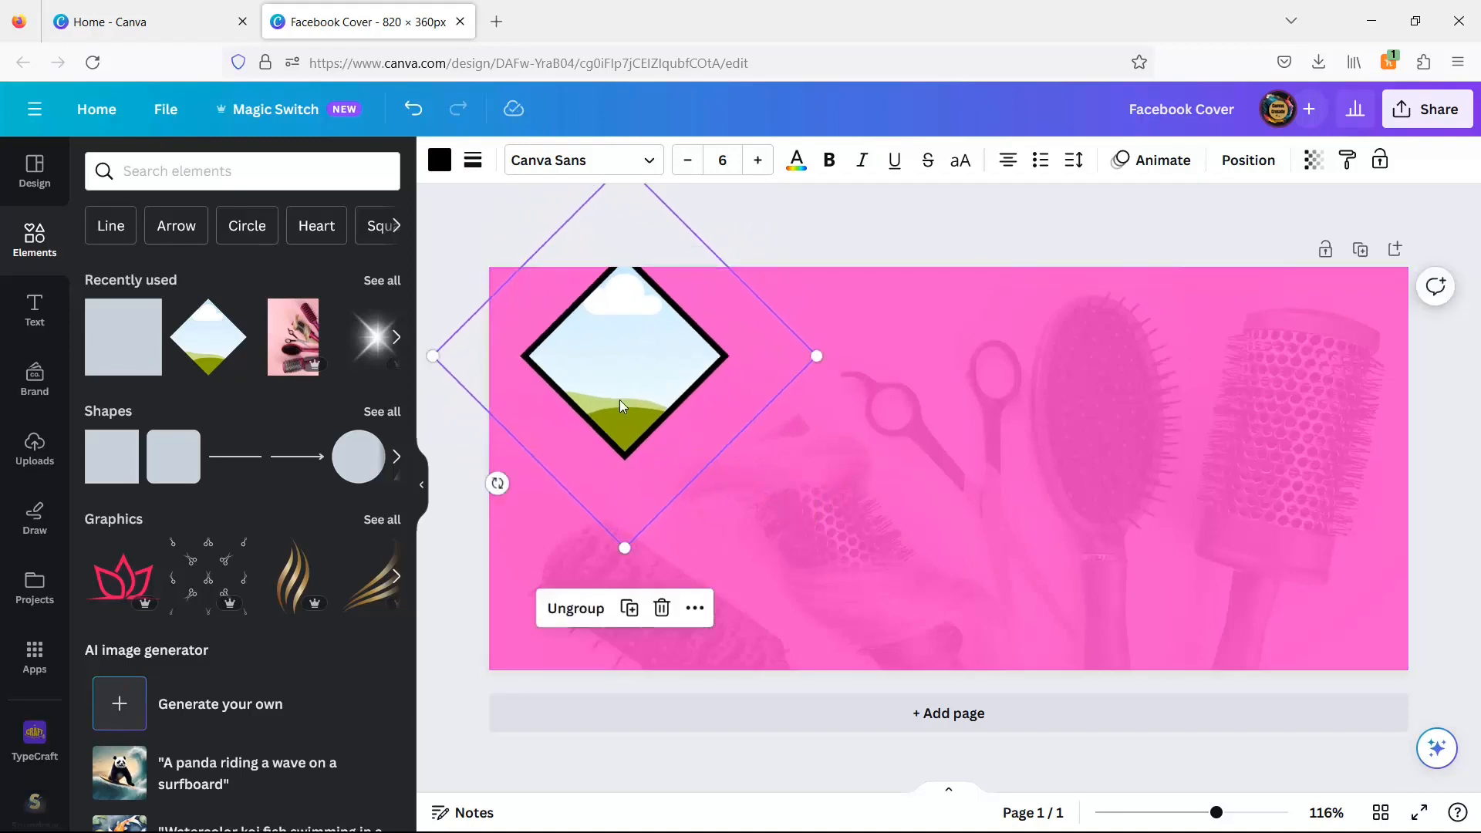
- Duplicate the bordered diamond three times and arrange the four in a tight, evenly spaced cluster on the page's left side
{"action": "left_click_drag", "start_coordinate": [630, 402], "coordinate": [784, 459]}
{"action": "left_click", "coordinate": [662, 599]}
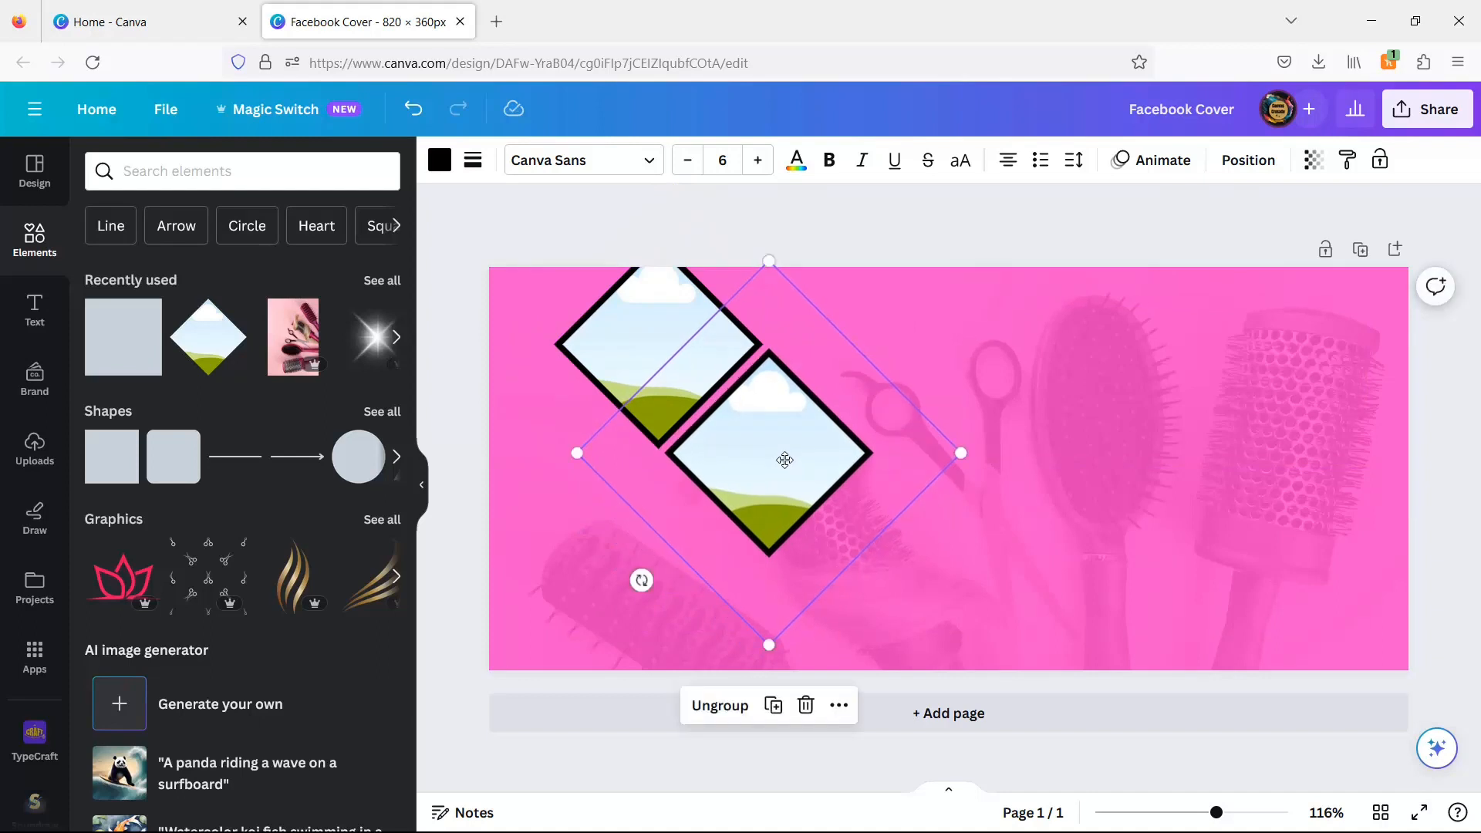
{"action": "left_click", "coordinate": [551, 303]}
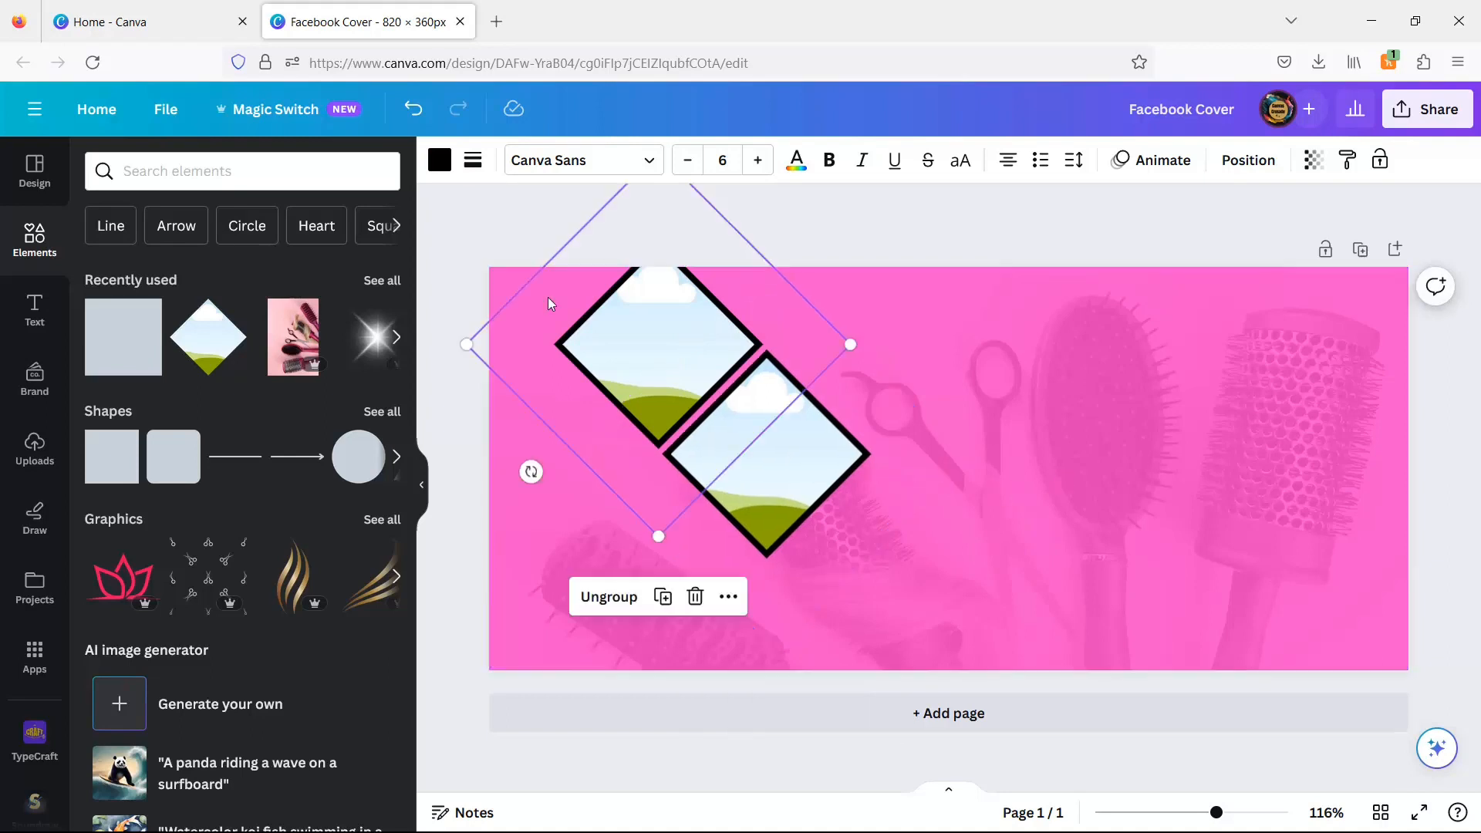
{"action": "left_click", "coordinate": [663, 596]}
{"action": "left_click_drag", "start_coordinate": [695, 386], "coordinate": [553, 482]}
{"action": "left_click_drag", "start_coordinate": [560, 457], "coordinate": [562, 457]}
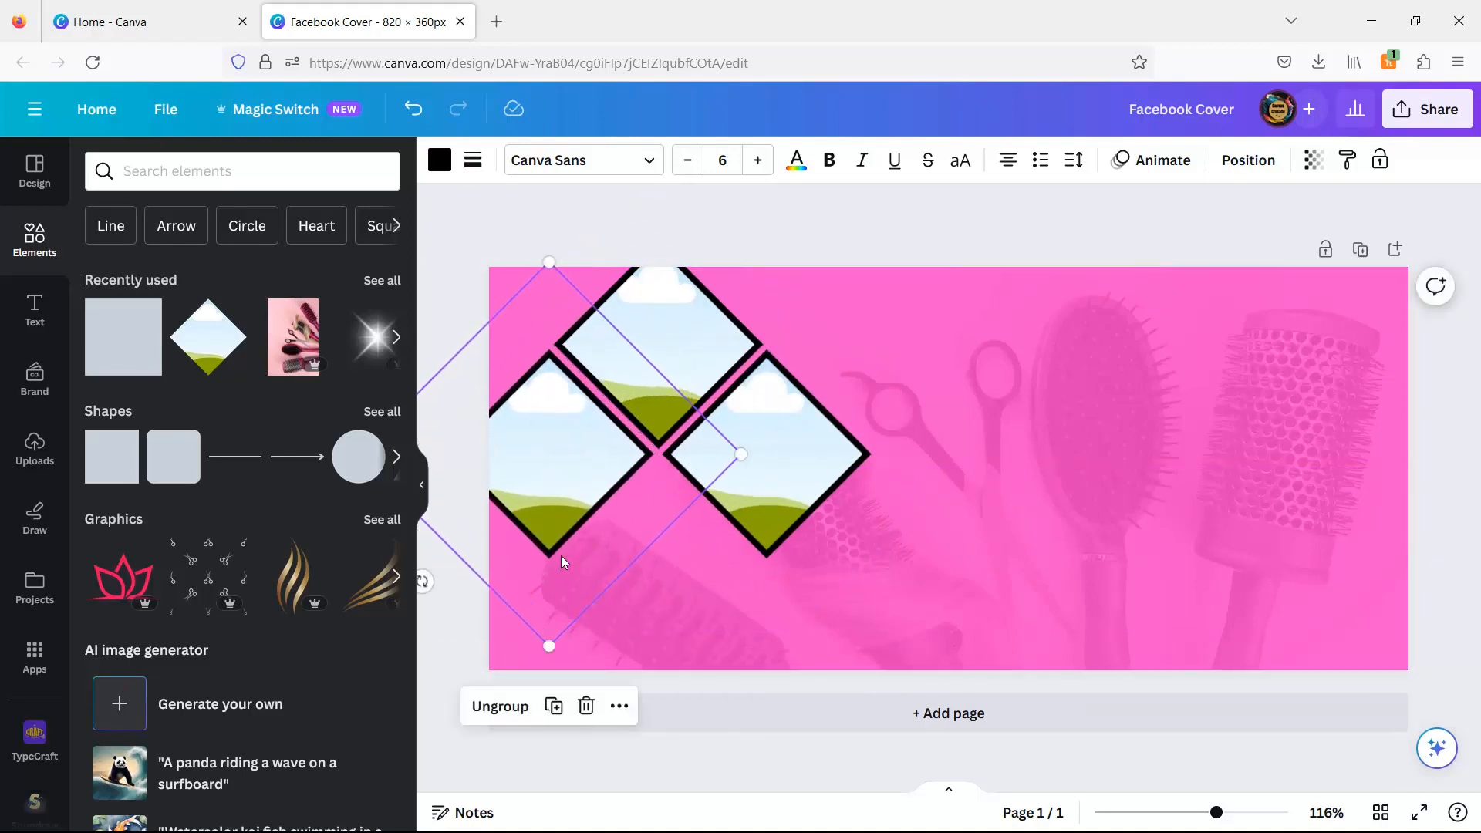
{"action": "left_click", "coordinate": [553, 707]}
{"action": "left_click_drag", "start_coordinate": [628, 563], "coordinate": [717, 564]}
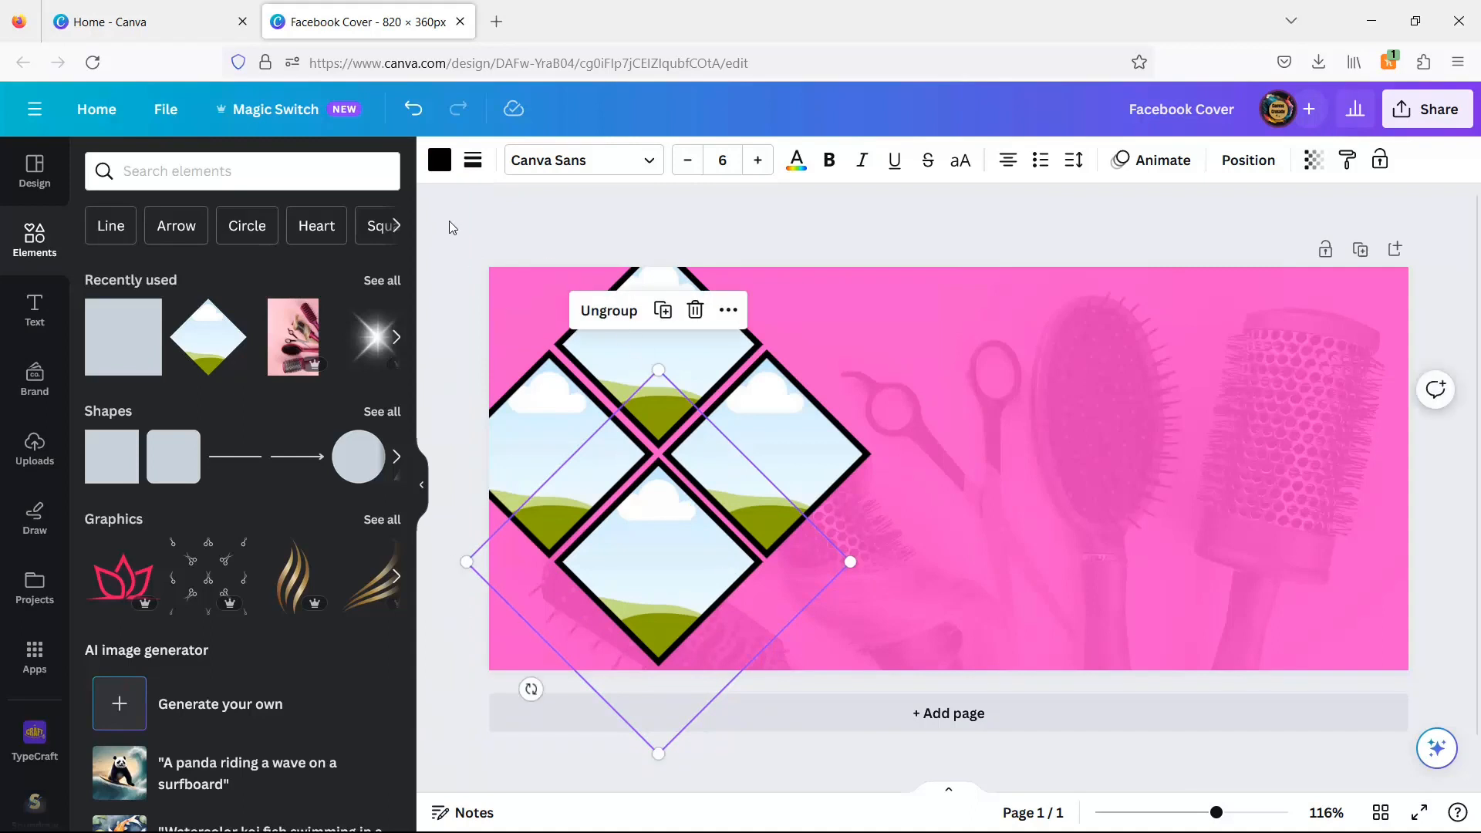
- Enlarge all four diamonds together slightly and position the cluster so it runs off the page's upper, lower and left edges
{"action": "left_click_drag", "start_coordinate": [466, 225], "coordinate": [921, 676]}
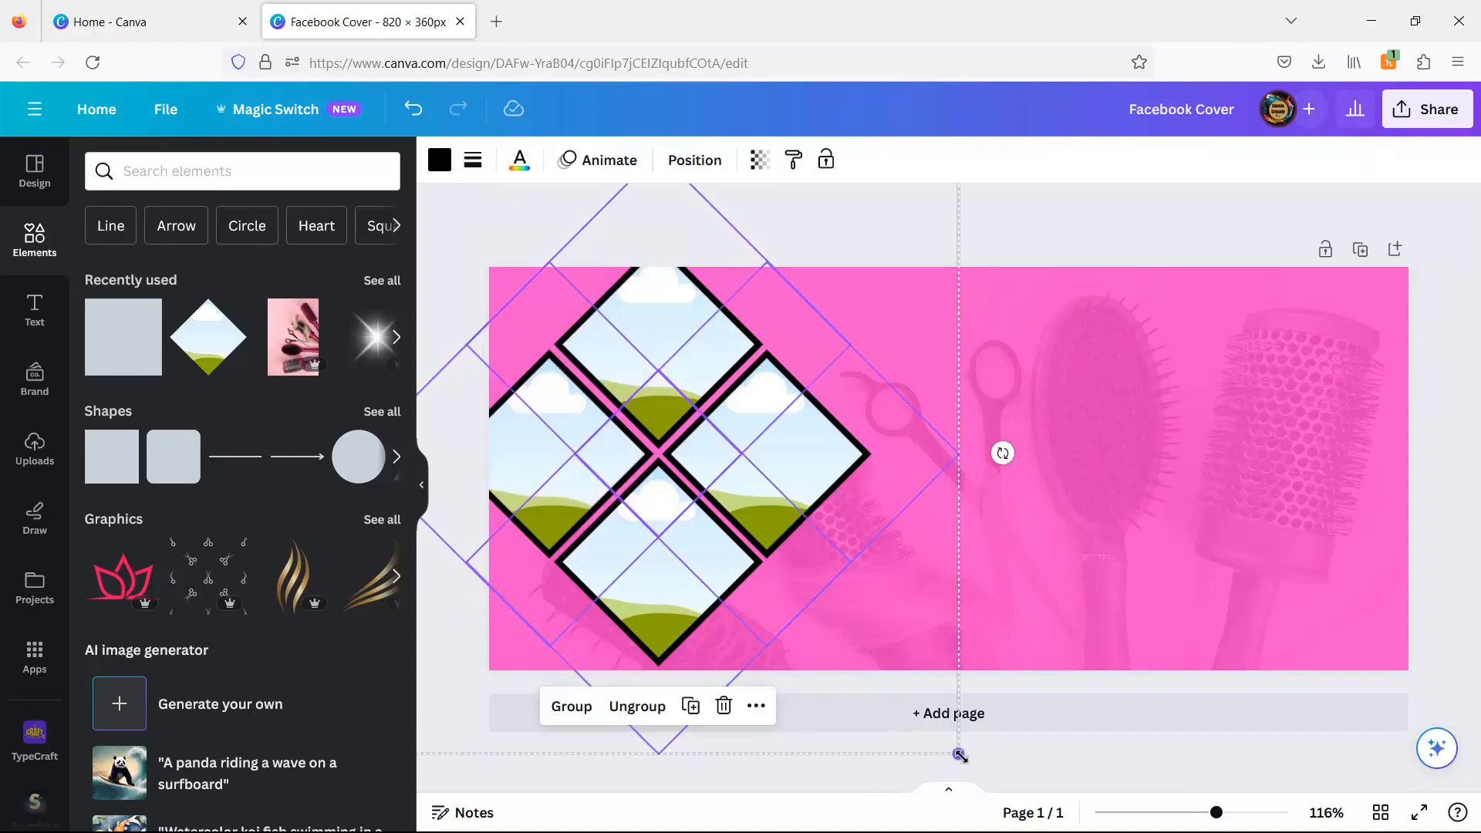
{"action": "left_click_drag", "start_coordinate": [958, 754], "coordinate": [990, 784]}
{"action": "left_click_drag", "start_coordinate": [782, 559], "coordinate": [766, 560]}
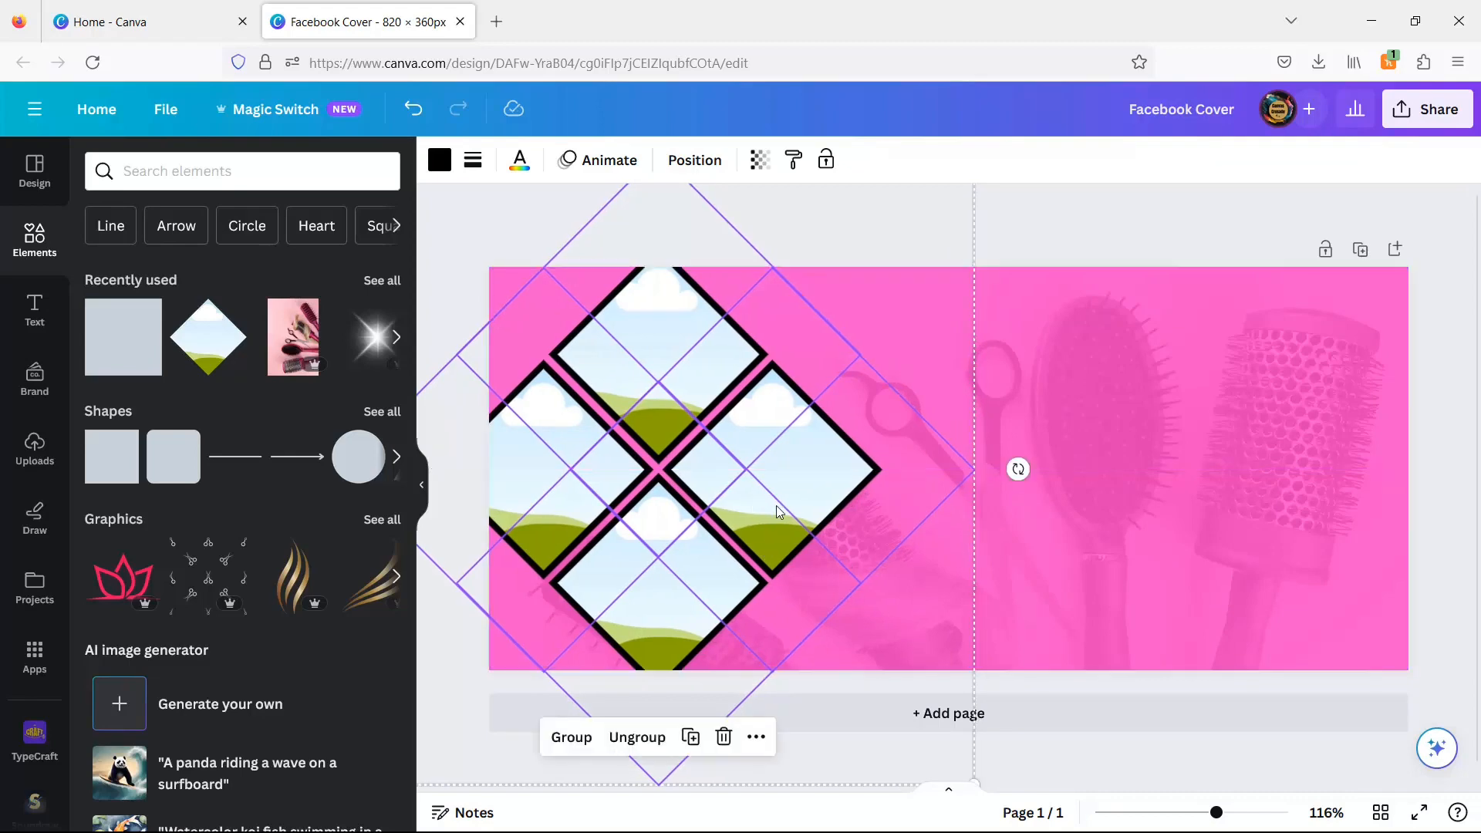
{"action": "left_click", "coordinate": [1063, 573]}
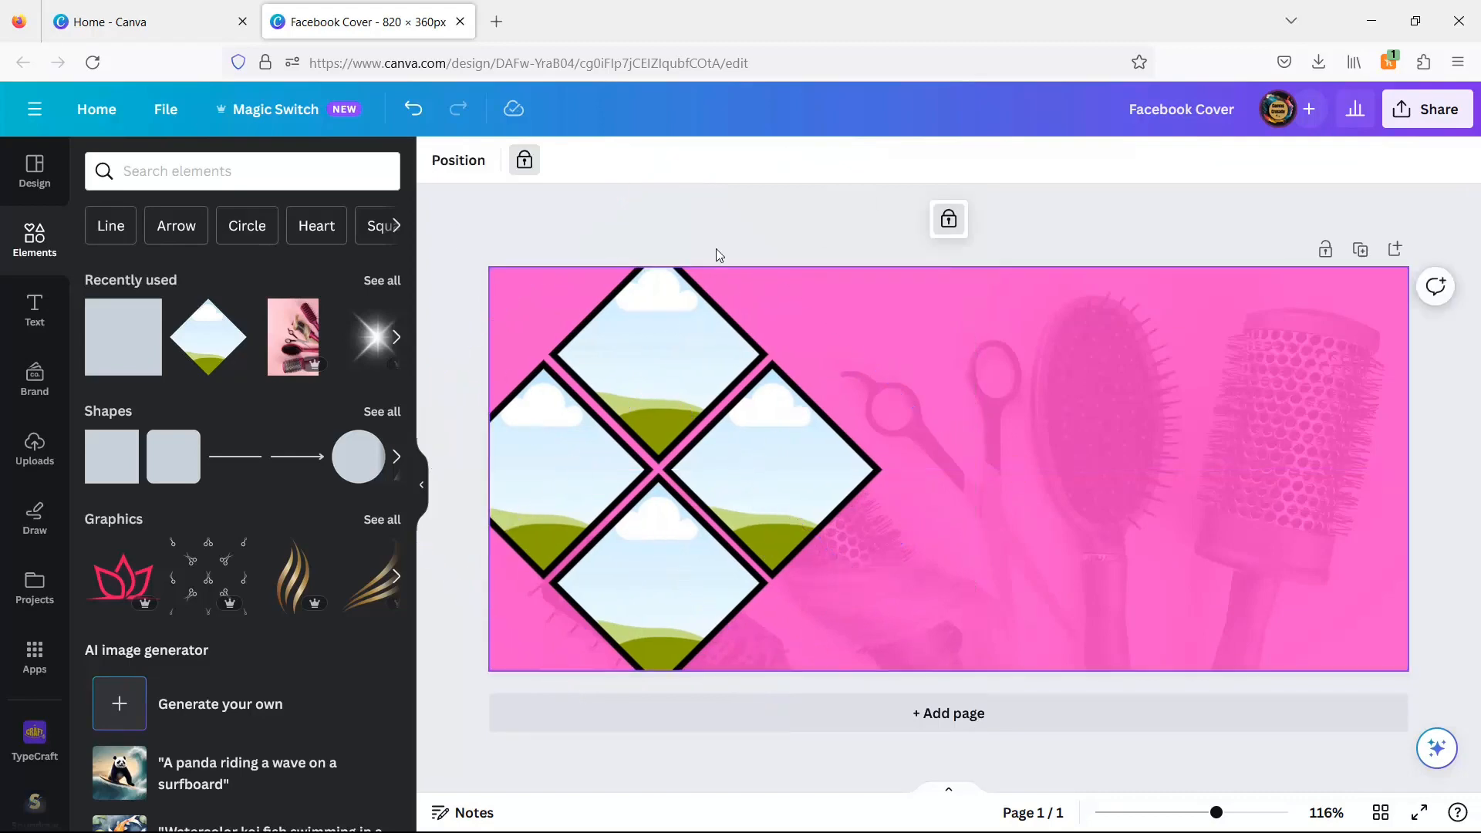
- Duplicate the leftmost diamond and place the copy in the page's lower-right corner, partly beyond the page edges
{"action": "left_click", "coordinate": [787, 472]}
{"action": "left_click", "coordinate": [575, 486]}
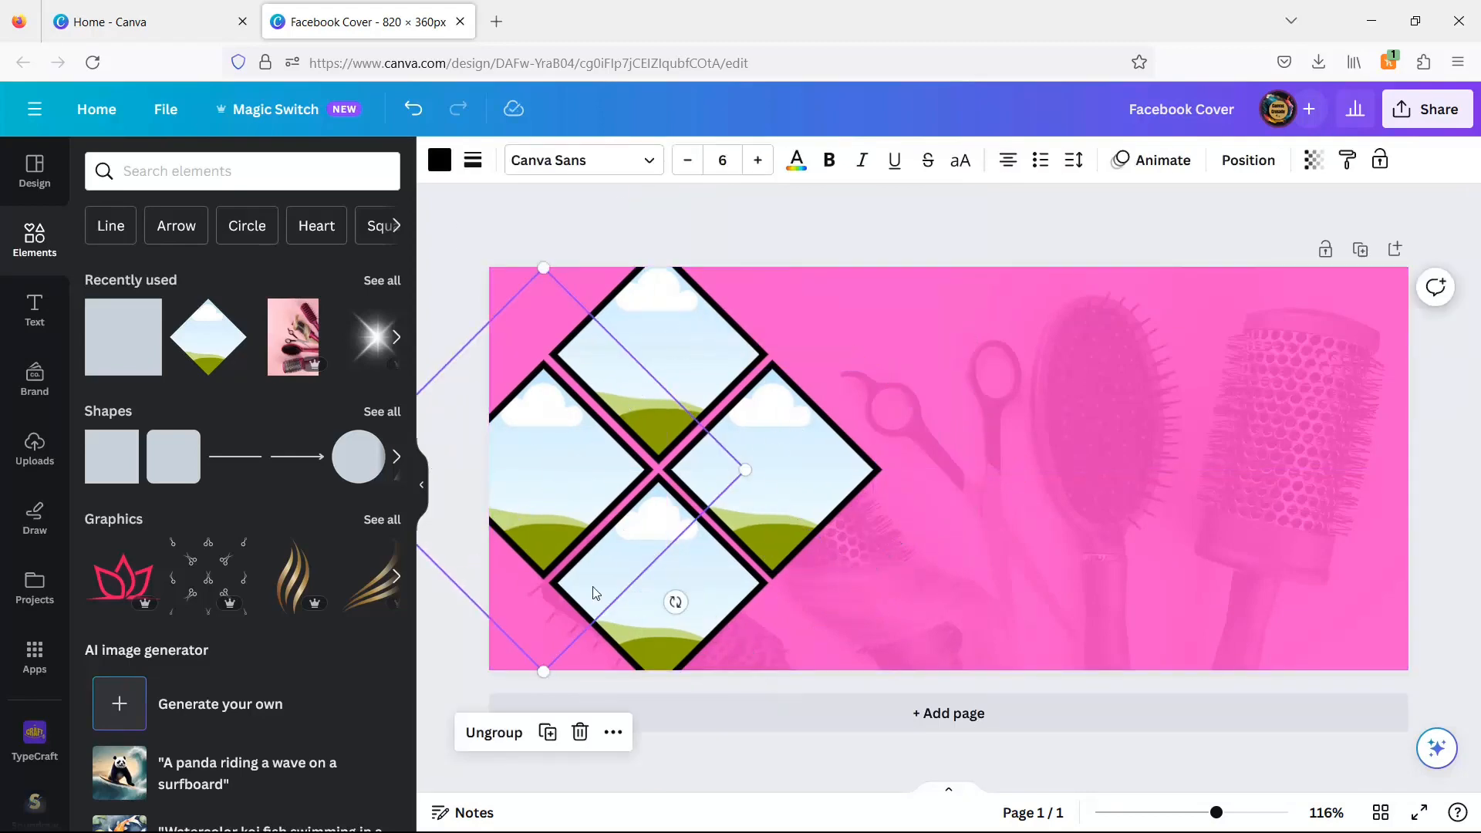
{"action": "left_click", "coordinate": [550, 731]}
{"action": "left_click_drag", "start_coordinate": [551, 505], "coordinate": [1318, 605]}
{"action": "left_click", "coordinate": [1028, 237]}
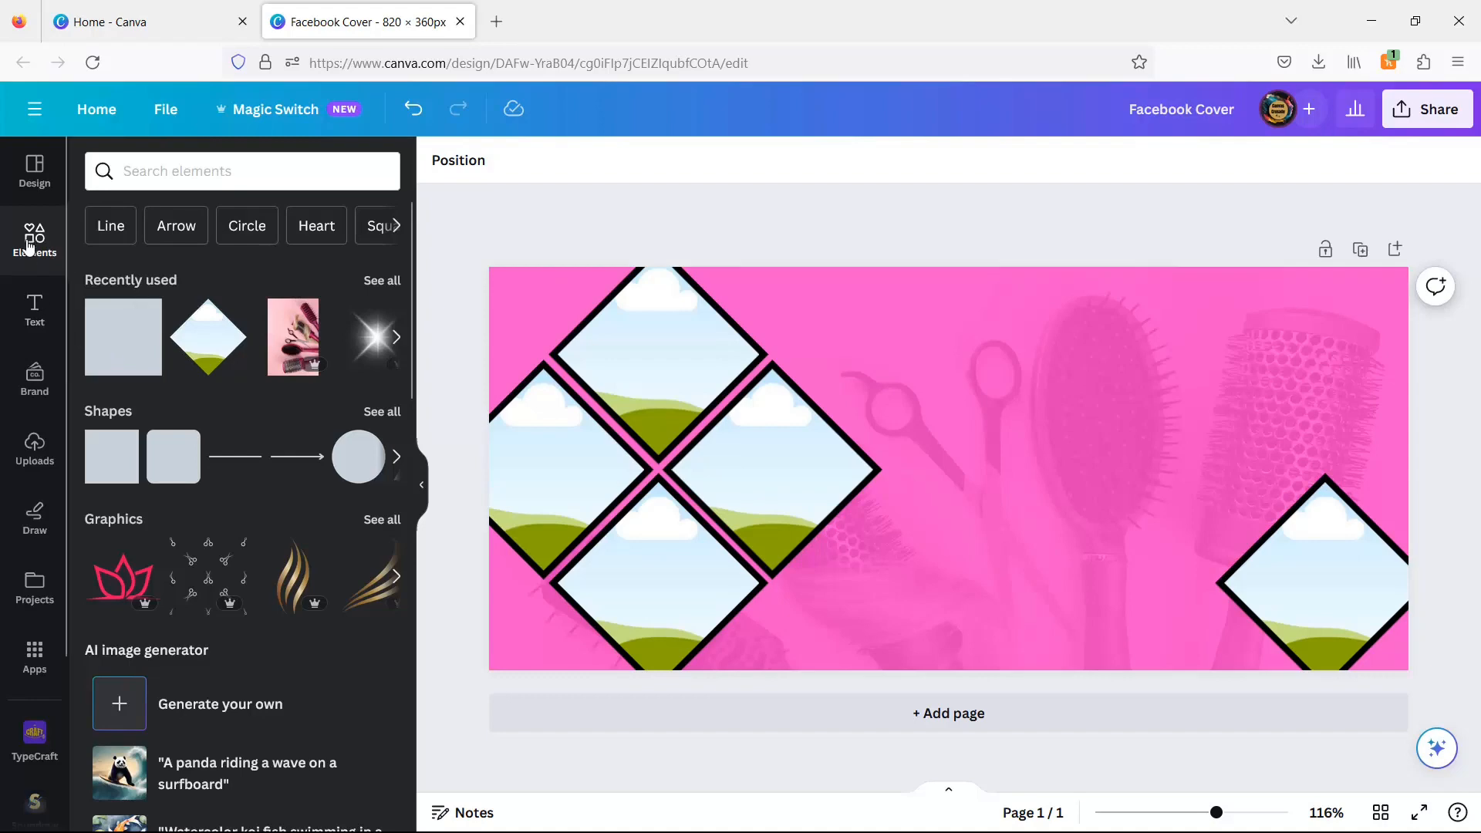
- Search the photos for "hair fashion models" and place the red-haired woman's portrait in the uppermost diamond frame
{"action": "left_click", "coordinate": [138, 169]}
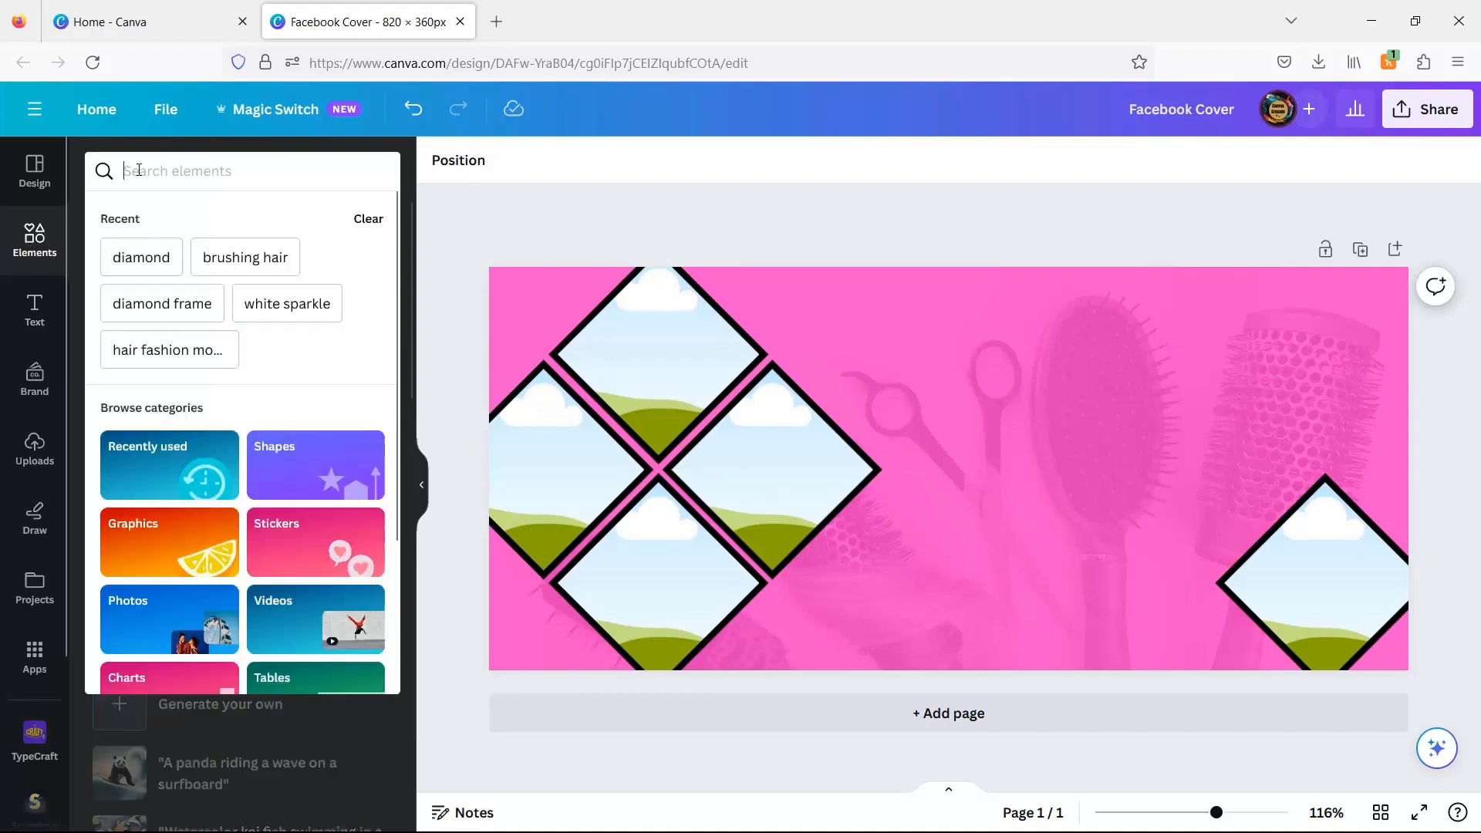
{"action": "left_click", "coordinate": [170, 349]}
{"action": "left_click", "coordinate": [382, 458]}
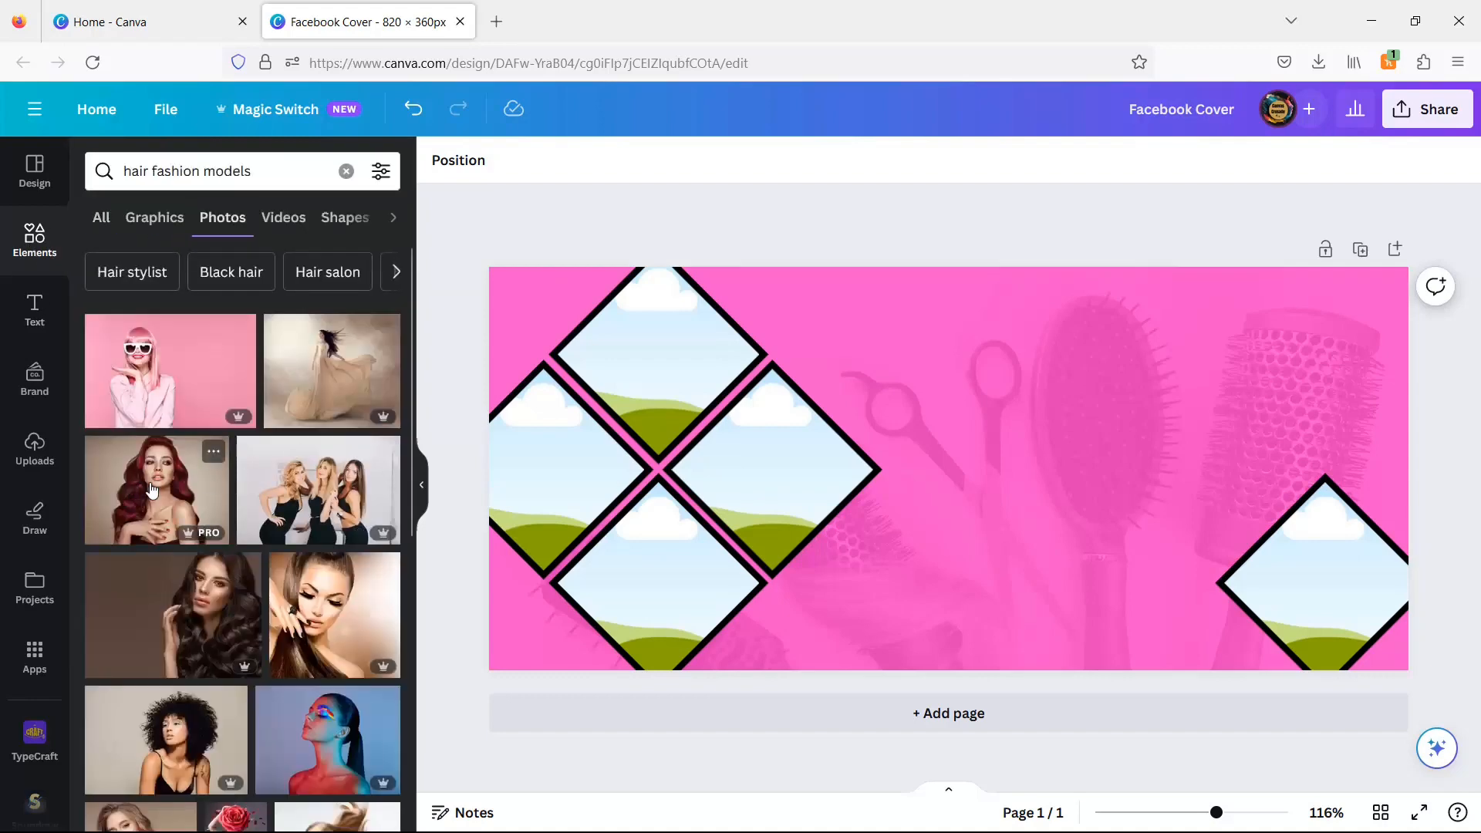
{"action": "left_click_drag", "start_coordinate": [155, 491], "coordinate": [645, 338]}
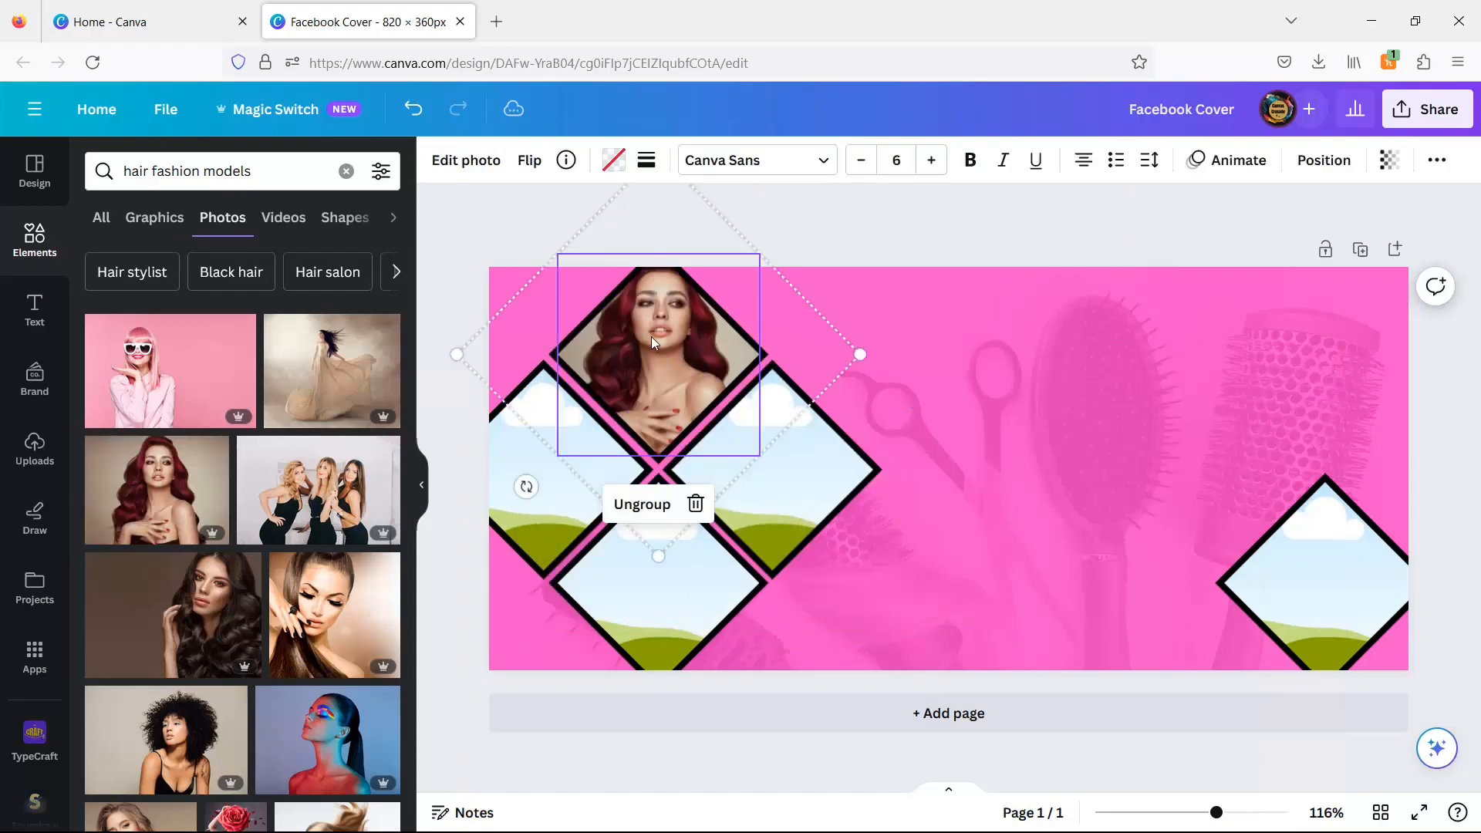
- Enlarge and reposition the portrait inside the uppermost diamond so the woman's face fills the frame
{"action": "double_click", "coordinate": [651, 336]}
{"action": "left_click_drag", "start_coordinate": [794, 456], "coordinate": [854, 527]}
{"action": "left_click_drag", "start_coordinate": [682, 378], "coordinate": [634, 391]}
{"action": "left_click_drag", "start_coordinate": [818, 512], "coordinate": [842, 530]}
{"action": "left_click_drag", "start_coordinate": [684, 413], "coordinate": [674, 415]}
{"action": "left_click", "coordinate": [338, 796]}
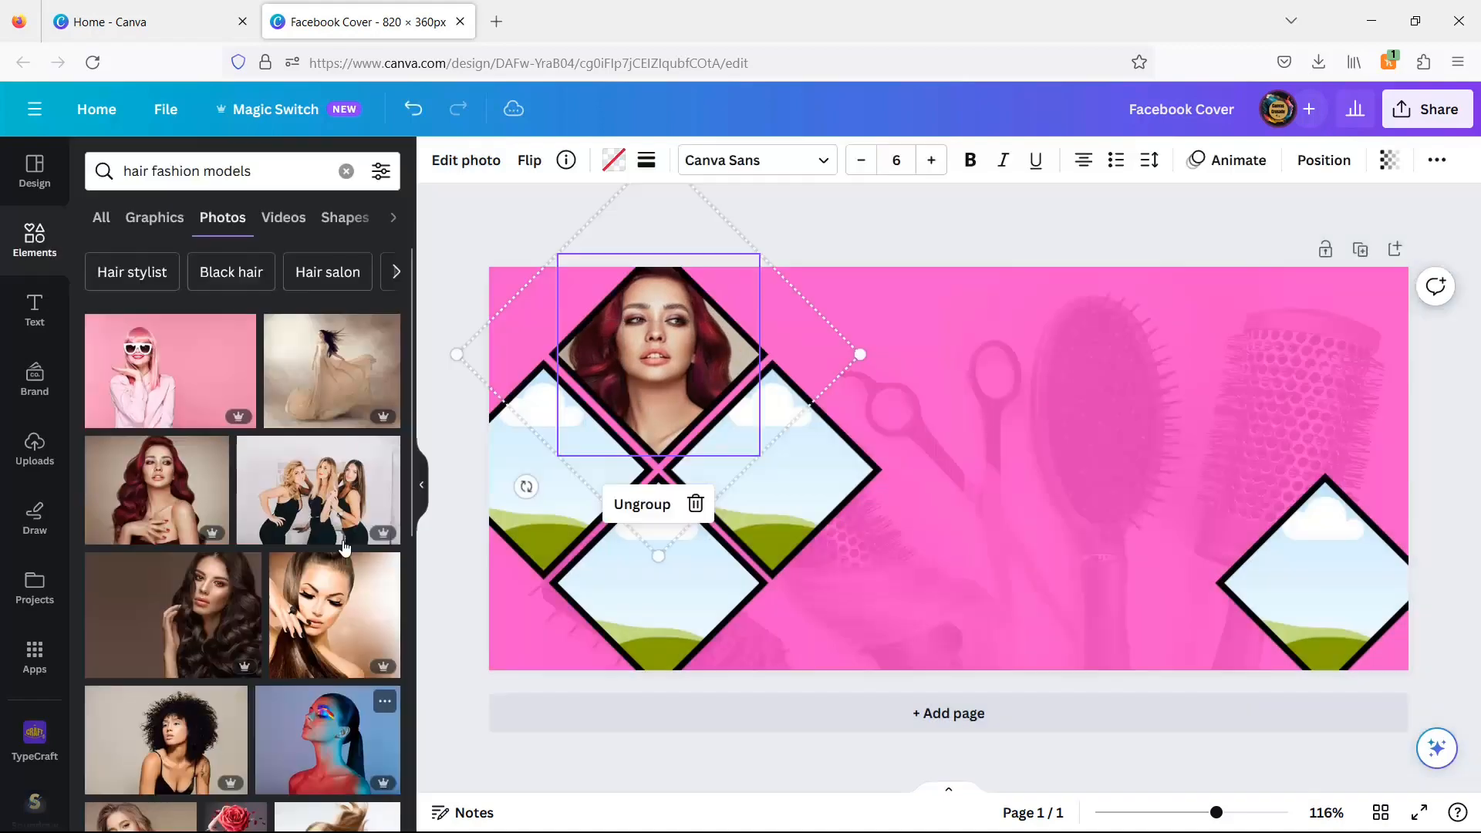
- Apply the Slate filter from the Mono set to the portrait in the uppermost diamond
{"action": "left_click", "coordinate": [454, 168]}
{"action": "left_click", "coordinate": [357, 532]}
{"action": "scroll", "coordinate": [340, 524], "scroll_direction": "down", "scroll_amount": 10}
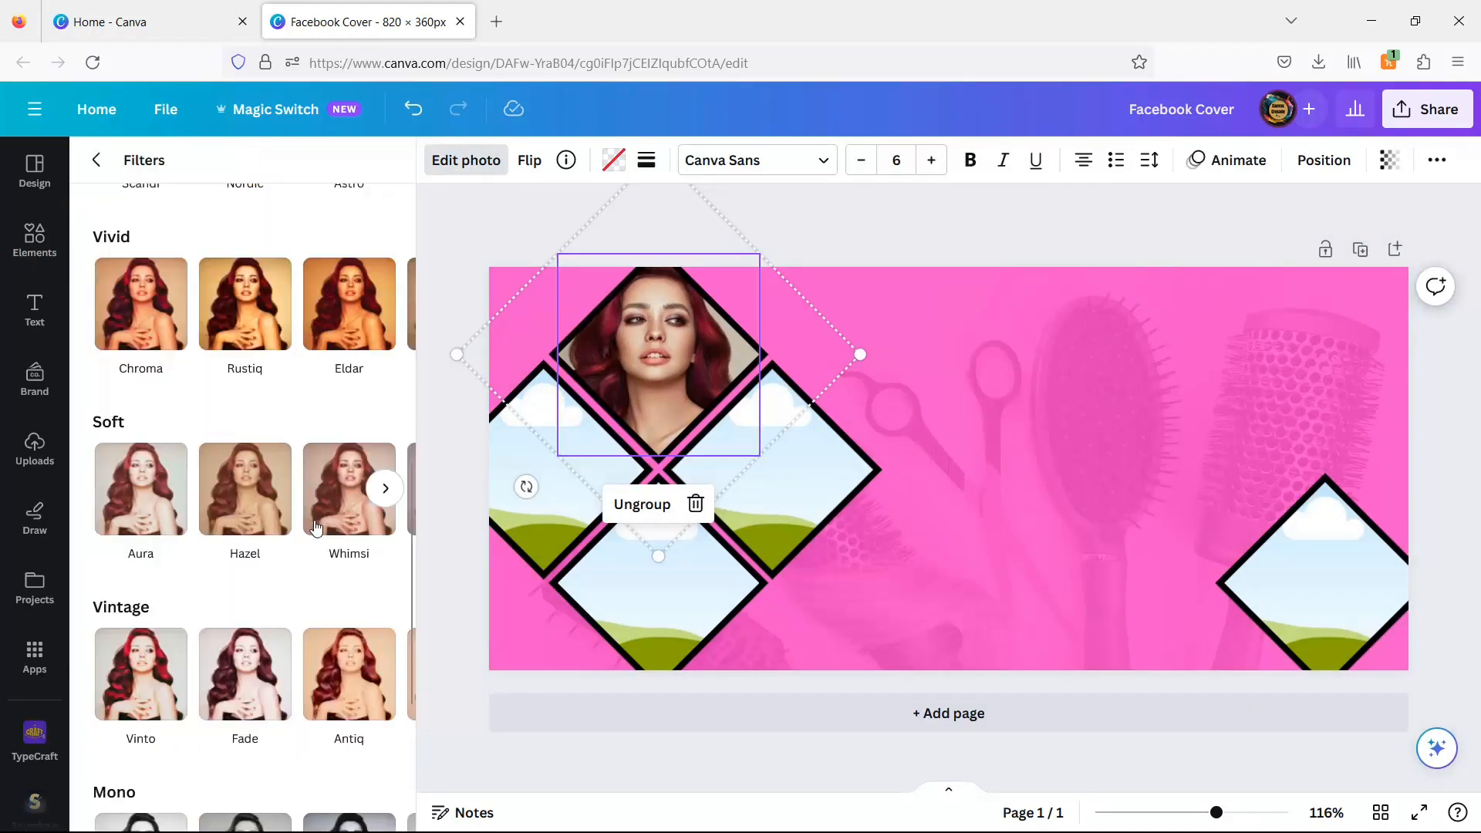
{"action": "left_click", "coordinate": [393, 570]}
{"action": "left_click", "coordinate": [328, 567]}
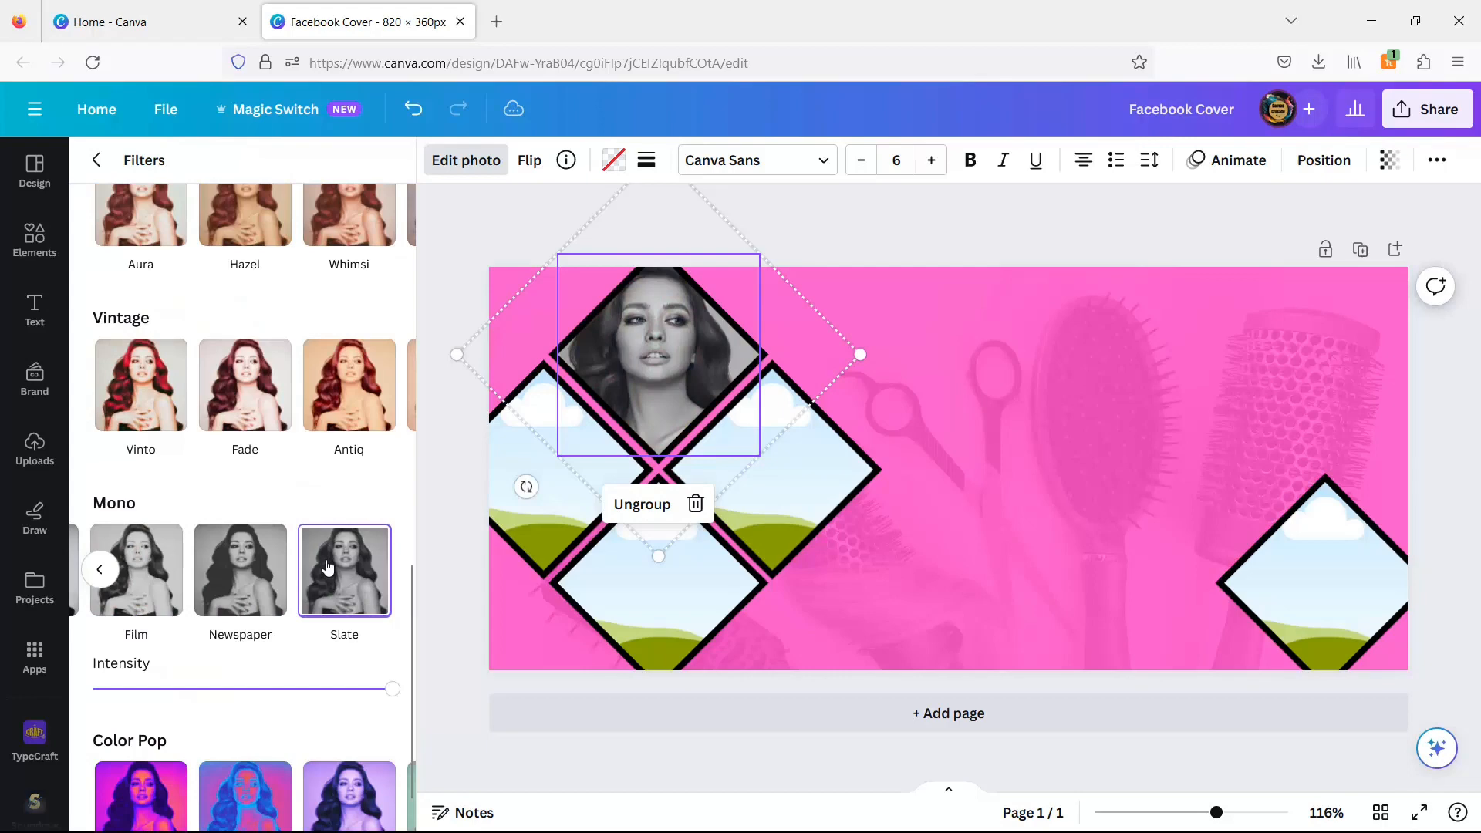
- Find the "hair fashion models" photos again and place the long-haired brunette's portrait in the diamond frame just right of the uppermost one
{"action": "left_click", "coordinate": [500, 169]}
{"action": "left_click", "coordinate": [34, 239]}
{"action": "left_click", "coordinate": [146, 171]}
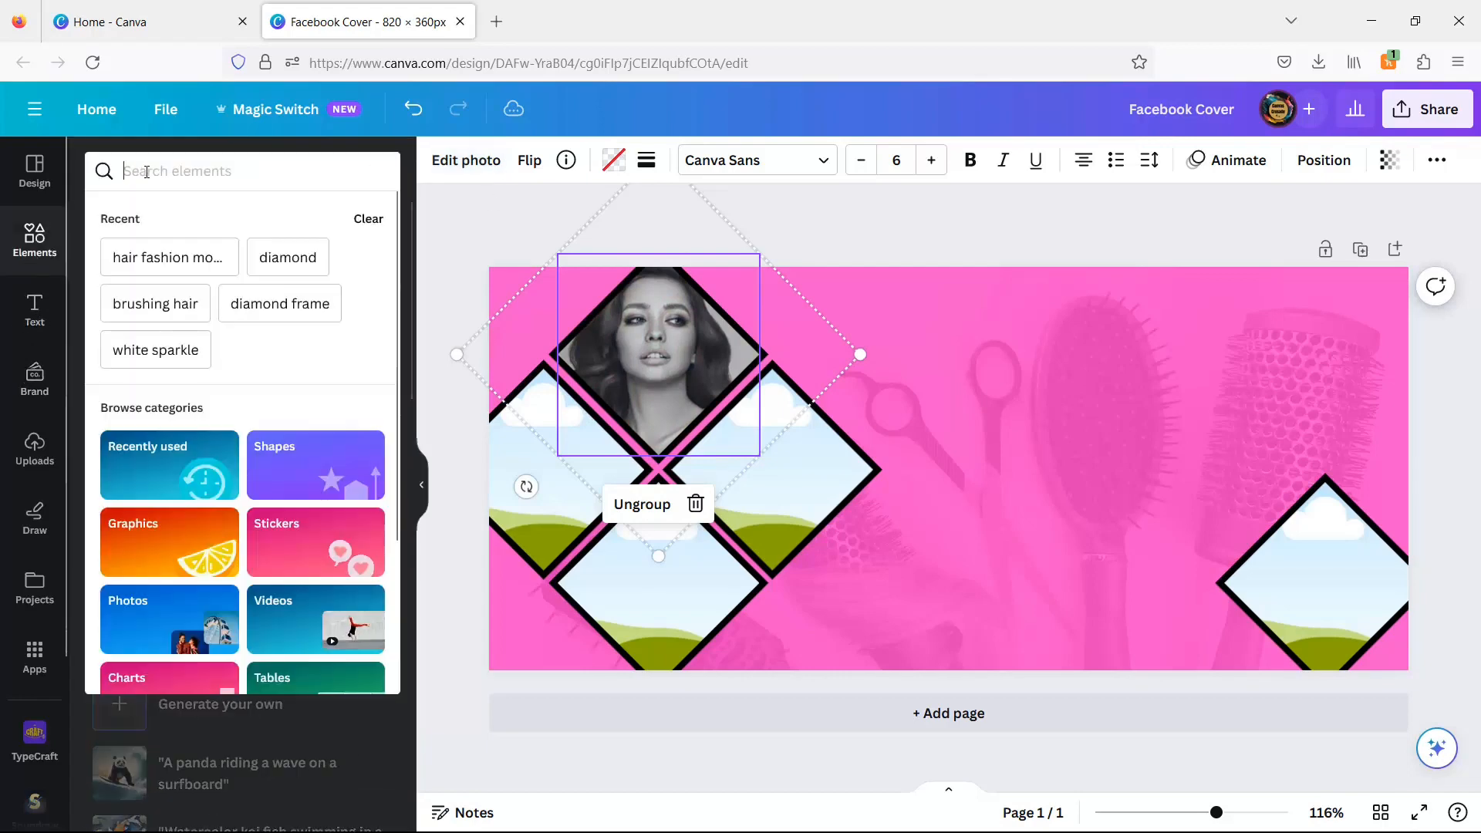
{"action": "left_click", "coordinate": [169, 257]}
{"action": "left_click", "coordinate": [383, 459]}
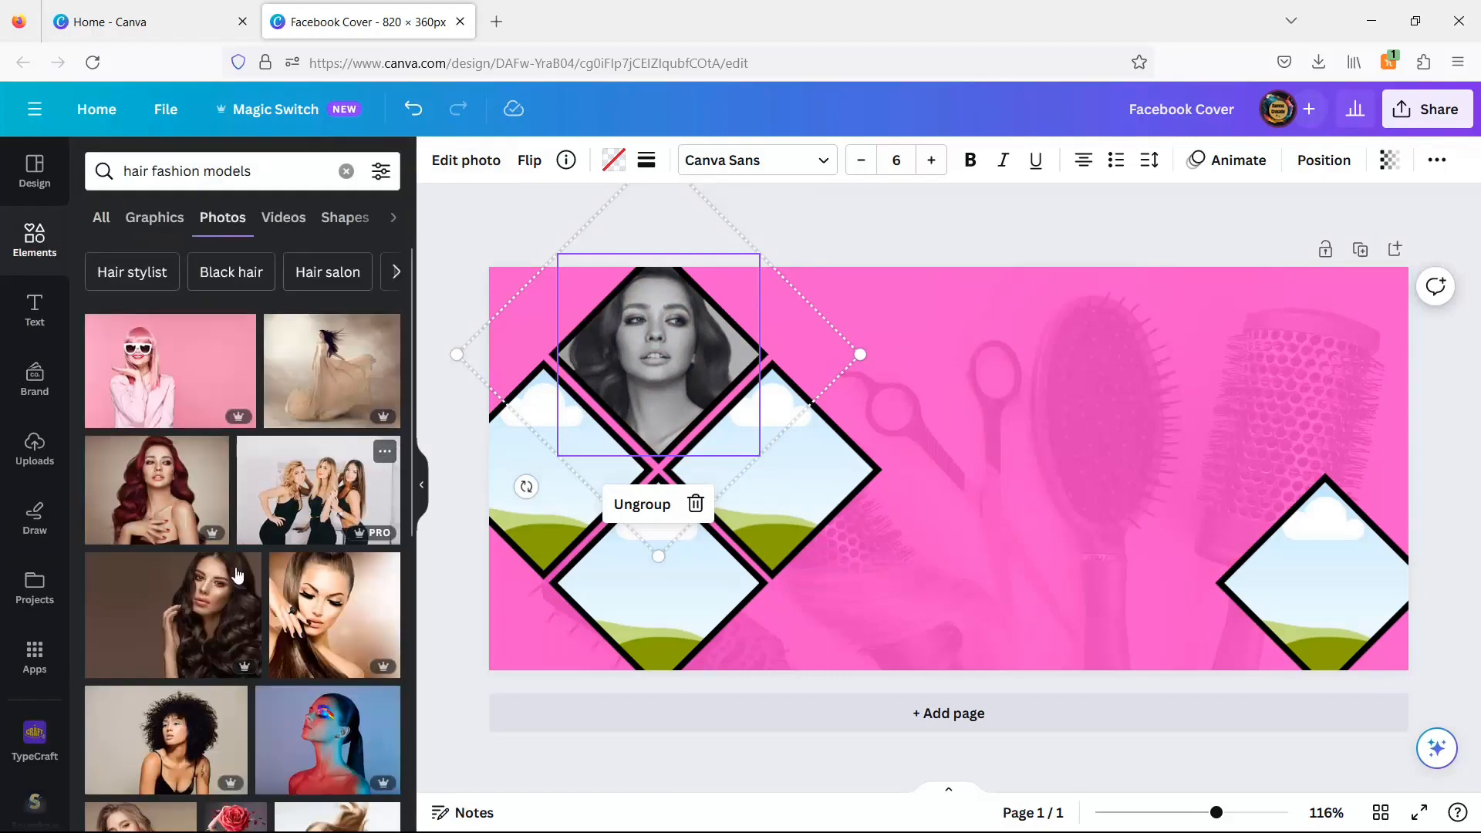
{"action": "left_click_drag", "start_coordinate": [212, 602], "coordinate": [697, 486]}
- Enlarge the brunette's portrait inside its diamond so her face fills more of the frame
{"action": "double_click", "coordinate": [784, 457]}
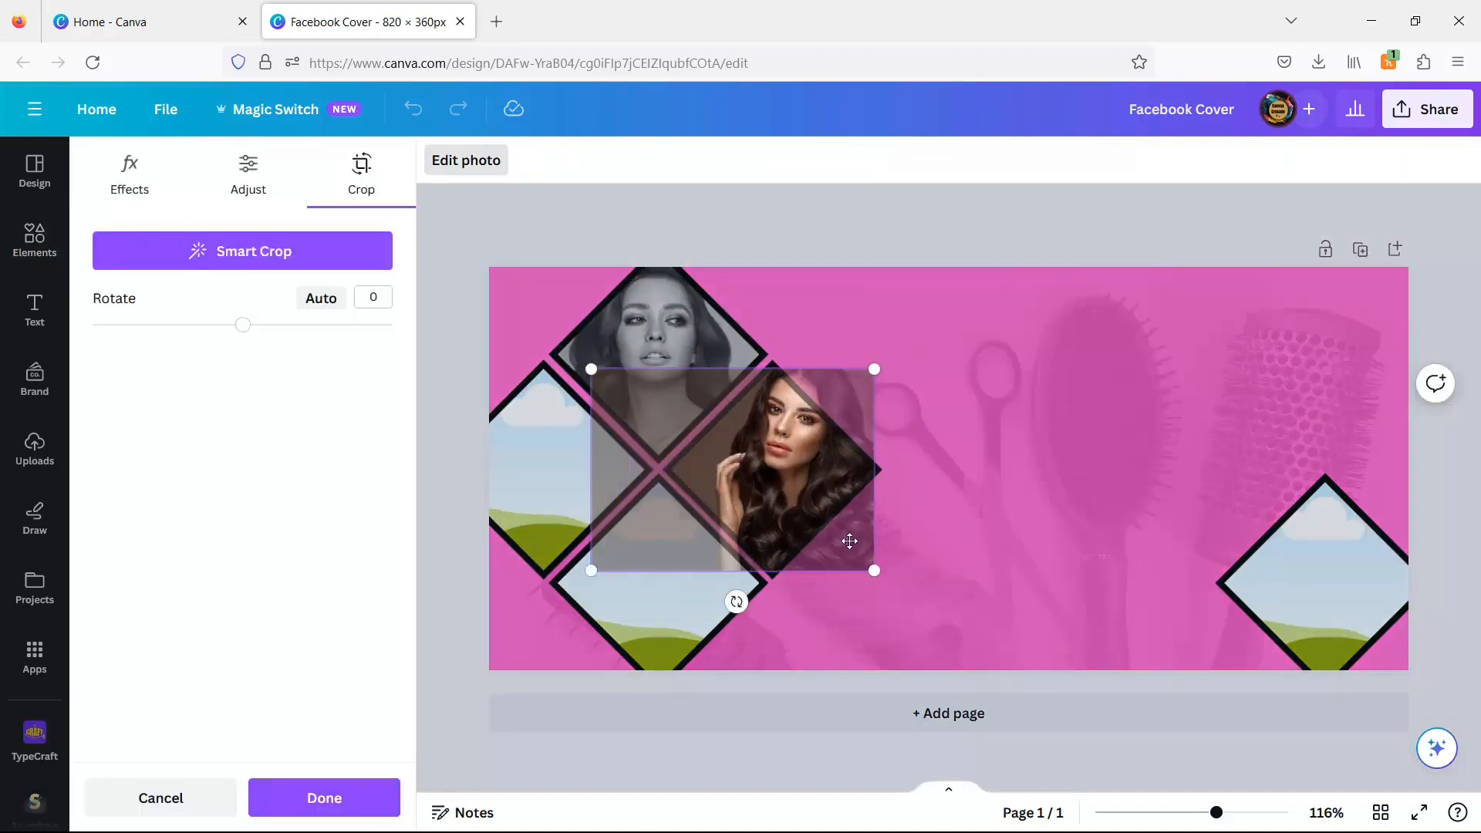
{"action": "left_click_drag", "start_coordinate": [588, 570], "coordinate": [529, 615]}
{"action": "left_click", "coordinate": [354, 798]}
- Apply the Slate filter from the Mono set to the brunette's portrait
{"action": "left_click", "coordinate": [475, 165]}
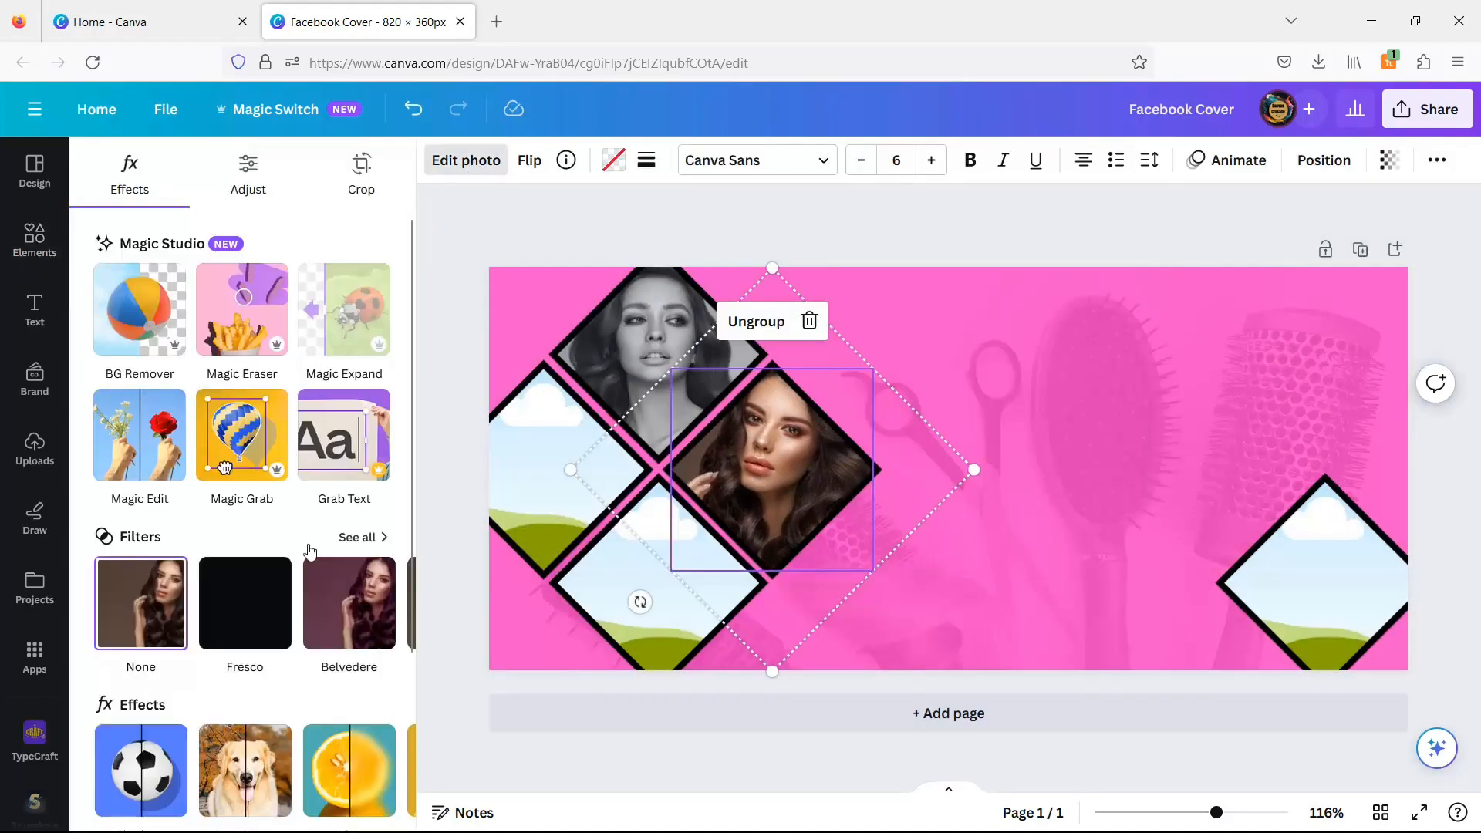
{"action": "scroll", "coordinate": [310, 552], "scroll_direction": "down", "scroll_amount": 3}
{"action": "left_click", "coordinate": [372, 321]}
{"action": "scroll", "coordinate": [321, 538], "scroll_direction": "down", "scroll_amount": 10}
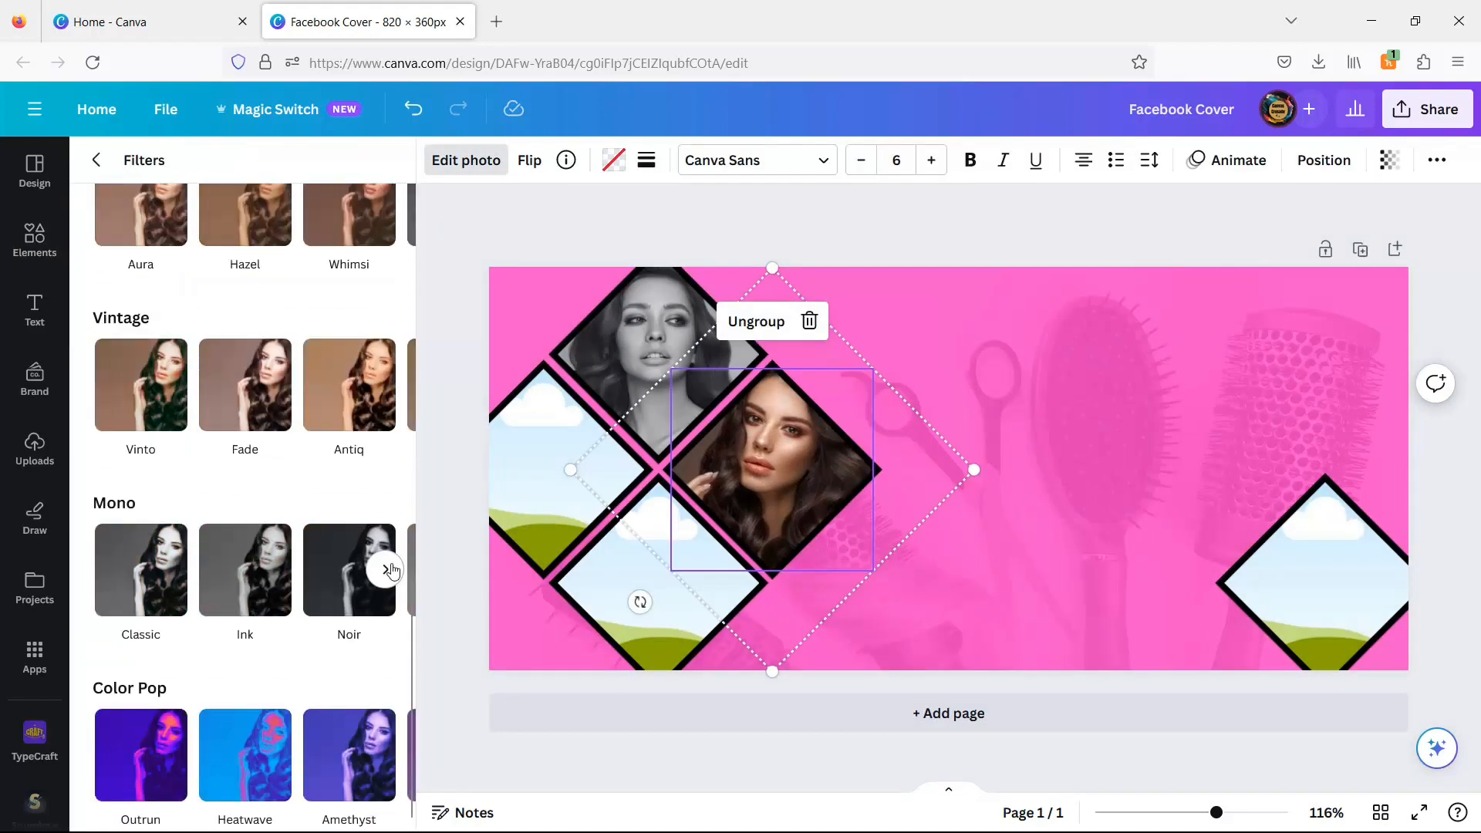
{"action": "left_click", "coordinate": [386, 570]}
{"action": "left_click", "coordinate": [336, 573]}
- Reopen the "hair fashion models" photo results and place the short-haired woman's portrait in the lowest diamond of the cluster
{"action": "left_click", "coordinate": [36, 241]}
{"action": "left_click", "coordinate": [131, 171]}
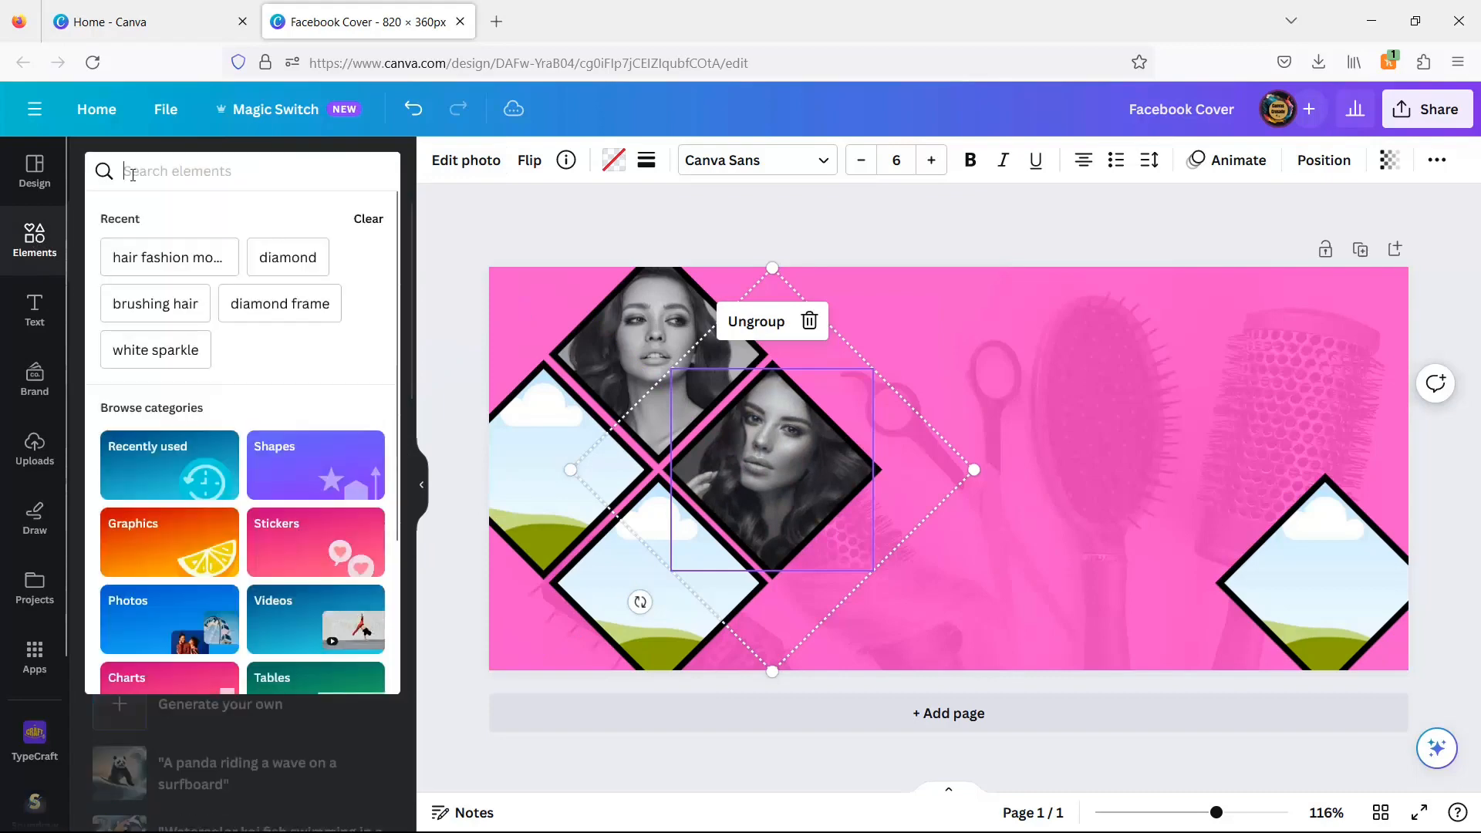
{"action": "left_click", "coordinate": [176, 258]}
{"action": "left_click", "coordinate": [381, 459]}
{"action": "scroll", "coordinate": [169, 543], "scroll_direction": "down", "scroll_amount": 10}
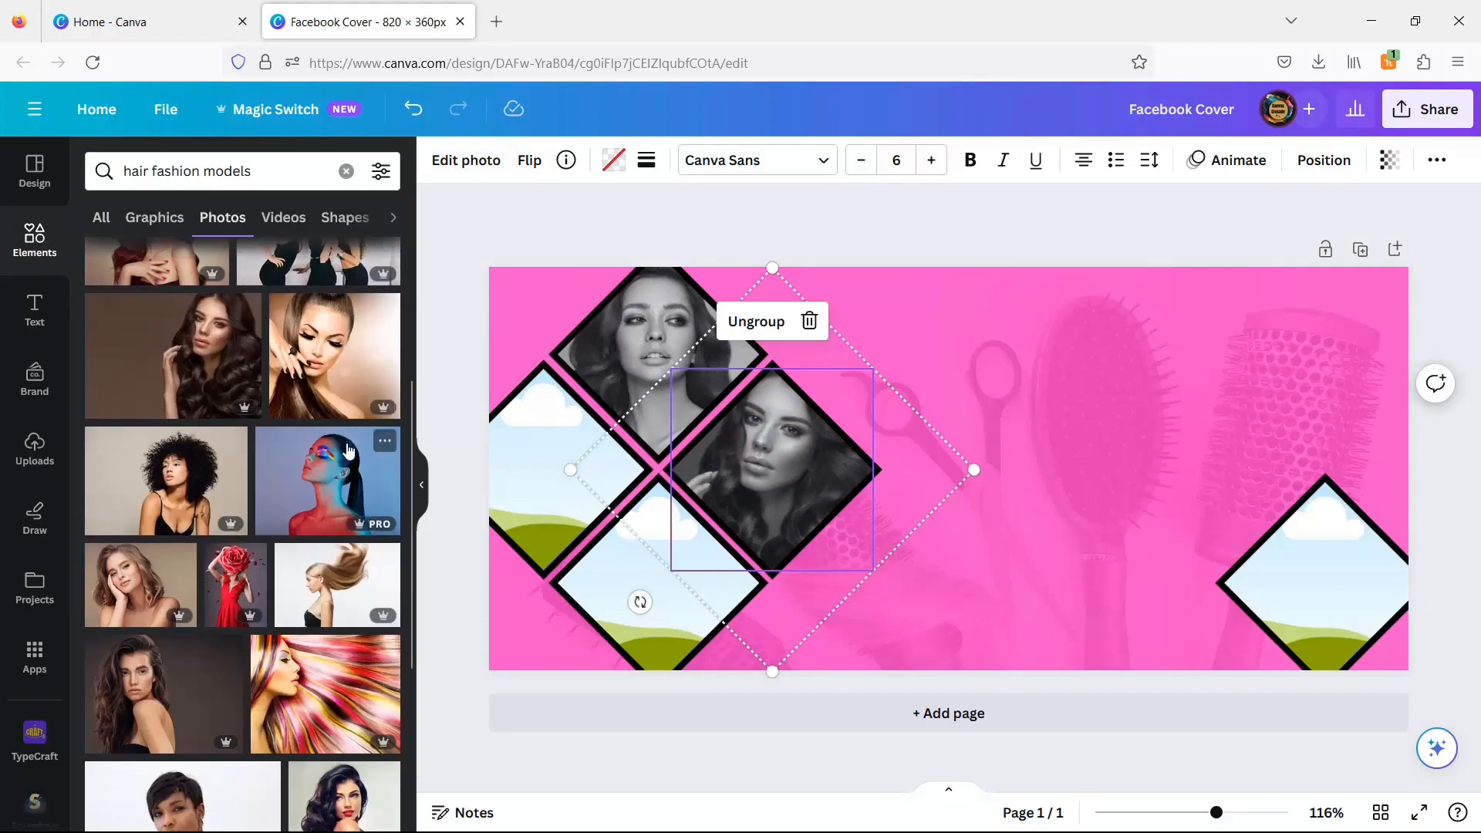
{"action": "left_click_drag", "start_coordinate": [174, 554], "coordinate": [652, 589]}
- Enlarge and reposition the short-haired woman's portrait so her face is centred in the lowest diamond
{"action": "double_click", "coordinate": [651, 589]}
{"action": "left_click_drag", "start_coordinate": [794, 685], "coordinate": [863, 723]}
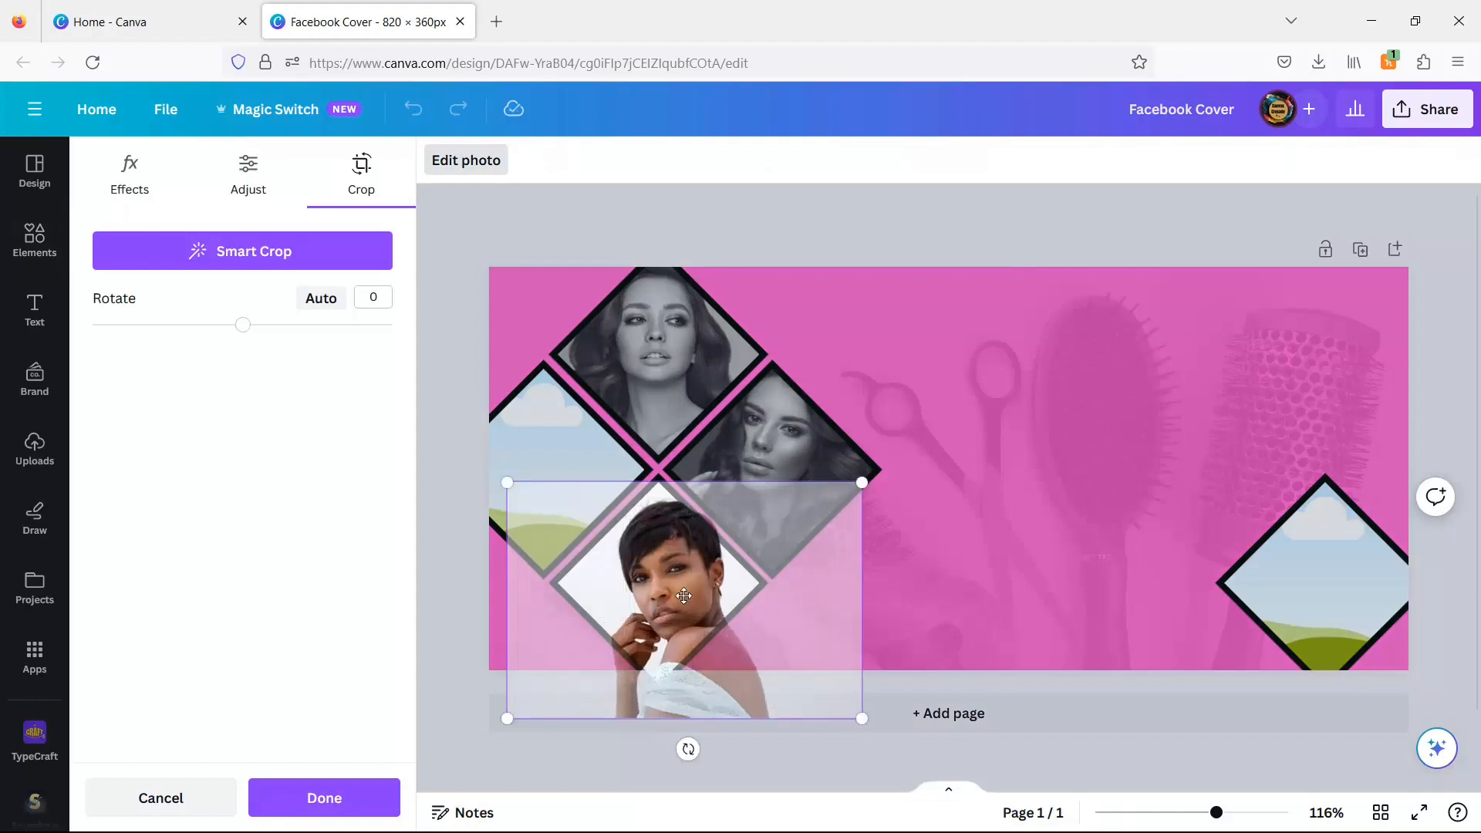
{"action": "left_click_drag", "start_coordinate": [680, 605], "coordinate": [669, 607]}
{"action": "left_click", "coordinate": [282, 811]}
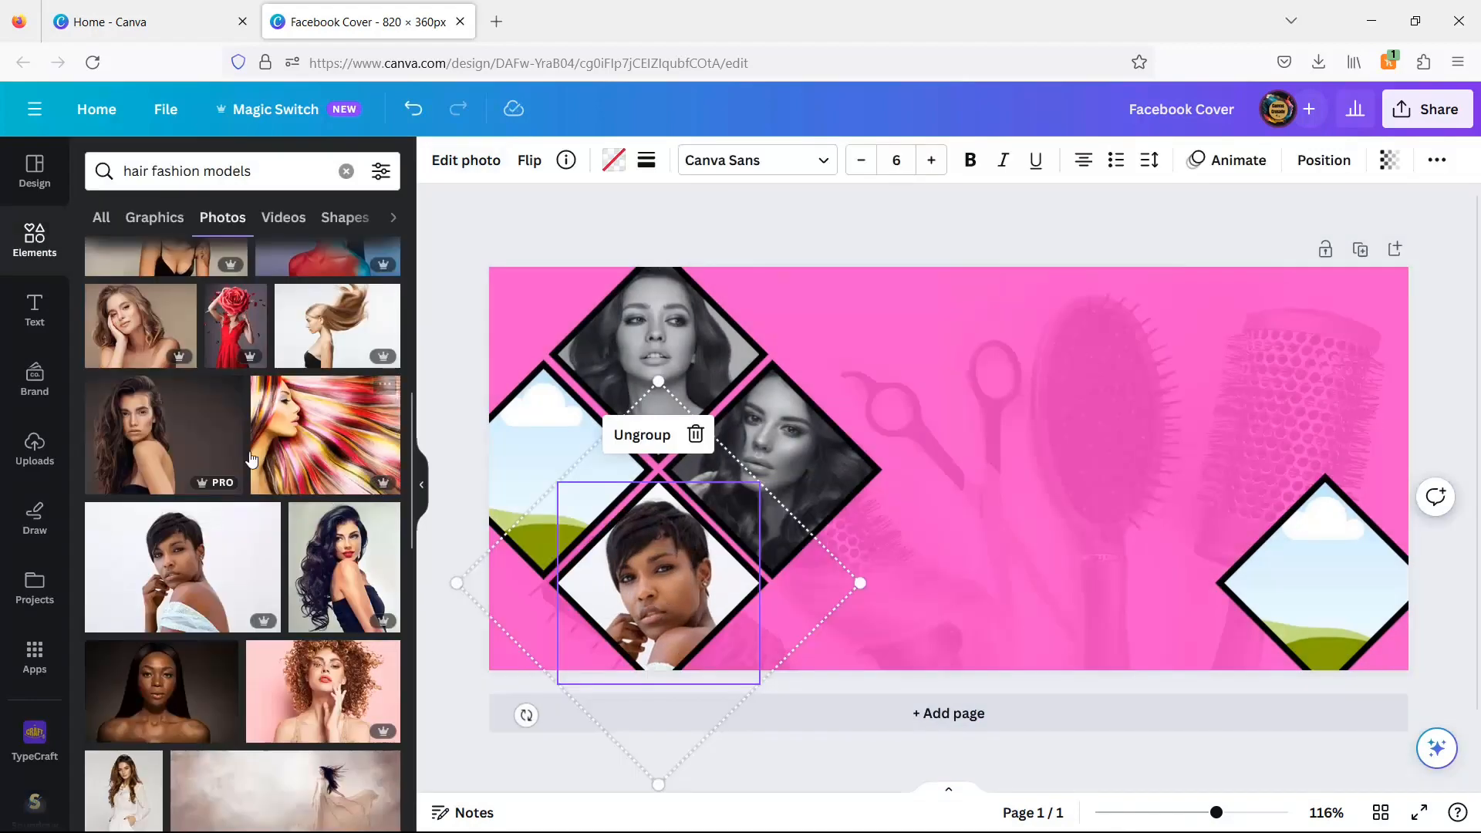
- Place the black-haired woman's portrait with red lipstick in the leftmost diamond and enlarge it within the frame
{"action": "scroll", "coordinate": [260, 474], "scroll_direction": "down", "scroll_amount": 2}
{"action": "scroll", "coordinate": [262, 463], "scroll_direction": "up", "scroll_amount": 4}
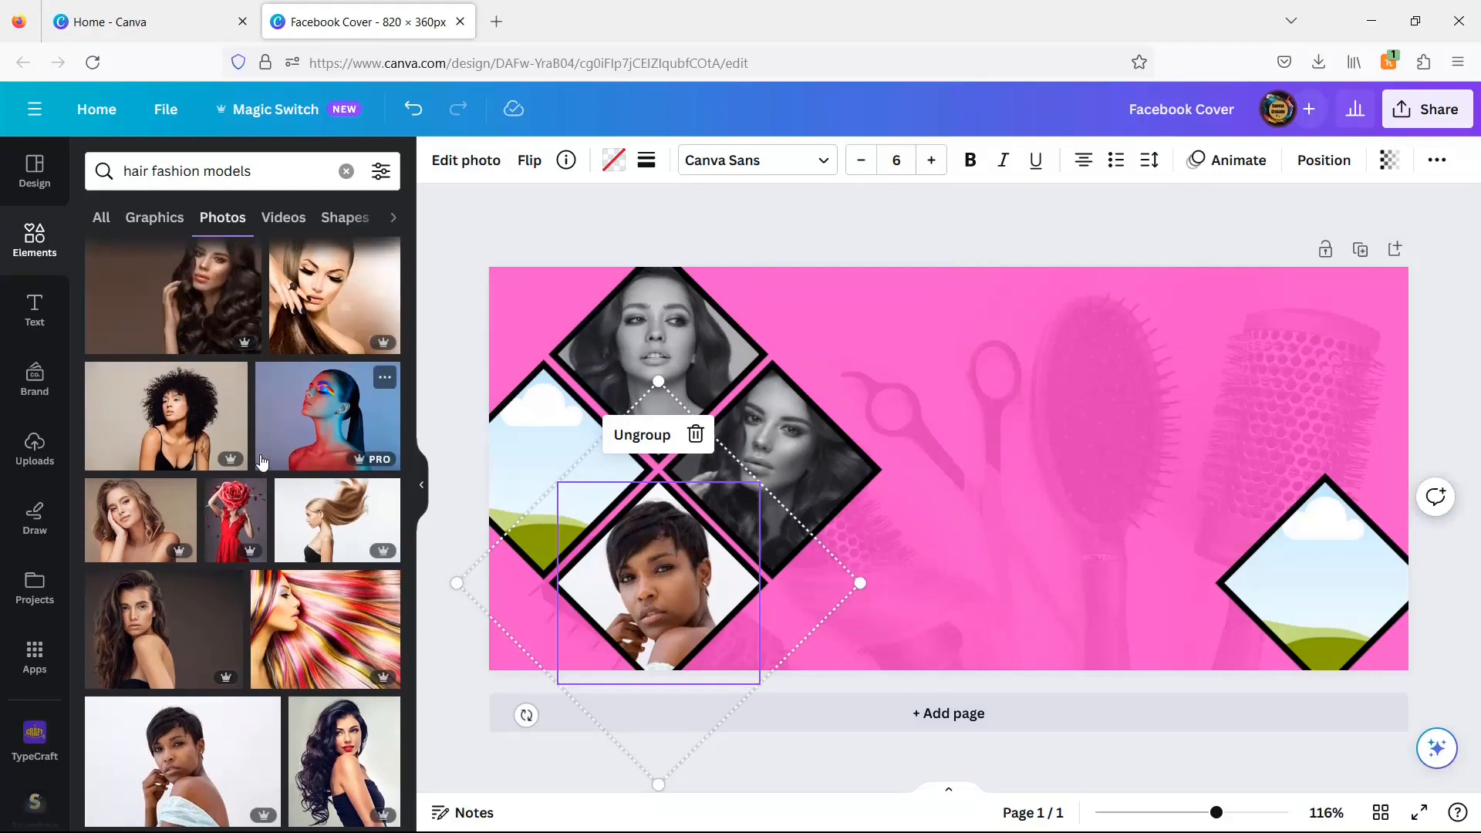
{"action": "left_click_drag", "start_coordinate": [337, 741], "coordinate": [521, 472]}
{"action": "double_click", "coordinate": [532, 475]}
{"action": "left_click_drag", "start_coordinate": [648, 587], "coordinate": [679, 639]}
{"action": "left_click", "coordinate": [298, 802]}
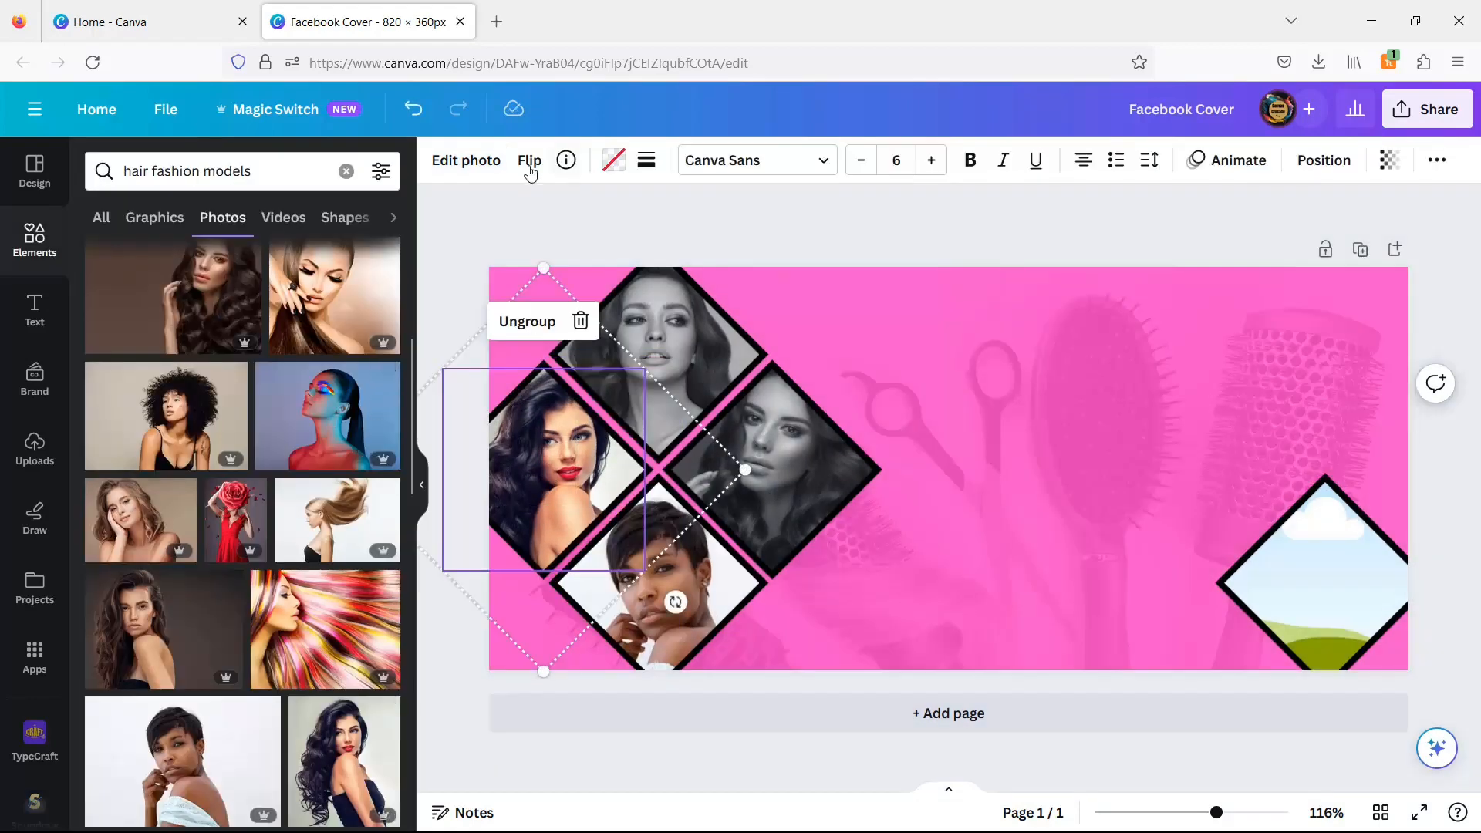
- Apply the Slate filter from the Mono set to the portrait in the leftmost diamond
{"action": "left_click", "coordinate": [466, 160]}
{"action": "scroll", "coordinate": [231, 463], "scroll_direction": "down", "scroll_amount": 2}
{"action": "left_click", "coordinate": [353, 318]}
{"action": "scroll", "coordinate": [331, 605], "scroll_direction": "down", "scroll_amount": 10}
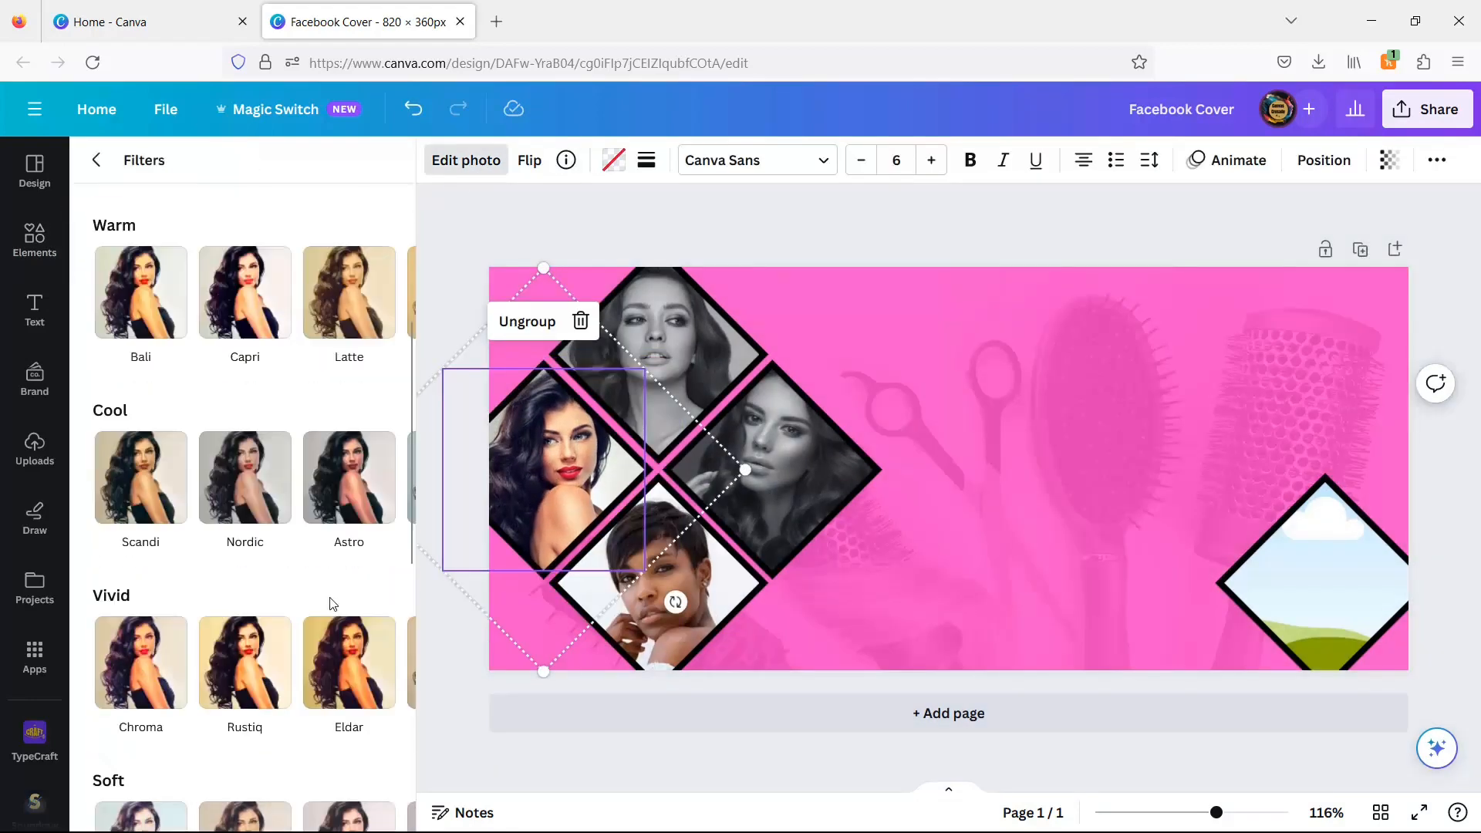
{"action": "left_click", "coordinate": [383, 575]}
{"action": "left_click", "coordinate": [374, 580]}
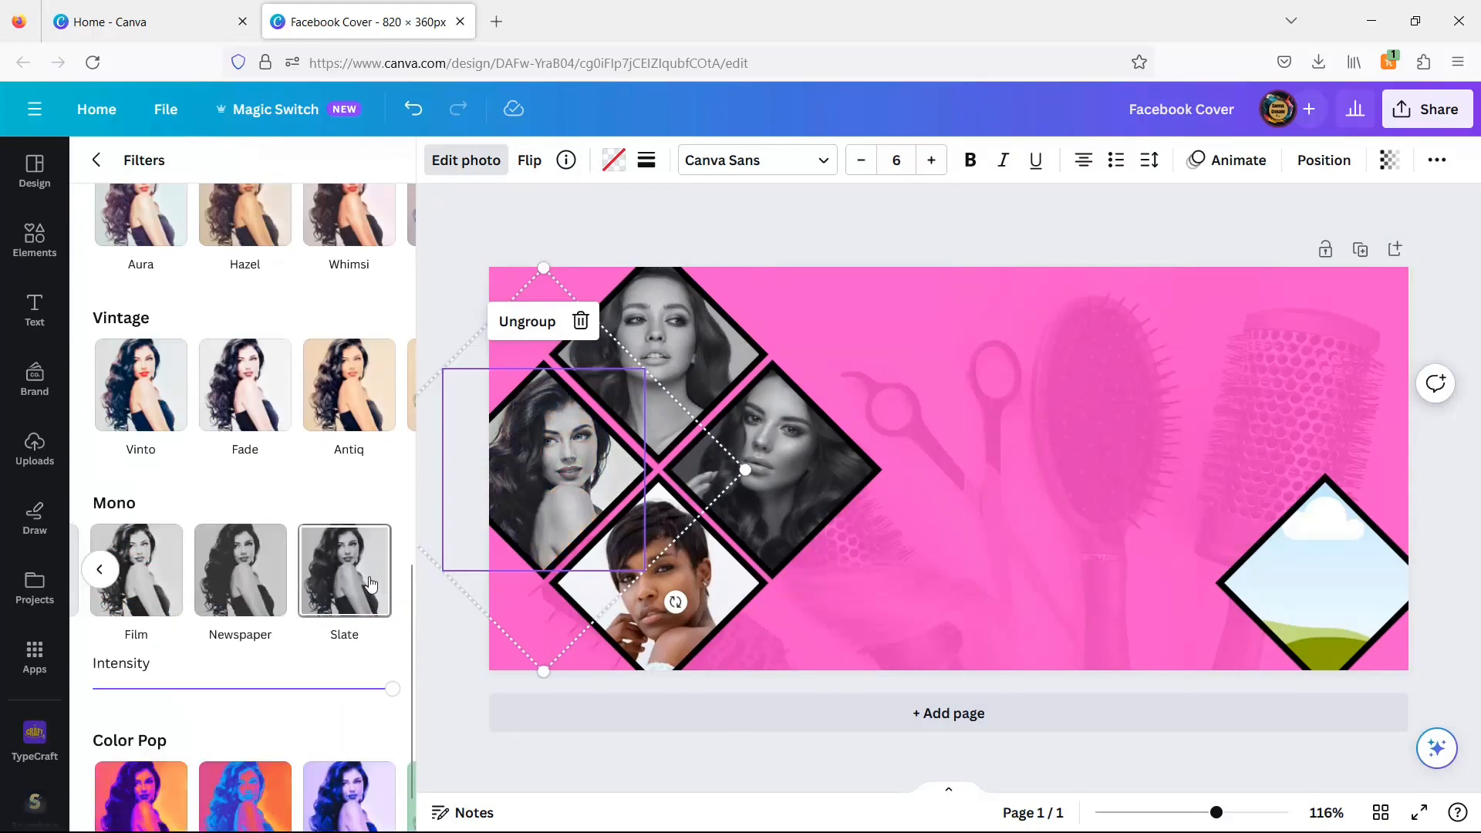
- Apply the Slate filter from the Mono set to the short-haired woman's portrait in the lowest diamond
{"action": "left_click", "coordinate": [668, 608]}
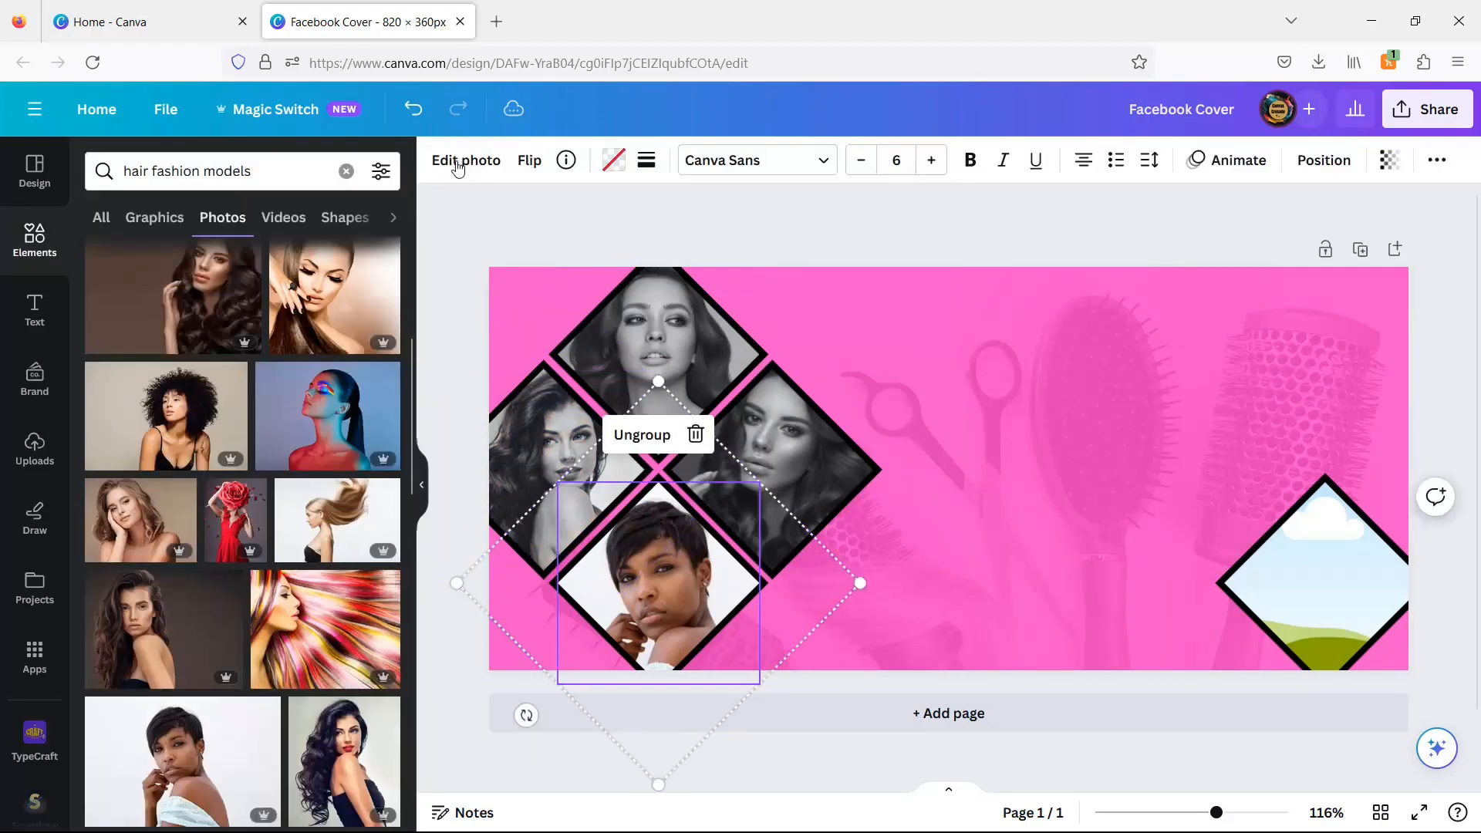
{"action": "left_click", "coordinate": [459, 162]}
{"action": "left_click", "coordinate": [391, 603]}
{"action": "left_click", "coordinate": [357, 537]}
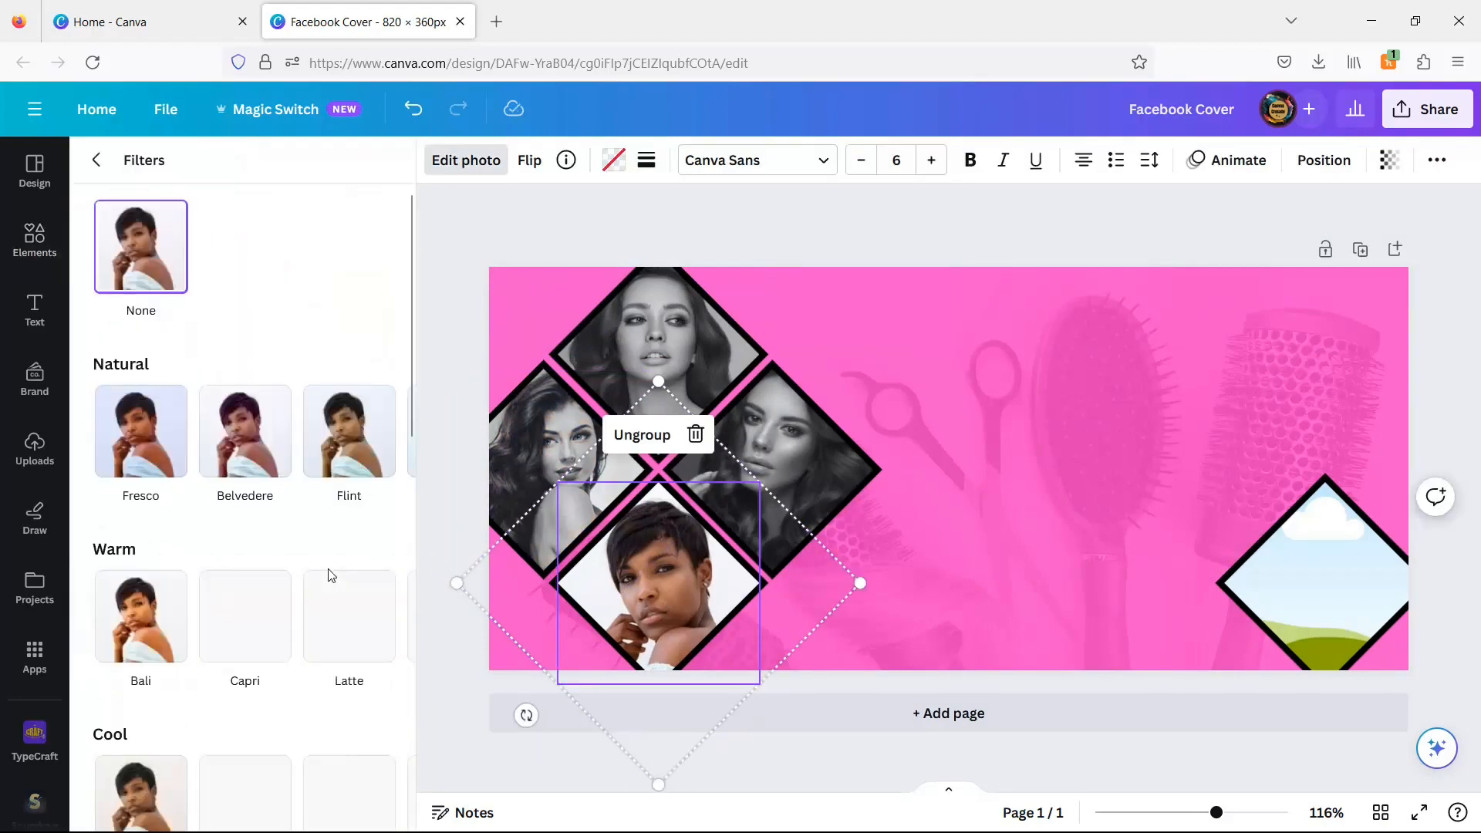
{"action": "scroll", "coordinate": [331, 567], "scroll_direction": "down", "scroll_amount": 8}
{"action": "left_click", "coordinate": [384, 563]}
{"action": "left_click", "coordinate": [372, 567]}
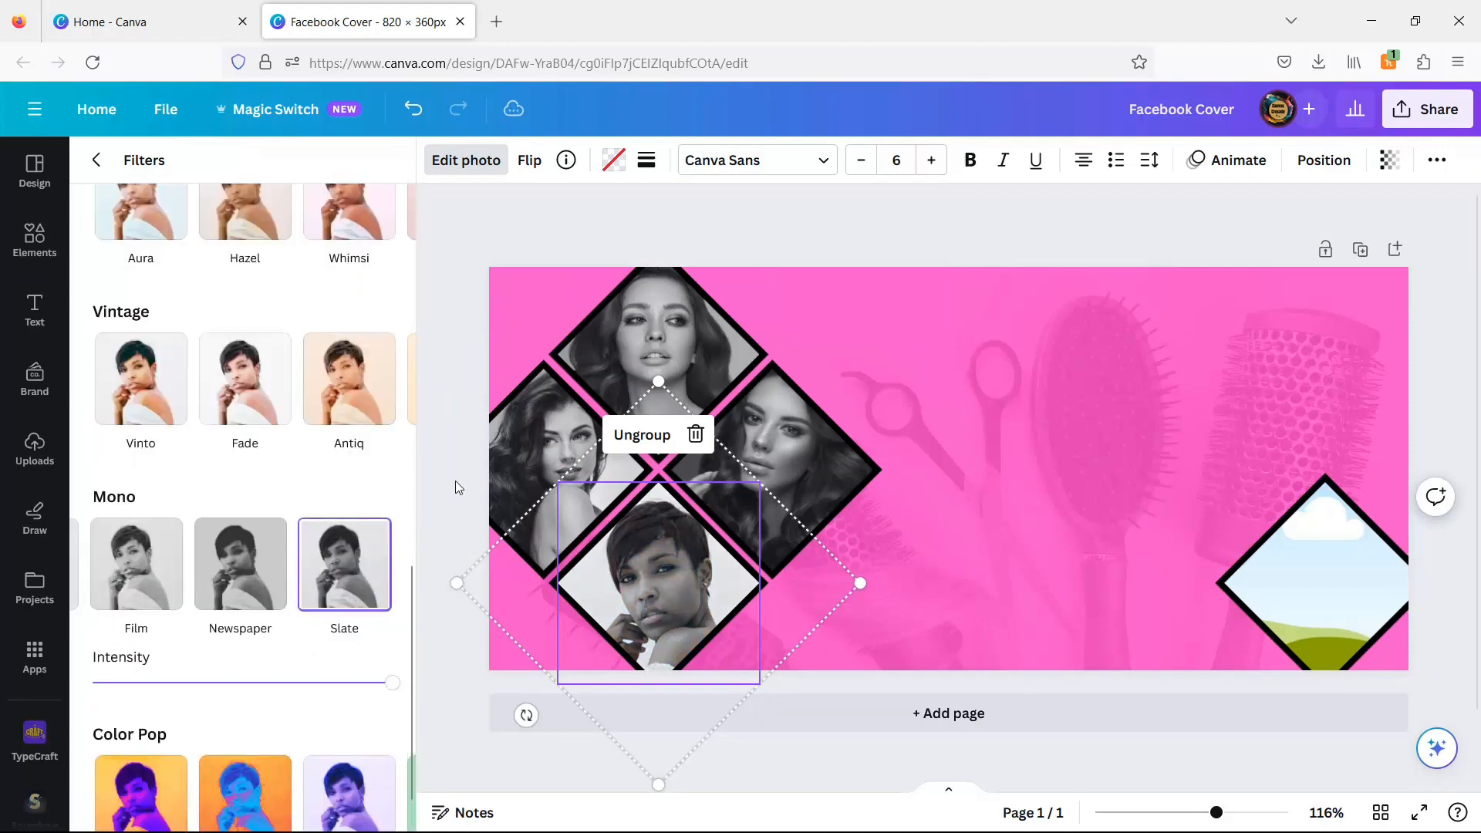
{"action": "left_click", "coordinate": [456, 479]}
- Browse the model photos and place the portrait of the woman in a lace top in the separate lower-right diamond
{"action": "scroll", "coordinate": [259, 467], "scroll_direction": "down", "scroll_amount": 10}
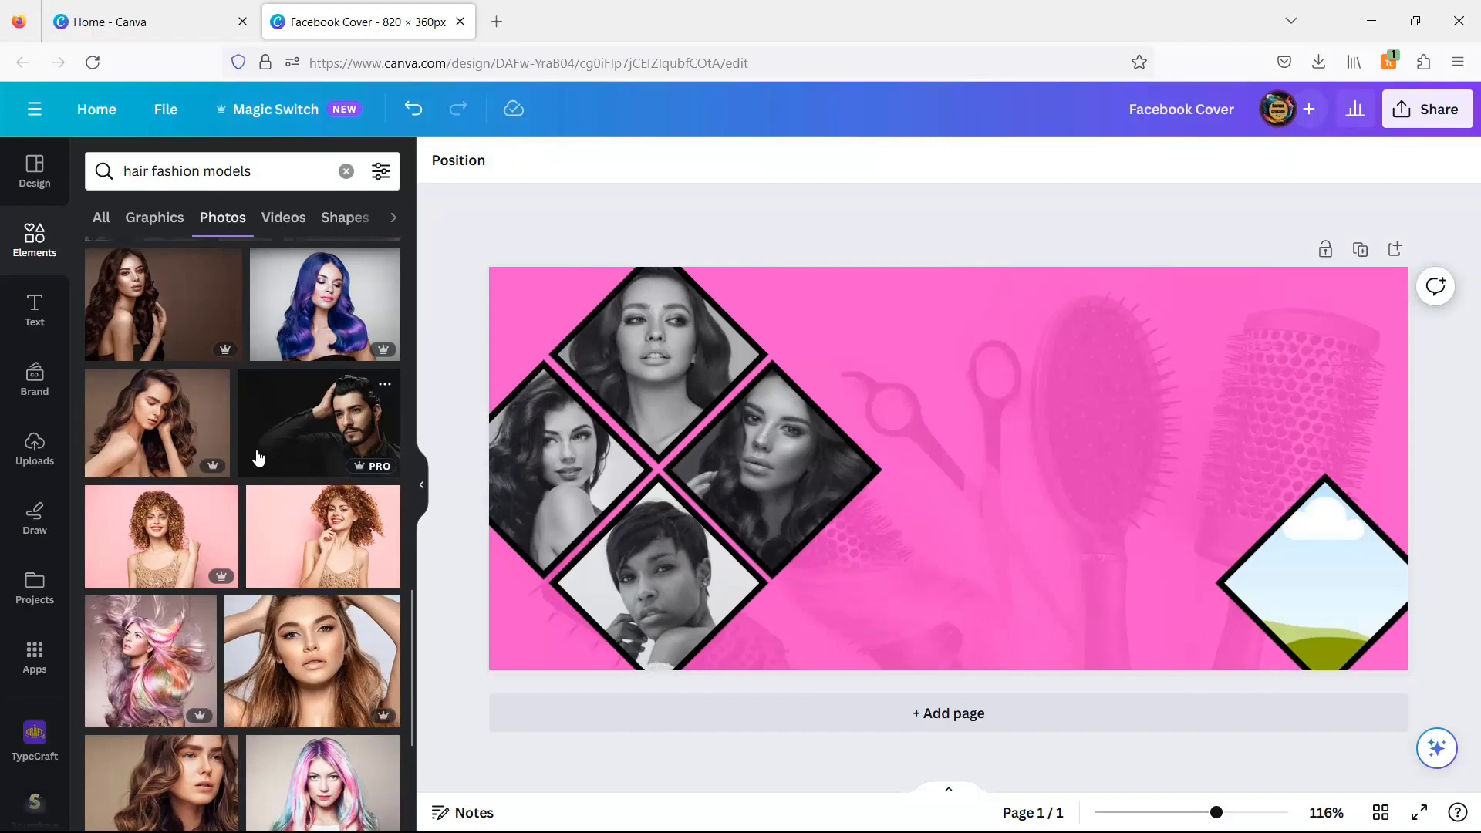
{"action": "scroll", "coordinate": [258, 457], "scroll_direction": "down", "scroll_amount": 5}
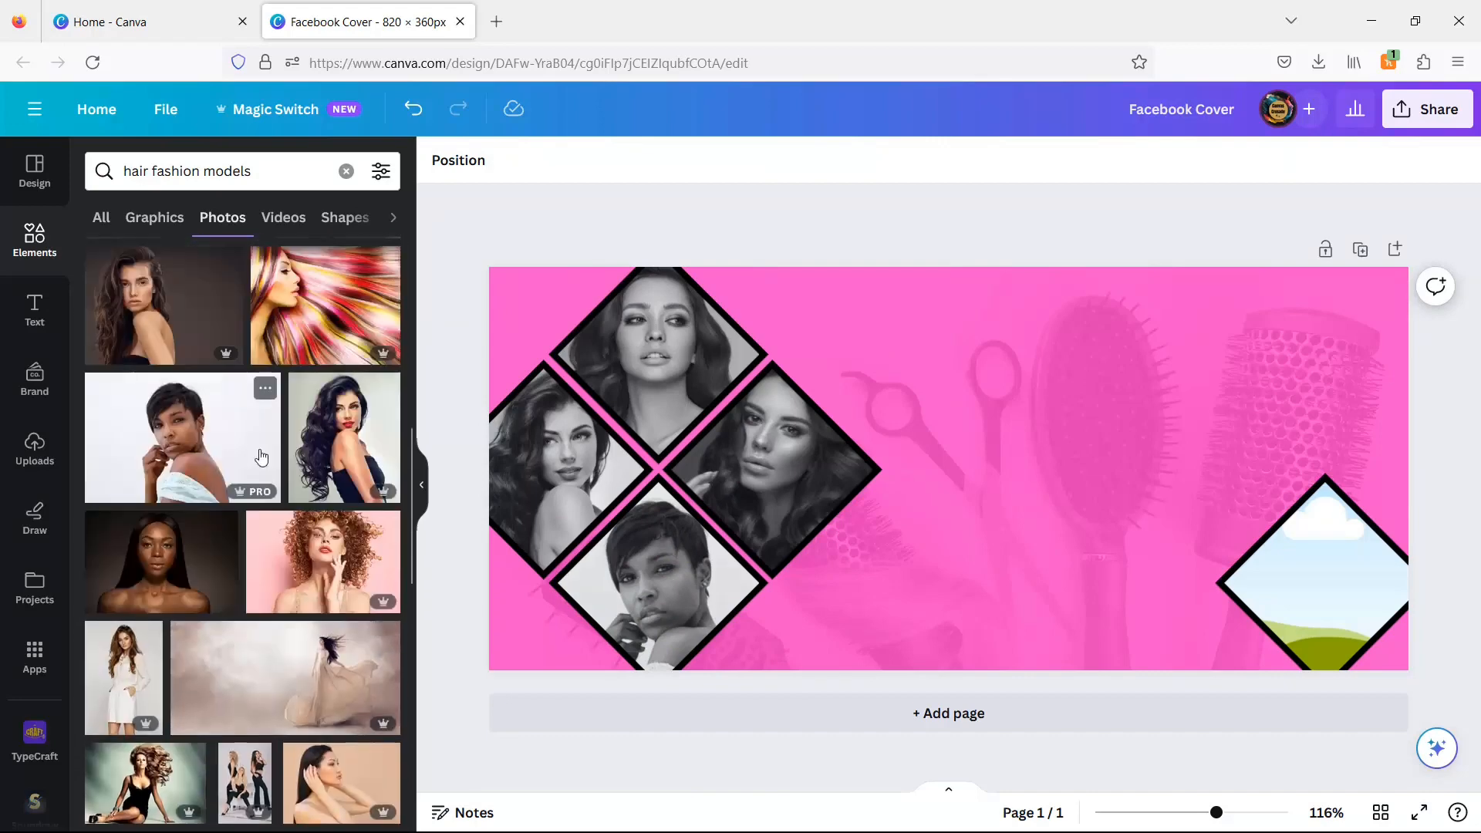
{"action": "scroll", "coordinate": [261, 456], "scroll_direction": "down", "scroll_amount": 10}
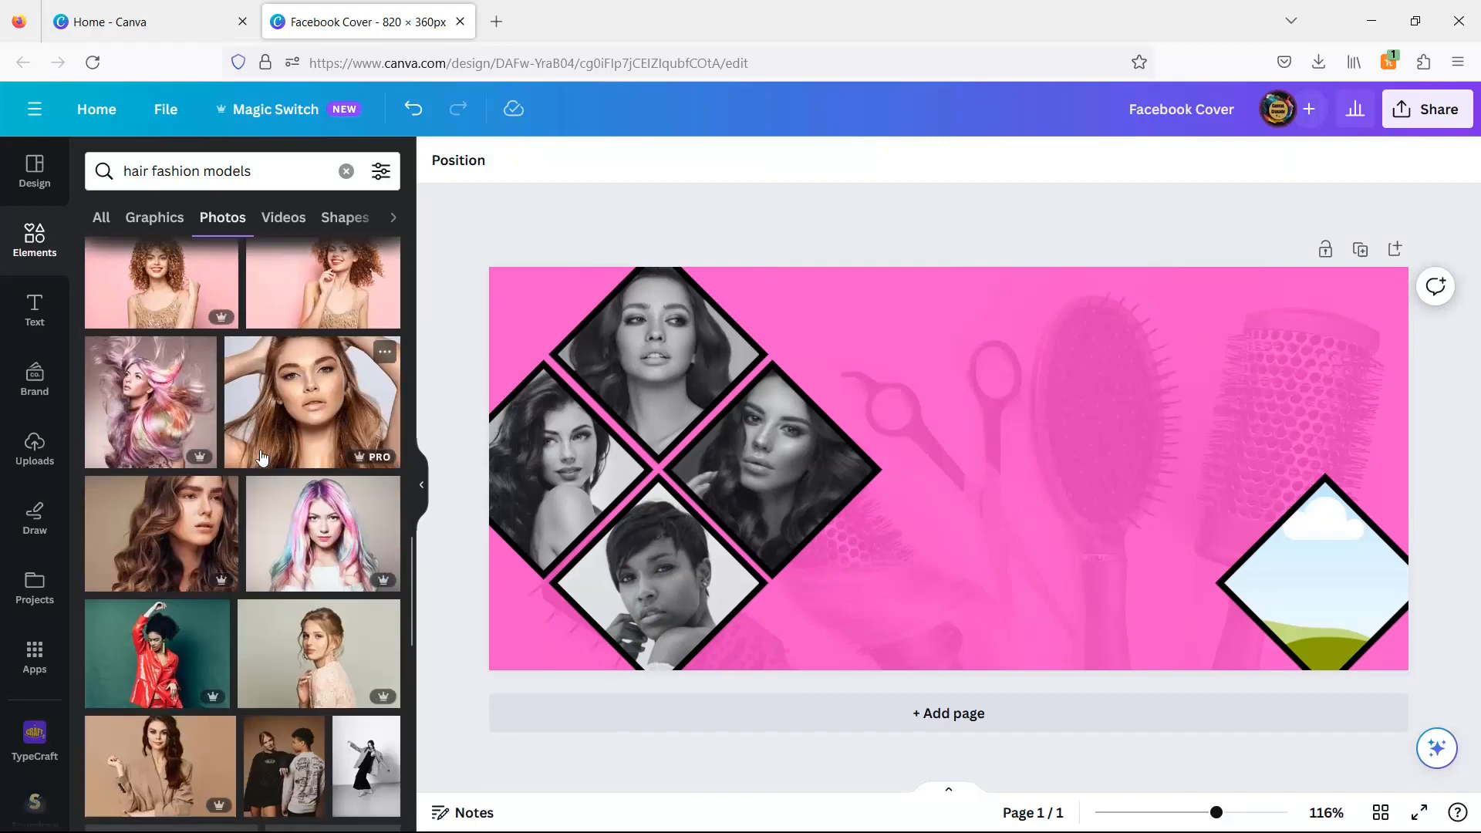
{"action": "scroll", "coordinate": [261, 457], "scroll_direction": "down", "scroll_amount": 3}
{"action": "left_click_drag", "start_coordinate": [318, 525], "coordinate": [1349, 585]}
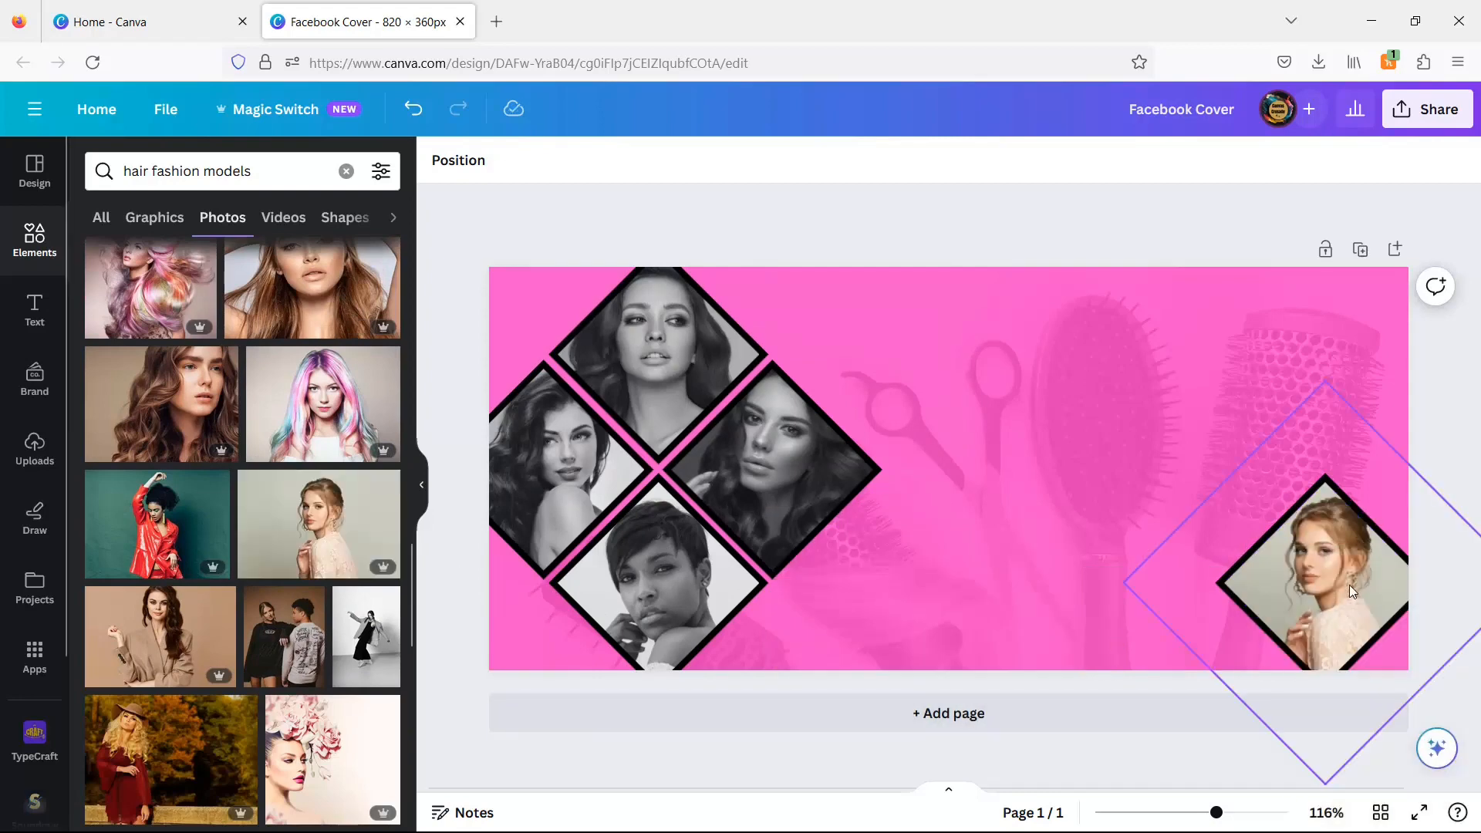
- Enlarge and reposition the lace-top woman's portrait inside the lower-right diamond so her lower face and shoulder fill the frame
{"action": "double_click", "coordinate": [1350, 585]}
{"action": "left_click_drag", "start_coordinate": [1174, 483], "coordinate": [1103, 484]}
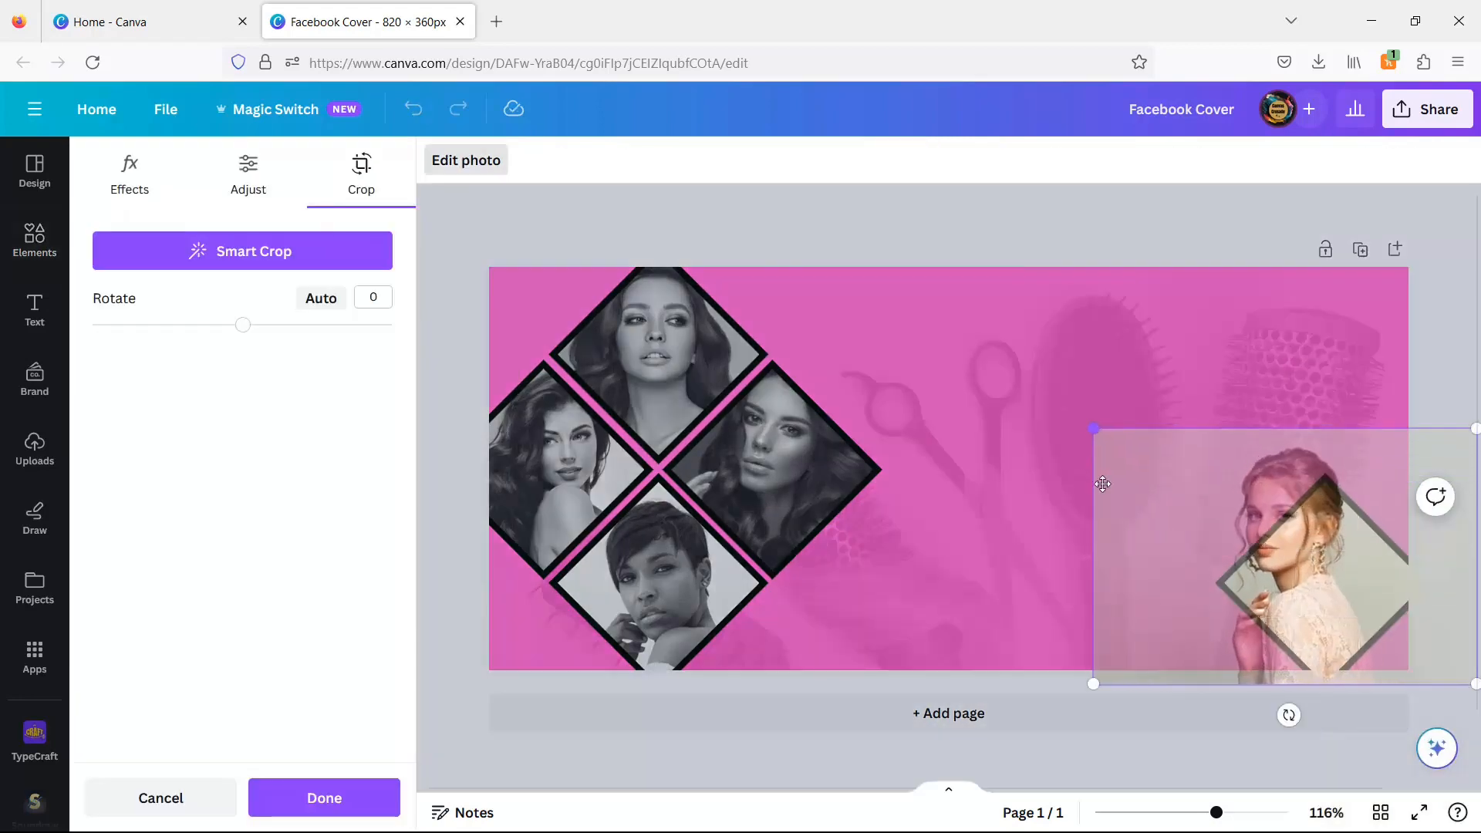
{"action": "left_click_drag", "start_coordinate": [1337, 595], "coordinate": [1364, 597]}
{"action": "left_click_drag", "start_coordinate": [1109, 695], "coordinate": [1043, 733]}
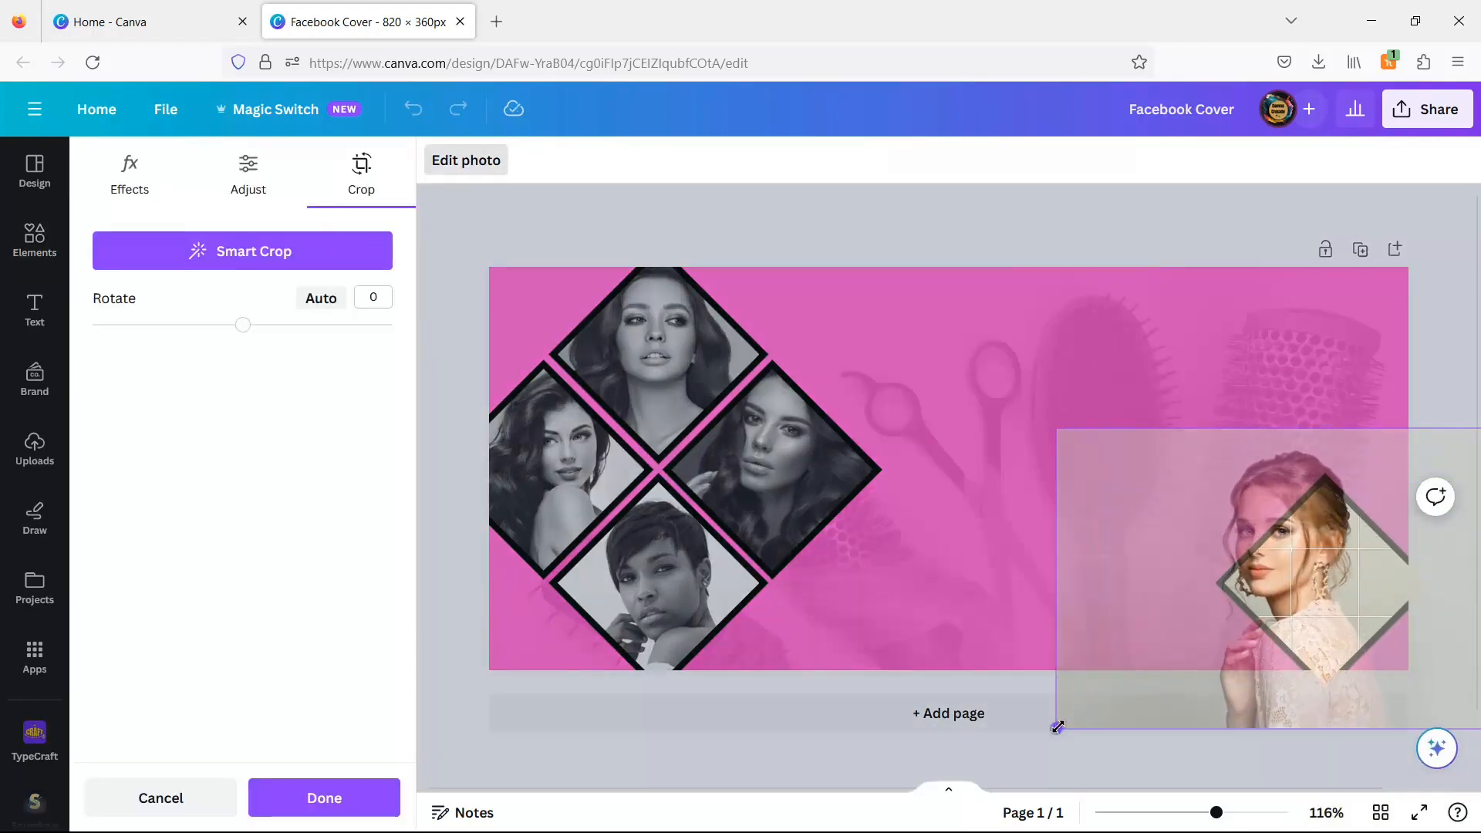
{"action": "left_click_drag", "start_coordinate": [1312, 588], "coordinate": [1355, 586]}
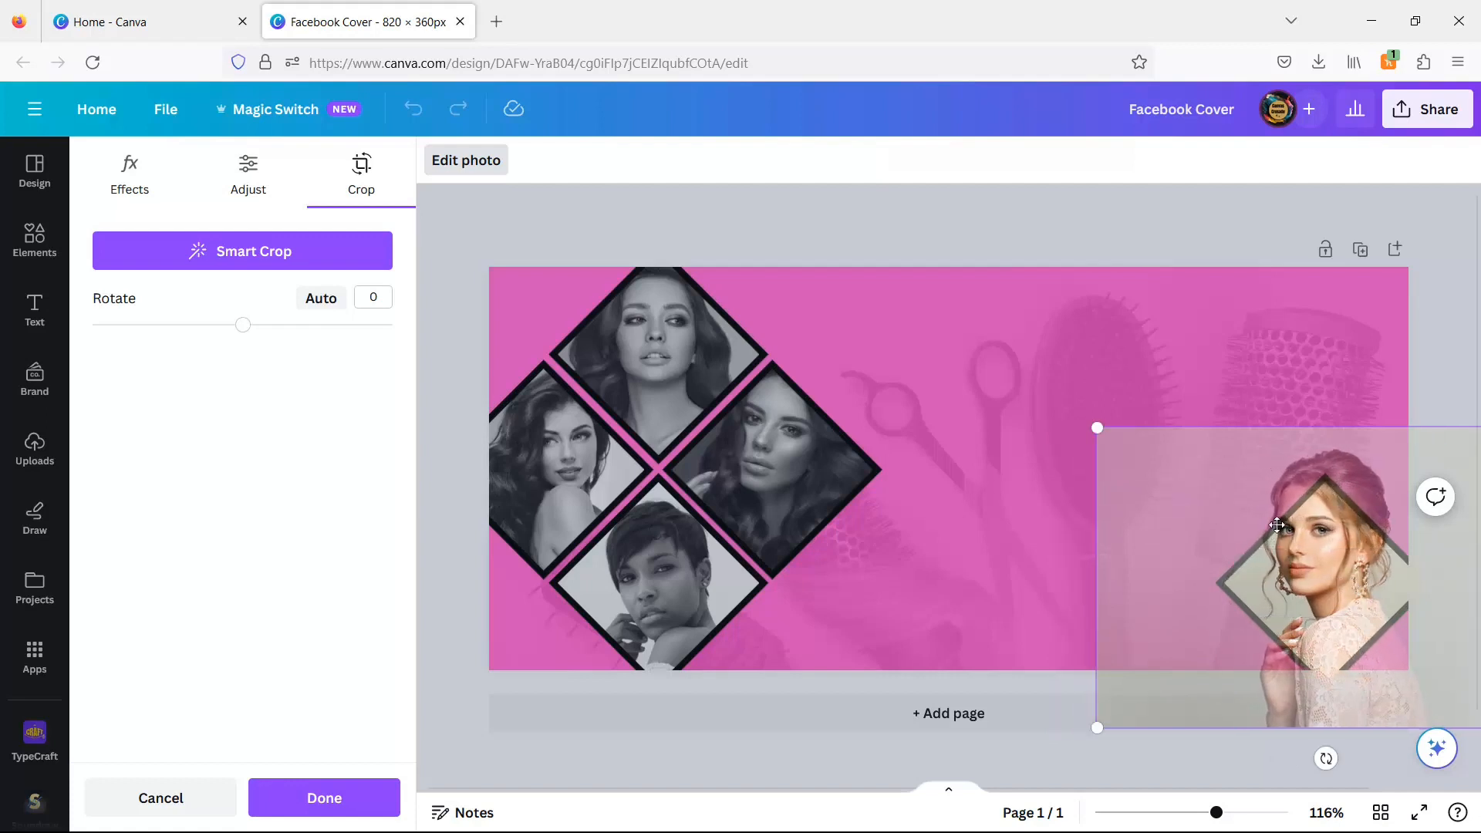
{"action": "left_click_drag", "start_coordinate": [1097, 427], "coordinate": [1010, 371]}
{"action": "left_click_drag", "start_coordinate": [1324, 590], "coordinate": [1357, 589]}
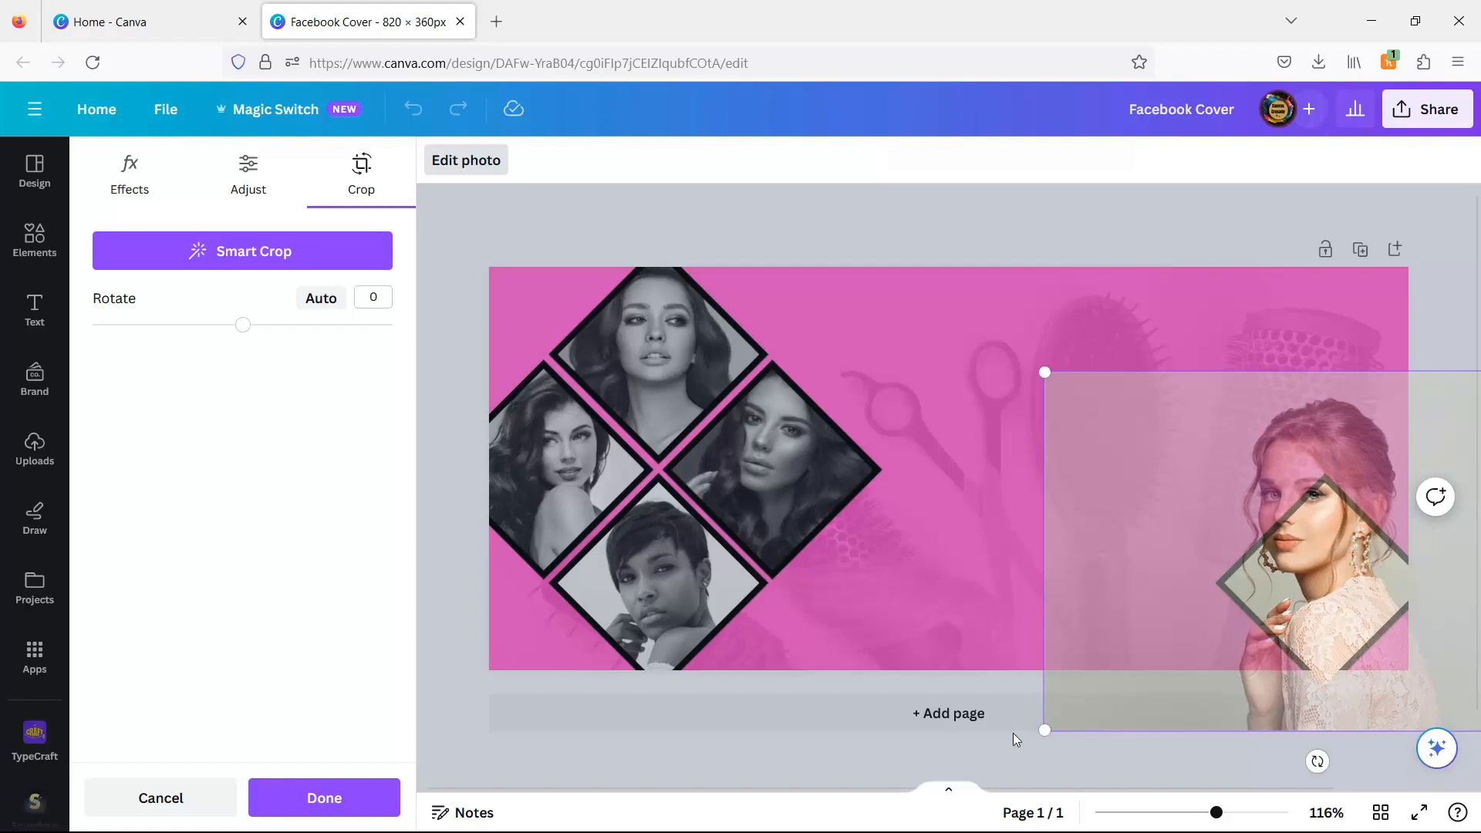
{"action": "left_click", "coordinate": [328, 796]}
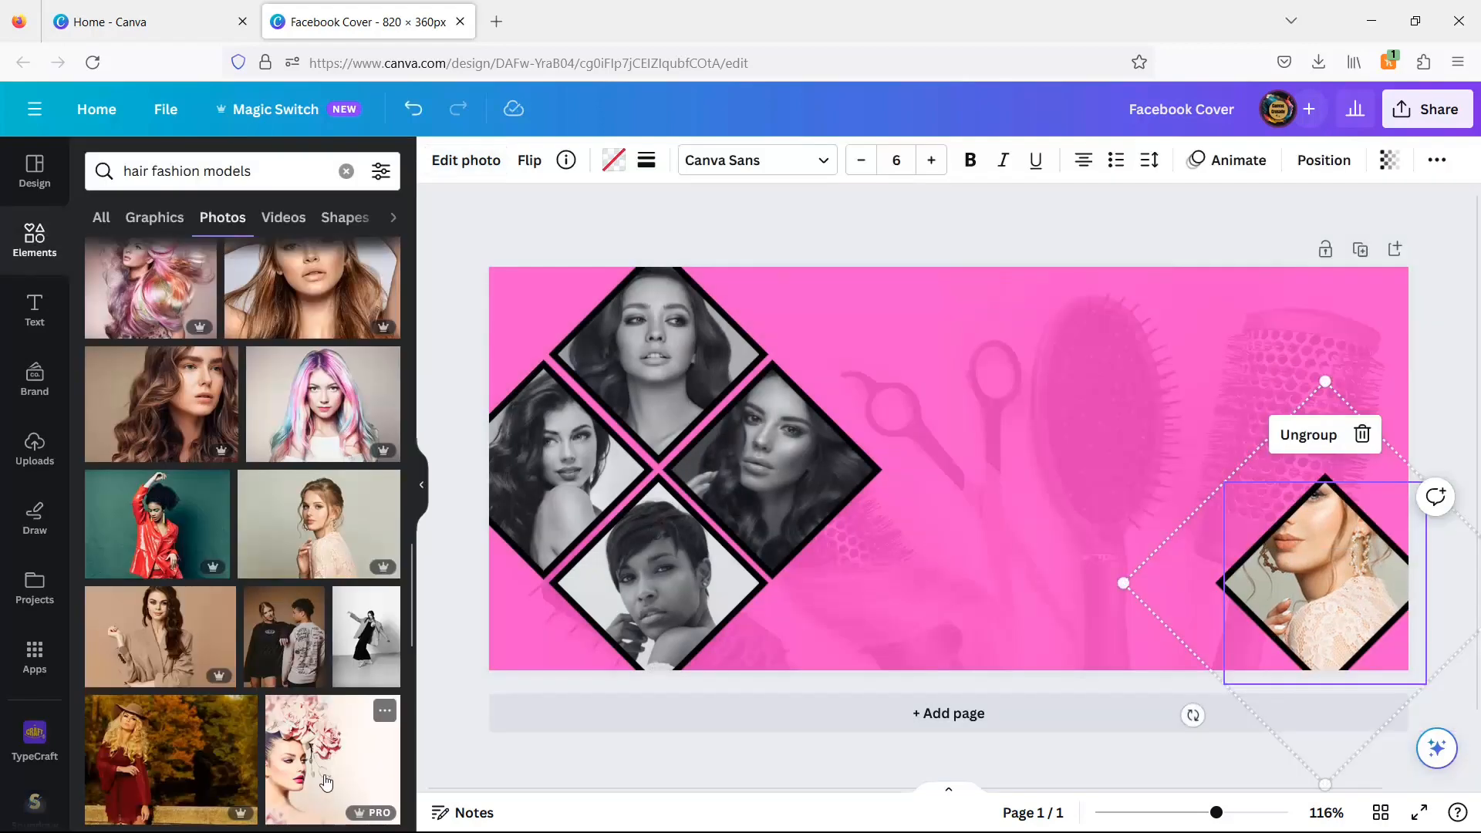
{"action": "double_click", "coordinate": [1313, 580]}
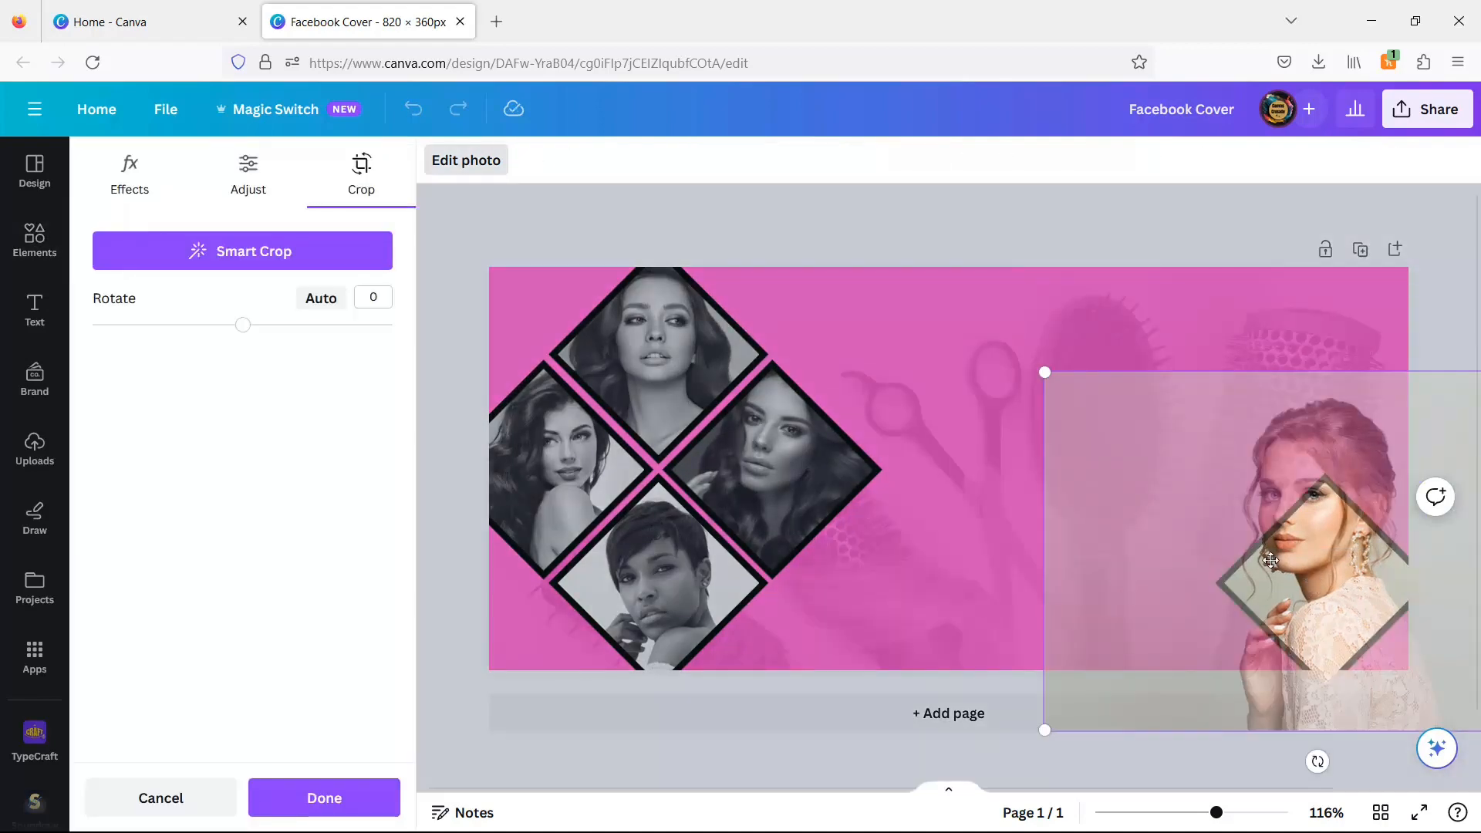
{"action": "left_click", "coordinate": [935, 231]}
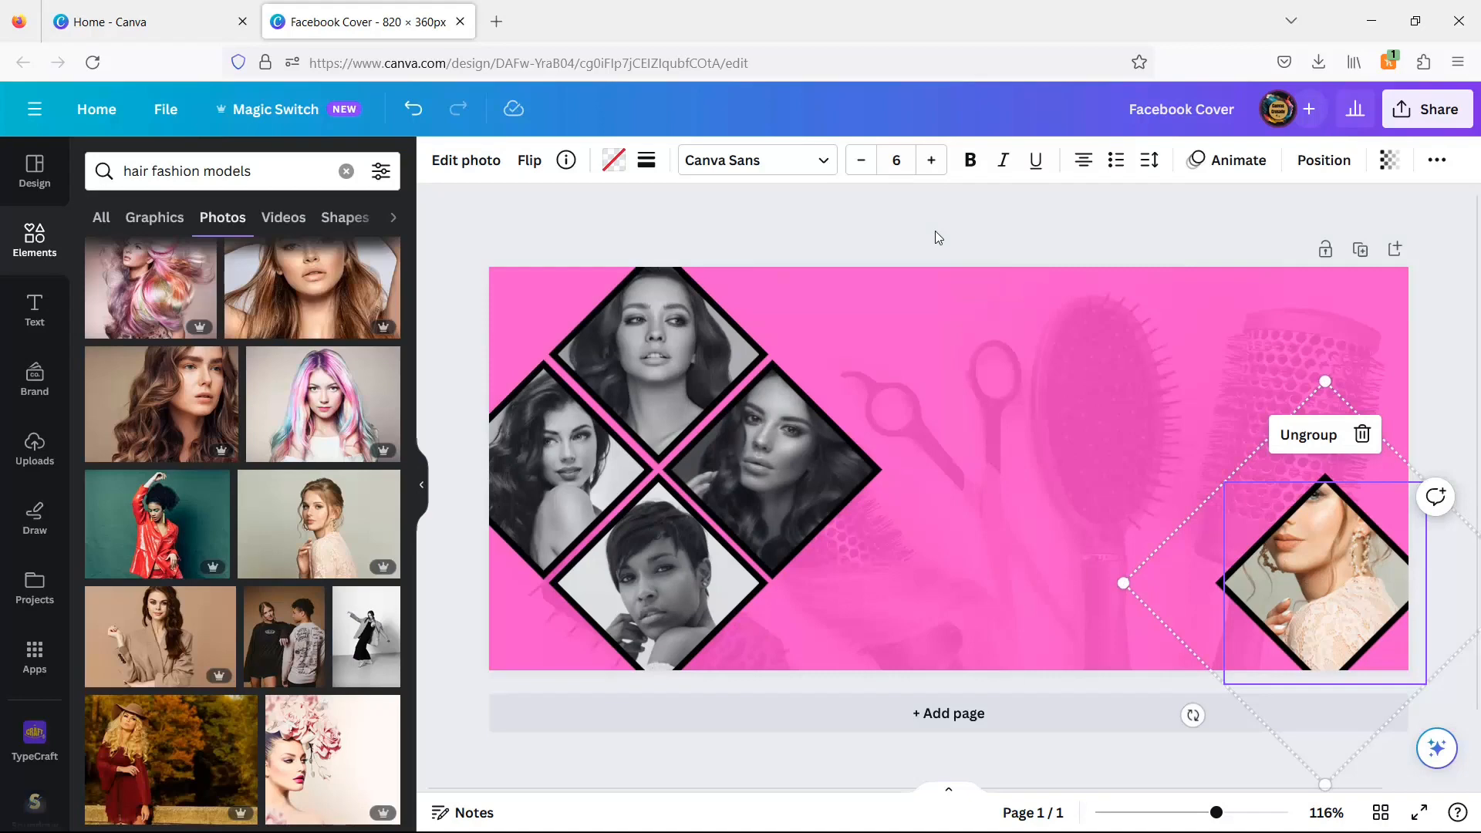
- Add the same lace-top woman's photo to the page as a separate image and remove its background
{"action": "left_click", "coordinate": [274, 530]}
{"action": "left_click", "coordinate": [463, 162]}
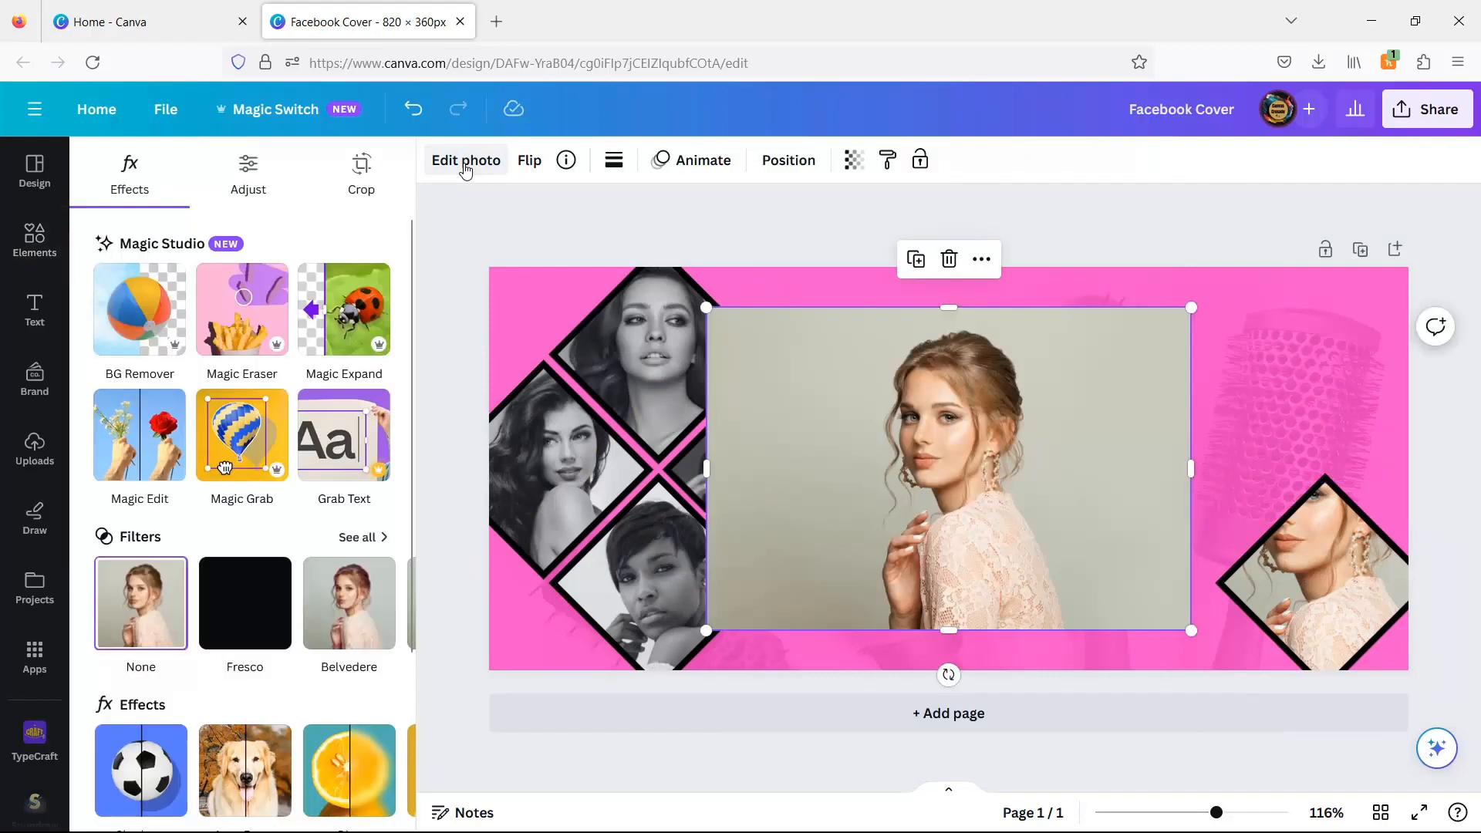
{"action": "left_click", "coordinate": [195, 342]}
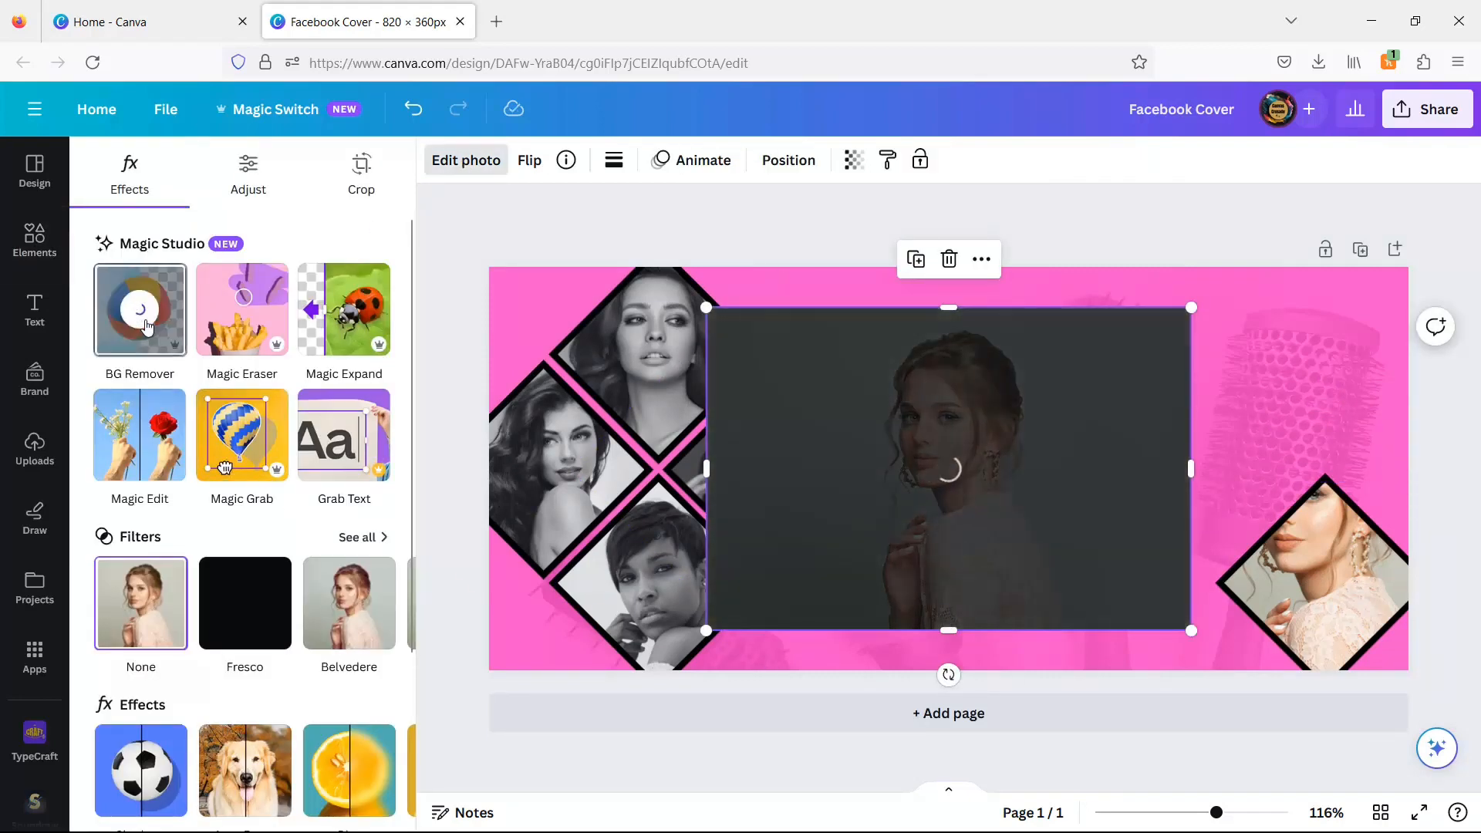
- Place the woman's cutout over the lower-right diamond so her head rises above the frame, and enlarge it slightly
{"action": "left_click_drag", "start_coordinate": [971, 553], "coordinate": [1328, 637]}
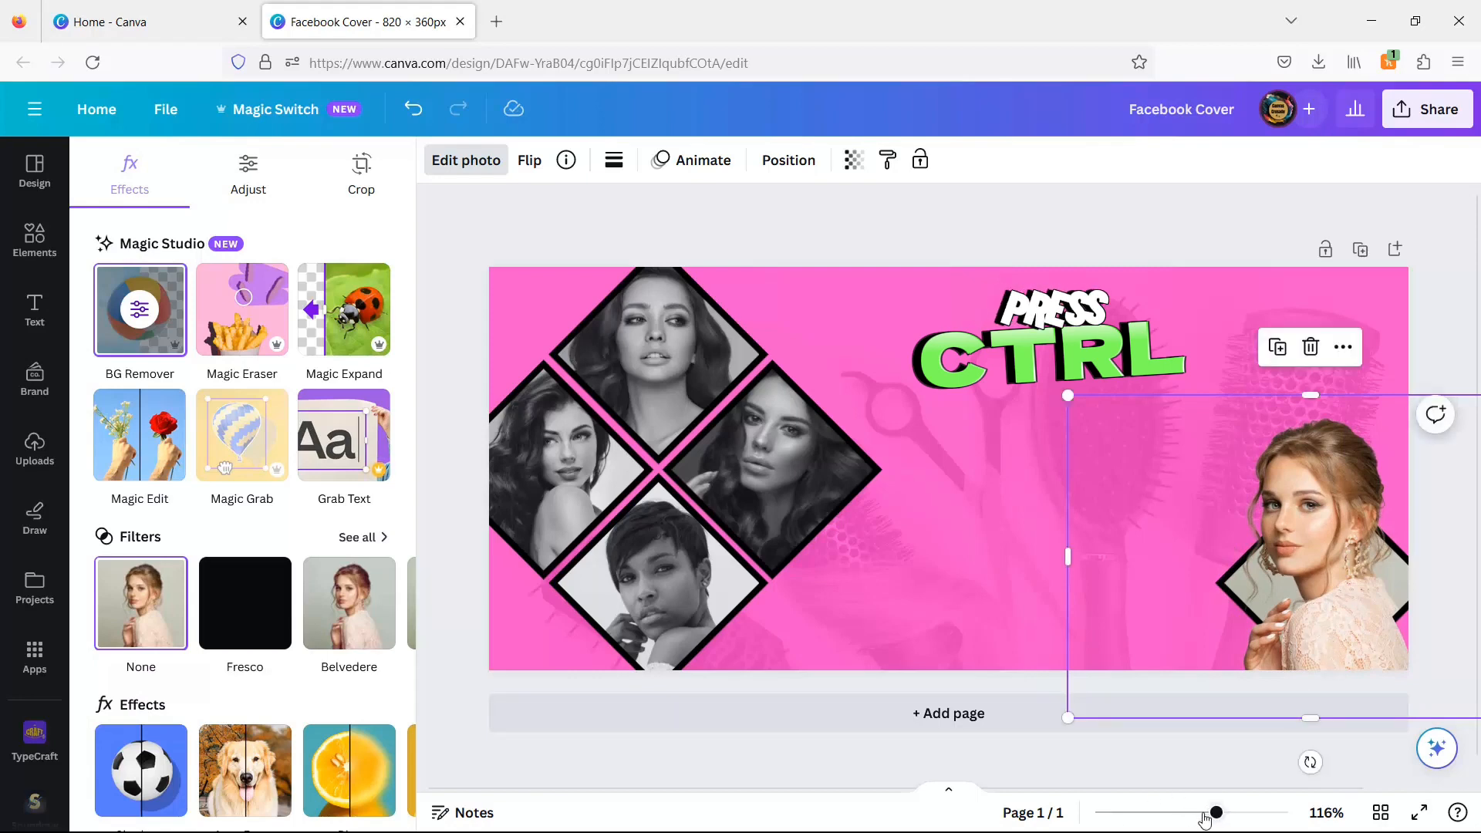
{"action": "left_click_drag", "start_coordinate": [1207, 817], "coordinate": [1175, 816]}
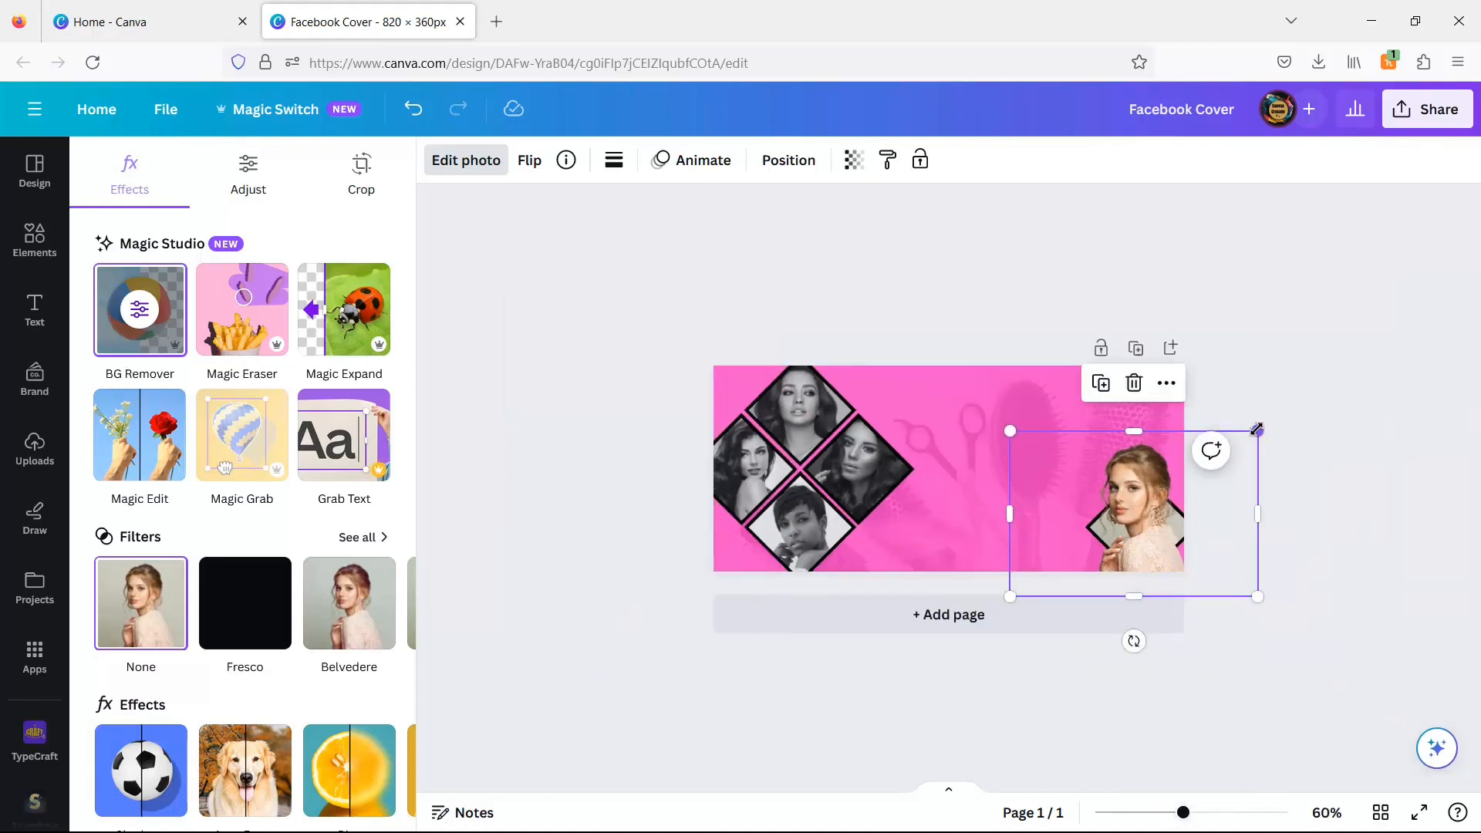
{"action": "left_click_drag", "start_coordinate": [1257, 430], "coordinate": [1266, 425]}
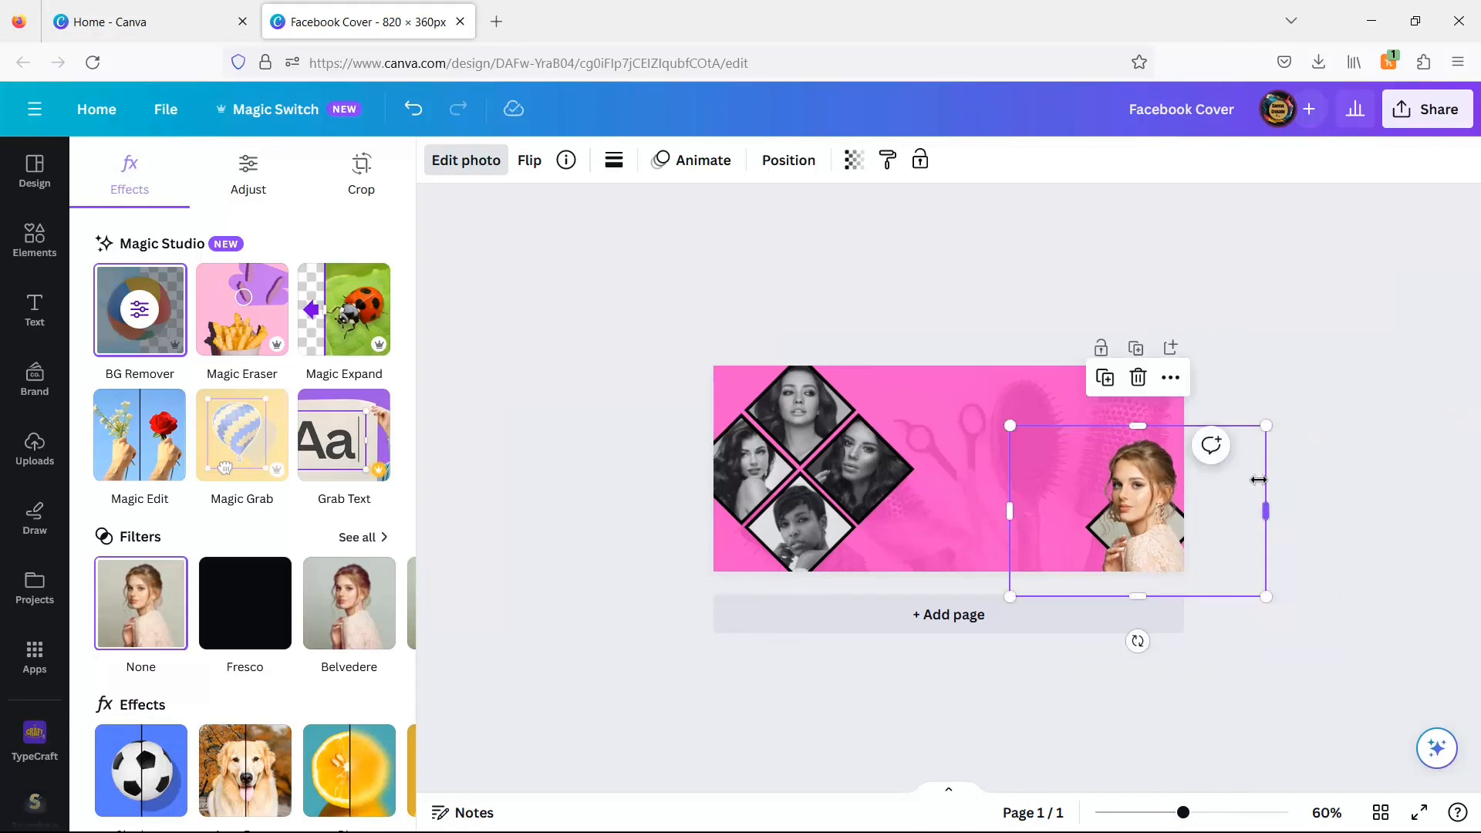
- Crop the right side of the woman's cutout image inward, closer to the page's edge
{"action": "left_click_drag", "start_coordinate": [1188, 818], "coordinate": [1214, 815]}
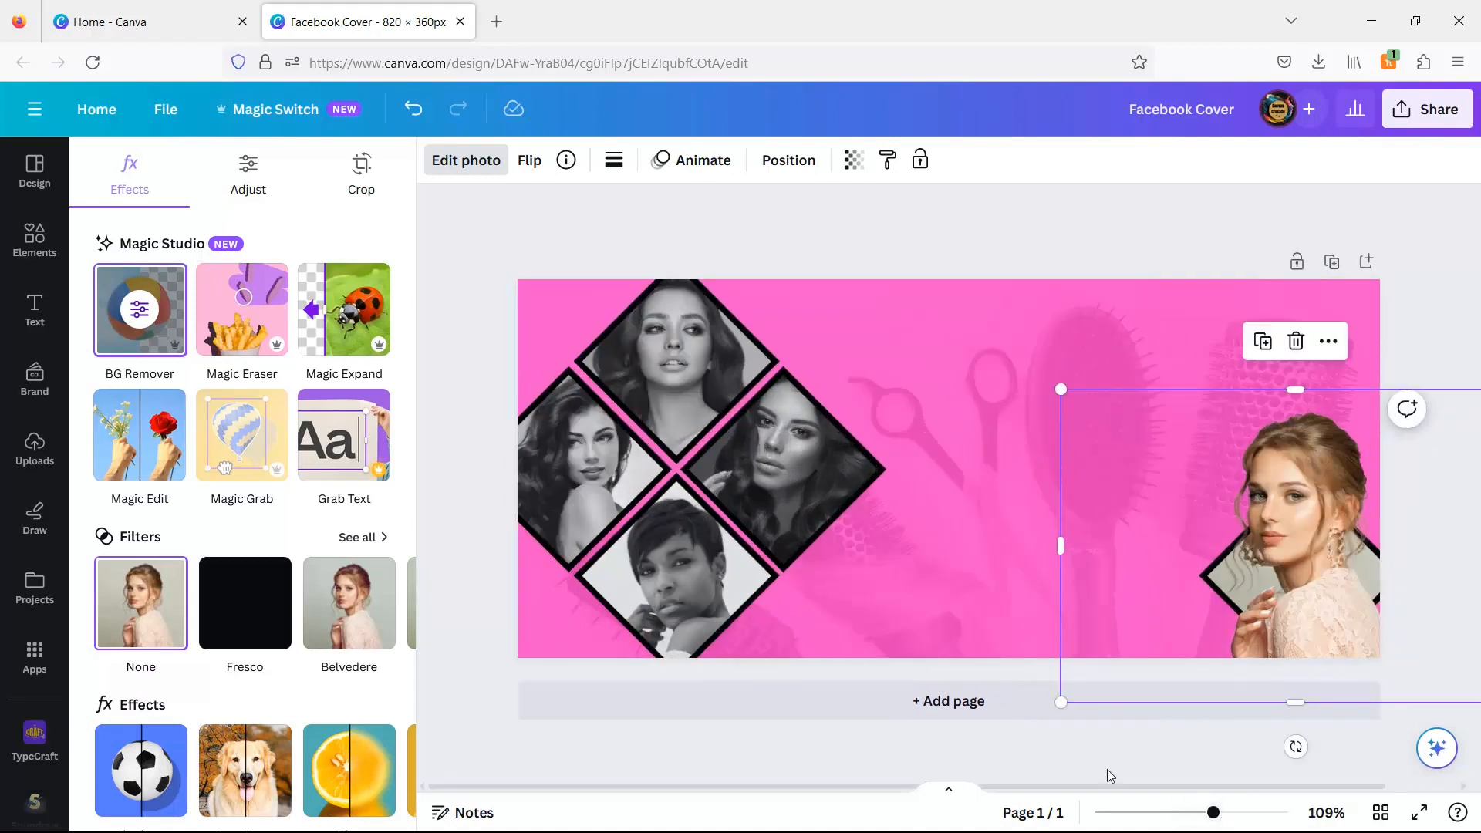
{"action": "left_click_drag", "start_coordinate": [1046, 788], "coordinate": [1262, 815]}
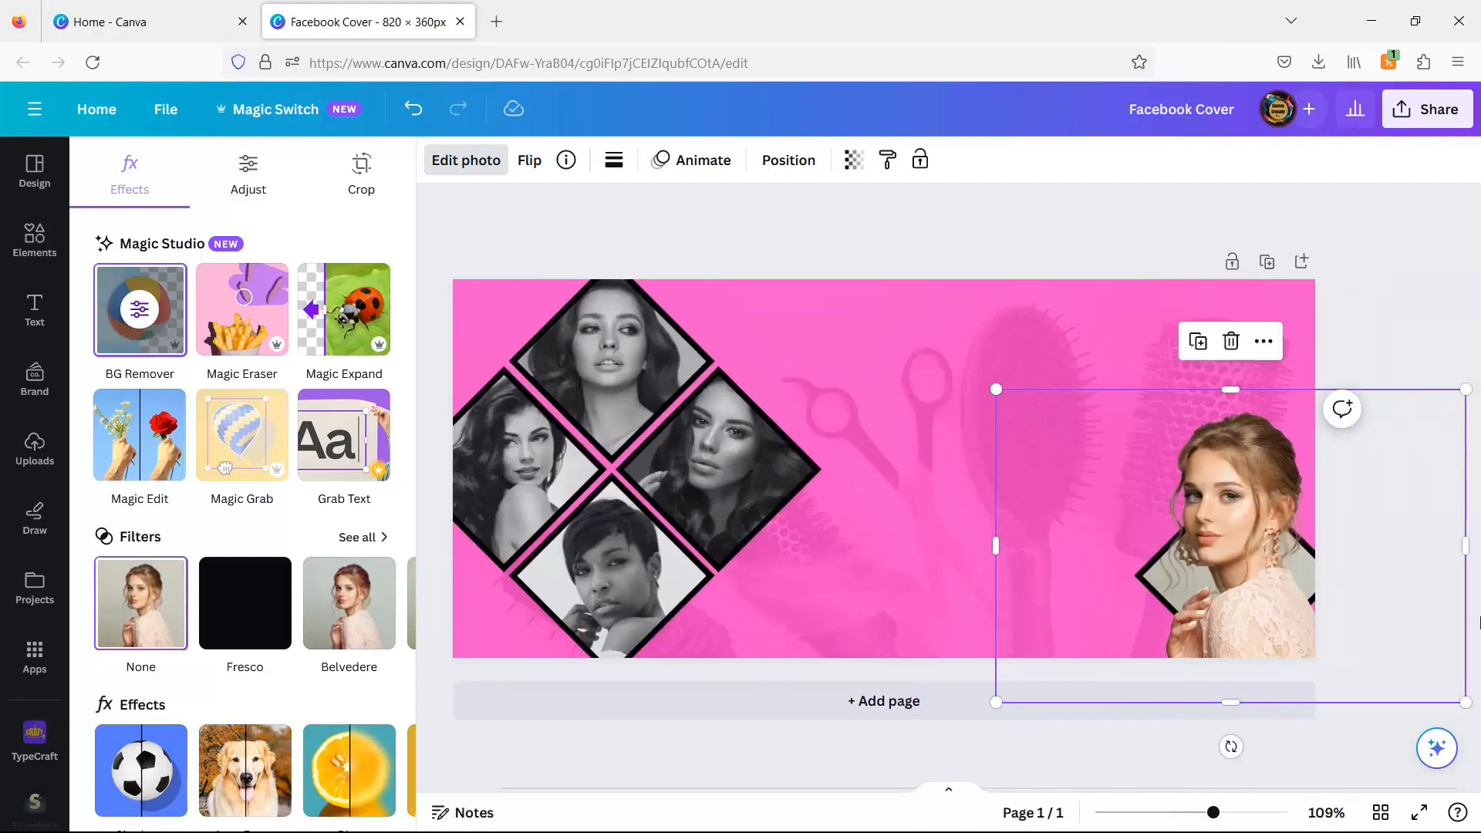
{"action": "mouse_move", "coordinate": [1463, 545]}
{"action": "left_mouse_down"}
{"action": "mouse_move", "coordinate": [1422, 549]}
{"action": "mouse_move", "coordinate": [1451, 559]}
{"action": "left_mouse_up"}
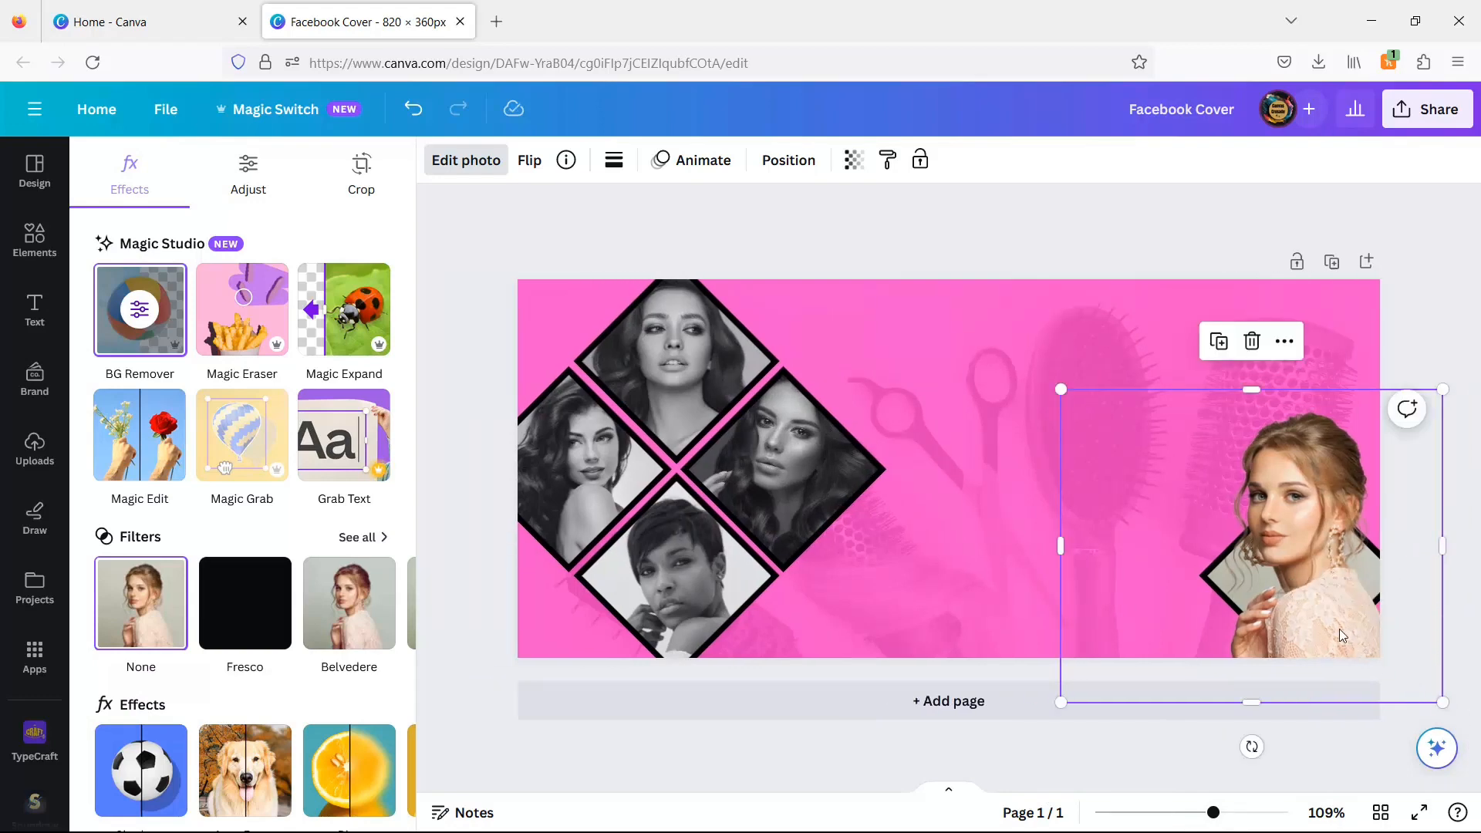
- Align the woman's cutout with her portrait in the diamond, enlarging it slightly, and crop its lower part away up to her shoulder
{"action": "left_click_drag", "start_coordinate": [1341, 637], "coordinate": [1328, 629]}
{"action": "left_click_drag", "start_coordinate": [1431, 703], "coordinate": [1436, 707]}
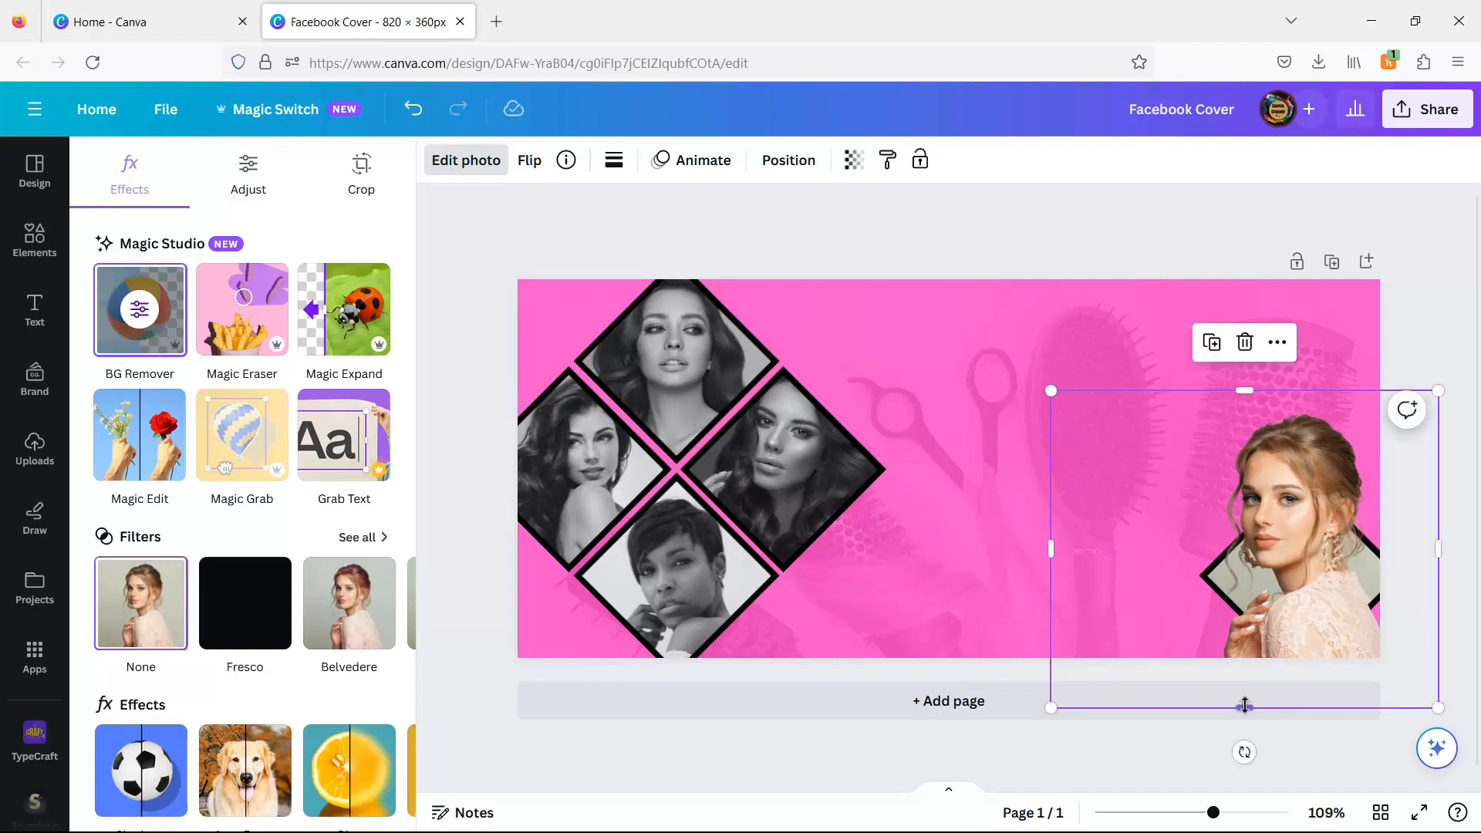
{"action": "left_click_drag", "start_coordinate": [1245, 706], "coordinate": [1260, 598]}
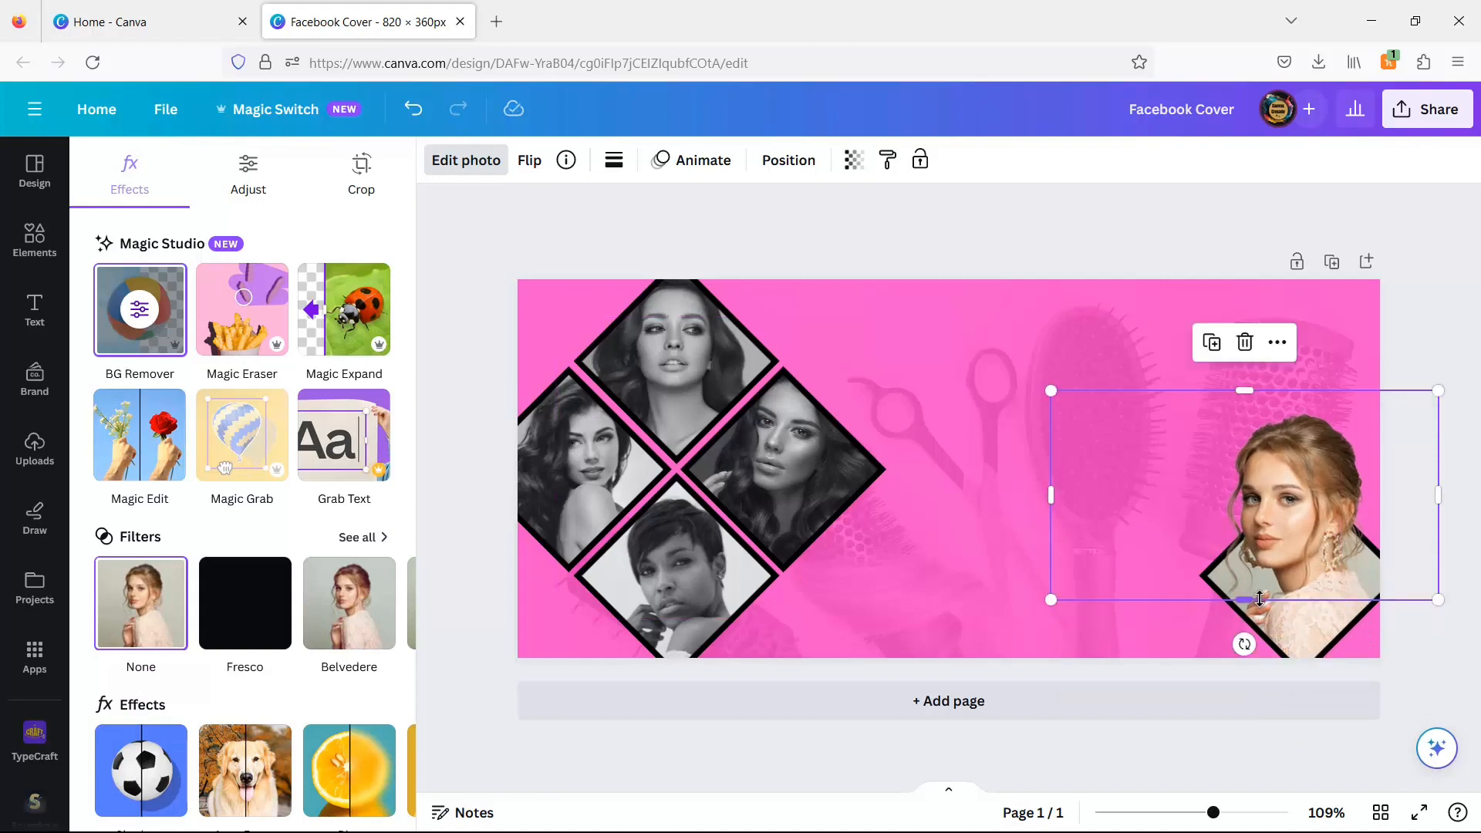
{"action": "left_click", "coordinate": [1442, 666]}
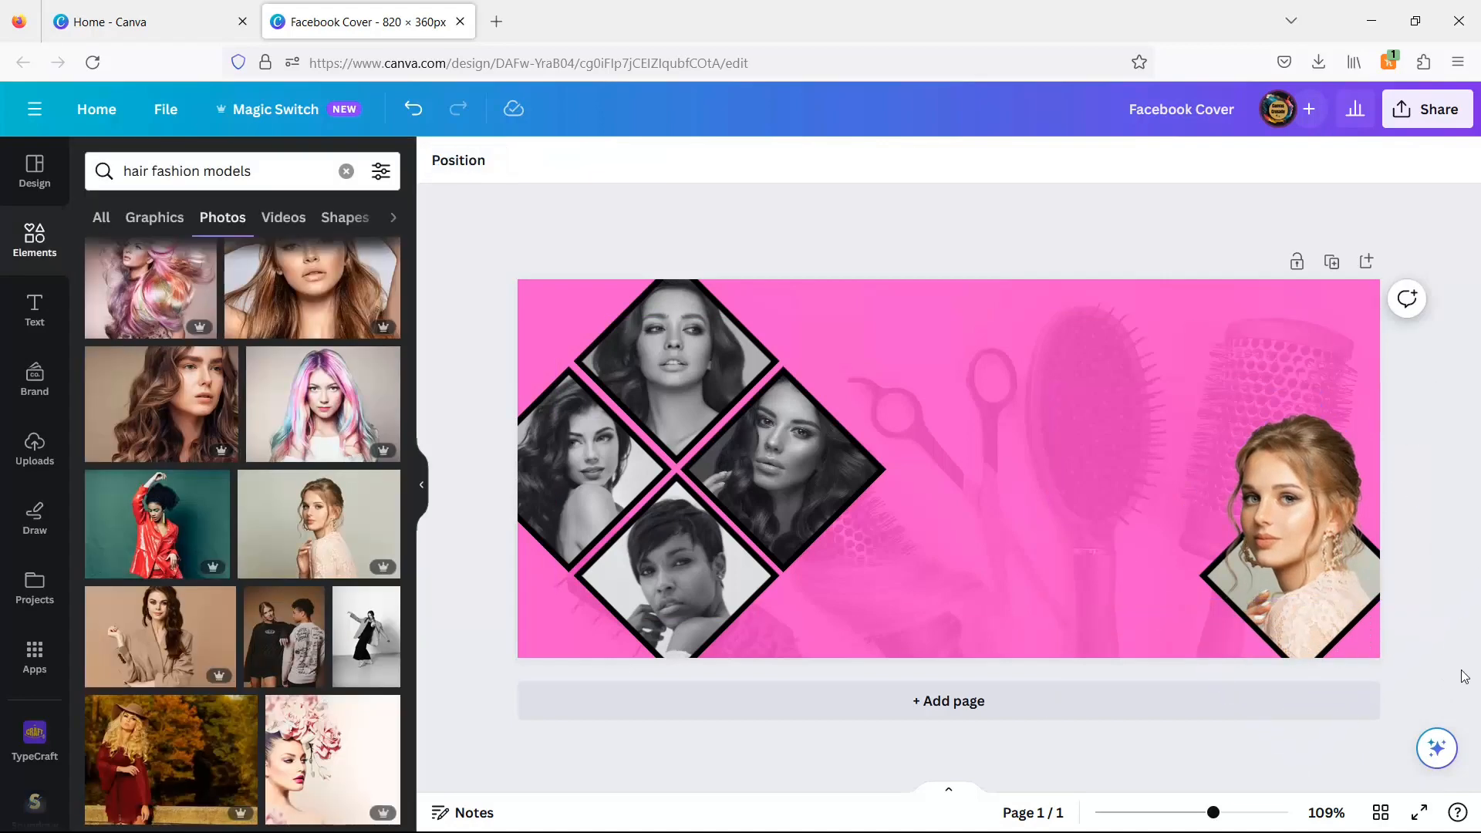
- Apply the Slate mono filter to the woman's portrait inside the lower-right diamond
{"action": "left_click", "coordinate": [1295, 510]}
{"action": "left_click", "coordinate": [1295, 638]}
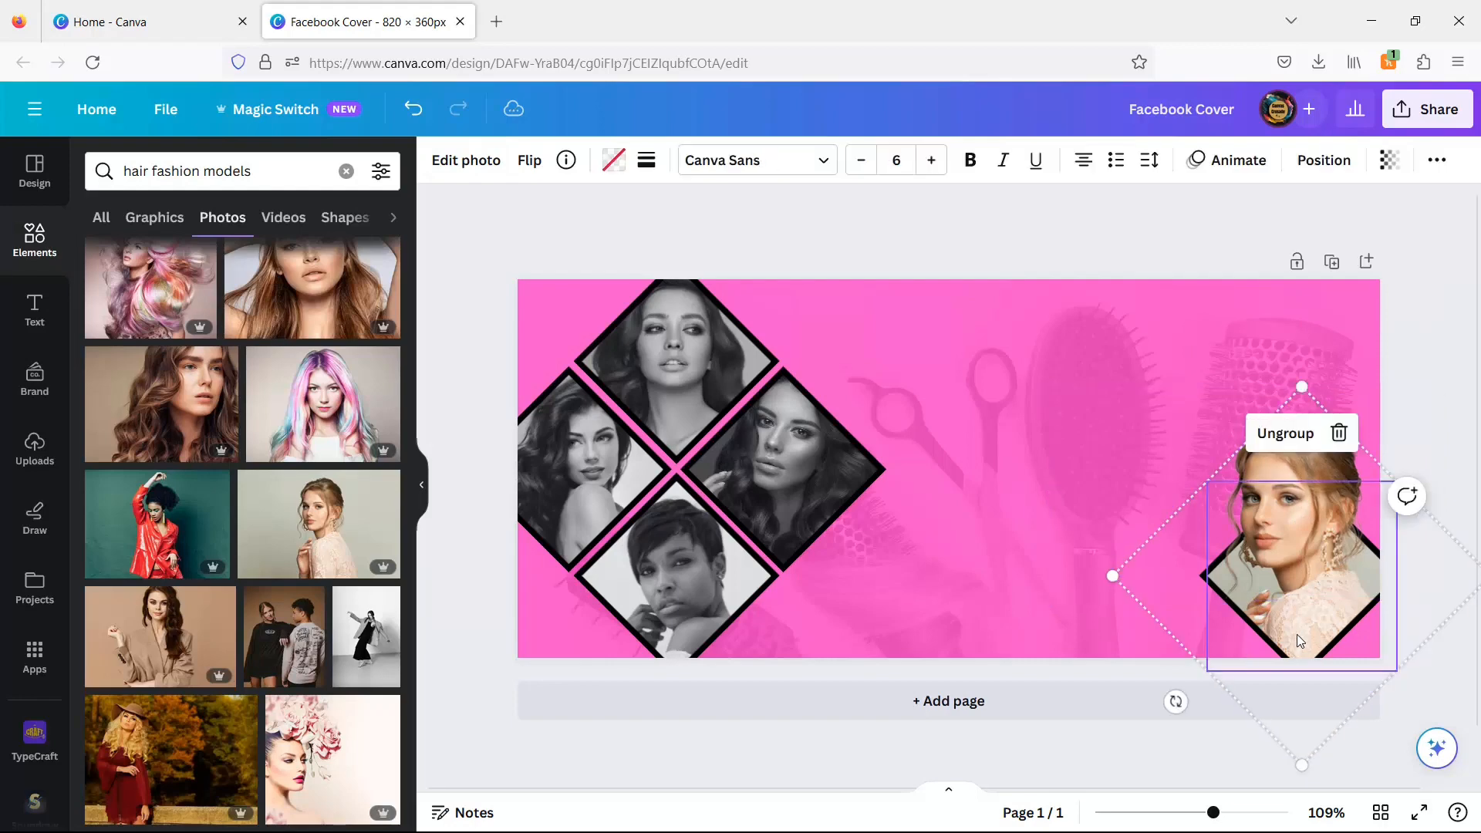
{"action": "left_click", "coordinate": [431, 162]}
{"action": "scroll", "coordinate": [232, 463], "scroll_direction": "down", "scroll_amount": 3}
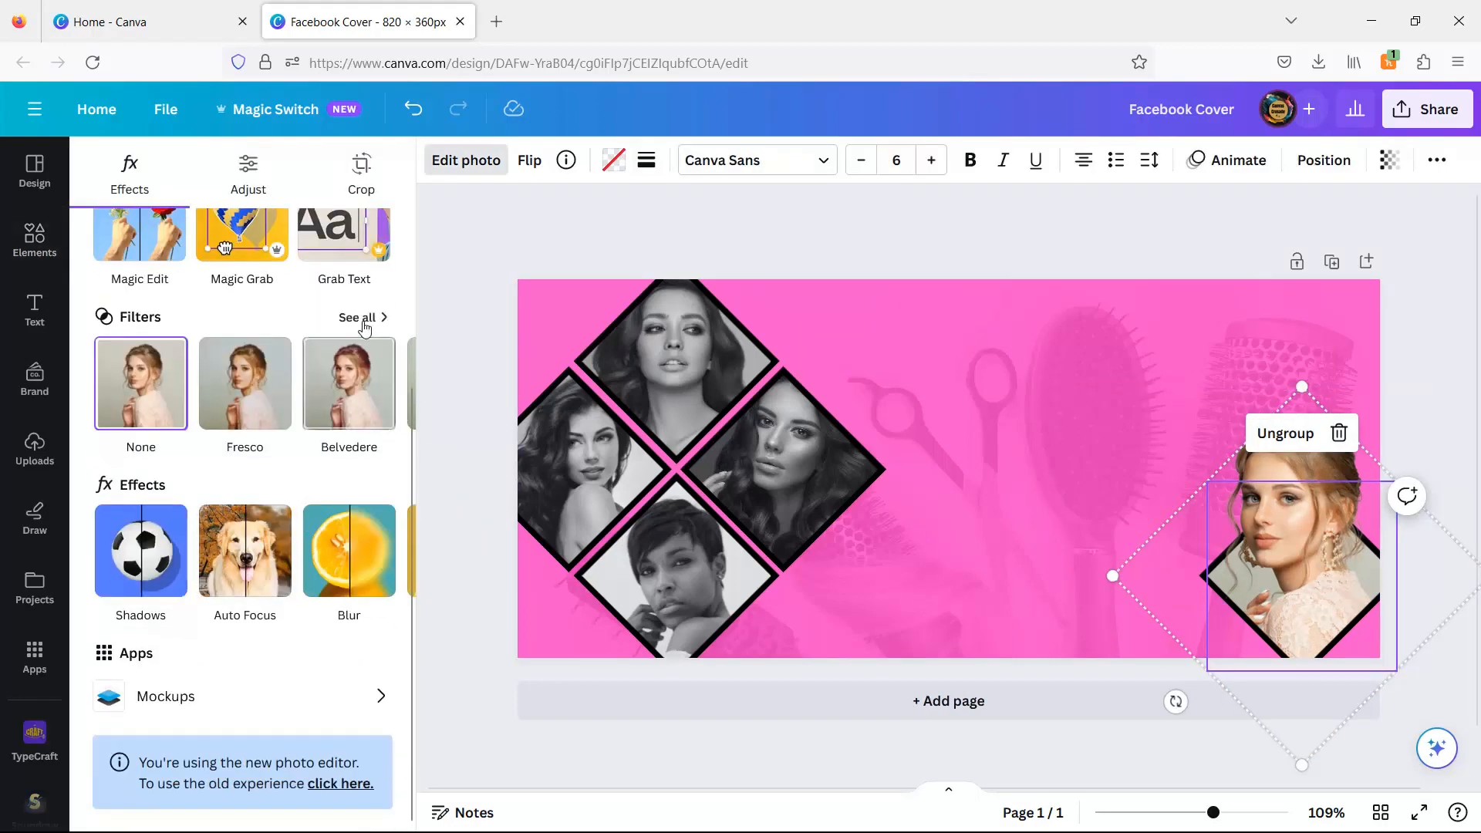
{"action": "left_click", "coordinate": [351, 409]}
{"action": "scroll", "coordinate": [321, 540], "scroll_direction": "down", "scroll_amount": 7}
{"action": "scroll", "coordinate": [321, 540], "scroll_direction": "down", "scroll_amount": 3}
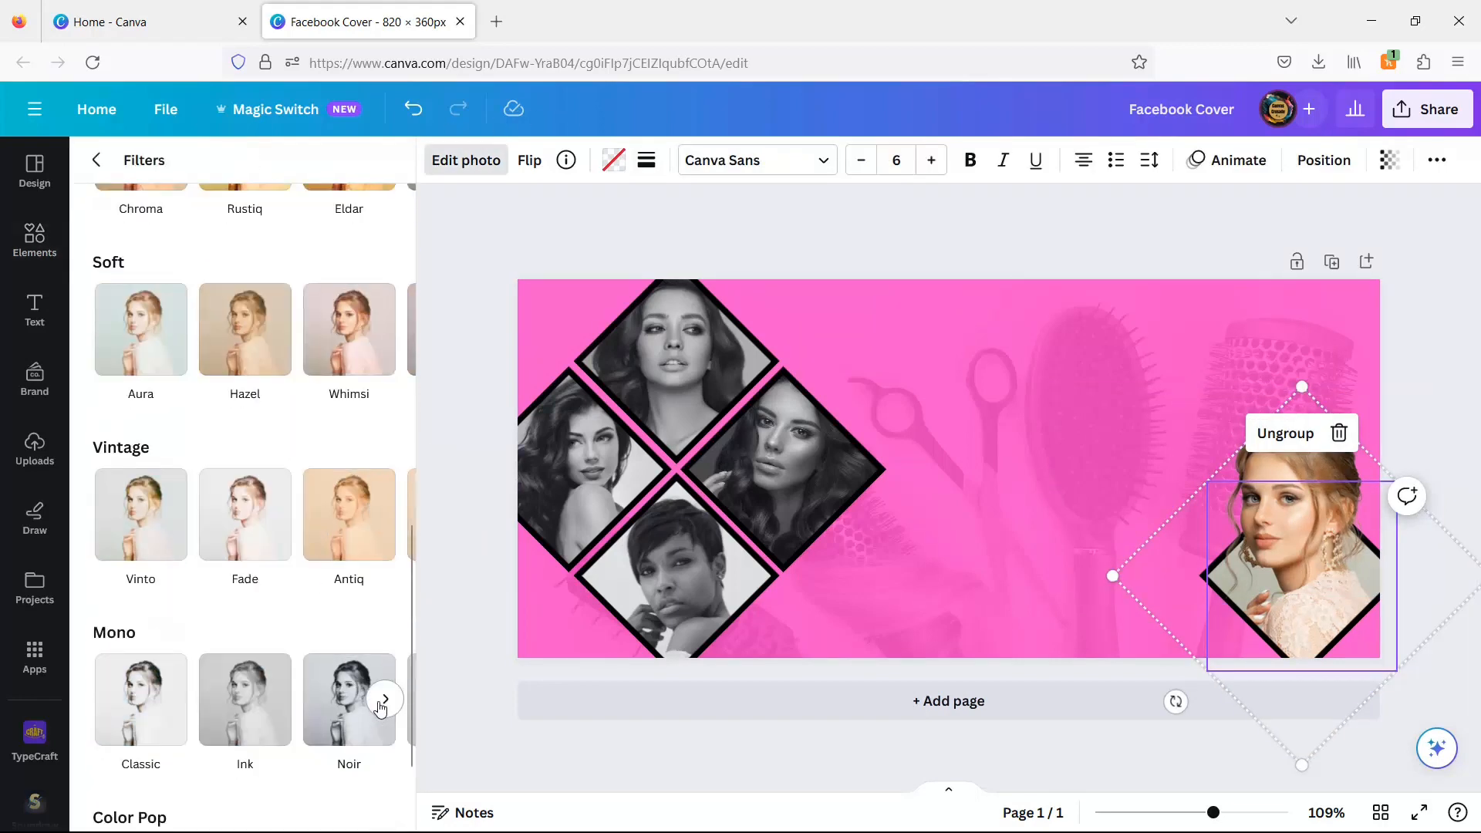
{"action": "left_click", "coordinate": [373, 702]}
{"action": "left_click", "coordinate": [362, 698]}
- Apply the same Slate mono filter to the woman's cutout above the diamond
{"action": "left_click", "coordinate": [1272, 544]}
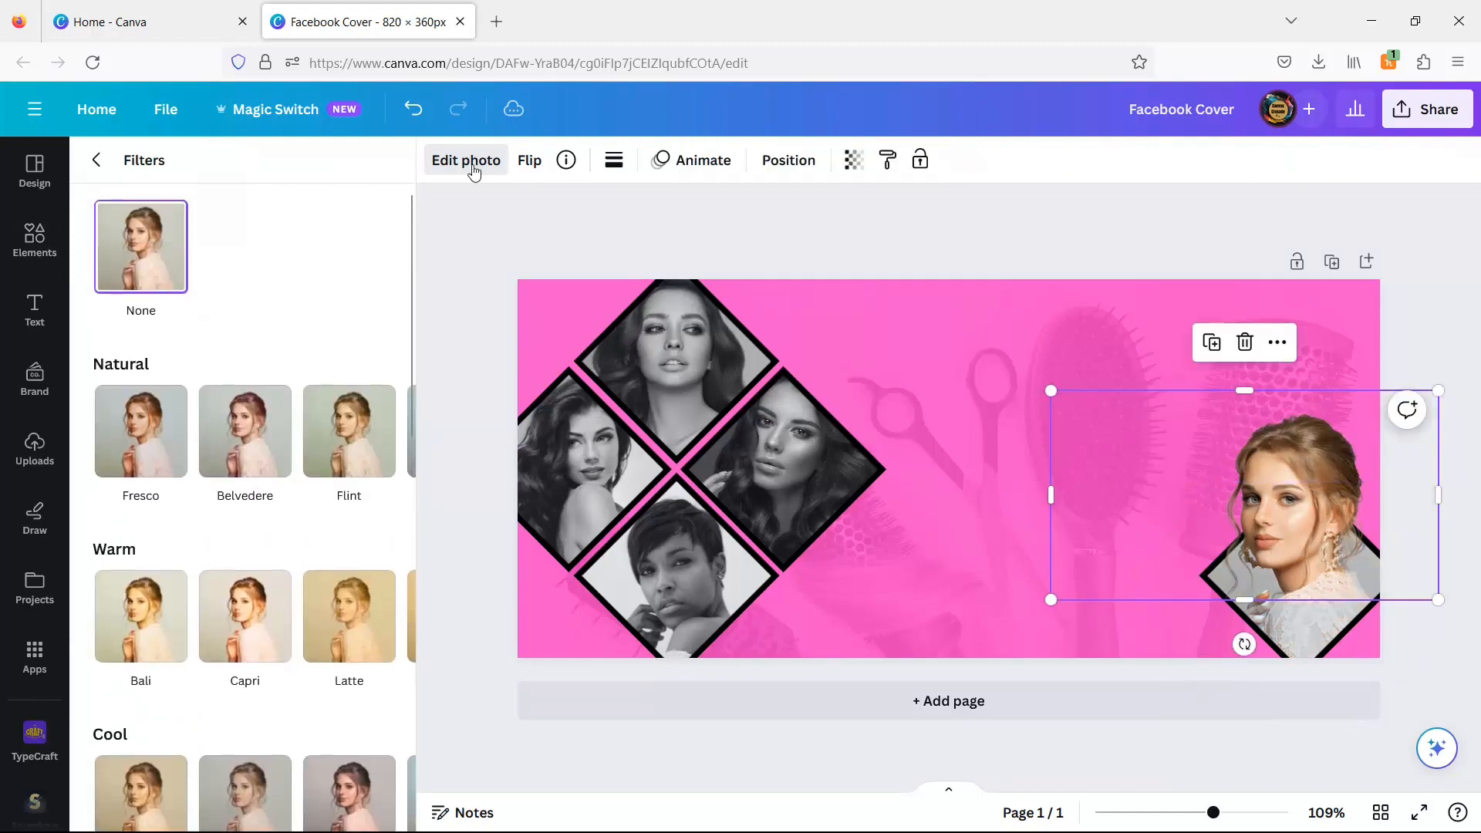
{"action": "scroll", "coordinate": [315, 498], "scroll_direction": "down", "scroll_amount": 10}
{"action": "scroll", "coordinate": [314, 498], "scroll_direction": "down", "scroll_amount": 2}
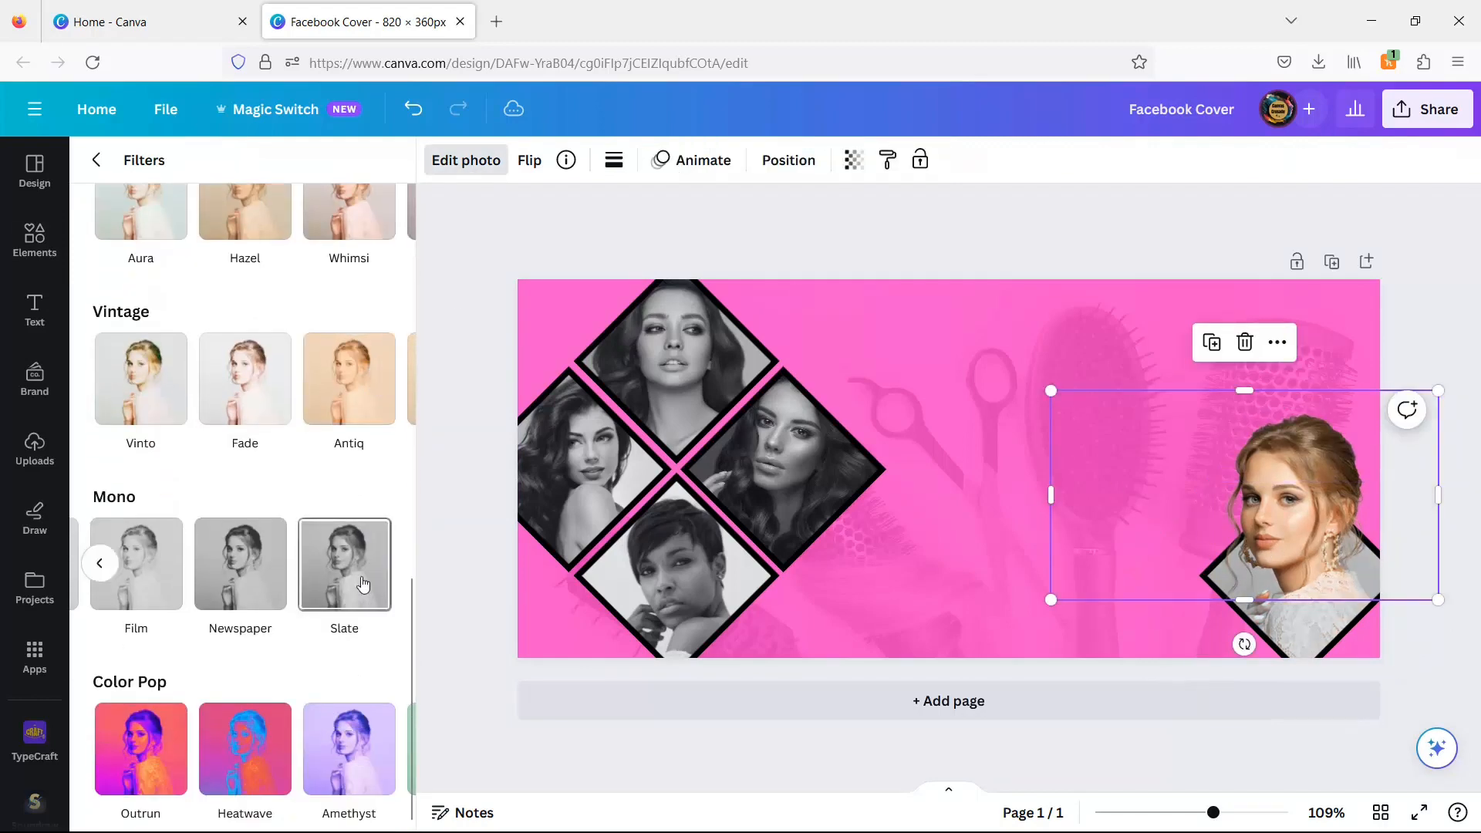
{"action": "left_click", "coordinate": [362, 584]}
{"action": "left_click", "coordinate": [485, 297]}
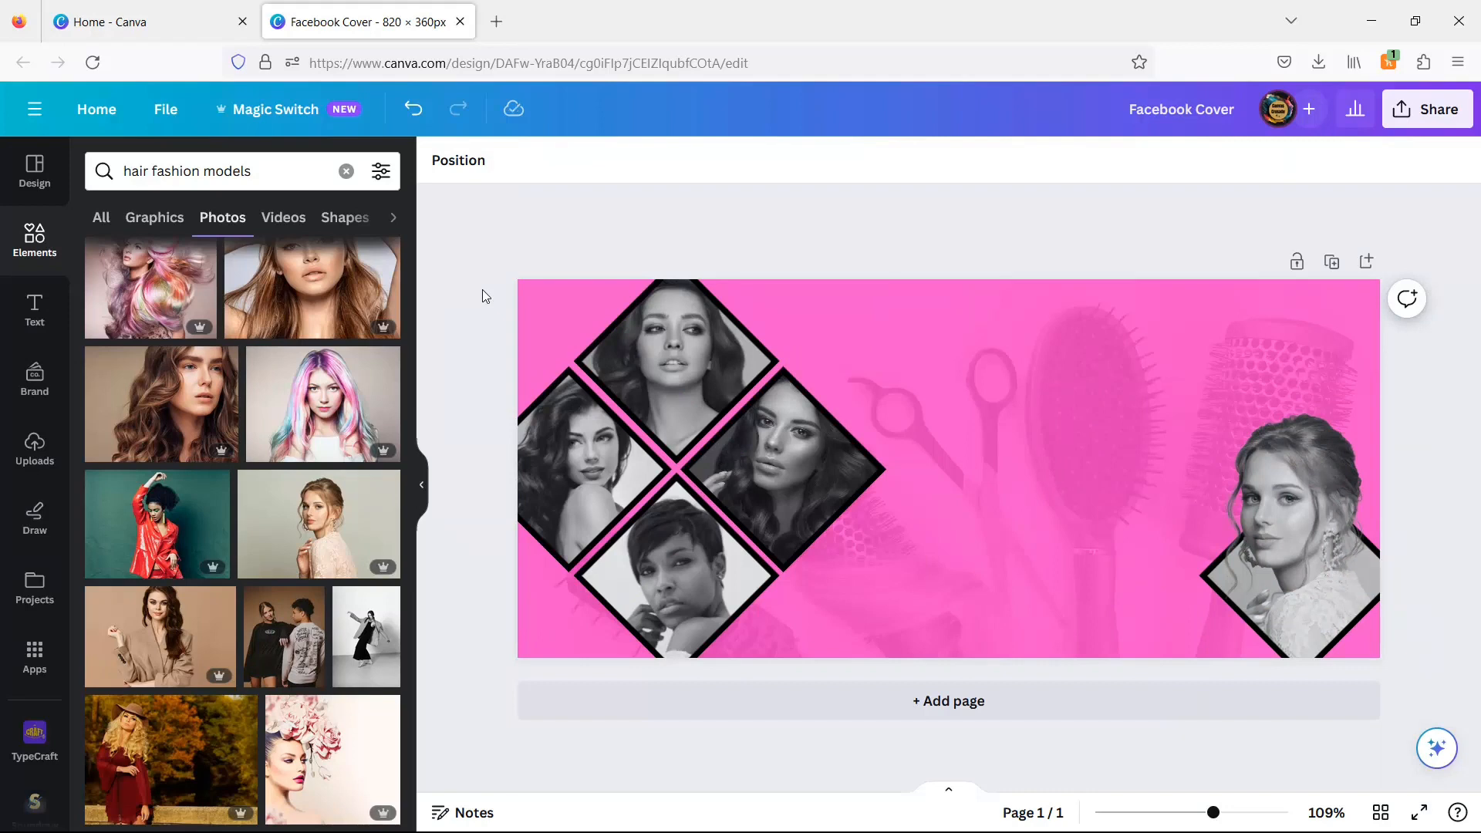
- Search the graphics for "drop shadow" and add the thin horizontal shadow strip to the page
{"action": "left_click", "coordinate": [34, 239]}
{"action": "left_click", "coordinate": [218, 170]}
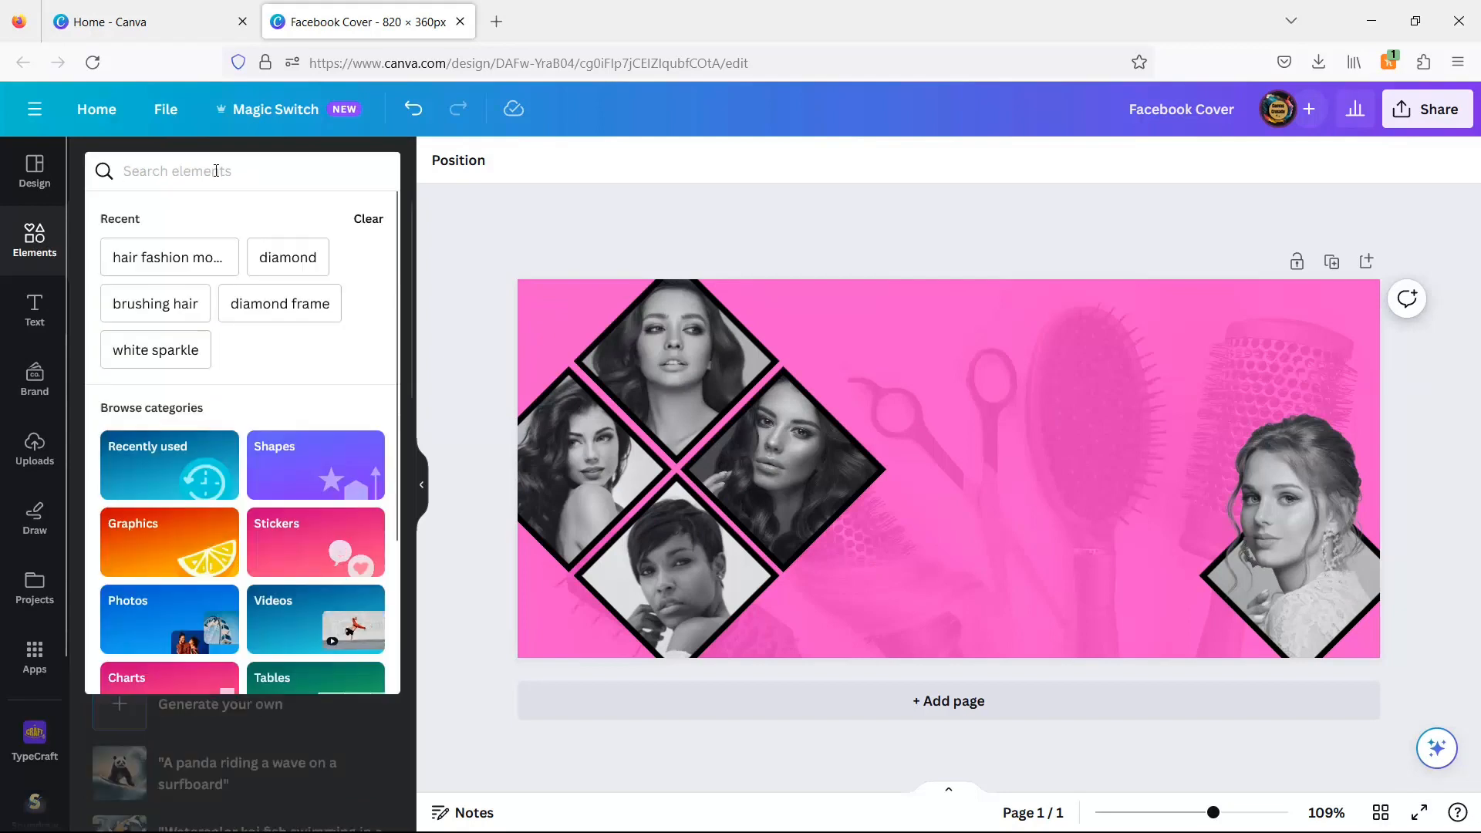
{"action": "type", "text": "dr"}
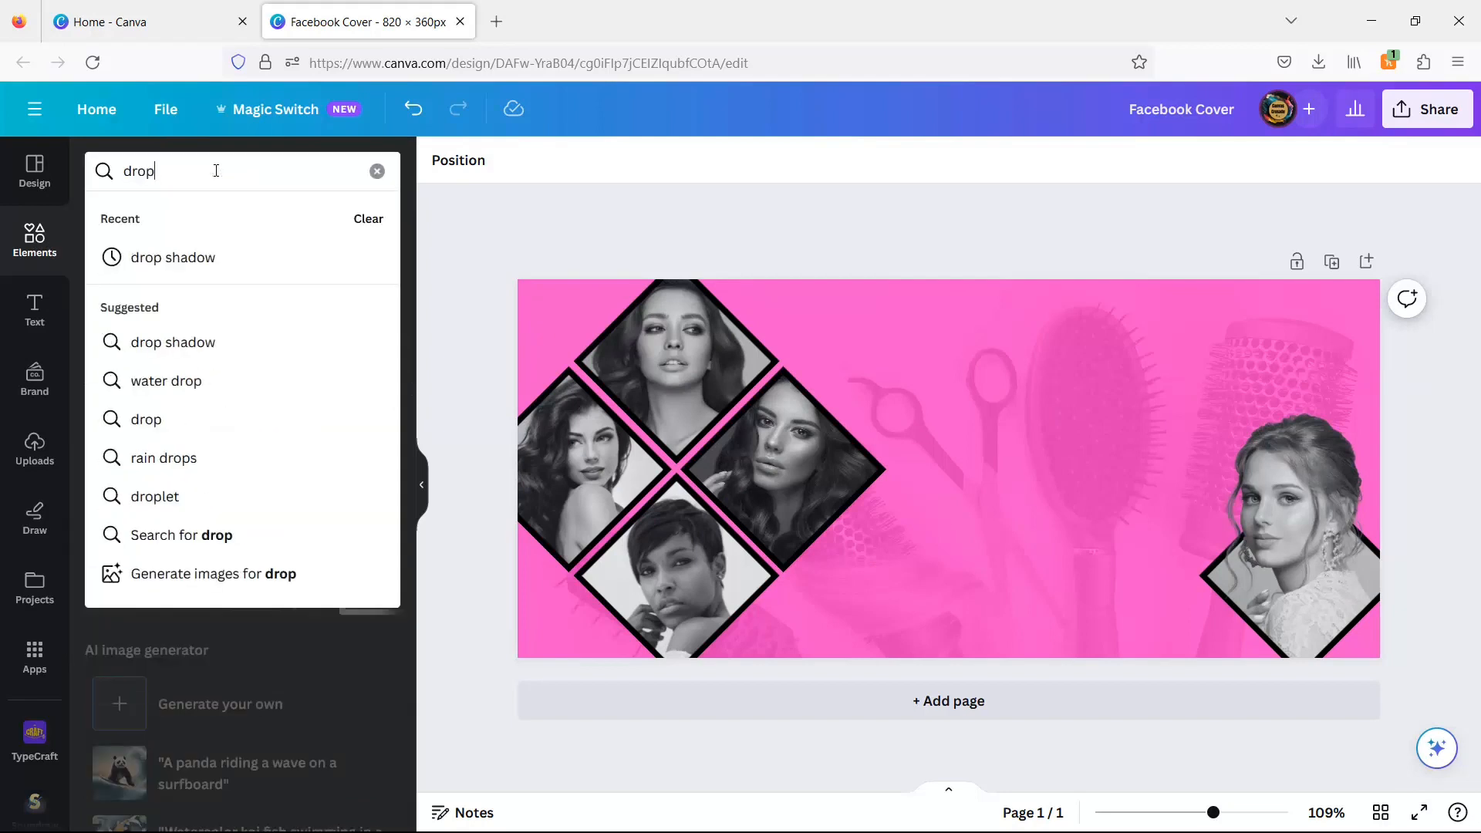
{"action": "type", "text": "op"}
{"action": "left_click", "coordinate": [231, 259]}
{"action": "left_click", "coordinate": [366, 327]}
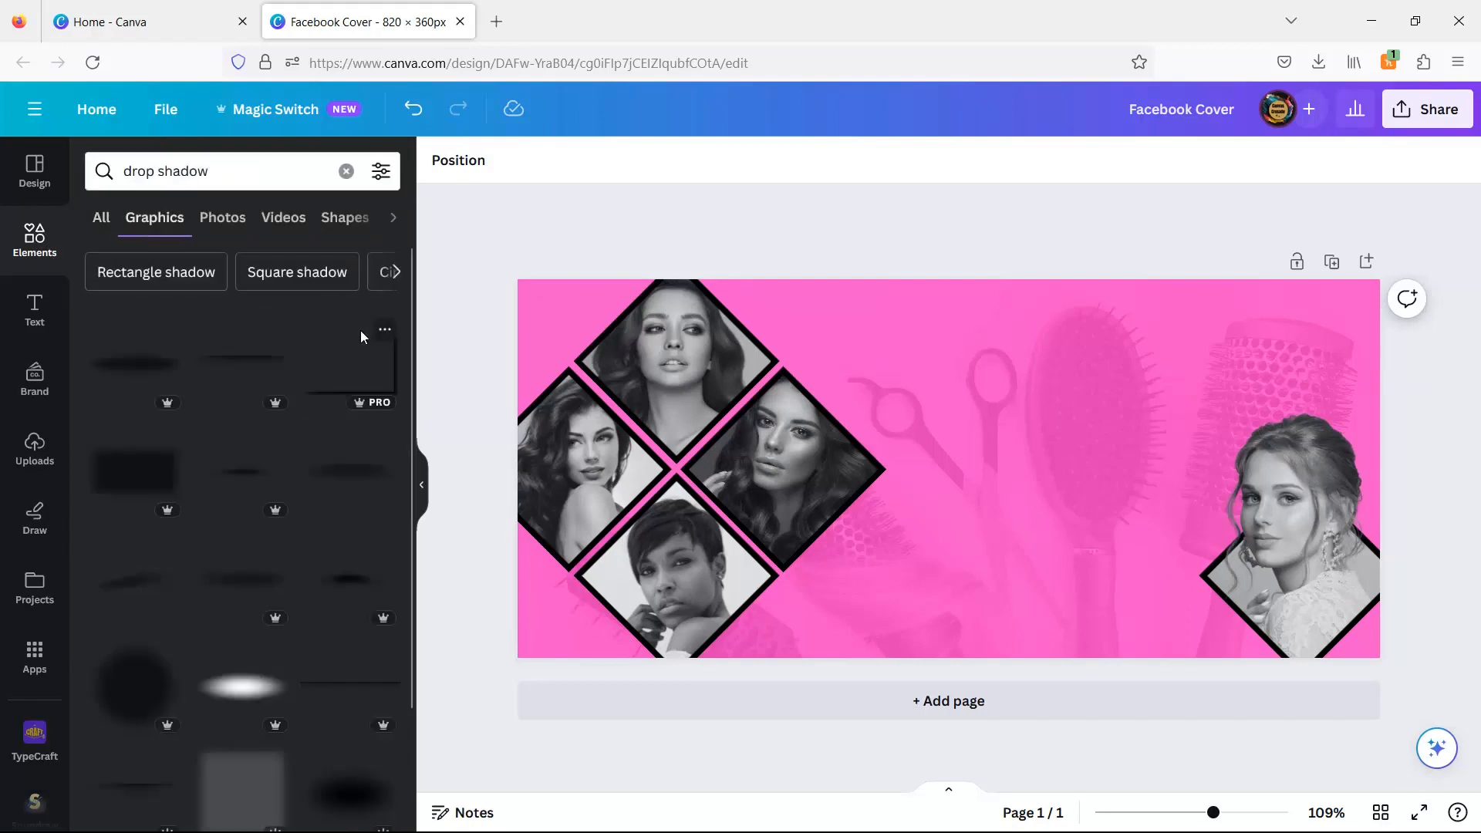
{"action": "left_click", "coordinate": [261, 367]}
{"action": "left_click_drag", "start_coordinate": [553, 531], "coordinate": [965, 467]}
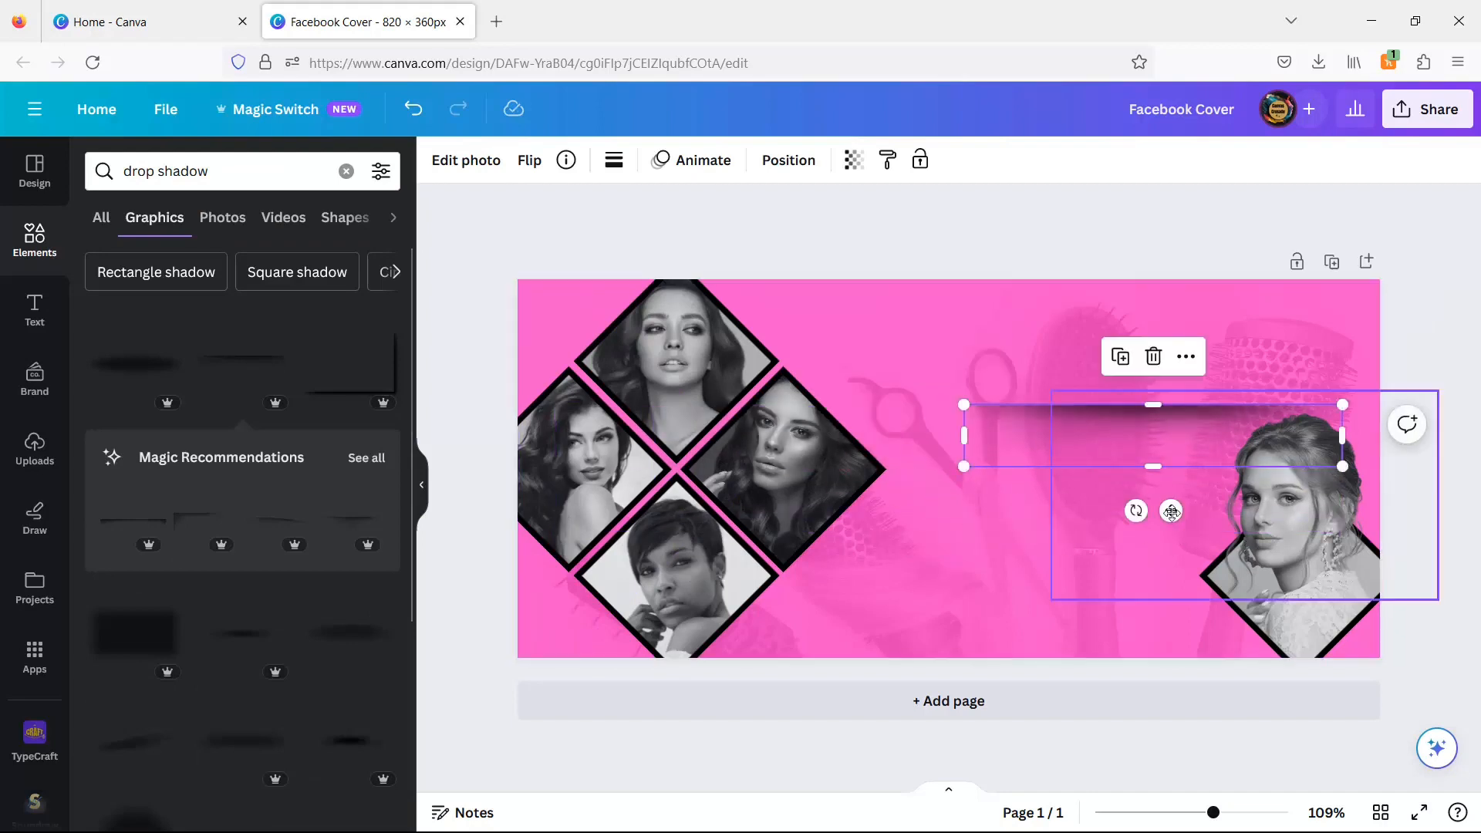
- Rotate the shadow strip to about -45° and fit it along the lower-right edge of the four-diamond cluster
{"action": "left_click_drag", "start_coordinate": [1136, 510], "coordinate": [1188, 499]}
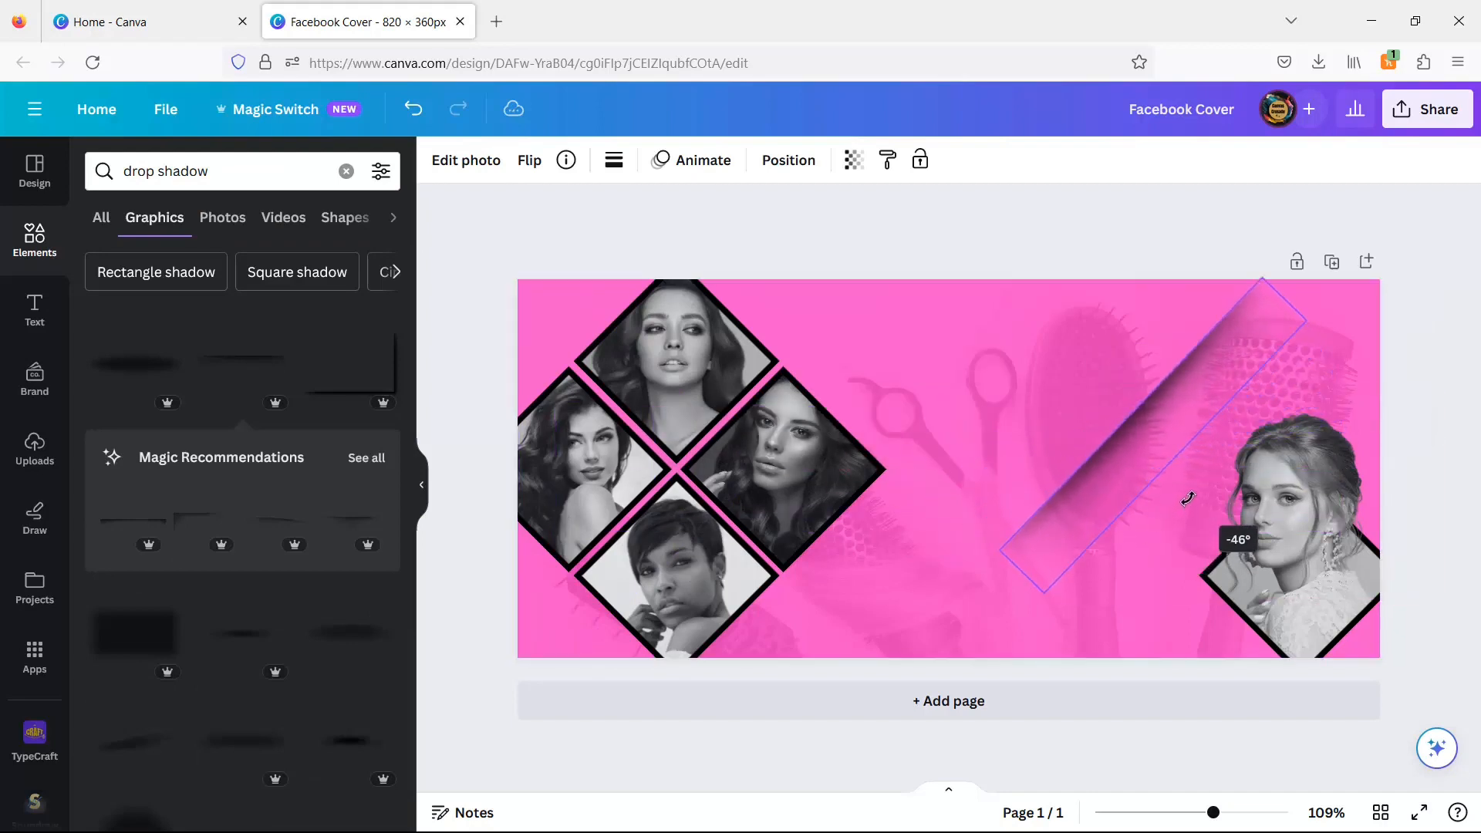
{"action": "left_click_drag", "start_coordinate": [1171, 432], "coordinate": [843, 629]}
{"action": "left_click_drag", "start_coordinate": [949, 489], "coordinate": [923, 509]}
{"action": "mouse_move", "coordinate": [680, 751]}
{"action": "left_mouse_down"}
{"action": "mouse_move", "coordinate": [722, 691]}
{"action": "mouse_move", "coordinate": [671, 753]}
{"action": "mouse_move", "coordinate": [732, 712]}
{"action": "mouse_move", "coordinate": [686, 740]}
{"action": "left_mouse_up"}
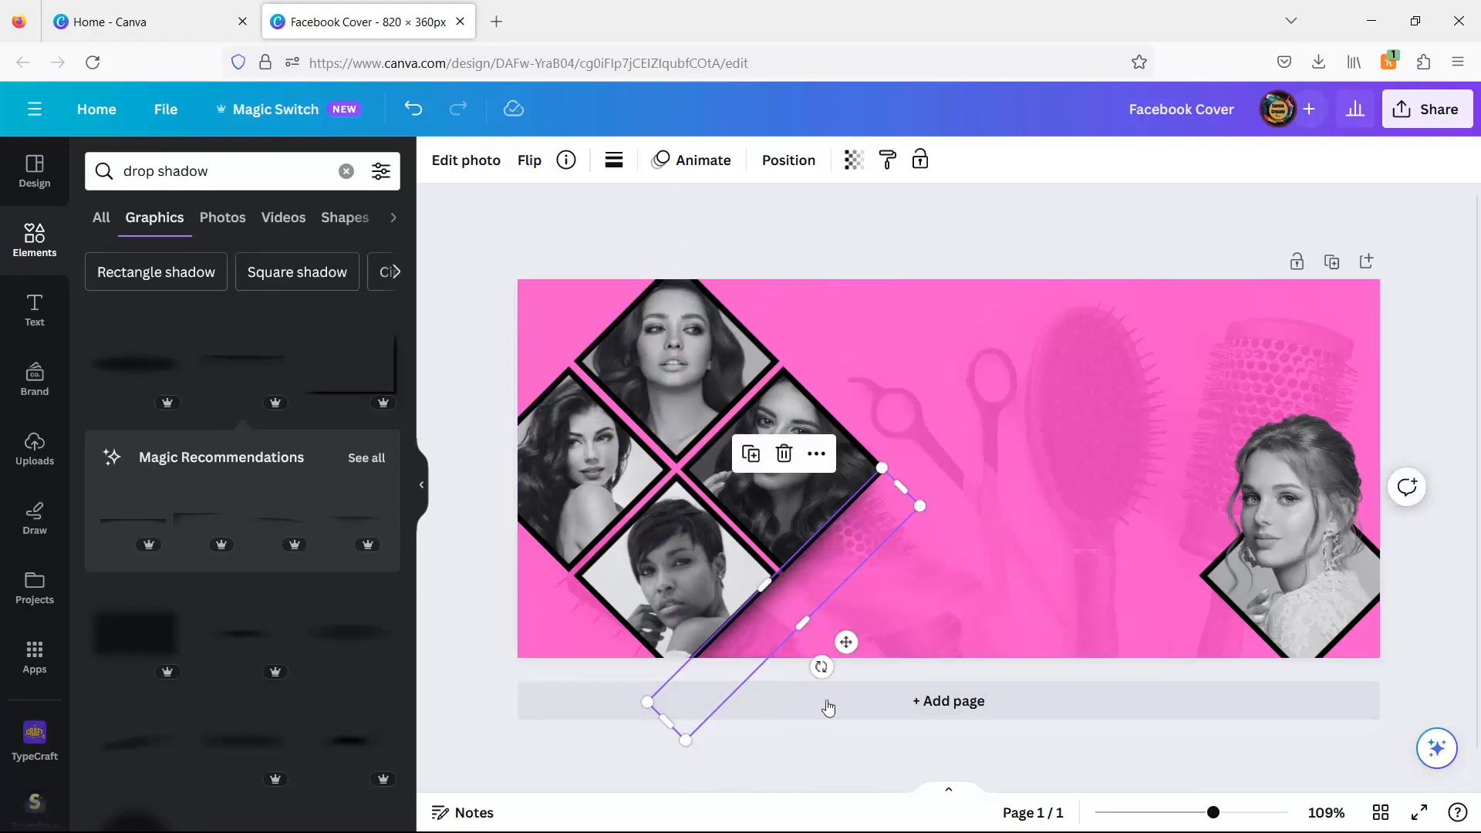
{"action": "left_click", "coordinate": [901, 669]}
- Duplicate the shadow strip and lay the copy over the original along the cluster's lower-right edge to deepen it
{"action": "left_click", "coordinate": [797, 589]}
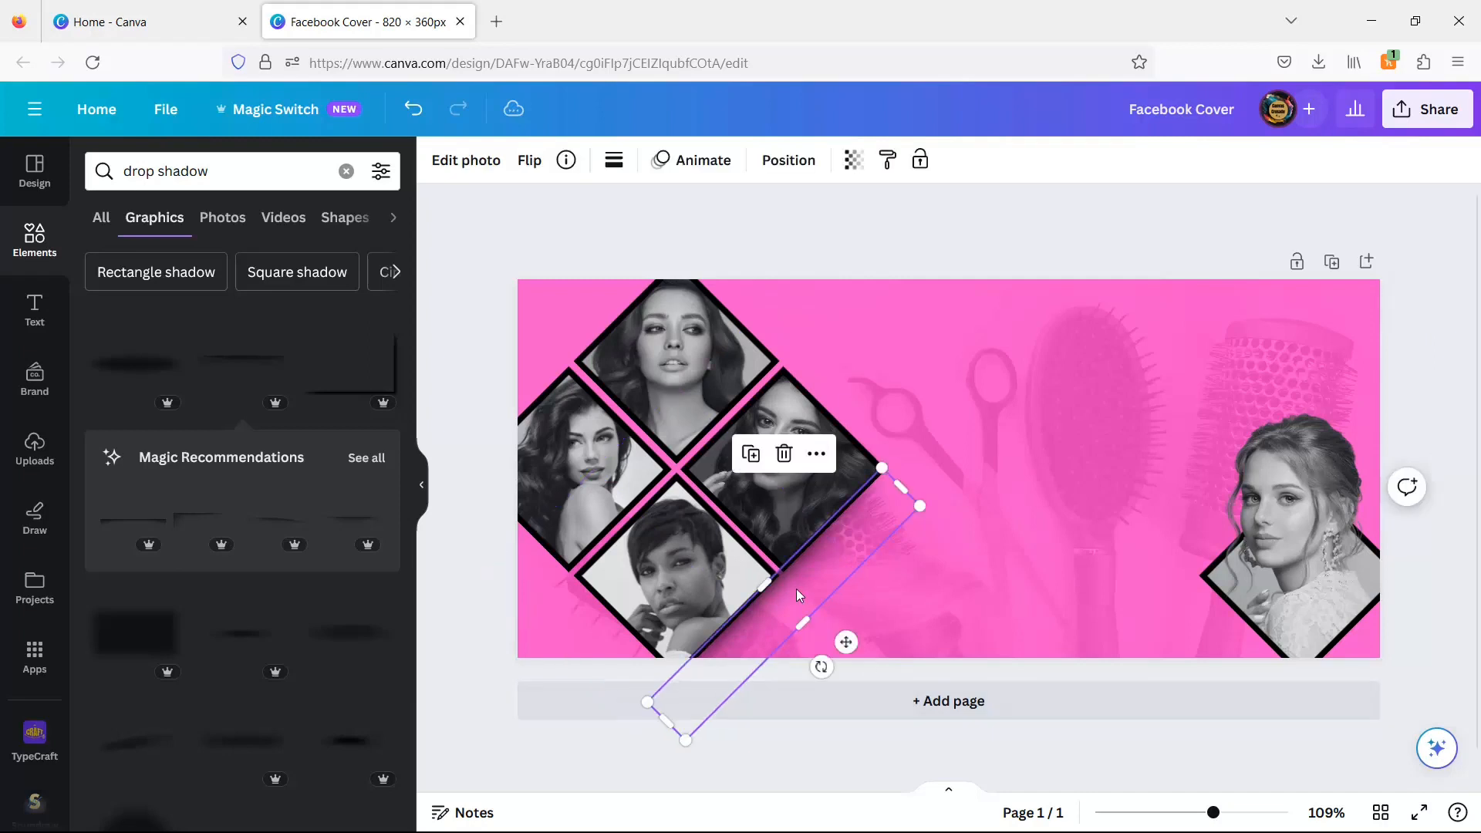
{"action": "left_click", "coordinate": [752, 460]}
{"action": "left_click_drag", "start_coordinate": [829, 609], "coordinate": [812, 591]}
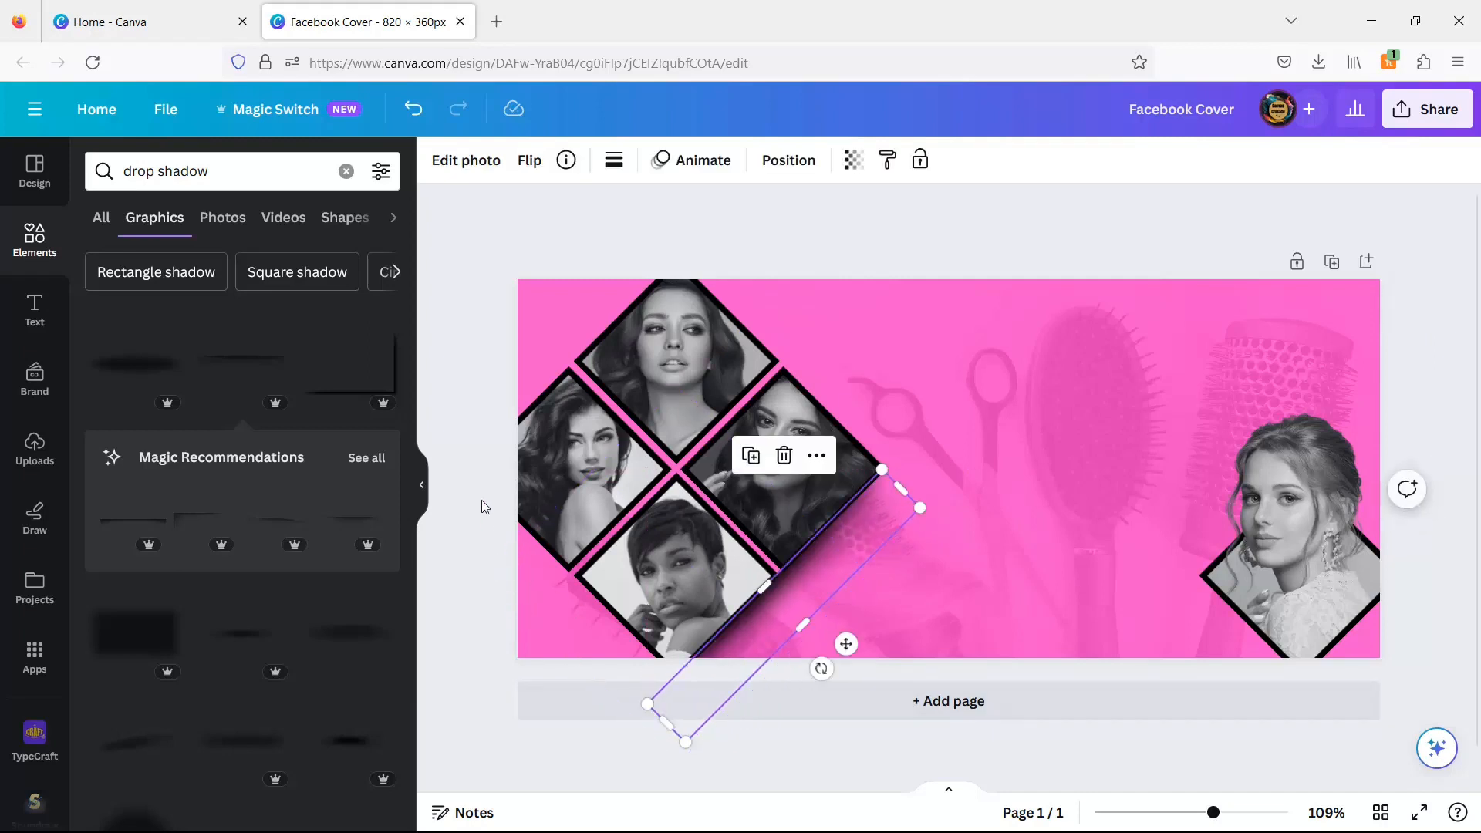
{"action": "left_click", "coordinate": [471, 500]}
- Duplicate the shadow strip again, rotate it to the opposite diagonal and fit it along the cluster's lower-left edge
{"action": "left_click", "coordinate": [796, 587]}
{"action": "left_click", "coordinate": [751, 456]}
{"action": "left_click_drag", "start_coordinate": [846, 579], "coordinate": [568, 607]}
{"action": "left_click_drag", "start_coordinate": [555, 712], "coordinate": [450, 685]}
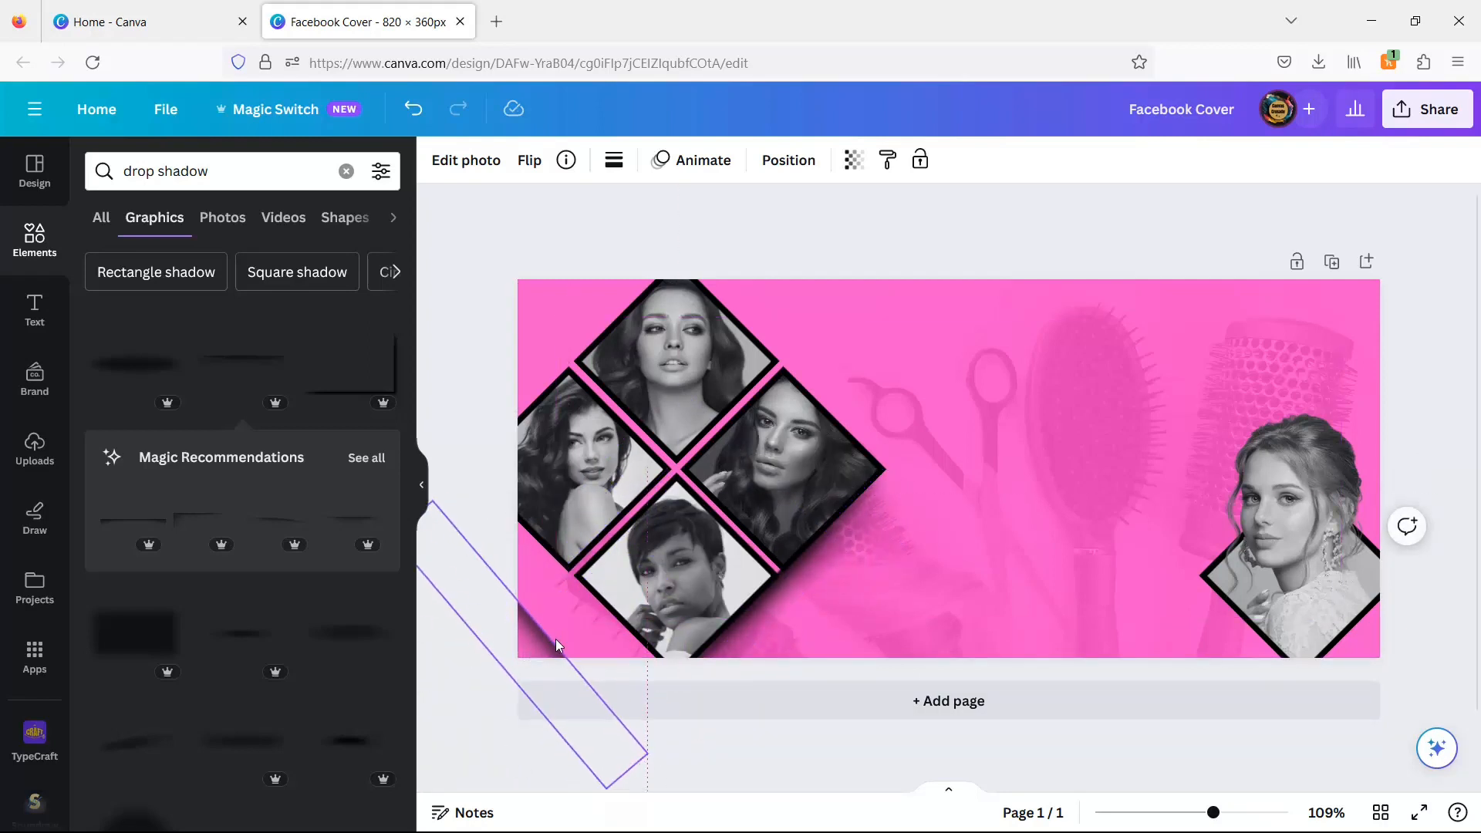
{"action": "left_click_drag", "start_coordinate": [556, 639], "coordinate": [604, 613]}
{"action": "left_click_drag", "start_coordinate": [506, 666], "coordinate": [501, 663]}
{"action": "left_click_drag", "start_coordinate": [590, 631], "coordinate": [573, 620]}
{"action": "left_click", "coordinate": [460, 406]}
- Duplicate the shadow along the cluster's lower-left edge to deepen it, and make one more copy of it
{"action": "left_click", "coordinate": [585, 600]}
{"action": "left_click", "coordinate": [539, 463]}
{"action": "left_click", "coordinate": [472, 360]}
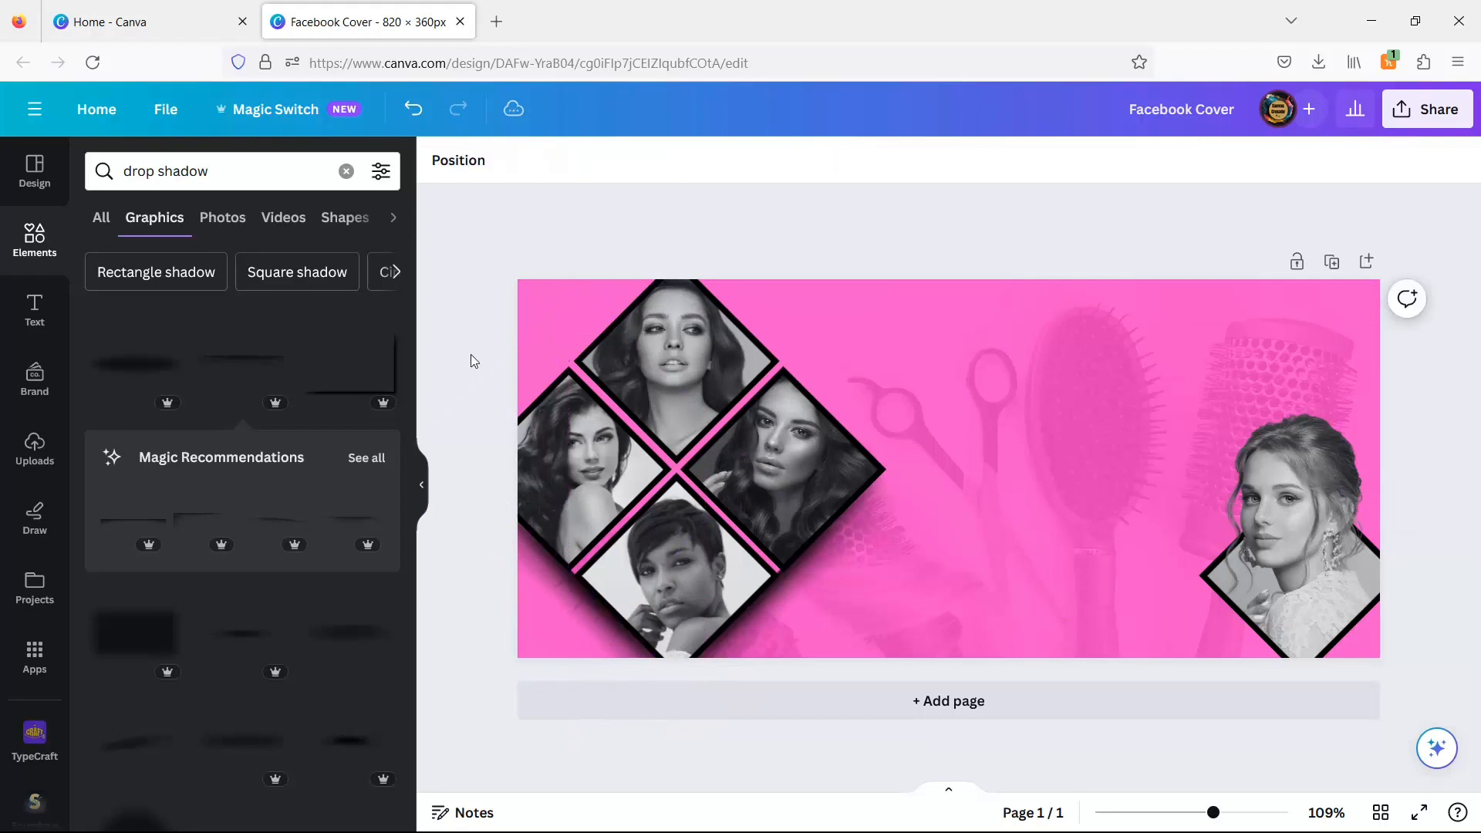
{"action": "left_click", "coordinate": [555, 602]}
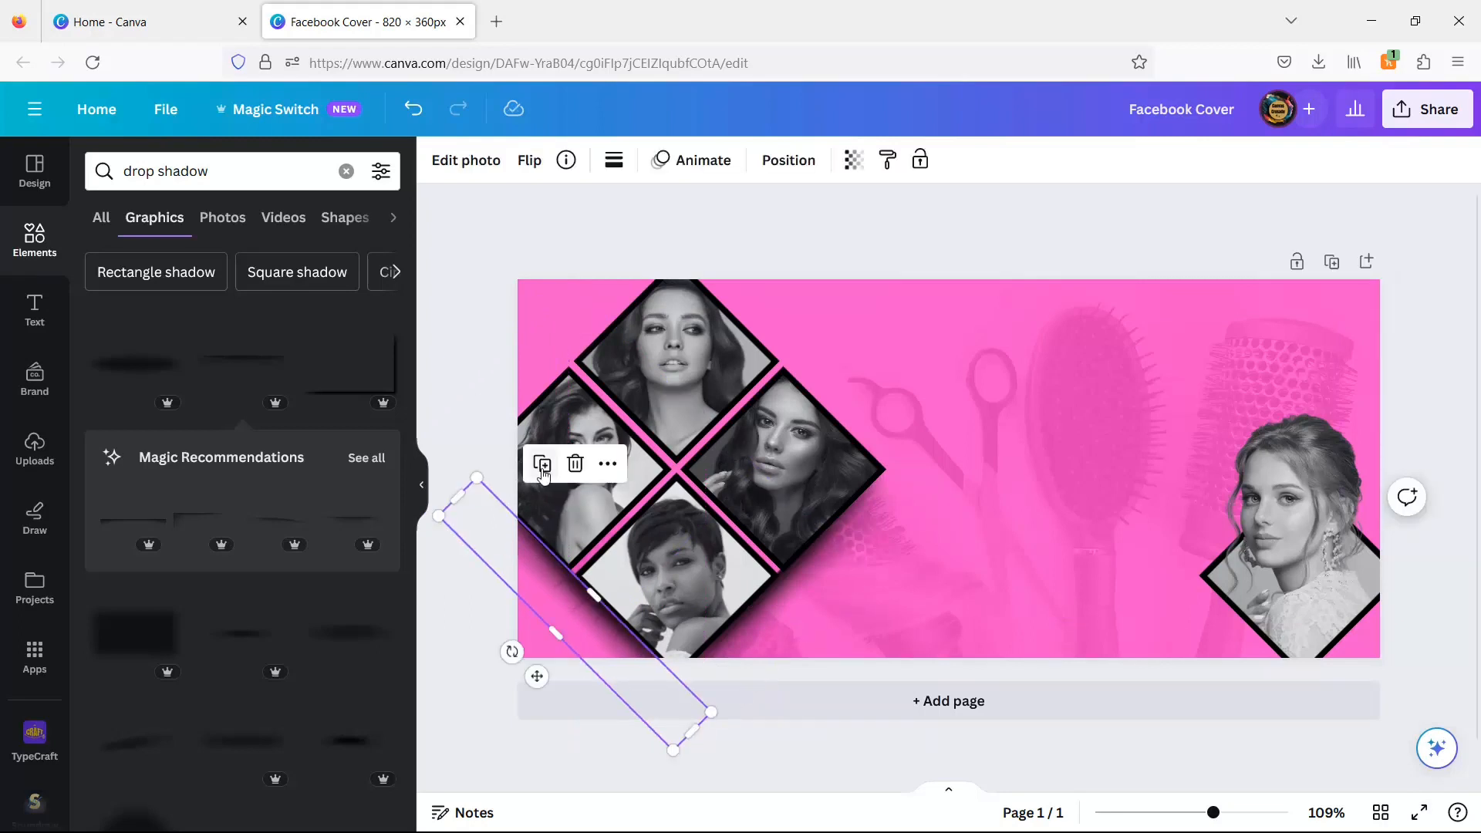
{"action": "left_click", "coordinate": [1081, 700]}
{"action": "scroll", "coordinate": [1026, 517], "scroll_direction": "up", "scroll_amount": 2}
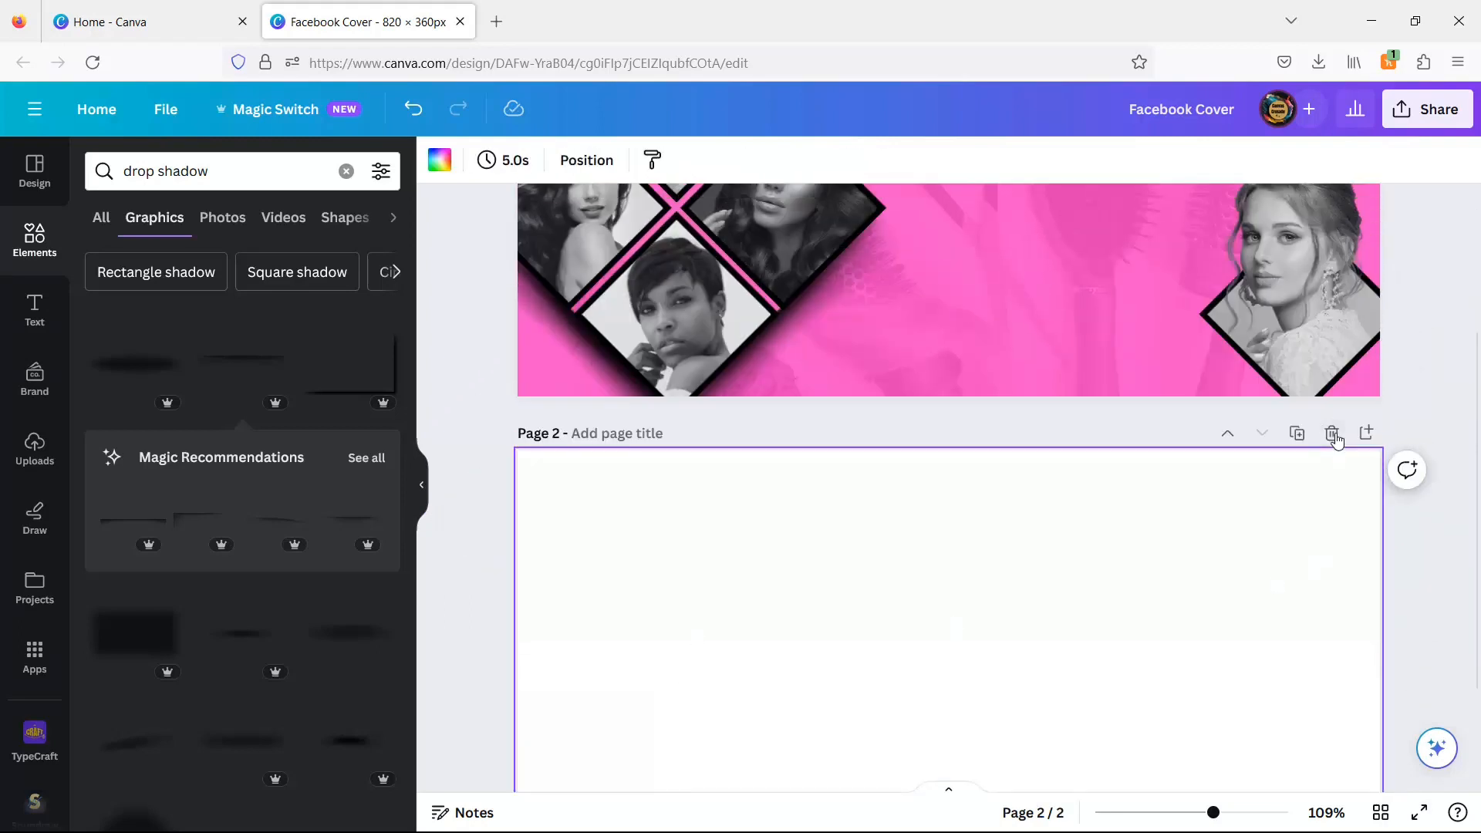
{"action": "left_click", "coordinate": [1332, 432]}
- Move the shadow copy to the separate lower-right diamond, rotate it to the opposite diagonal and fit it under the diamond's lower-right edge
{"action": "left_click_drag", "start_coordinate": [604, 636], "coordinate": [1115, 602]}
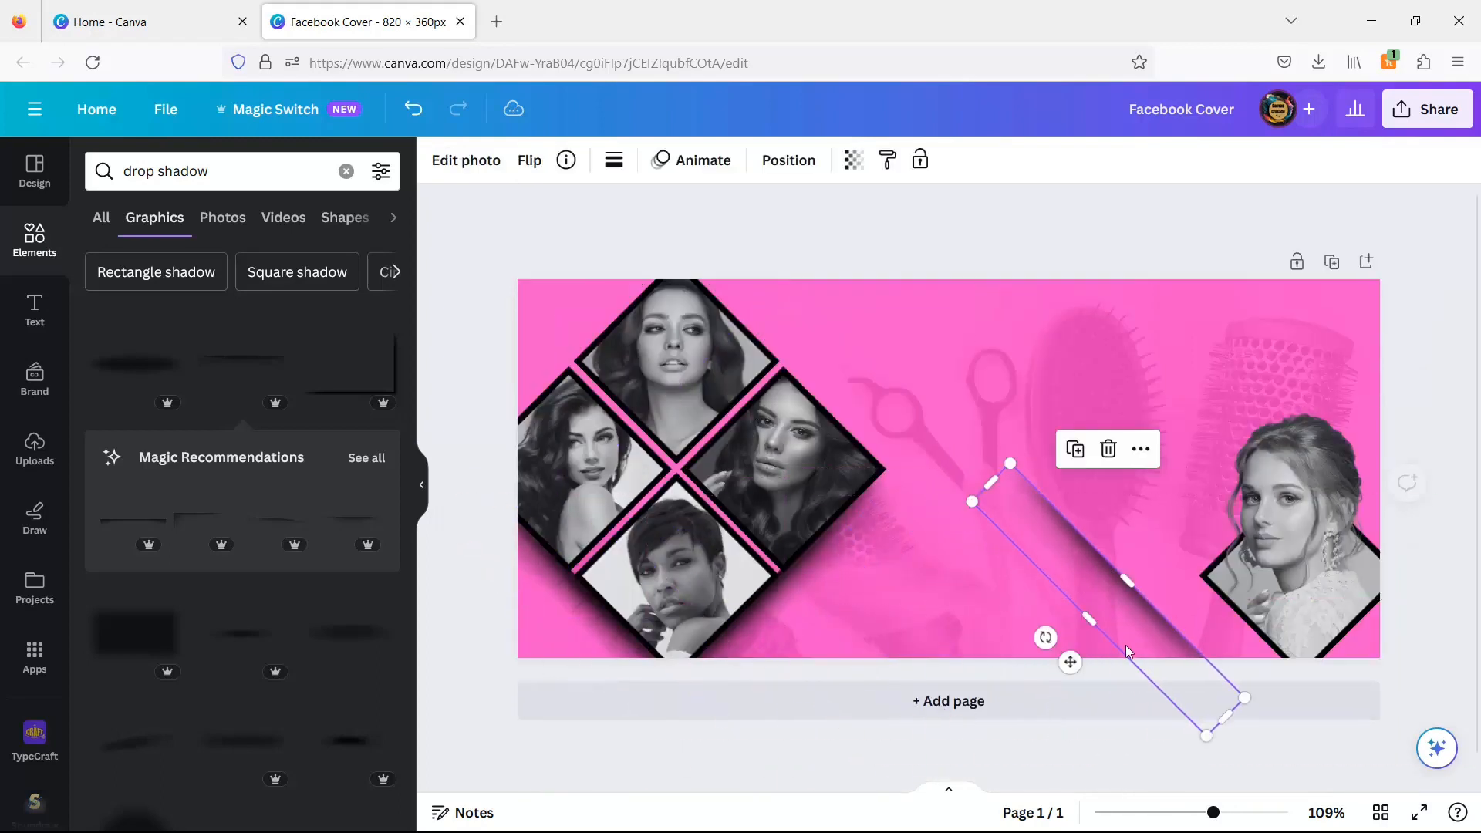
{"action": "left_click_drag", "start_coordinate": [1047, 639], "coordinate": [1158, 678]}
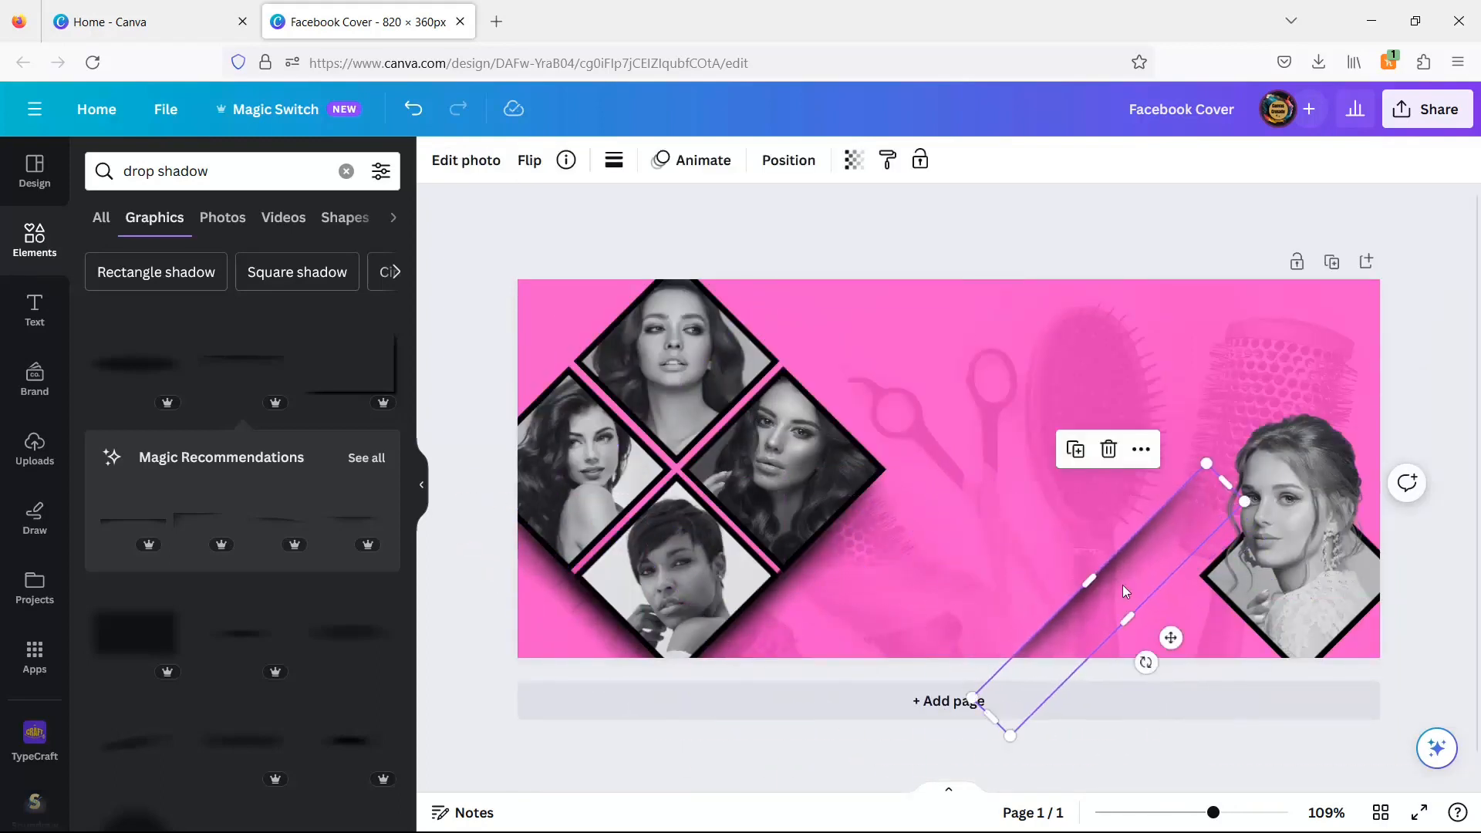
{"action": "left_click_drag", "start_coordinate": [1123, 585], "coordinate": [1360, 664]}
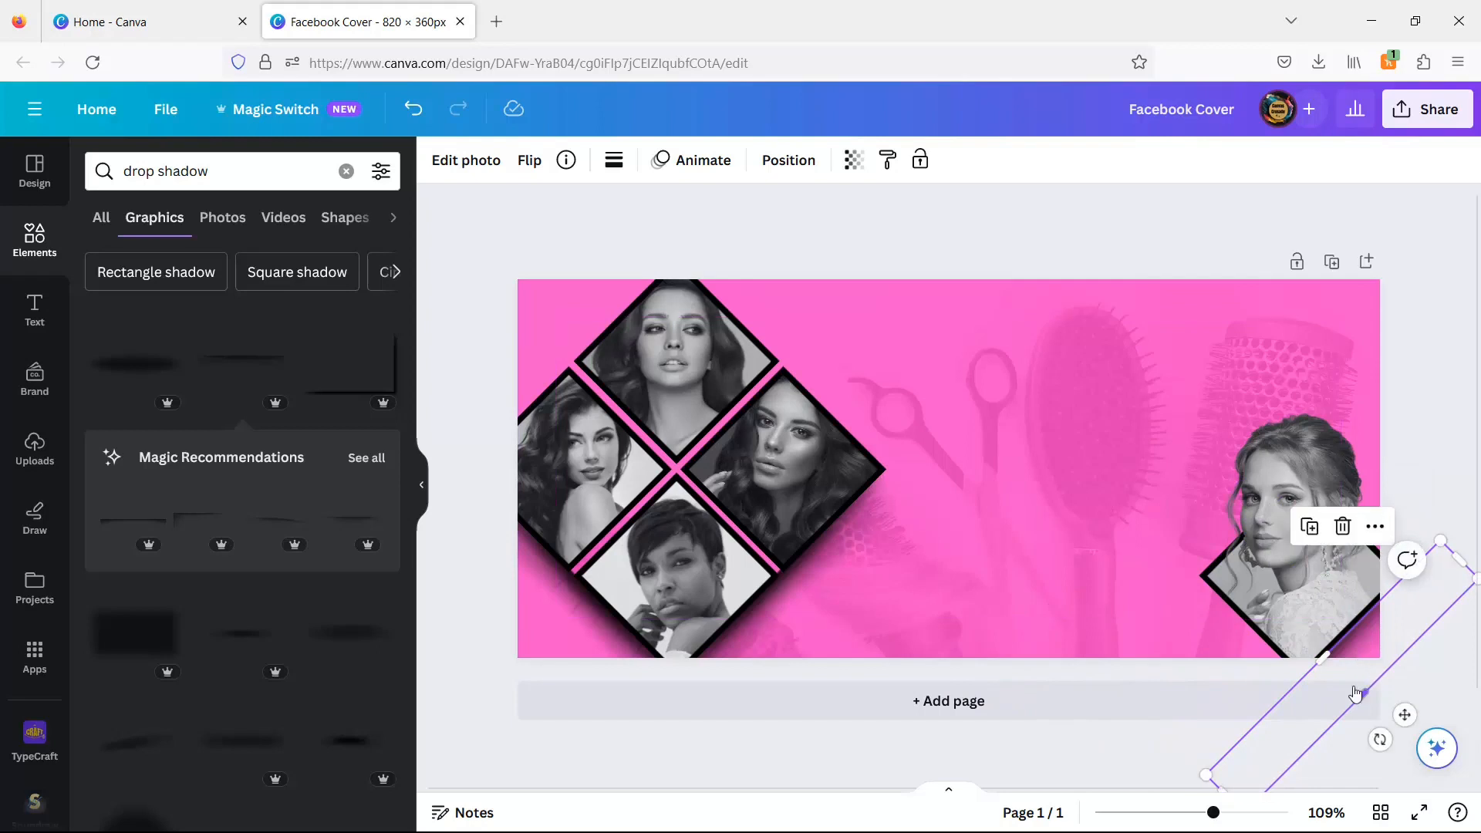
{"action": "mouse_move", "coordinate": [1446, 541]}
{"action": "left_mouse_down"}
{"action": "mouse_move", "coordinate": [1402, 615]}
{"action": "mouse_move", "coordinate": [1439, 524]}
{"action": "left_mouse_up"}
{"action": "left_click", "coordinate": [1440, 453]}
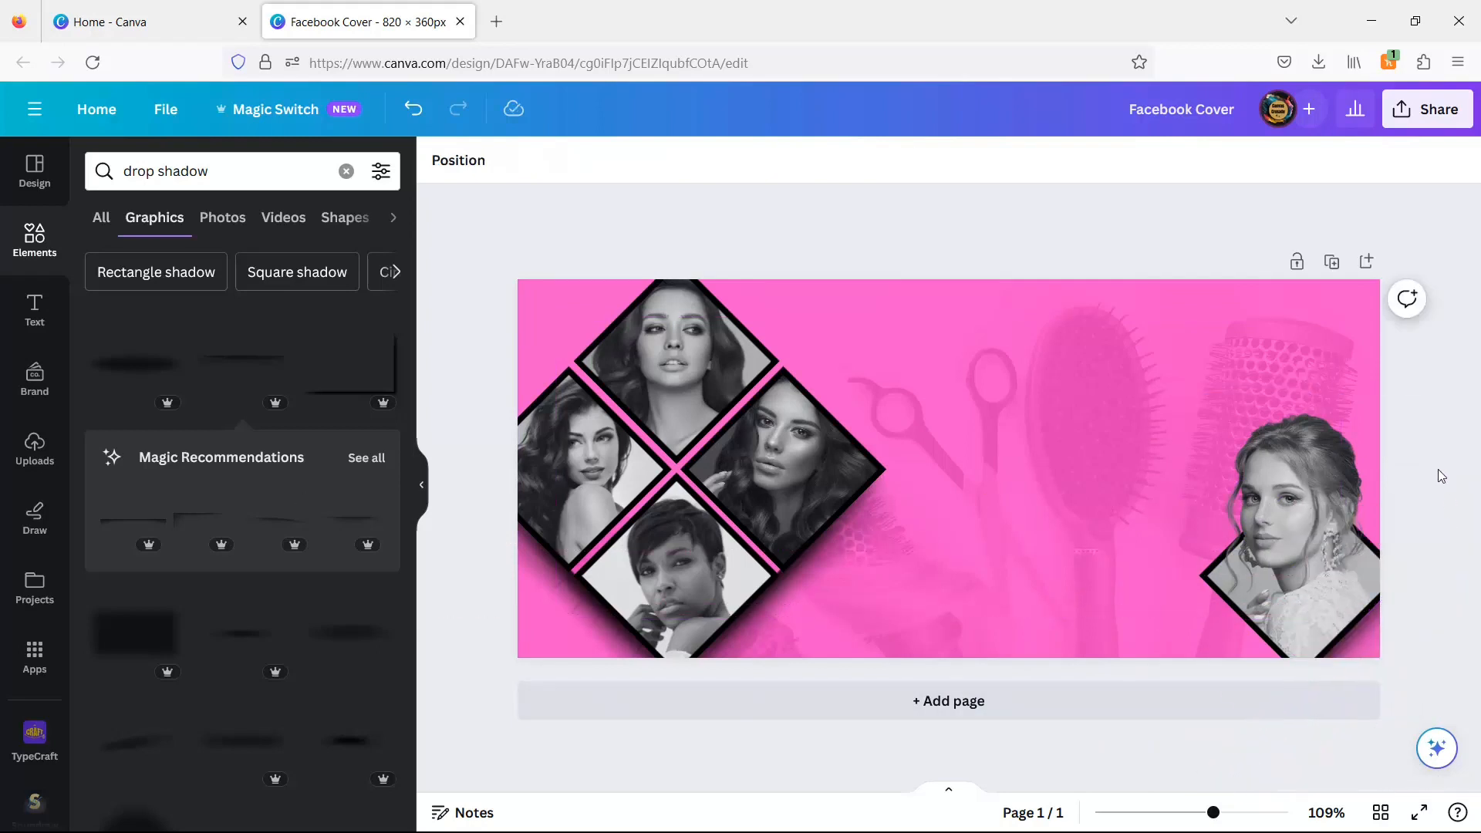
{"action": "left_click_drag", "start_coordinate": [1364, 637], "coordinate": [1405, 616]}
{"action": "left_click", "coordinate": [1450, 409]}
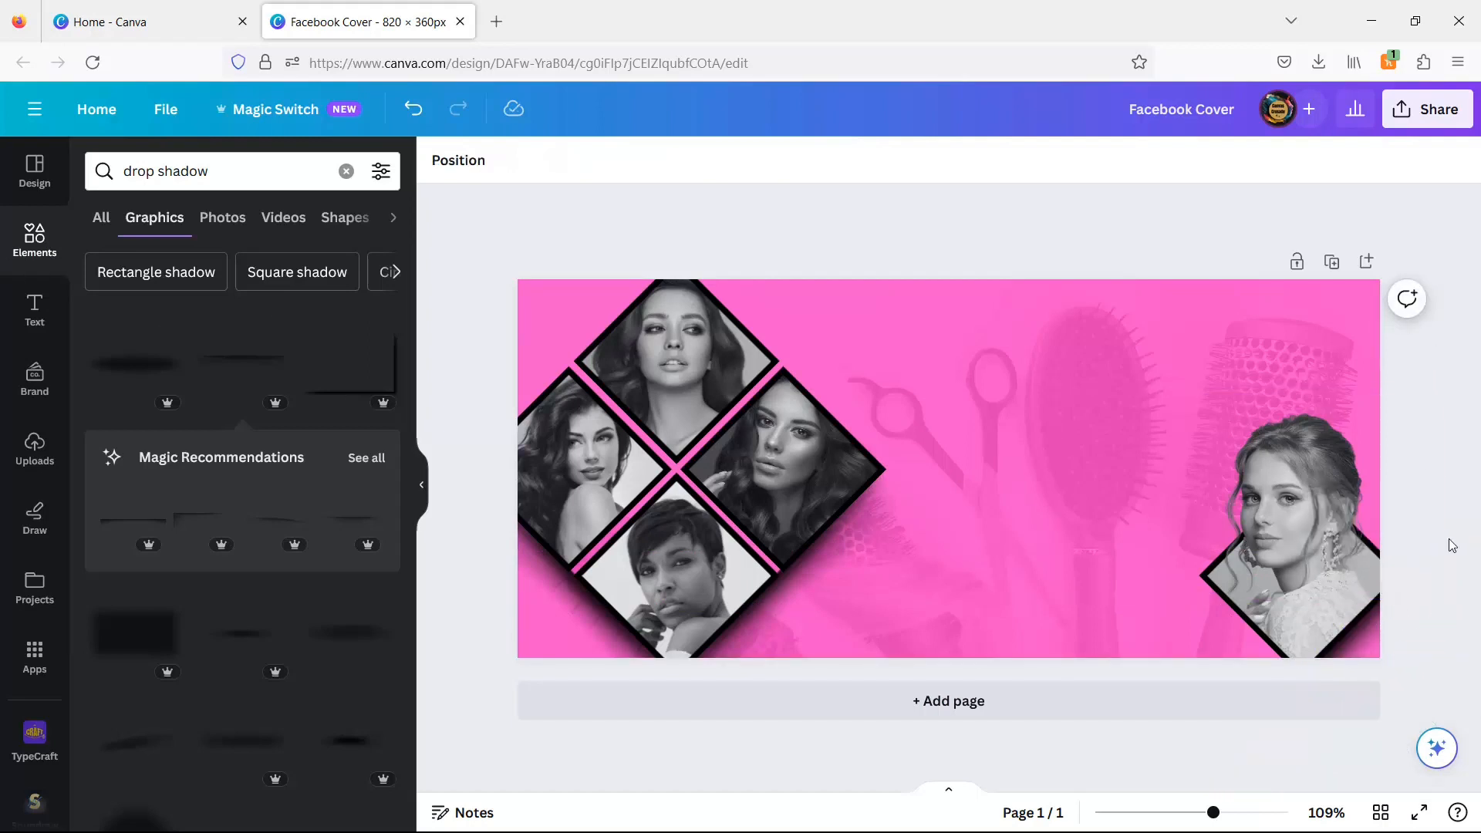
- Copy the cluster's lower-left shadow to the separate lower-right diamond, shorten it and fit it along that diamond's lower-left edge
{"action": "left_click_drag", "start_coordinate": [1358, 627], "coordinate": [542, 481]}
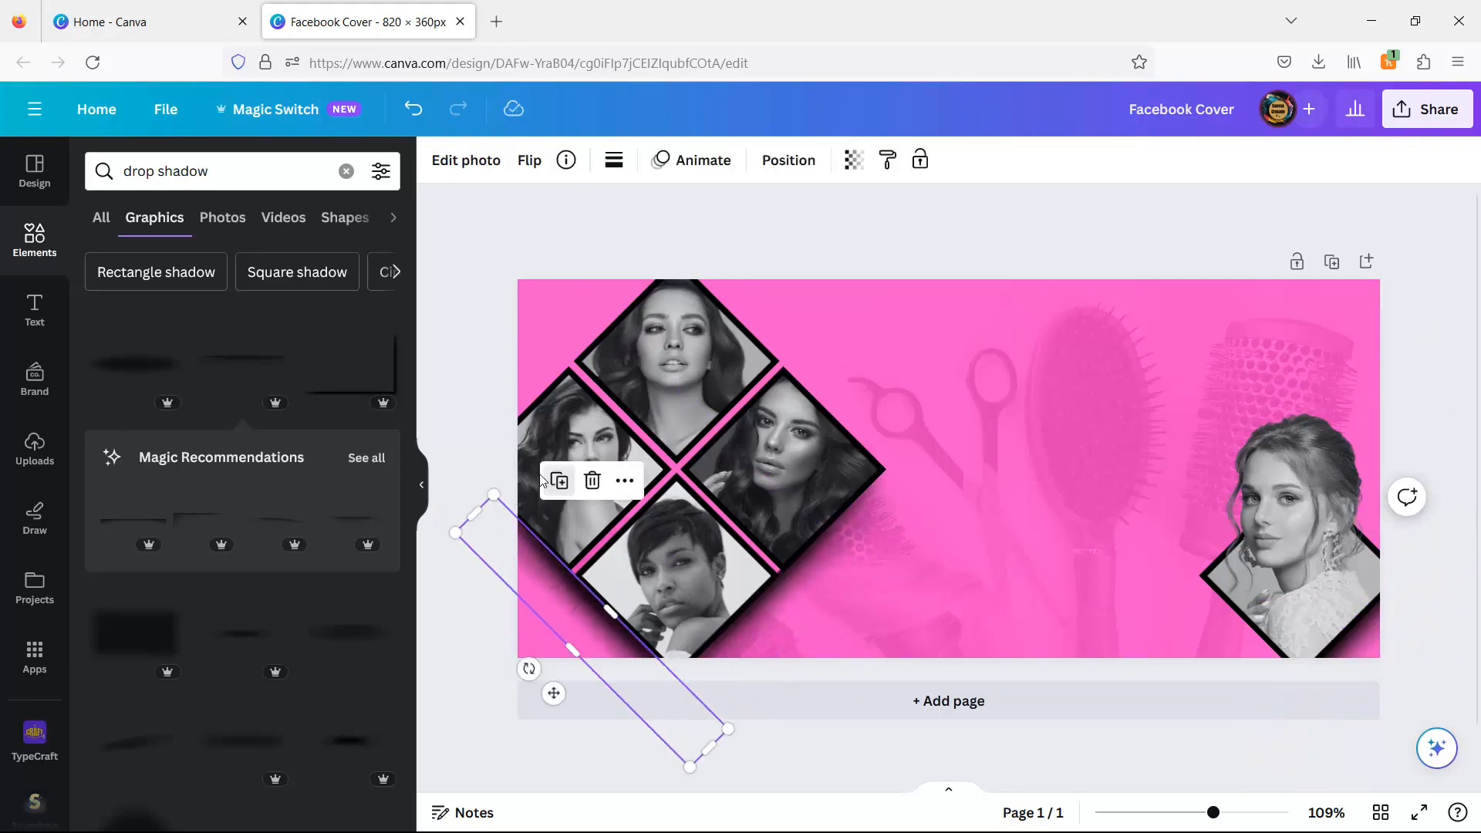
{"action": "left_click_drag", "start_coordinate": [647, 681], "coordinate": [1296, 708]}
{"action": "left_click_drag", "start_coordinate": [1128, 538], "coordinate": [1186, 593]}
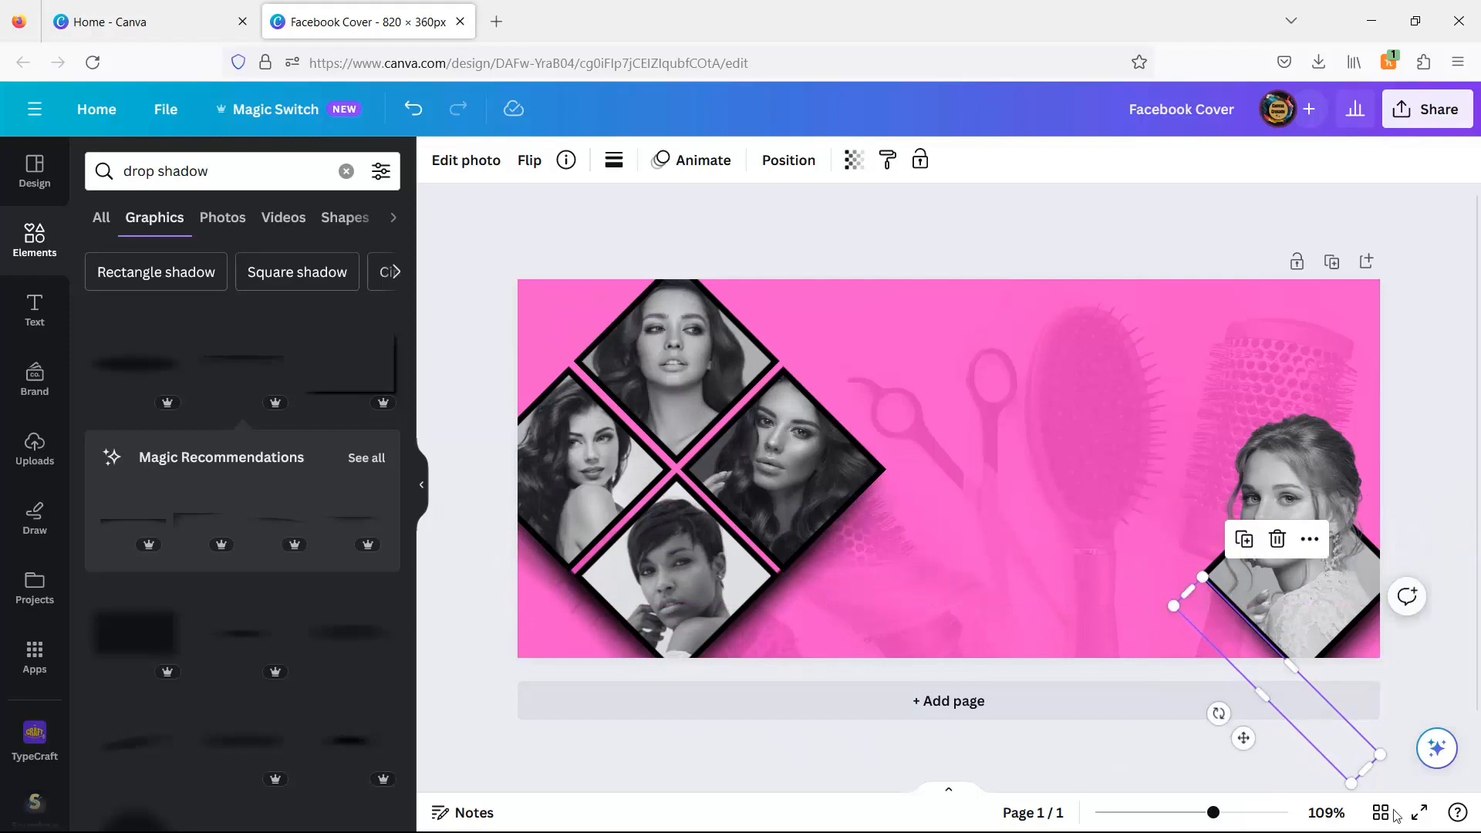
{"action": "left_click_drag", "start_coordinate": [1345, 765], "coordinate": [1217, 684]}
{"action": "left_click", "coordinate": [1437, 446]}
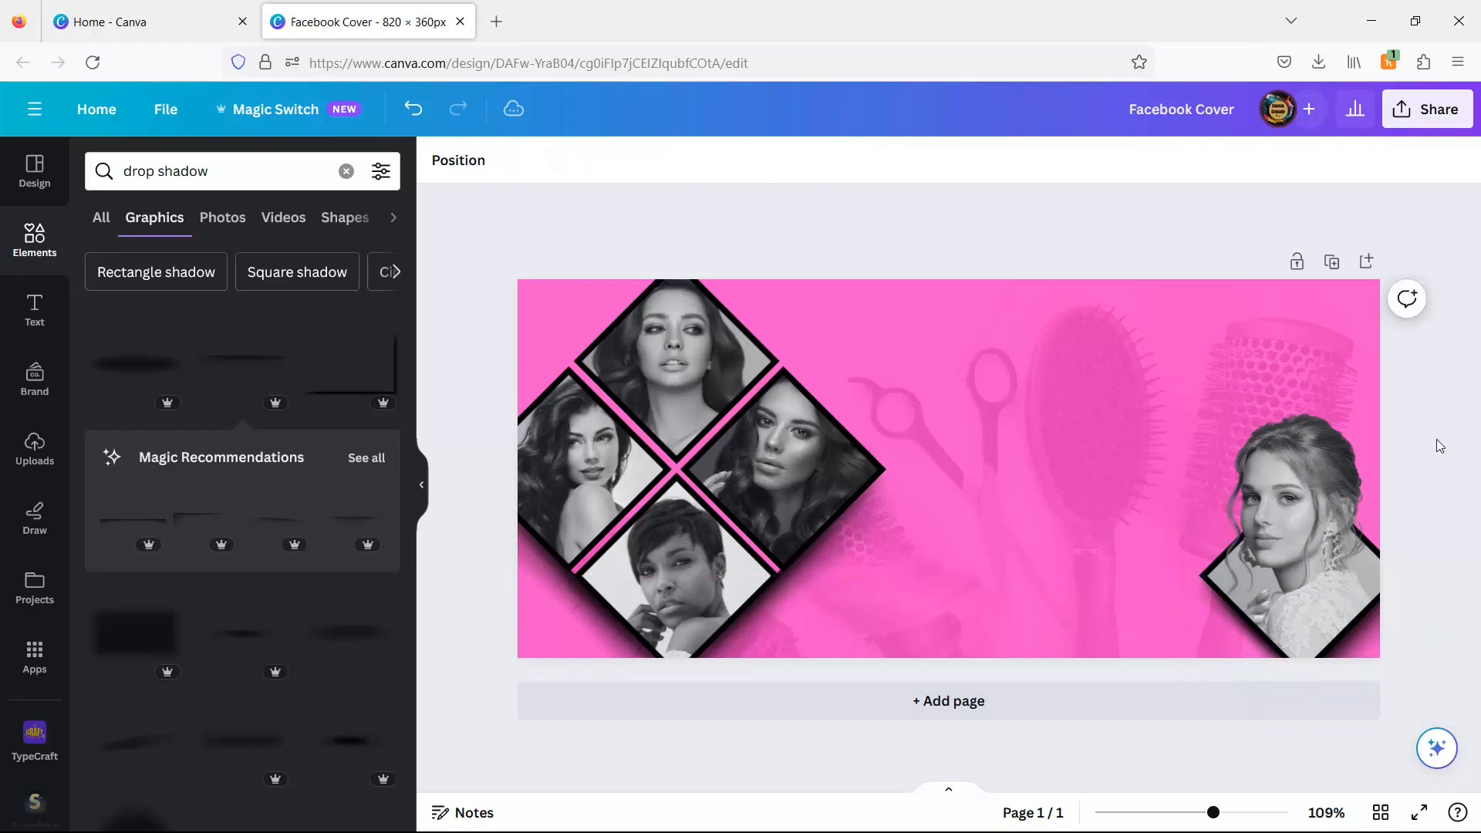
- Shrink the shadow under the separate diamond's lower-right edge and reposition it tightly against the border
{"action": "left_click", "coordinate": [1364, 628]}
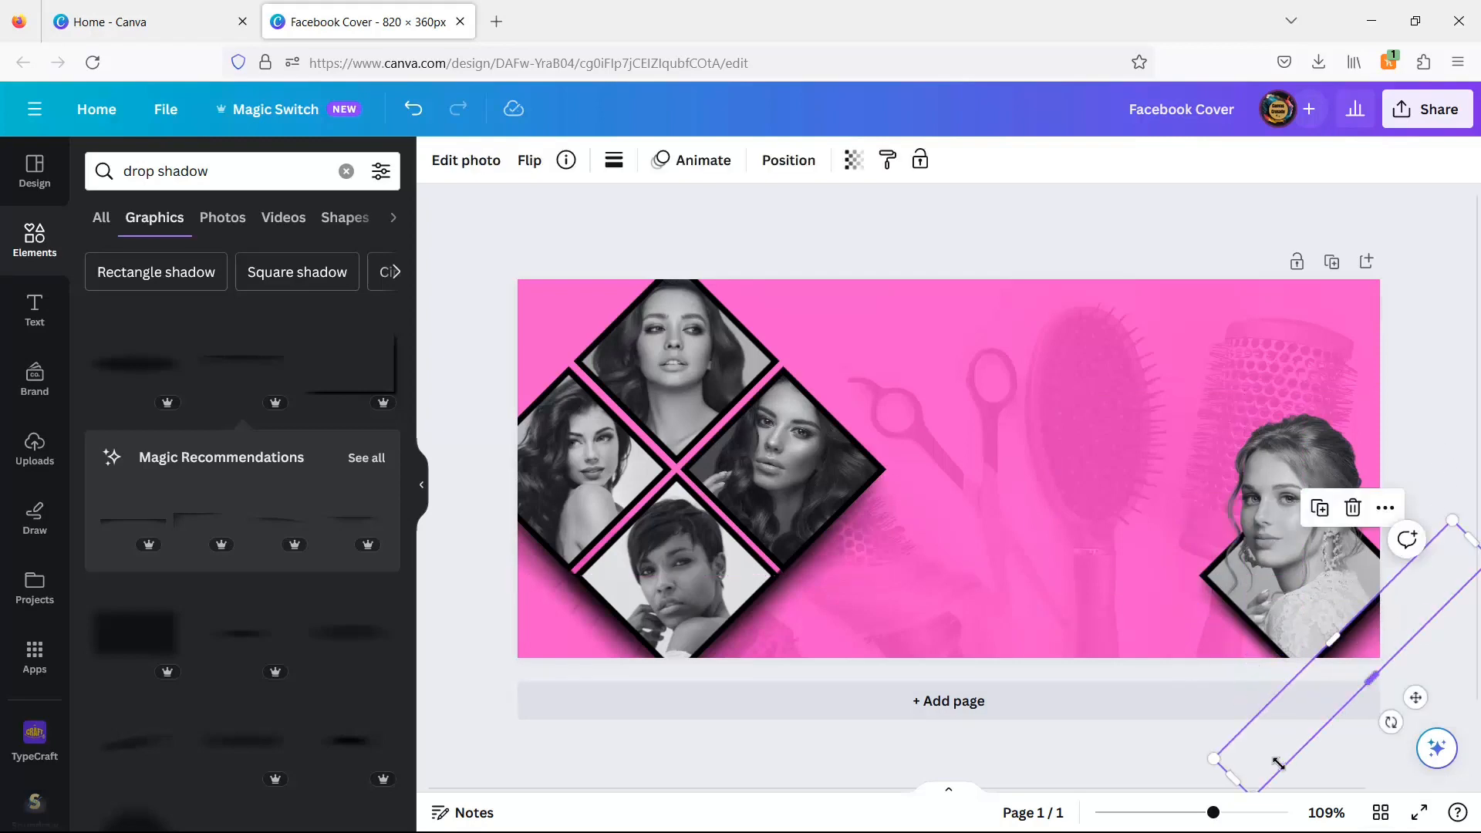
{"action": "left_click_drag", "start_coordinate": [1386, 620], "coordinate": [1395, 652]}
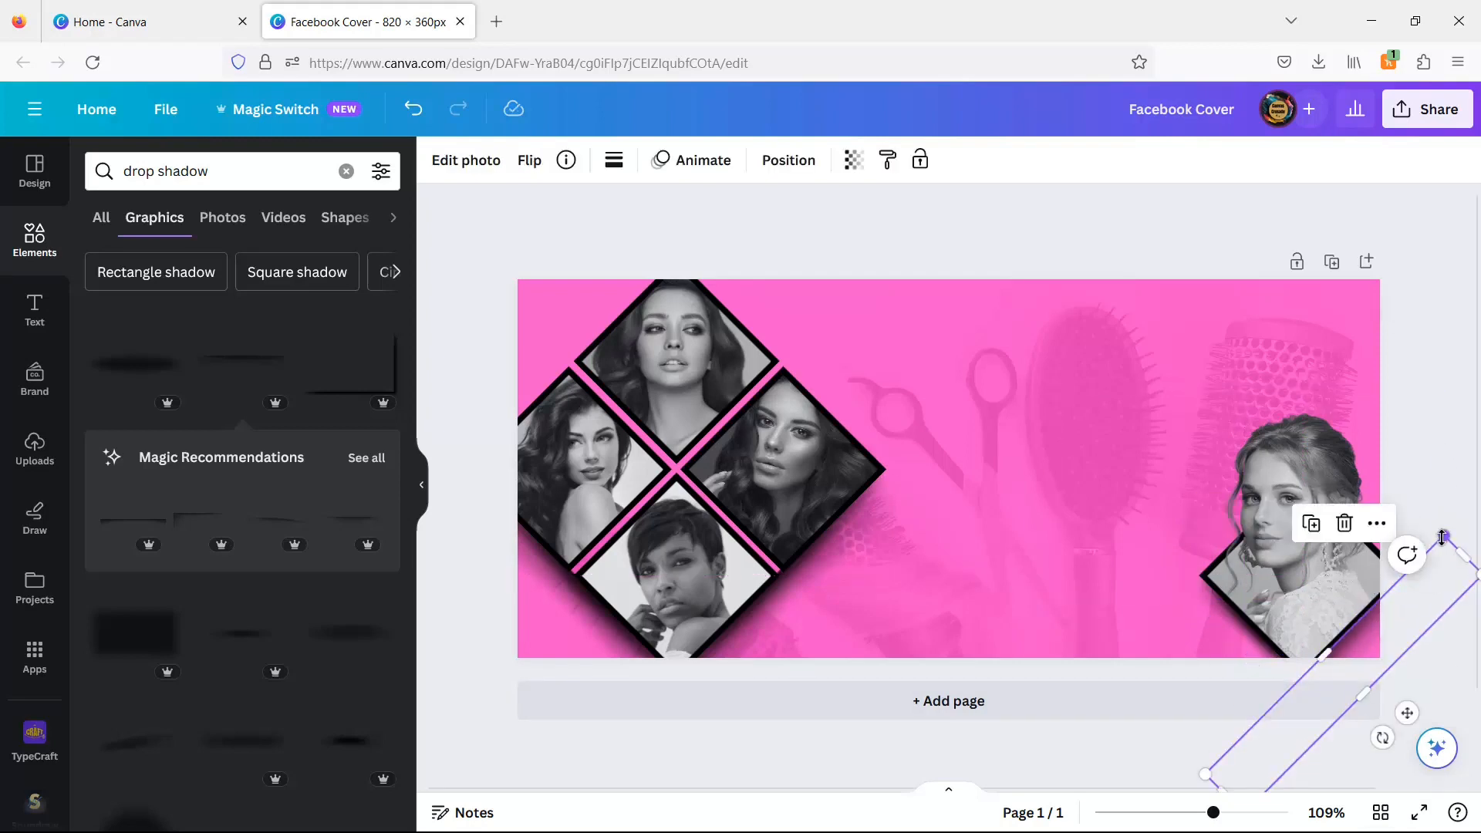
{"action": "left_click_drag", "start_coordinate": [1443, 538], "coordinate": [1422, 588]}
{"action": "left_click_drag", "start_coordinate": [1301, 732], "coordinate": [1328, 696]}
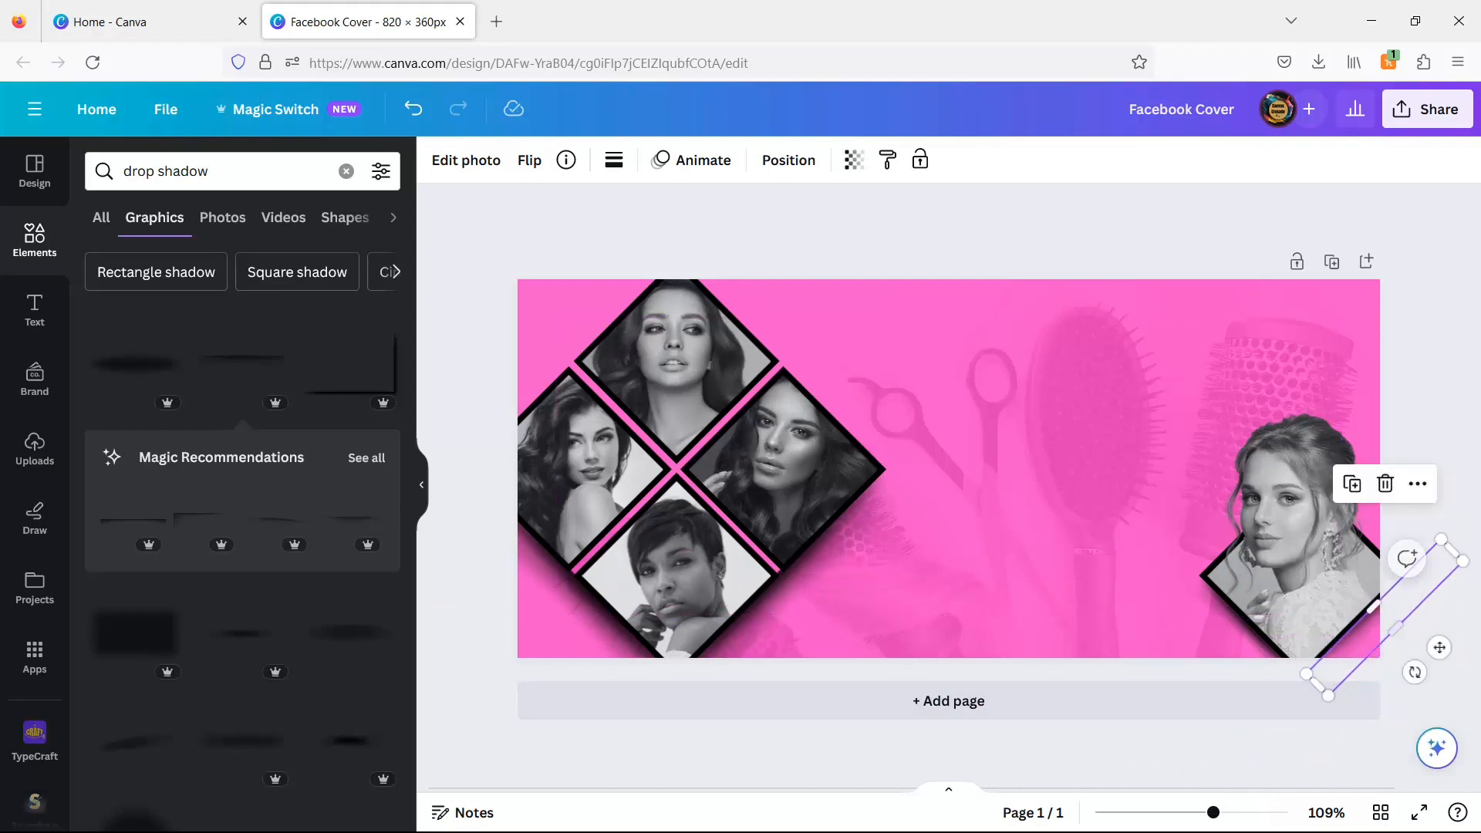
{"action": "left_click_drag", "start_coordinate": [1459, 562], "coordinate": [1436, 609]}
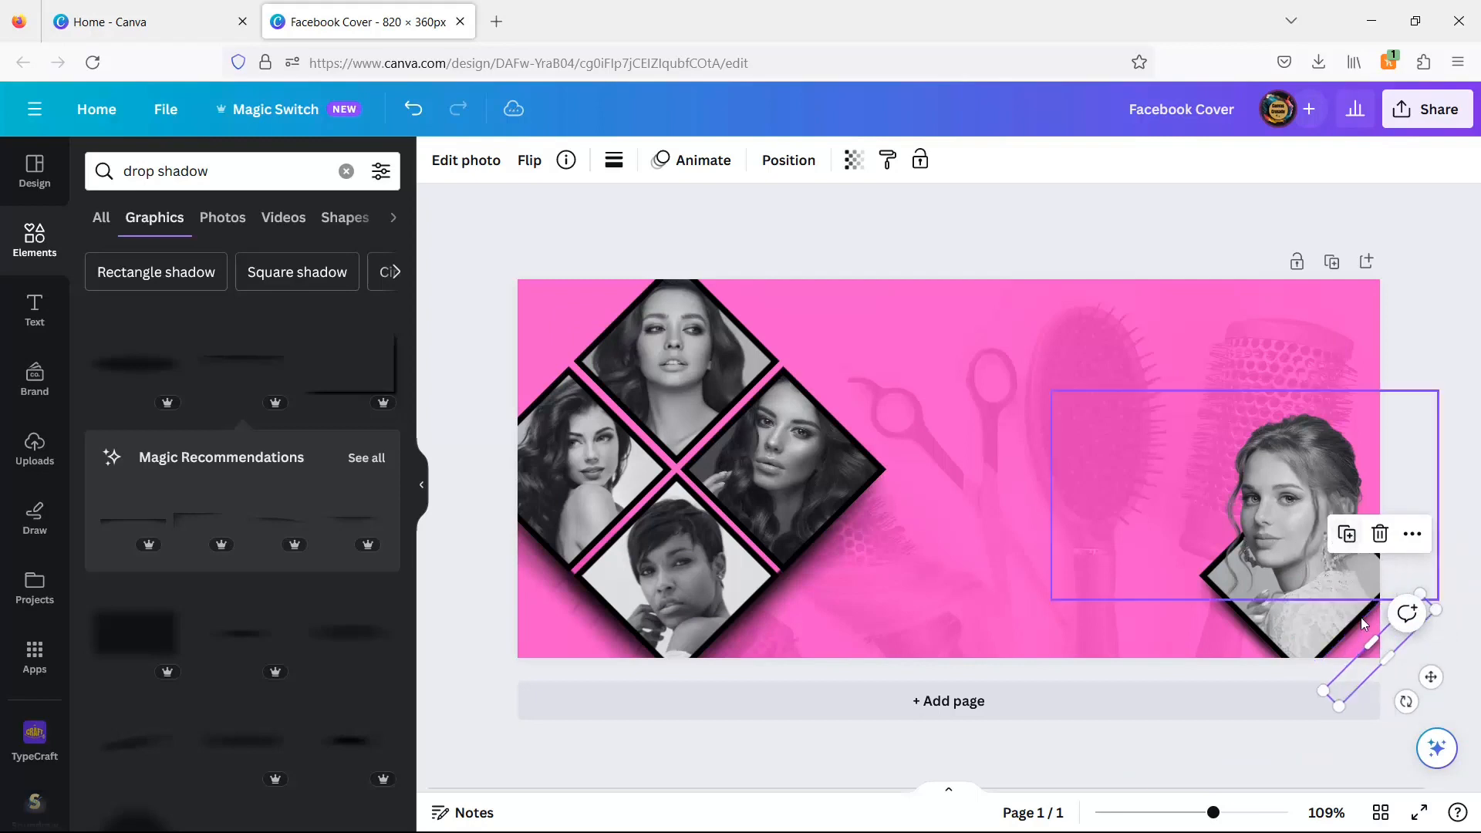
{"action": "left_click_drag", "start_coordinate": [1431, 679], "coordinate": [1407, 645]}
{"action": "left_click", "coordinate": [1436, 444]}
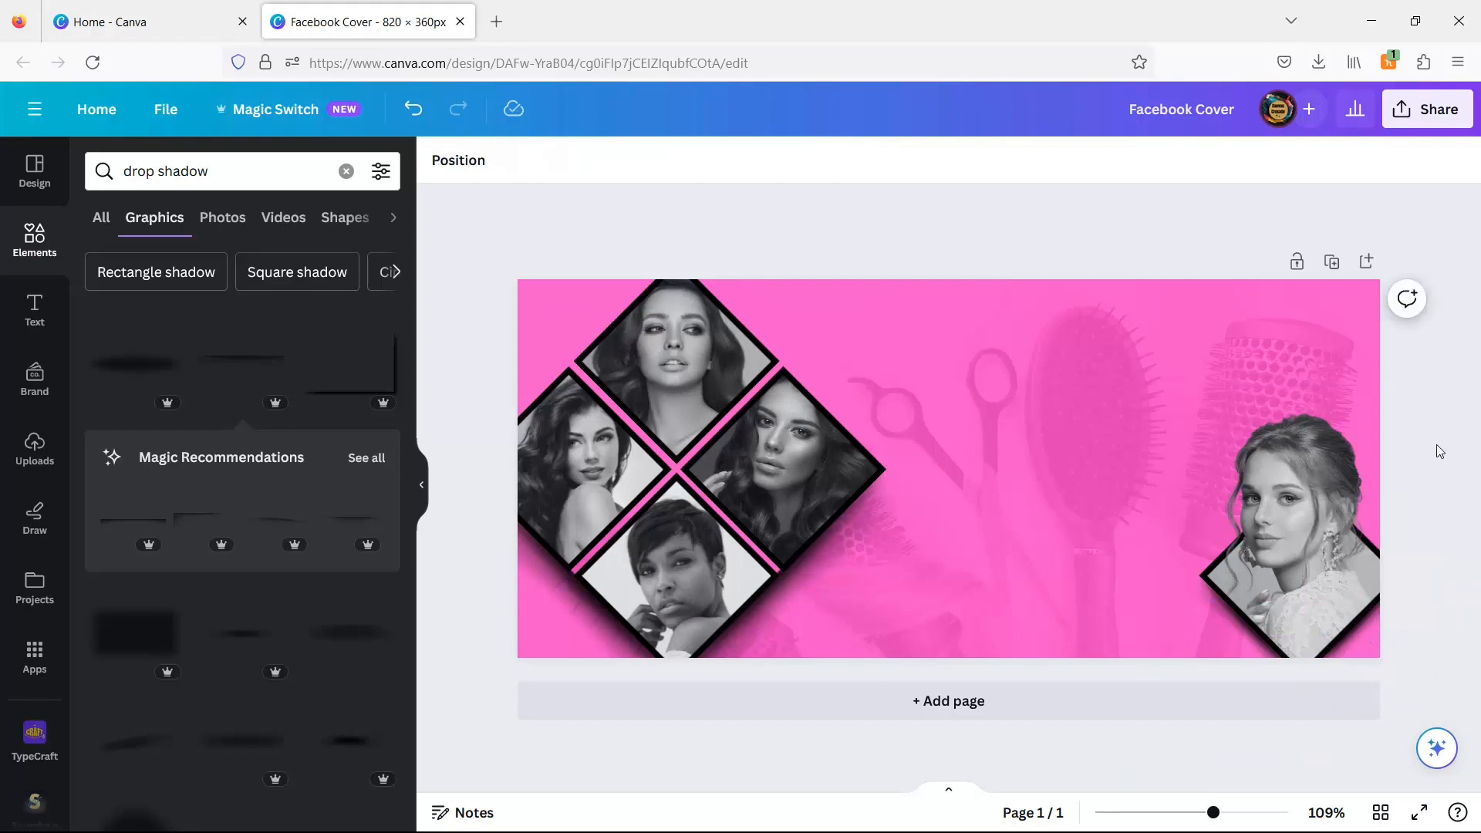
- Search the element graphics for "white sparkle" and add the thin cross-shaped star sparkle to the cover
{"action": "left_click", "coordinate": [346, 170]}
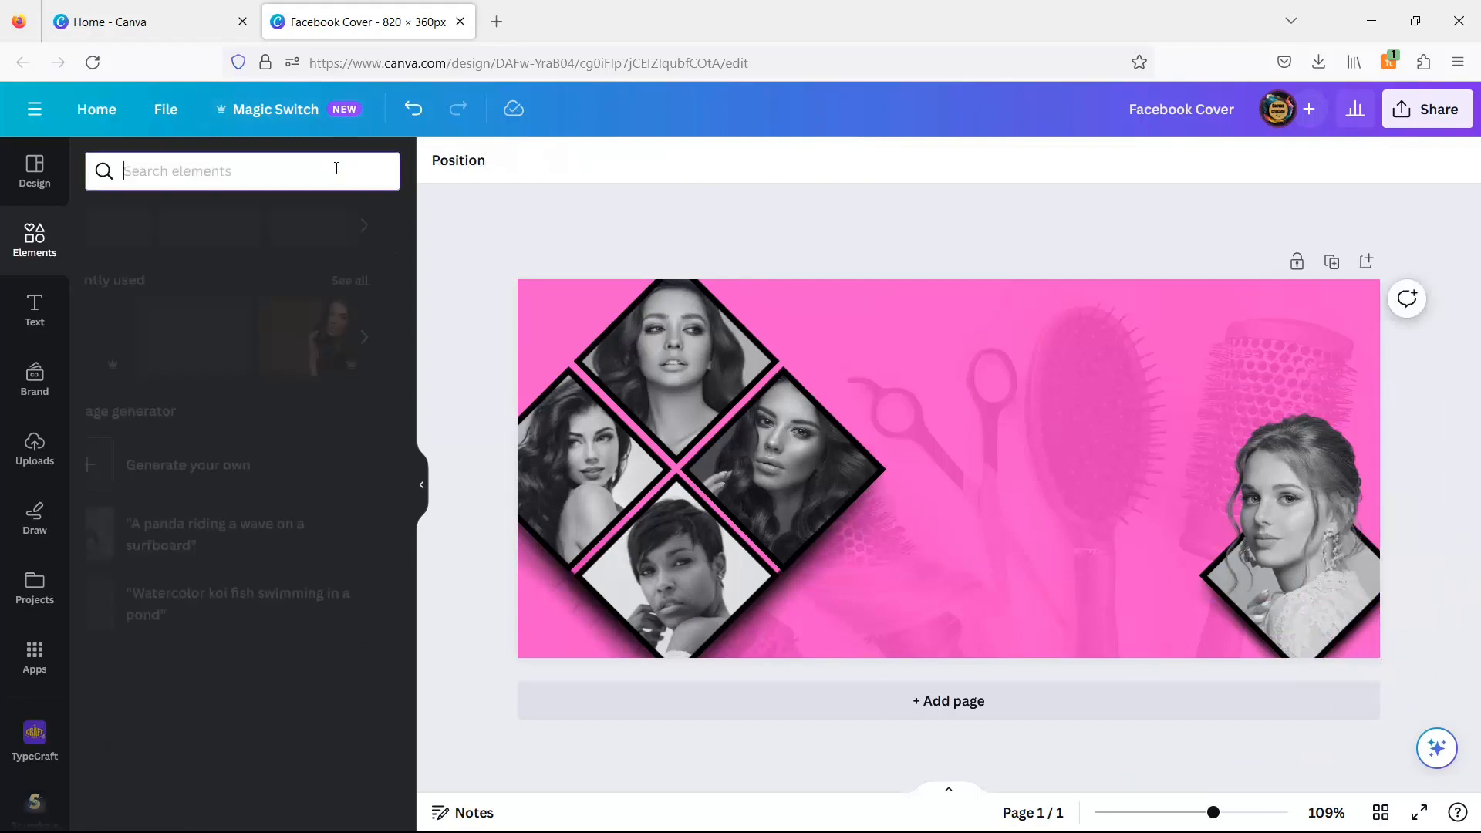
{"action": "type", "text": "white"}
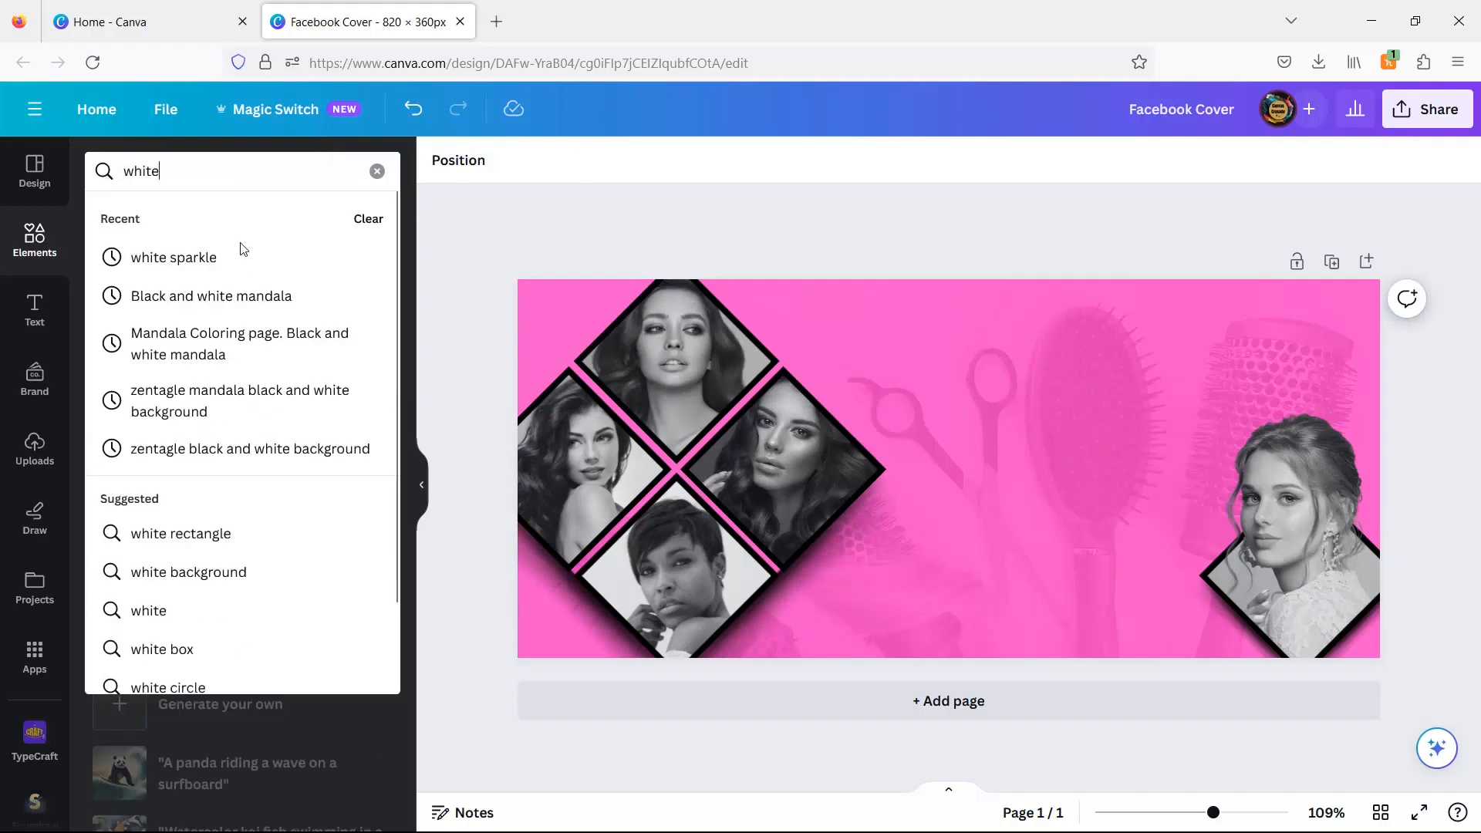
{"action": "left_click", "coordinate": [243, 254]}
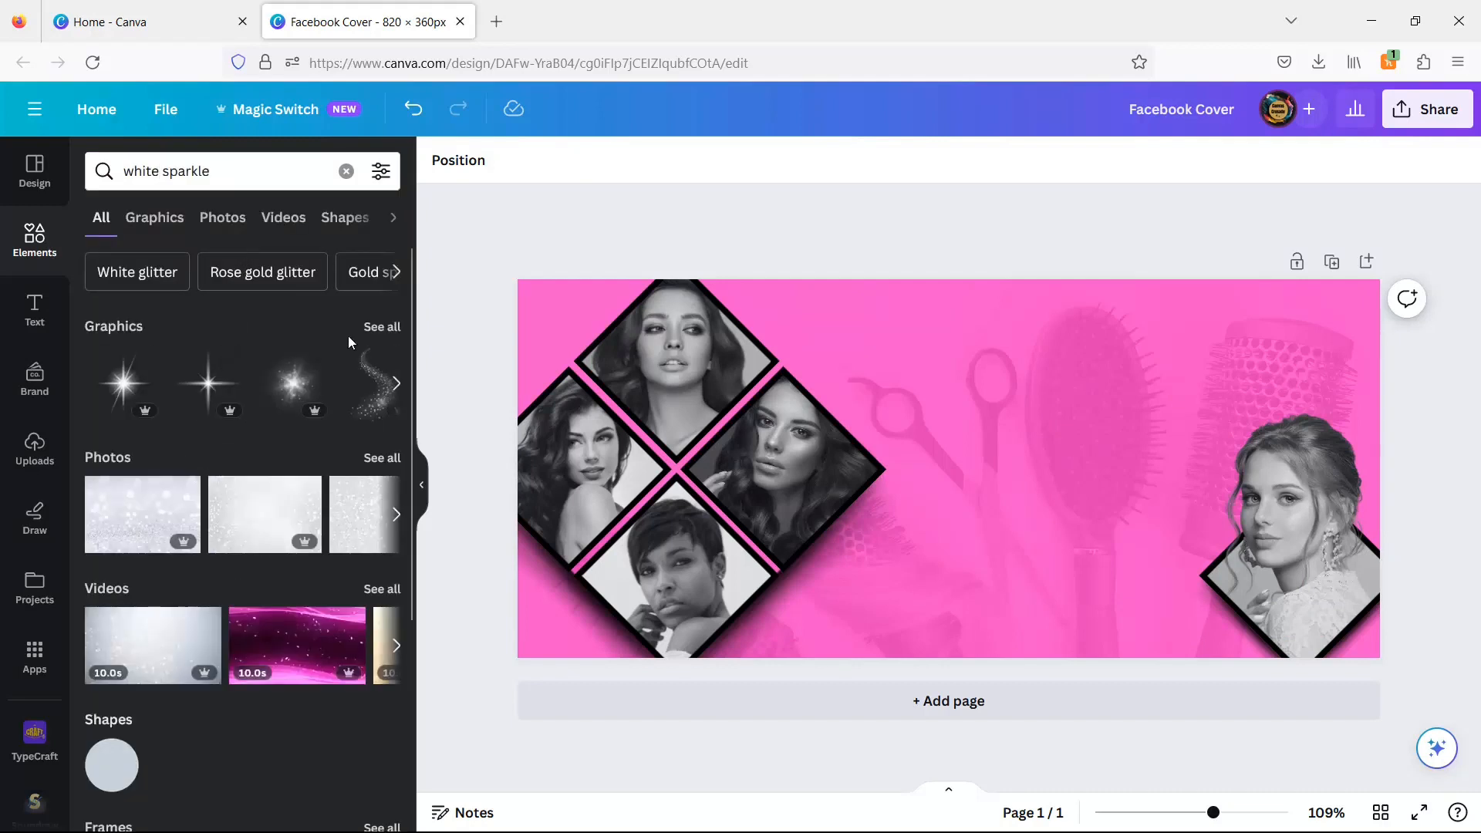
{"action": "left_click", "coordinate": [370, 327]}
{"action": "left_click", "coordinate": [242, 363]}
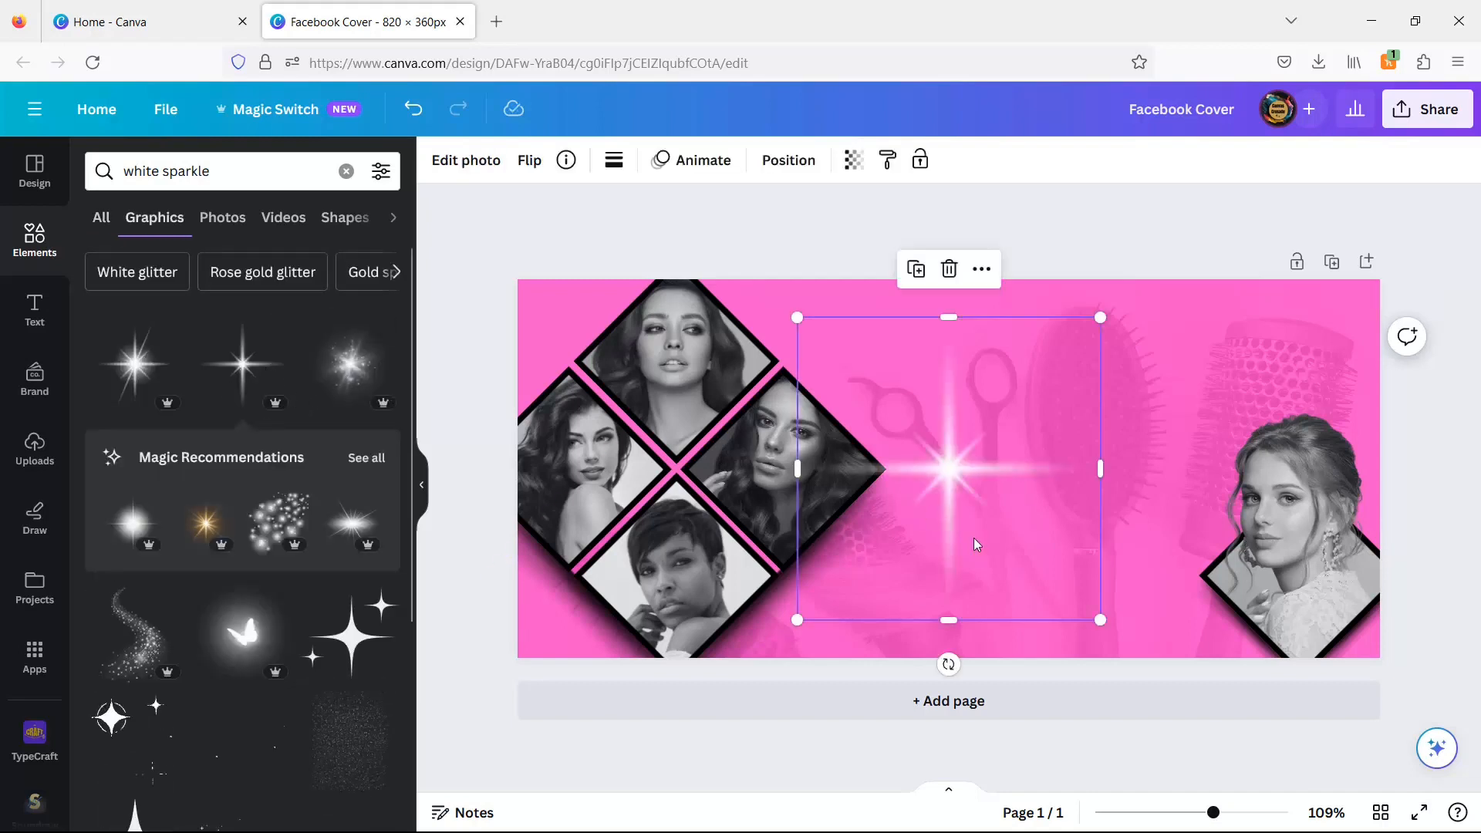
- Shrink the star sparkle, rotate it diagonally and place it on the gap between the cluster's right and bottom diamonds
{"action": "left_click_drag", "start_coordinate": [1101, 619], "coordinate": [762, 440]}
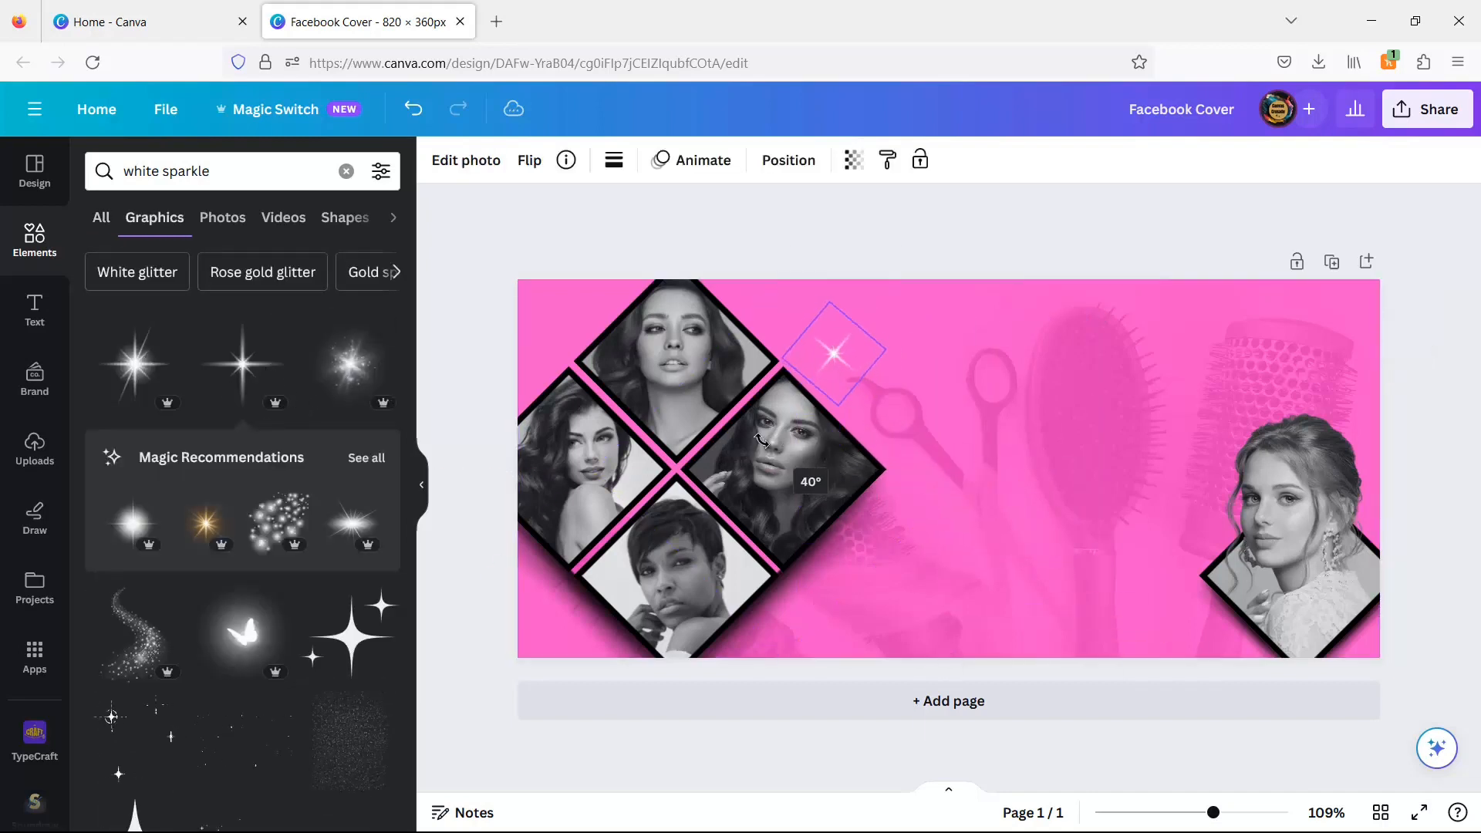
{"action": "left_click_drag", "start_coordinate": [834, 354], "coordinate": [772, 548]}
{"action": "left_click", "coordinate": [771, 556]}
{"action": "left_click", "coordinate": [774, 551]}
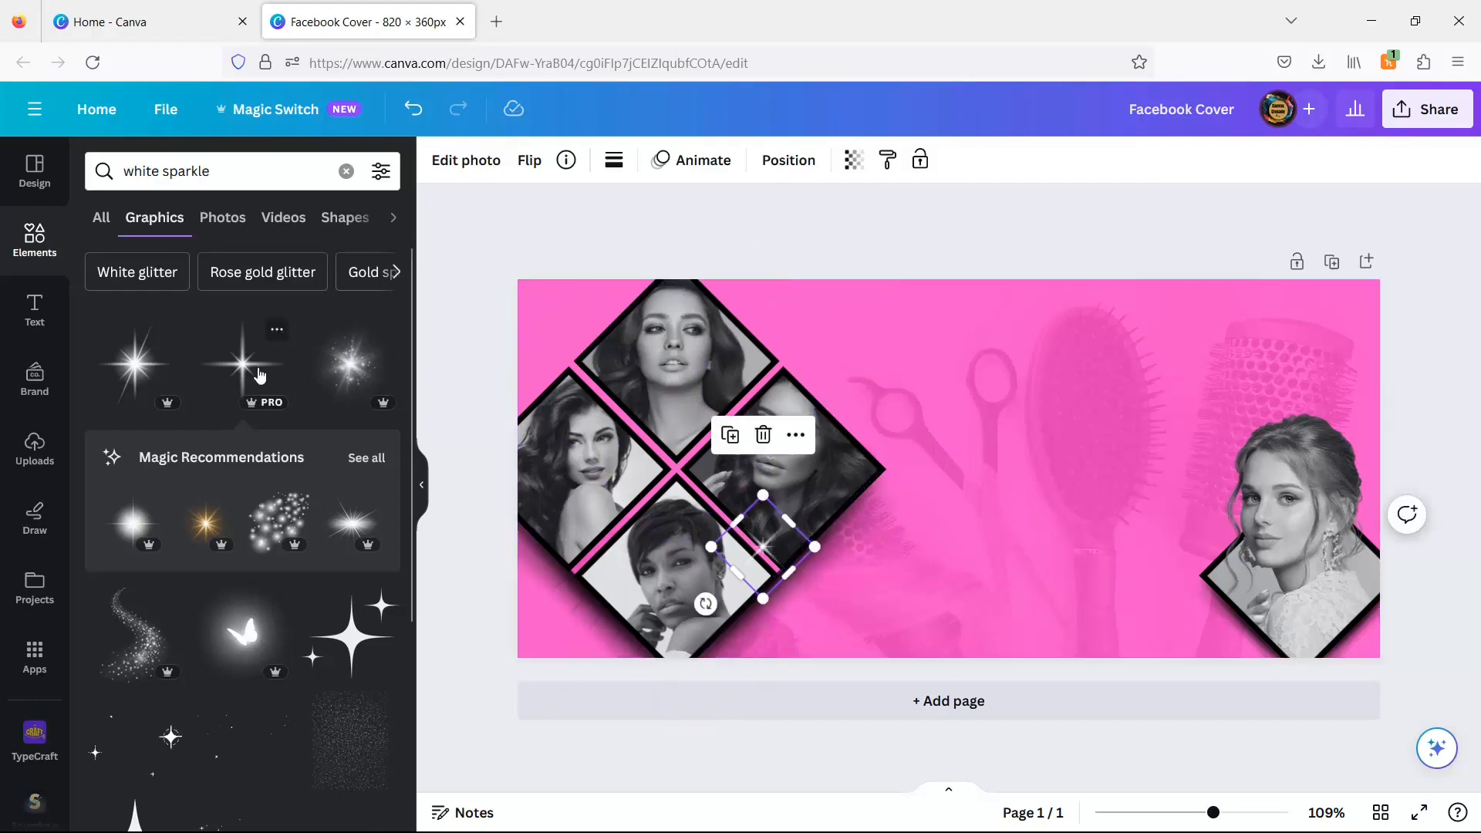
- Add the bright many-rayed white starburst from the sparkle graphics, shrink it and centre it where the four clustered diamonds meet
{"action": "scroll", "coordinate": [83, 521], "scroll_direction": "down", "scroll_amount": 4}
{"action": "scroll", "coordinate": [84, 521], "scroll_direction": "down", "scroll_amount": 5}
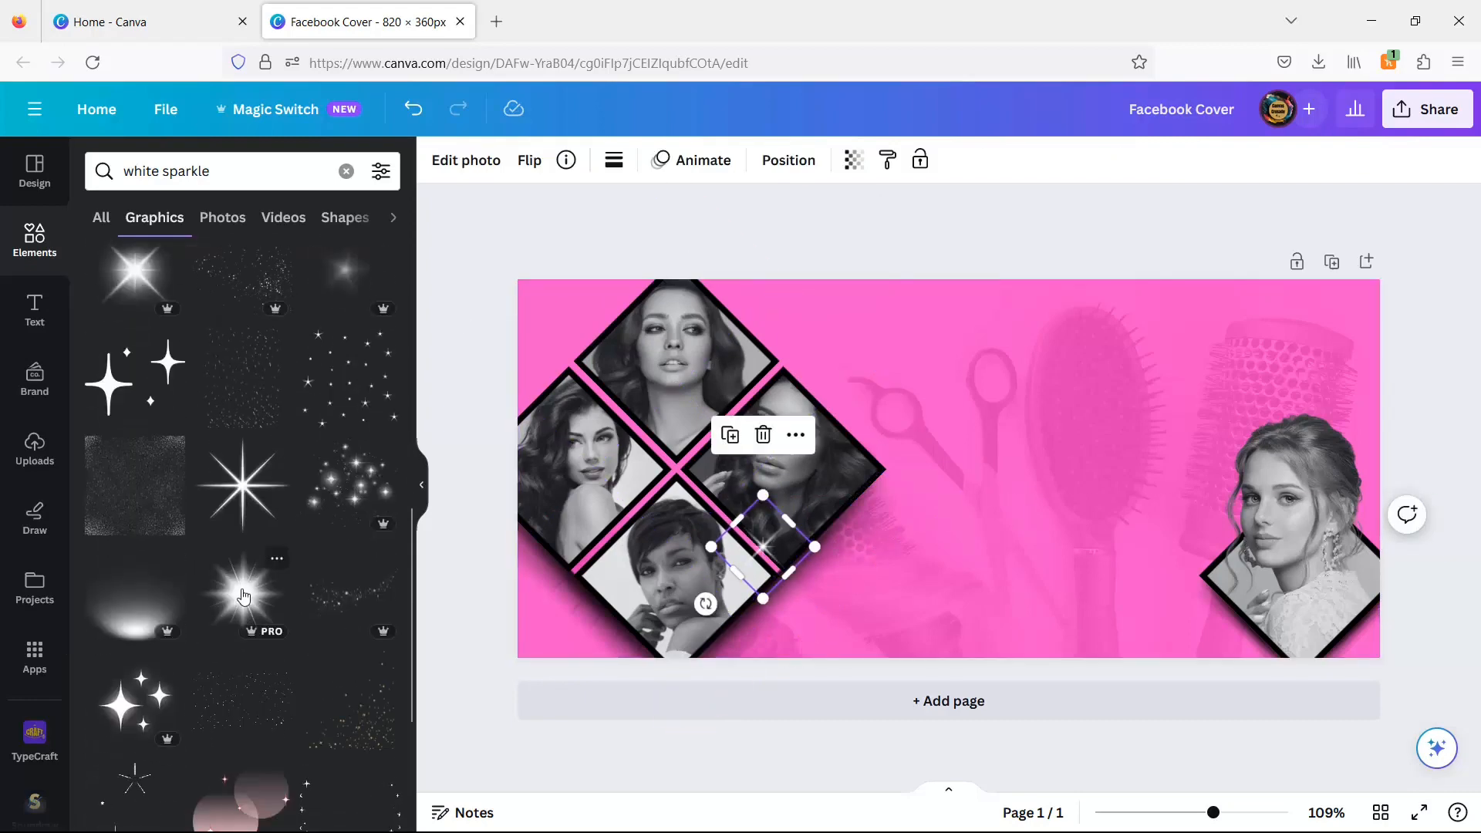
{"action": "left_click", "coordinate": [244, 595]}
{"action": "left_click_drag", "start_coordinate": [794, 619], "coordinate": [1114, 434]}
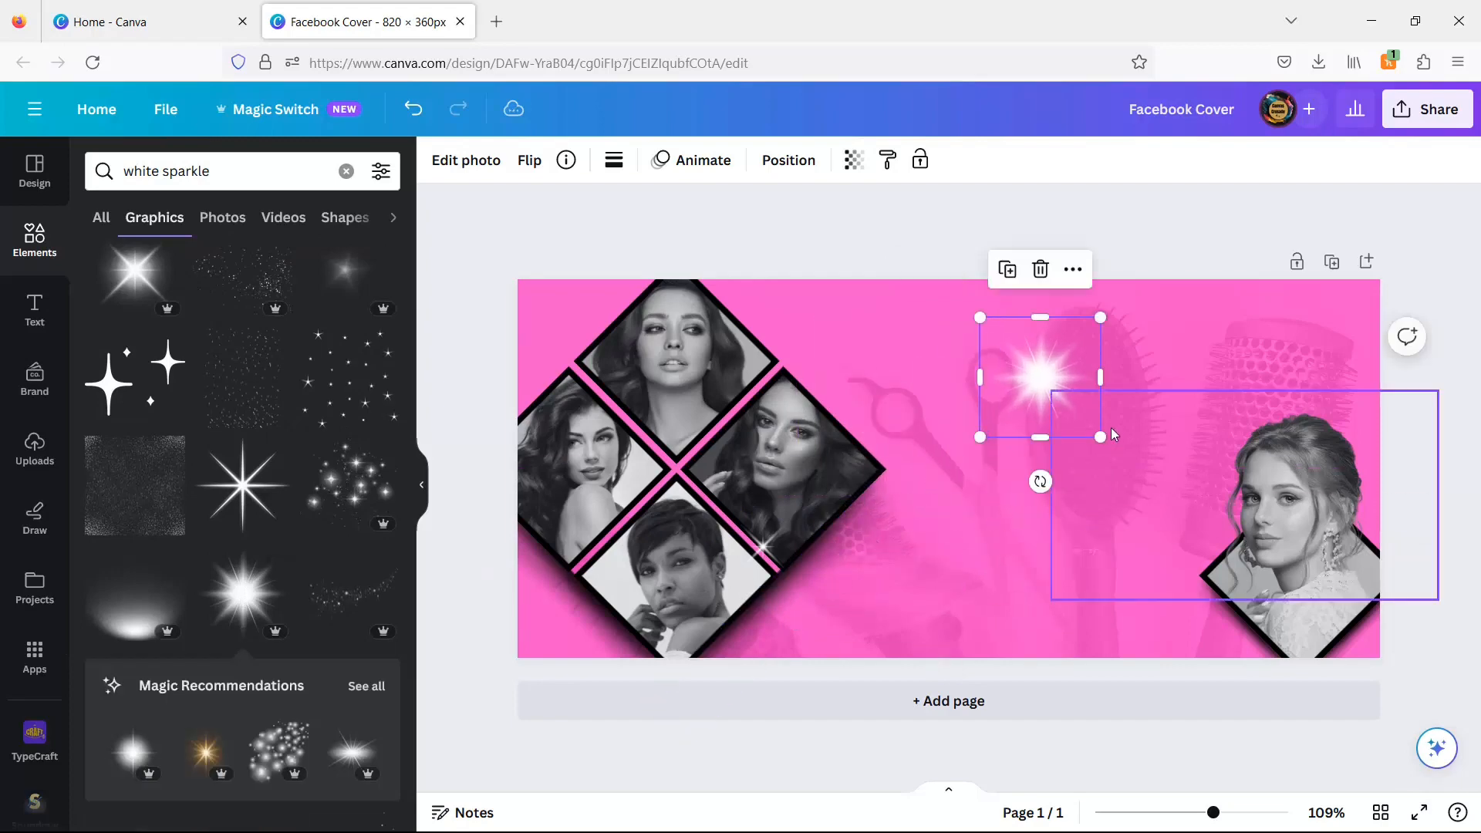
{"action": "left_click_drag", "start_coordinate": [1040, 378], "coordinate": [679, 464]}
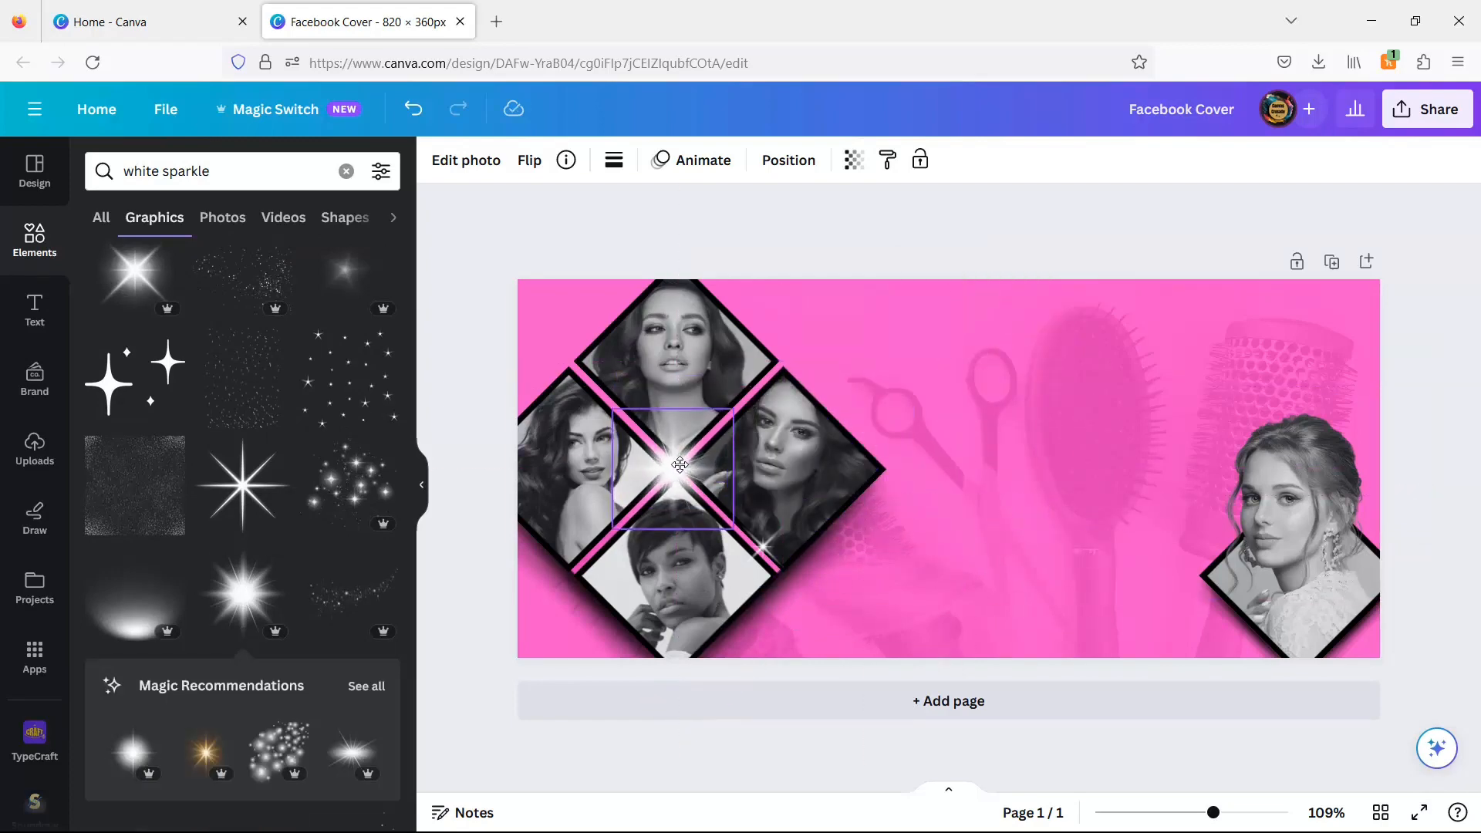
- Bring the cluster's top and bottom diamond photos forward in front of the central starburst
{"action": "left_click", "coordinate": [710, 308]}
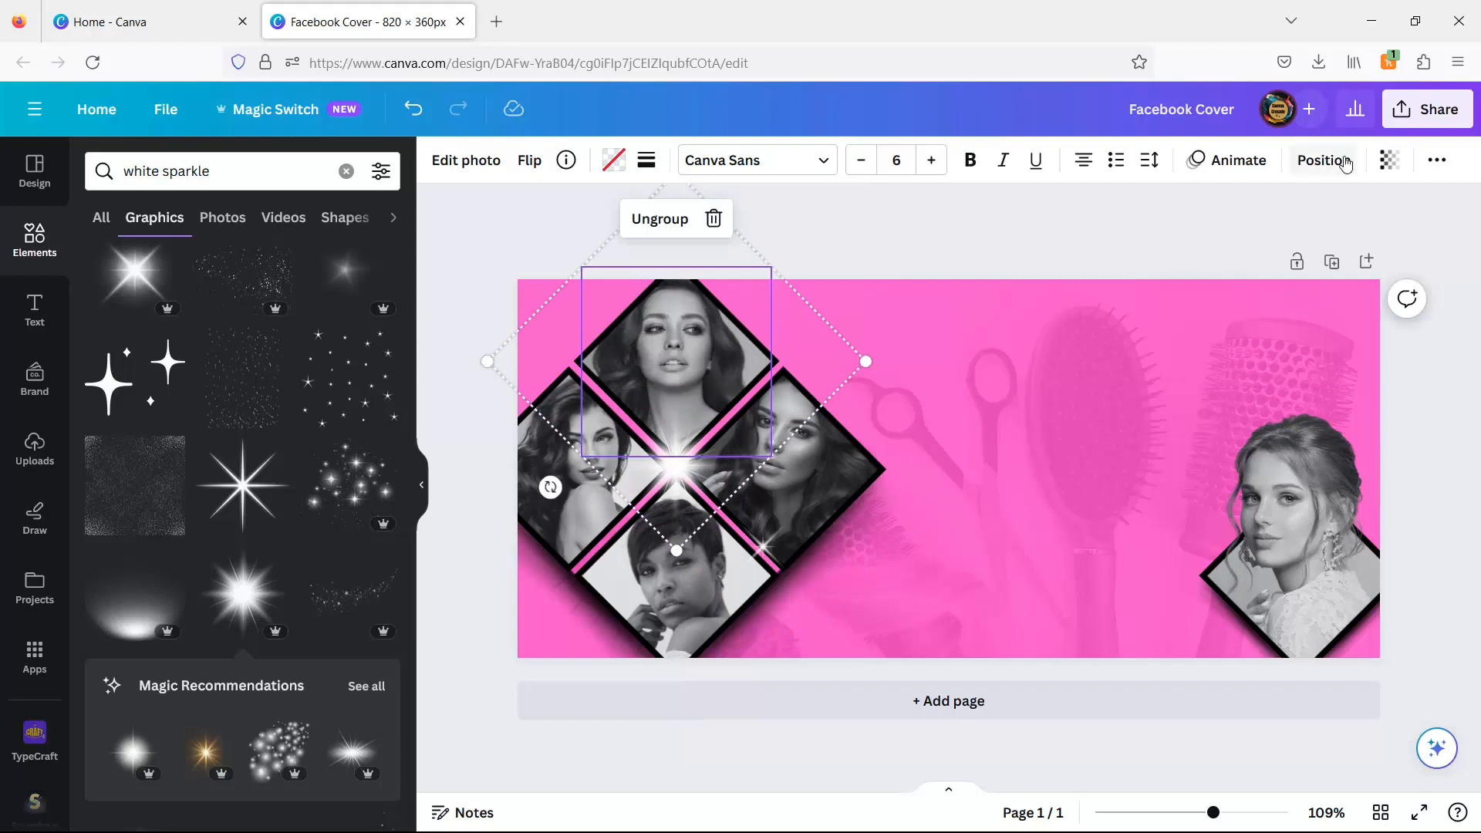
{"action": "left_click", "coordinate": [1324, 161]}
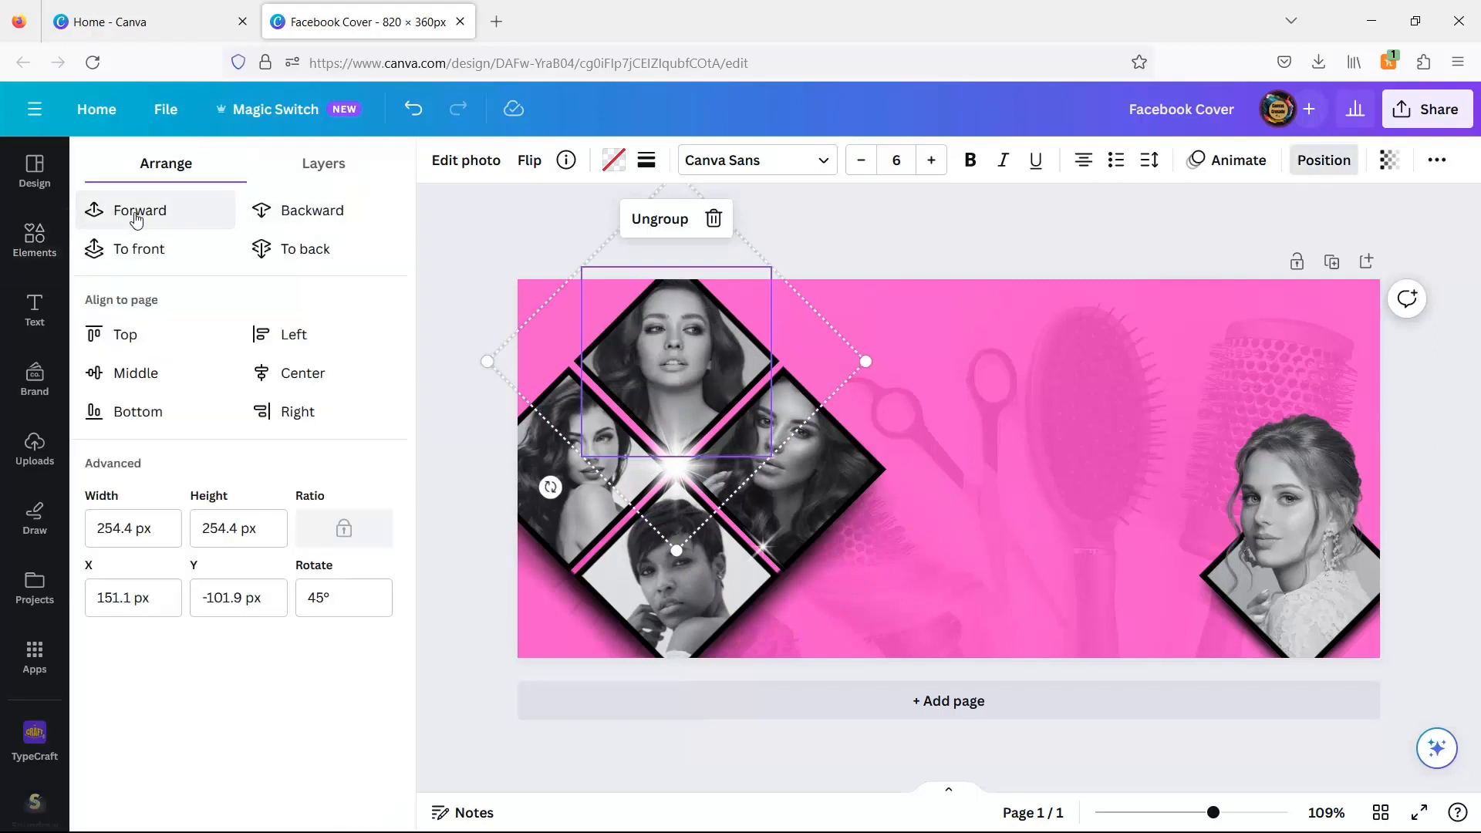
{"action": "left_click", "coordinate": [136, 220]}
{"action": "left_click", "coordinate": [682, 598]}
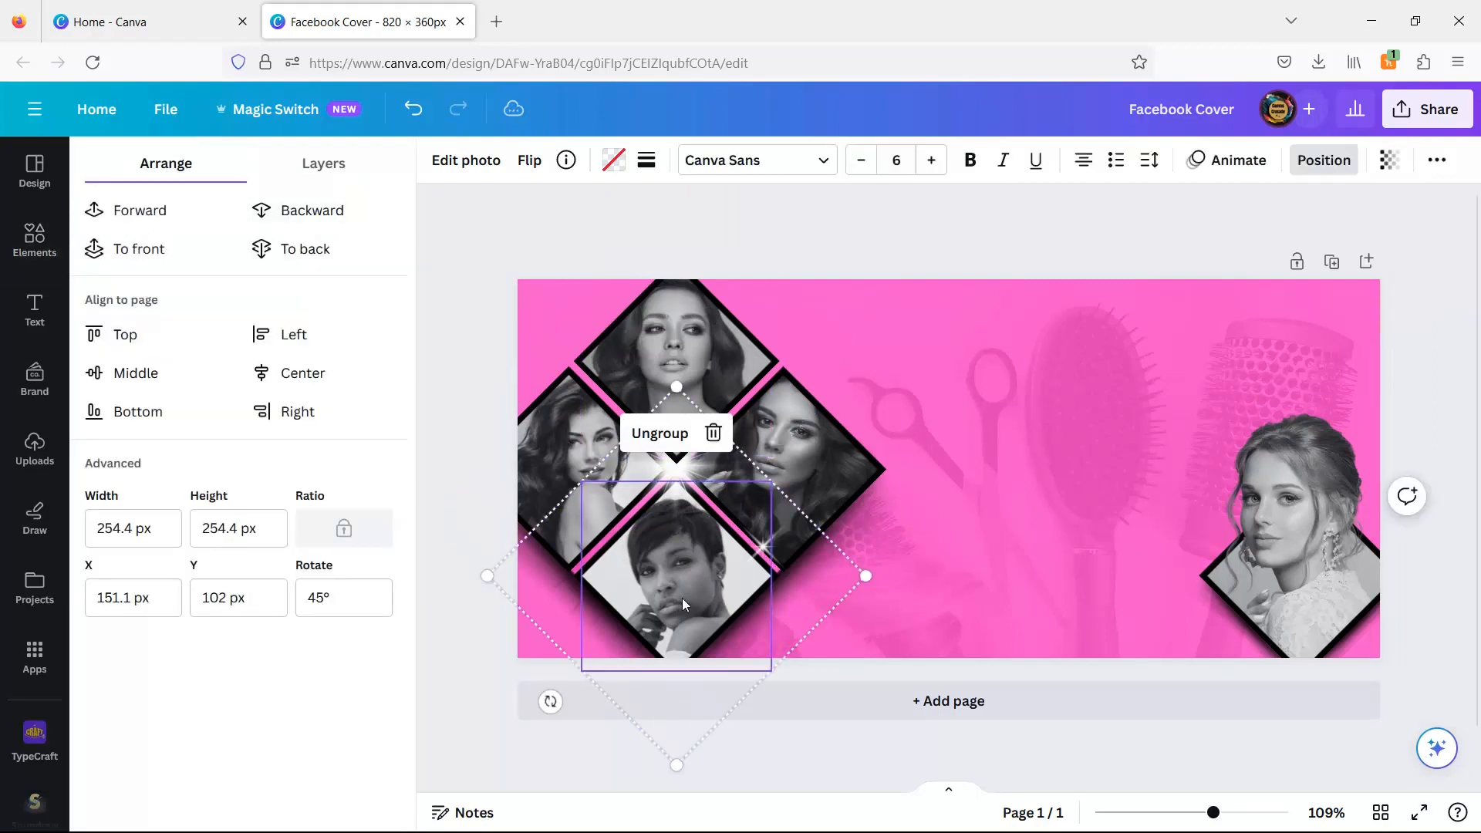
{"action": "left_click", "coordinate": [143, 223]}
{"action": "left_click", "coordinate": [468, 292]}
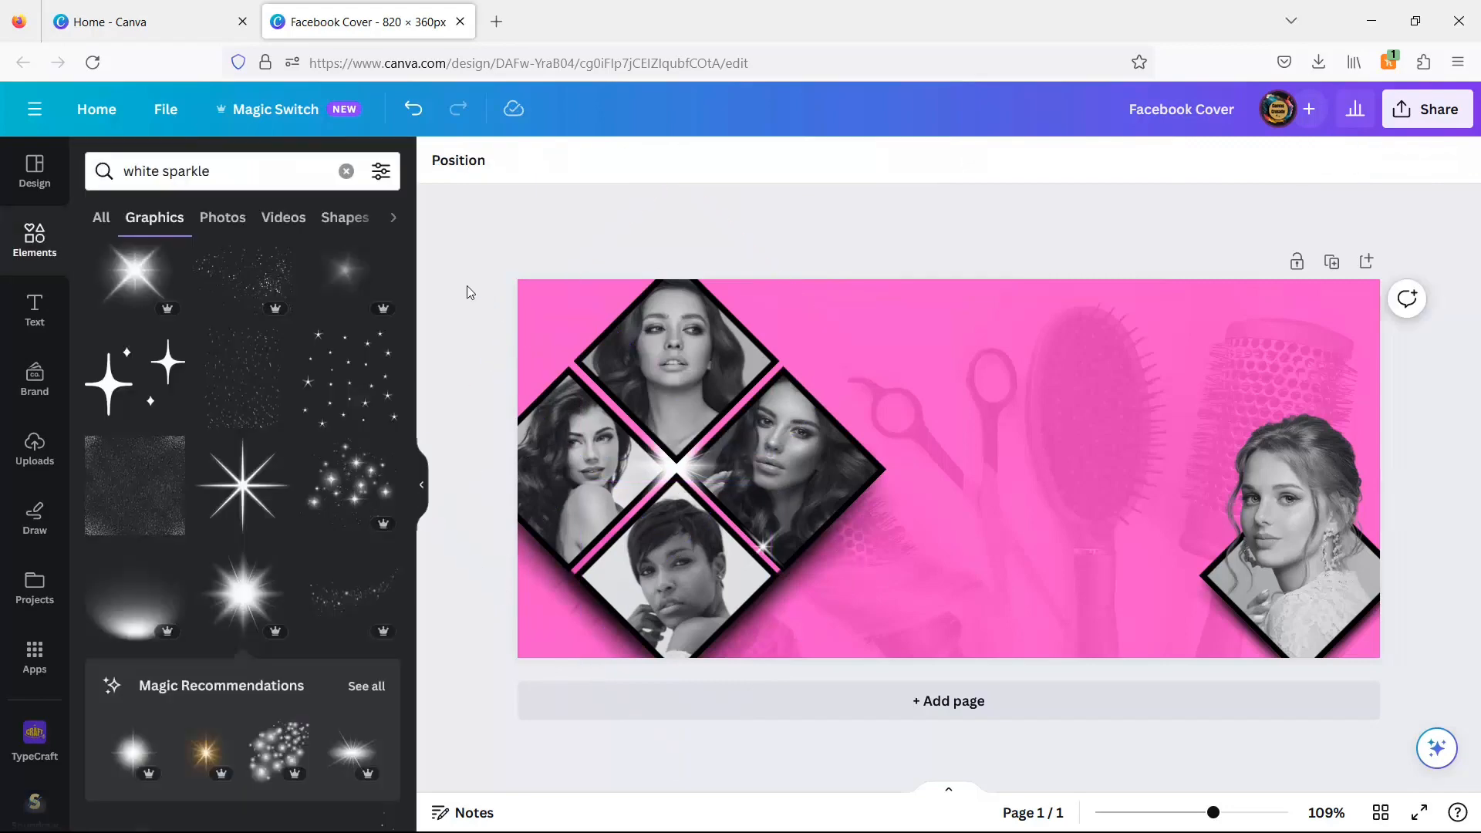
- Add the white glitter-mist graphic, shrink and rotate it diagonally, and fit it along the lower-left edge inside the left diamond
{"action": "scroll", "coordinate": [195, 429], "scroll_direction": "down", "scroll_amount": 10}
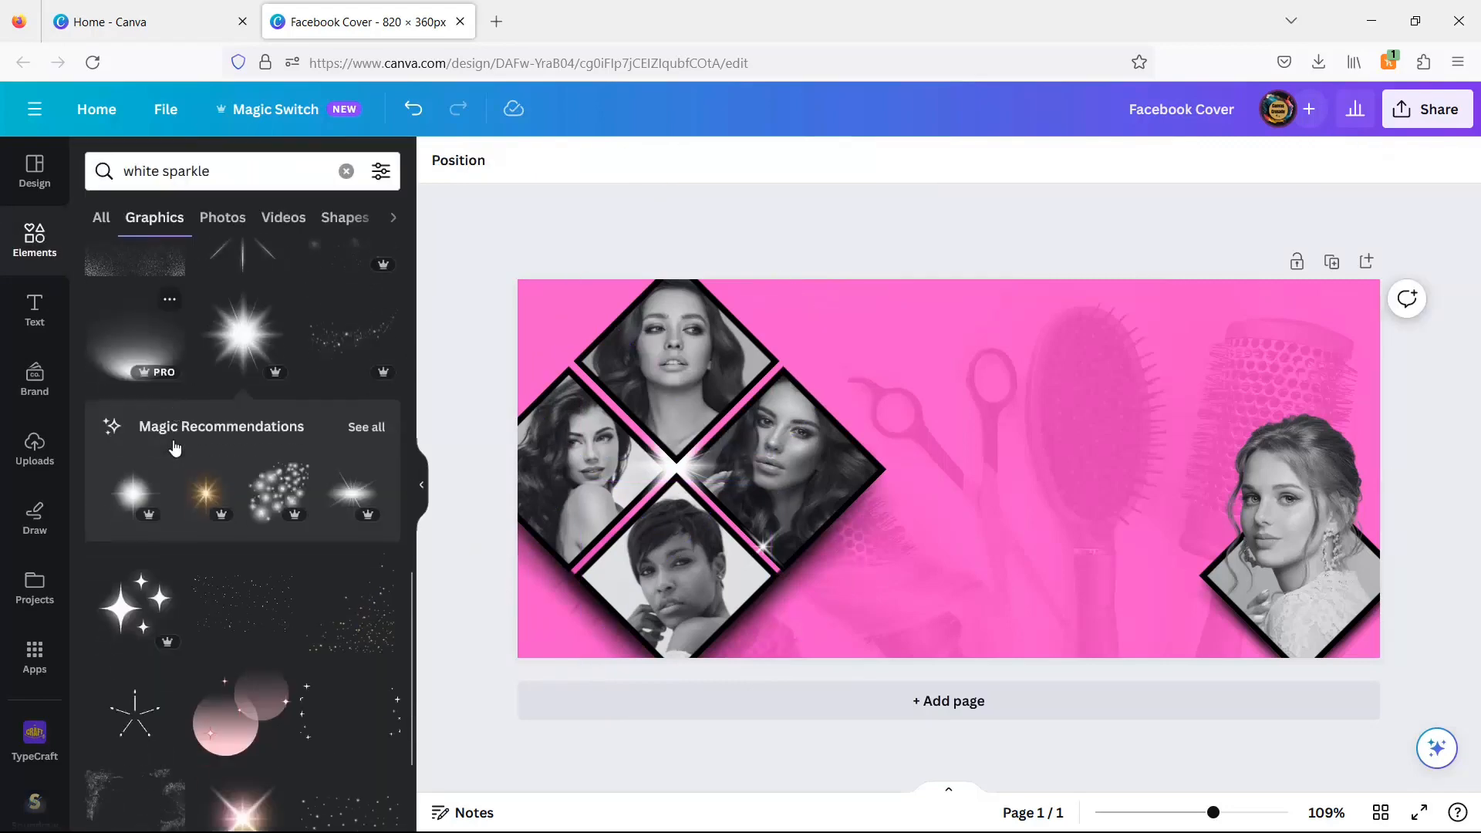
{"action": "left_click", "coordinate": [135, 463]}
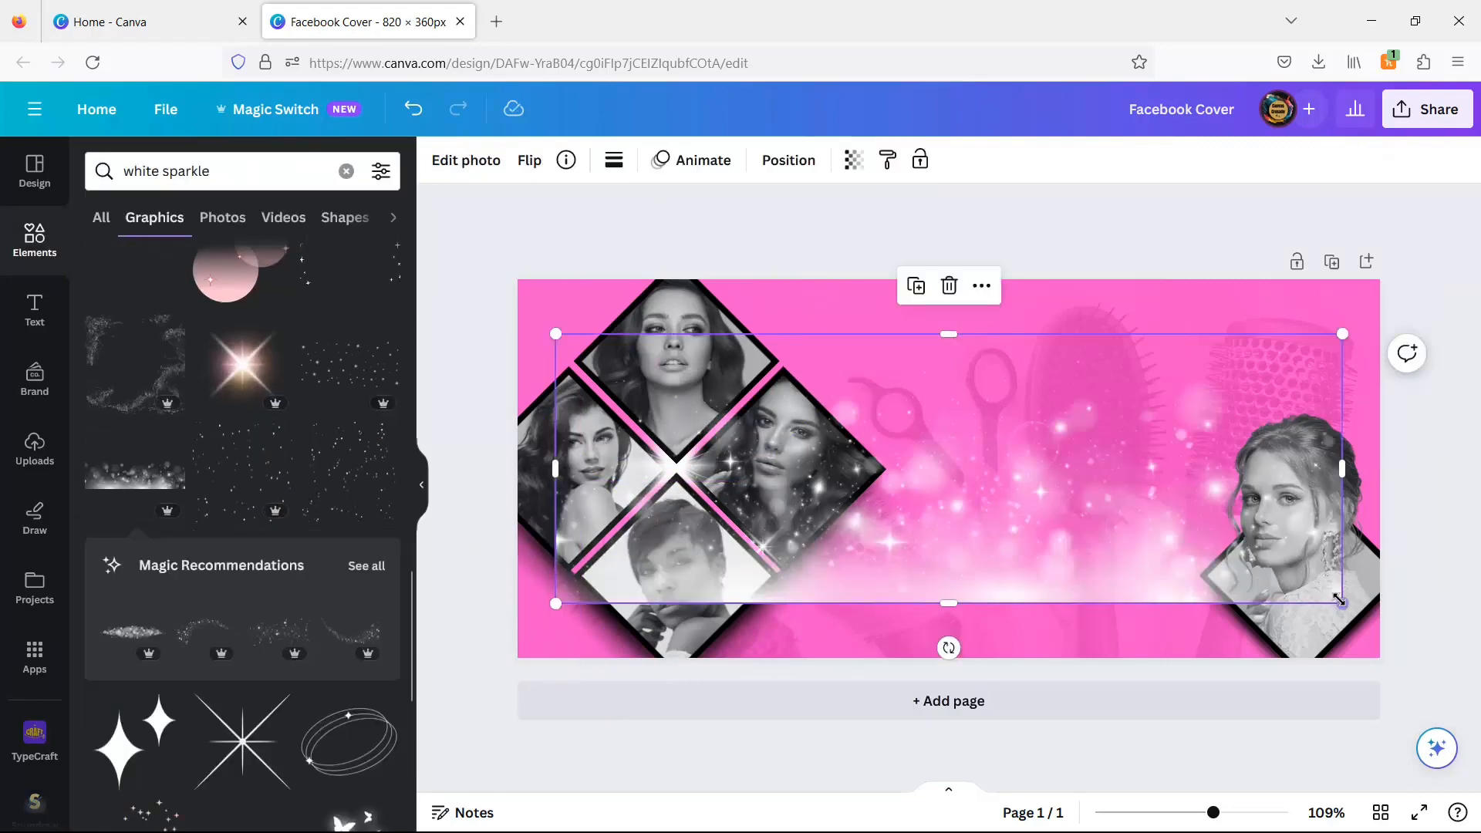
{"action": "left_click_drag", "start_coordinate": [1340, 600], "coordinate": [646, 499]}
{"action": "left_click_drag", "start_coordinate": [544, 596], "coordinate": [483, 571]}
{"action": "left_click_drag", "start_coordinate": [604, 630], "coordinate": [578, 568]}
{"action": "left_click_drag", "start_coordinate": [489, 397], "coordinate": [492, 437]}
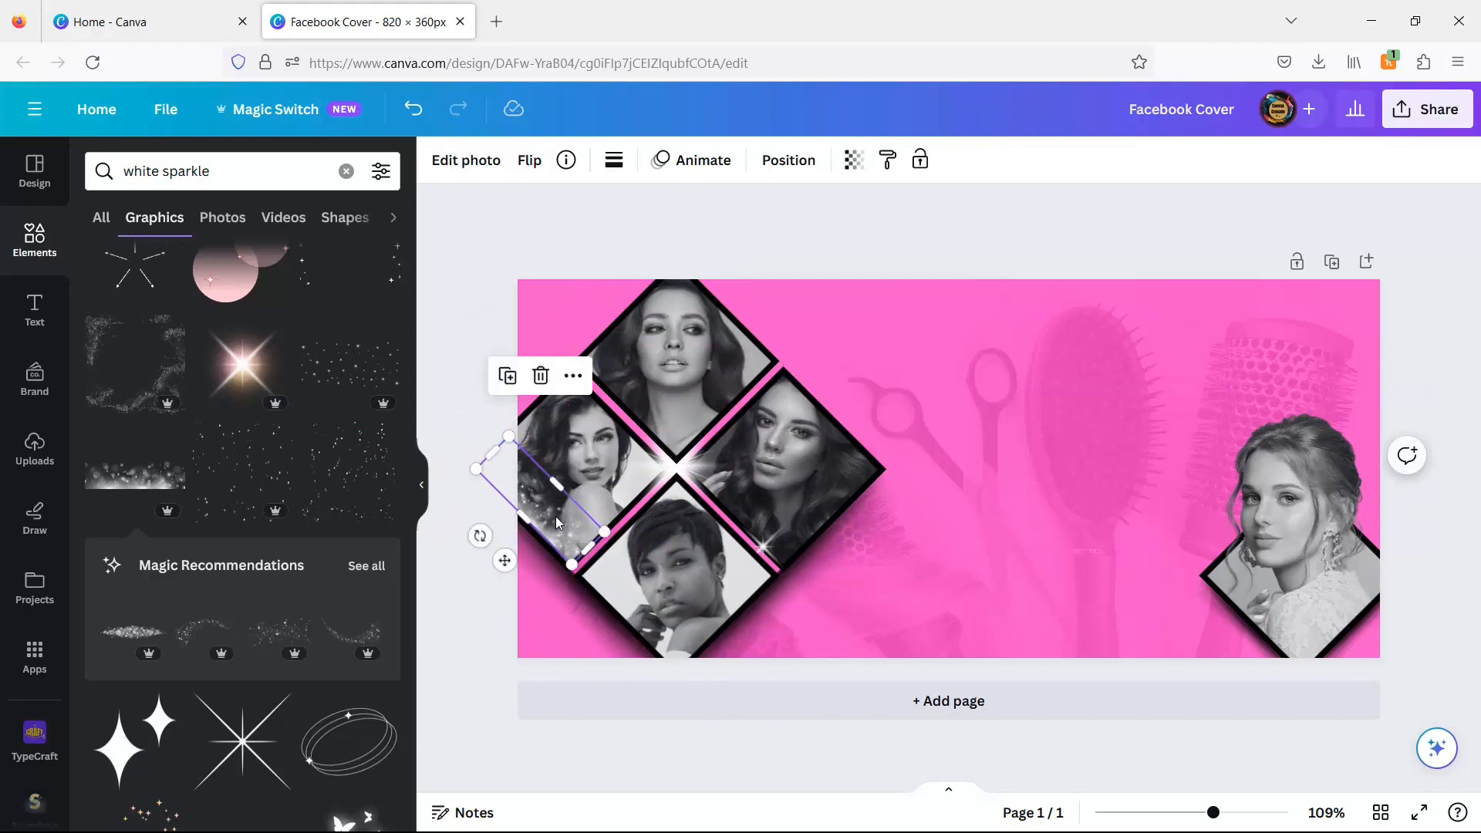
{"action": "left_click_drag", "start_coordinate": [552, 511], "coordinate": [552, 511]}
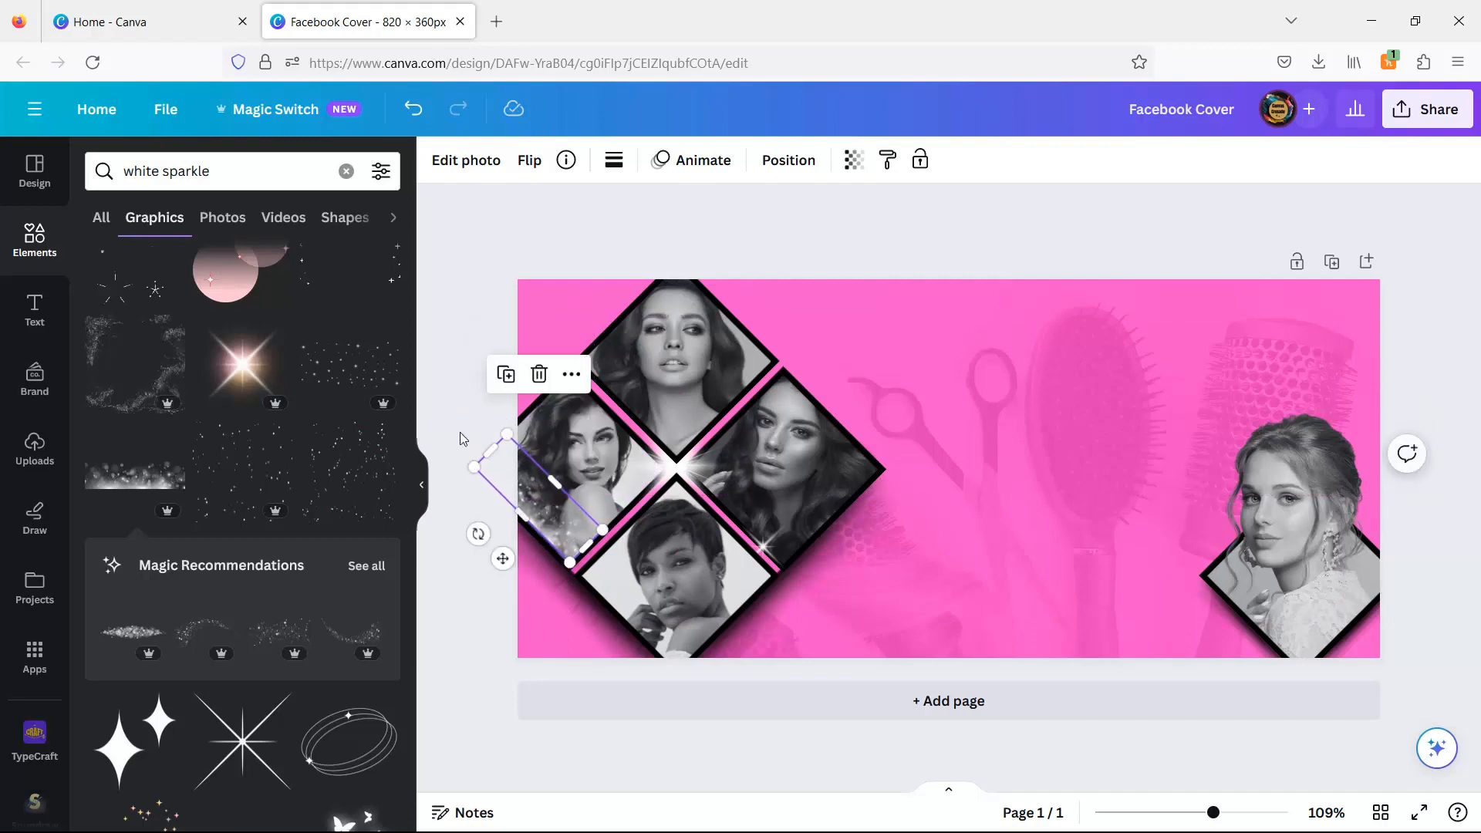
{"action": "left_click", "coordinate": [488, 378]}
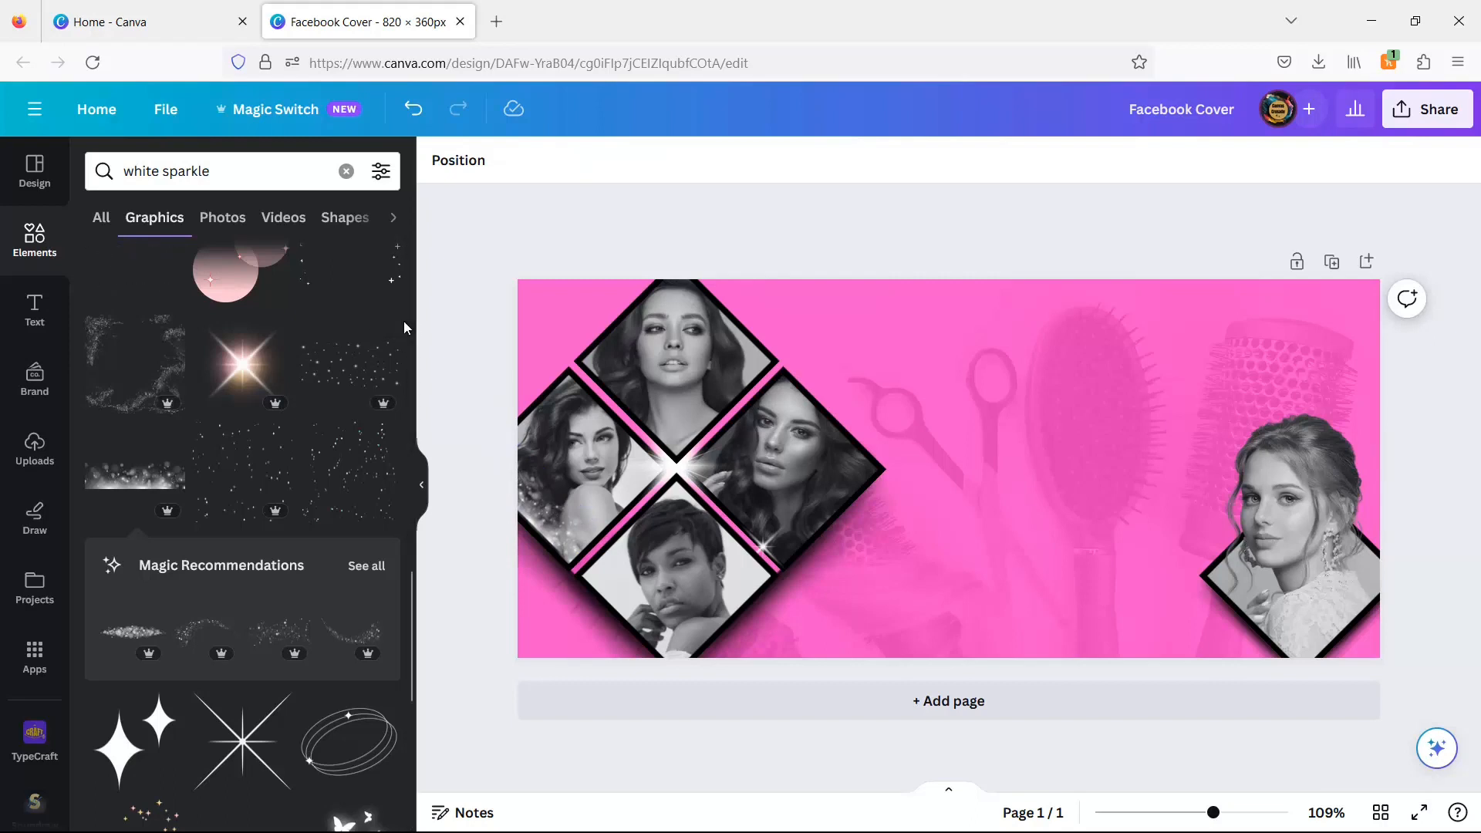
- Add a heading reading "HAIR" to the cover and select its text
{"action": "left_click", "coordinate": [31, 309]}
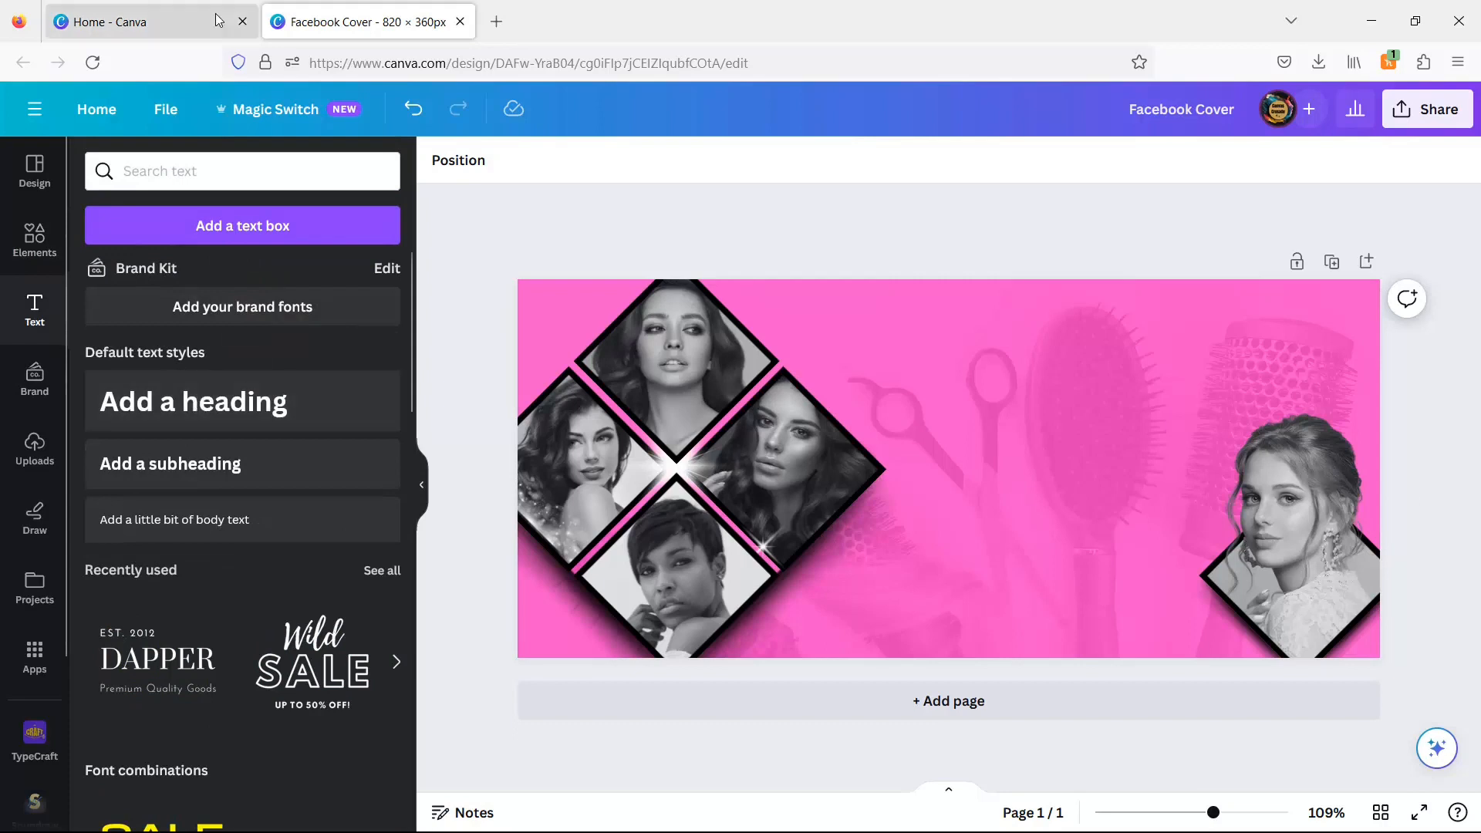
{"action": "left_click", "coordinate": [260, 401]}
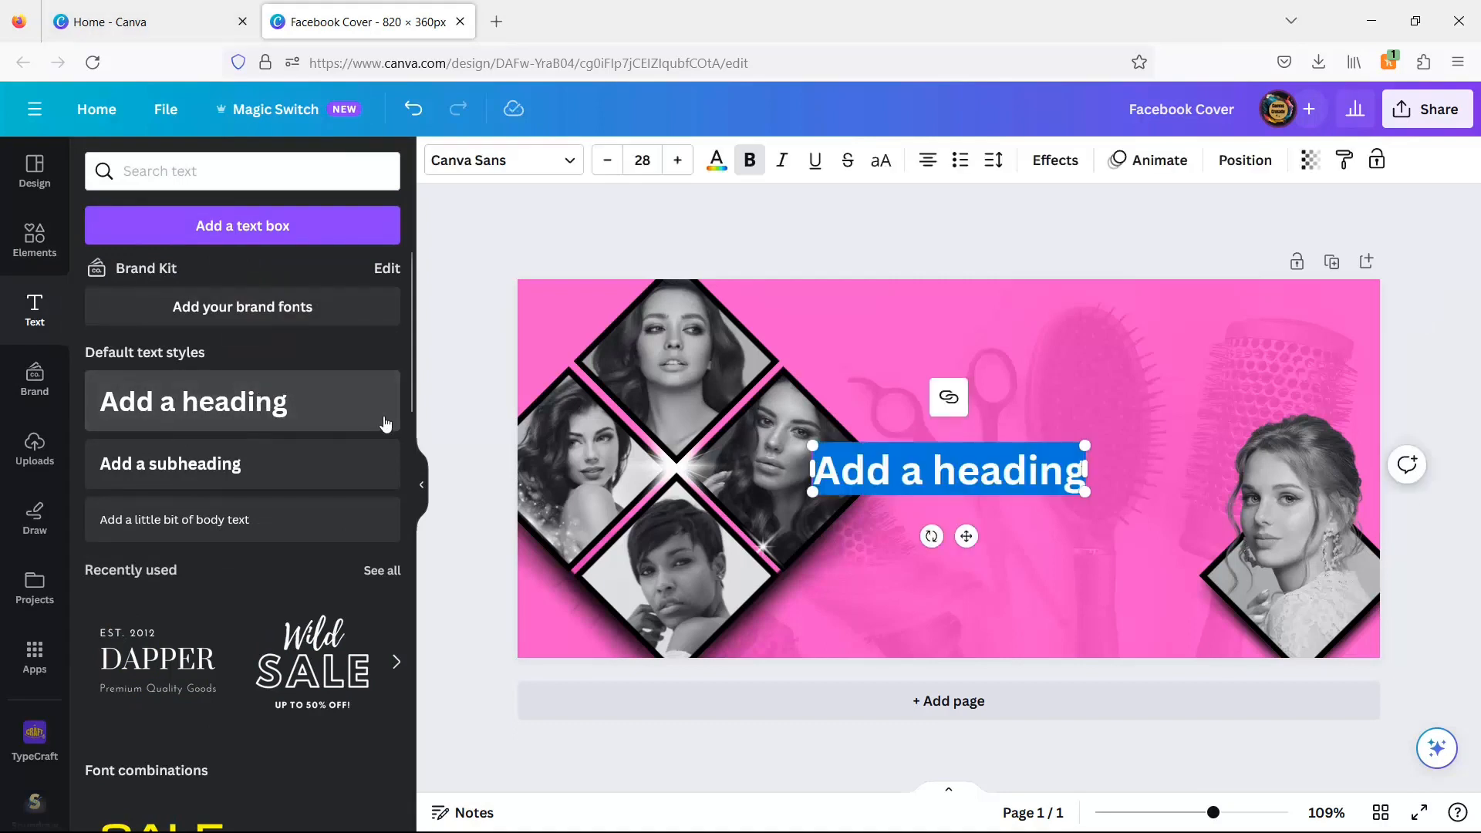
{"action": "type", "text": "HAIR"}
{"action": "key", "text": "shift+Left"}
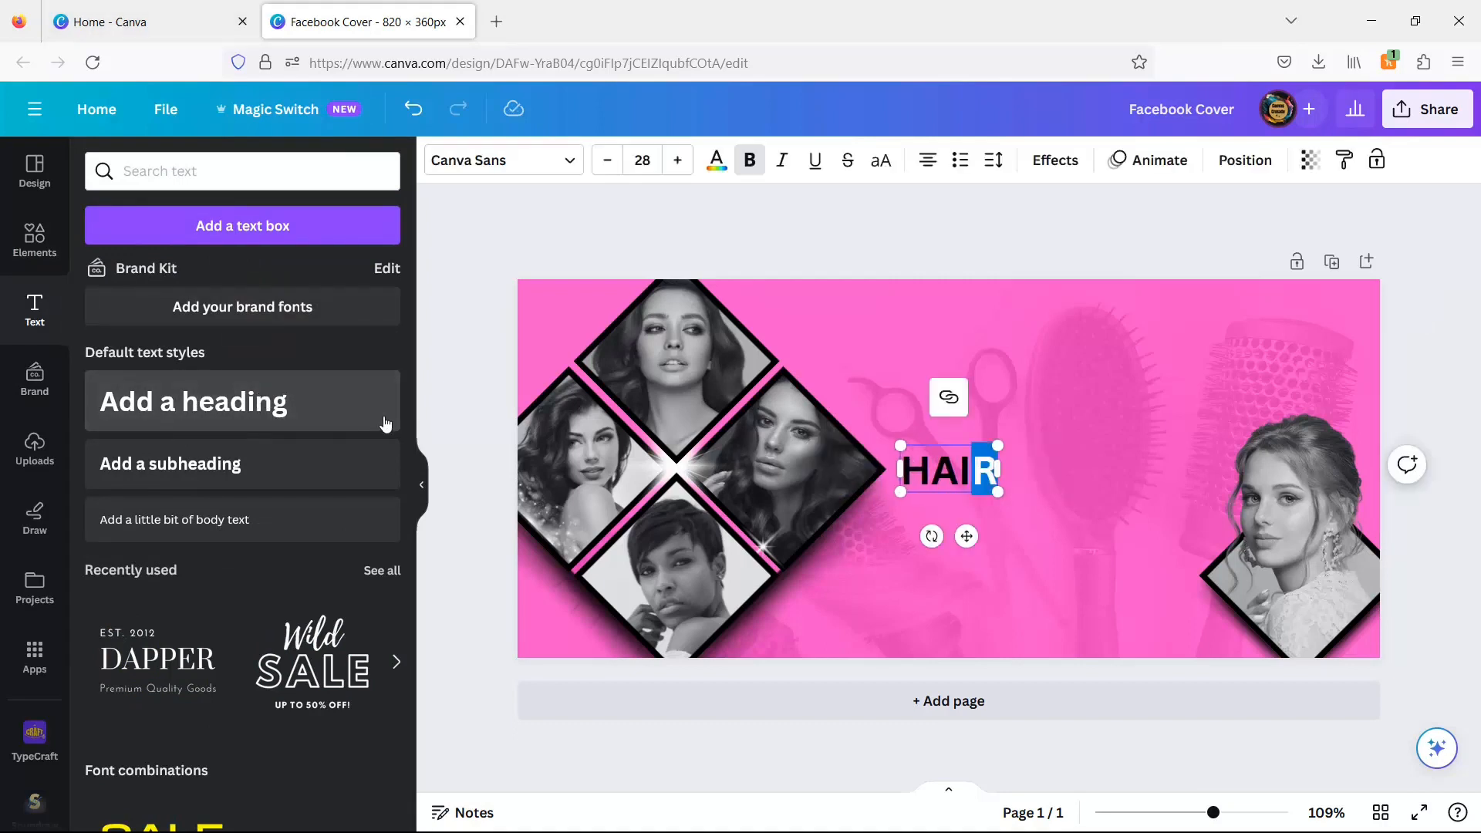
- Set the HAIR heading in TAN Jambore at size 40 and move it higher on the cover
{"action": "left_click", "coordinate": [545, 163]}
{"action": "left_click", "coordinate": [157, 224]}
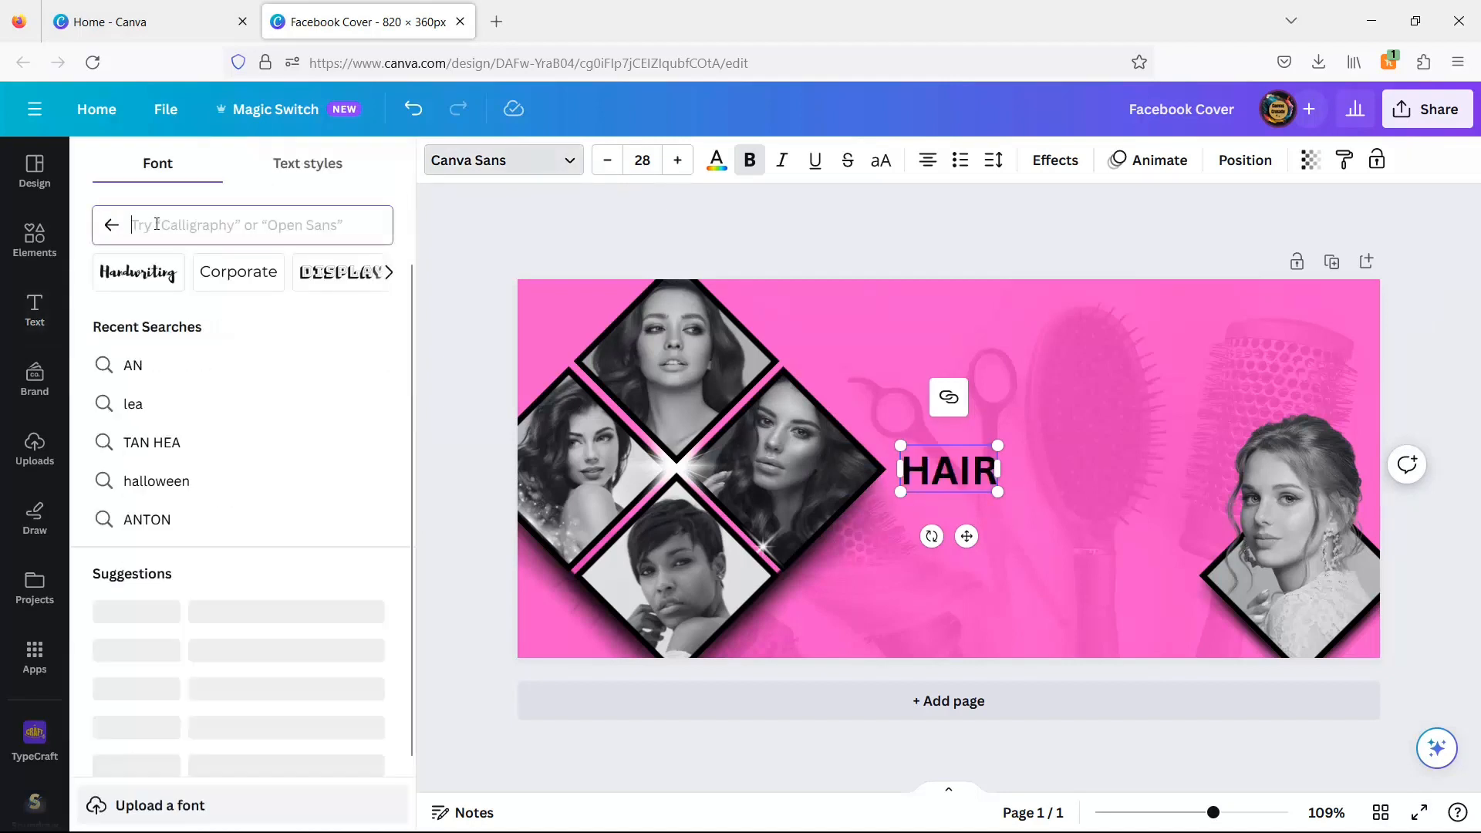
{"action": "left_click", "coordinate": [147, 441]}
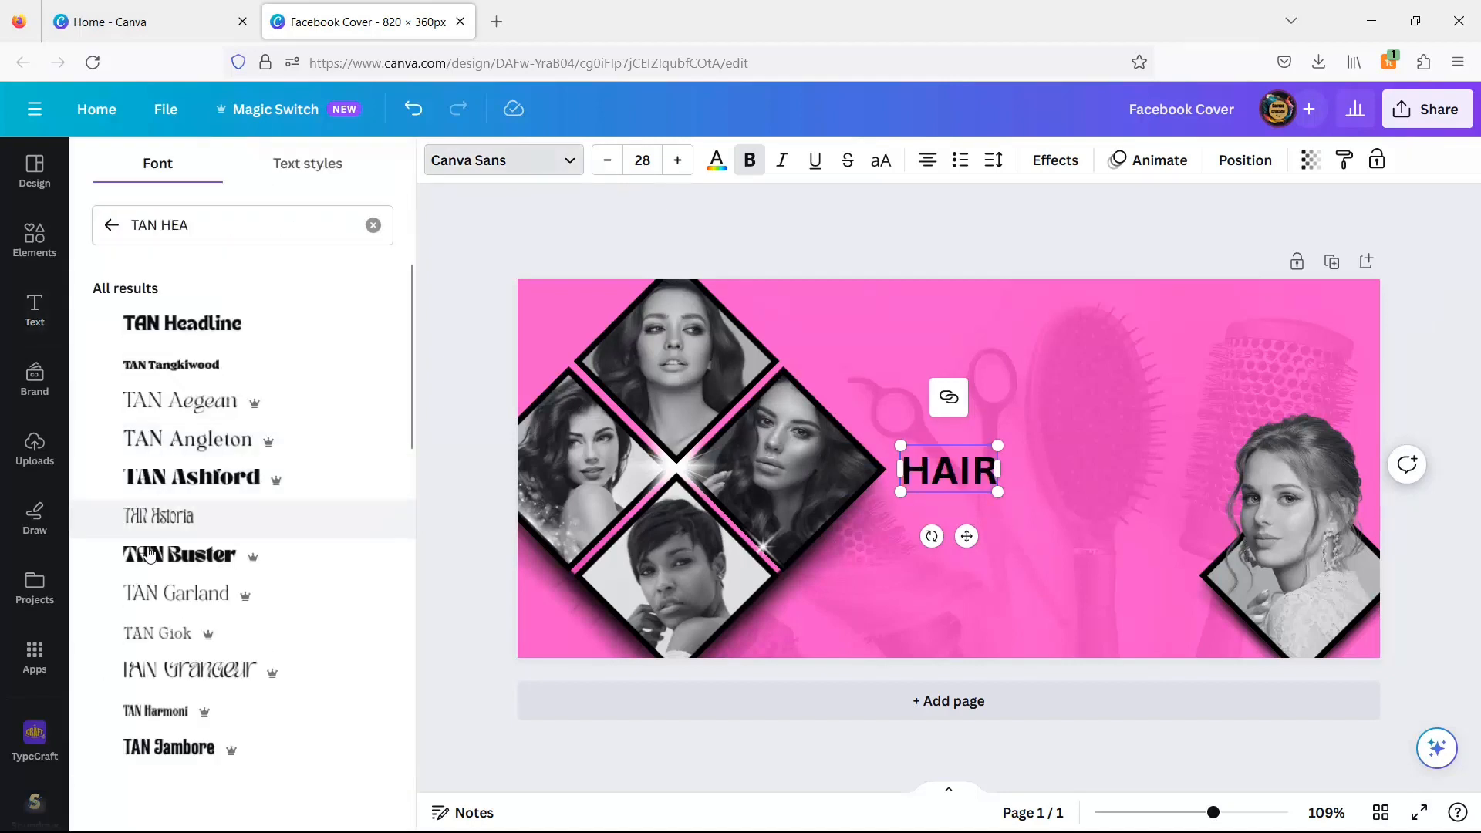
{"action": "left_click", "coordinate": [351, 747]}
{"action": "left_click", "coordinate": [656, 156]}
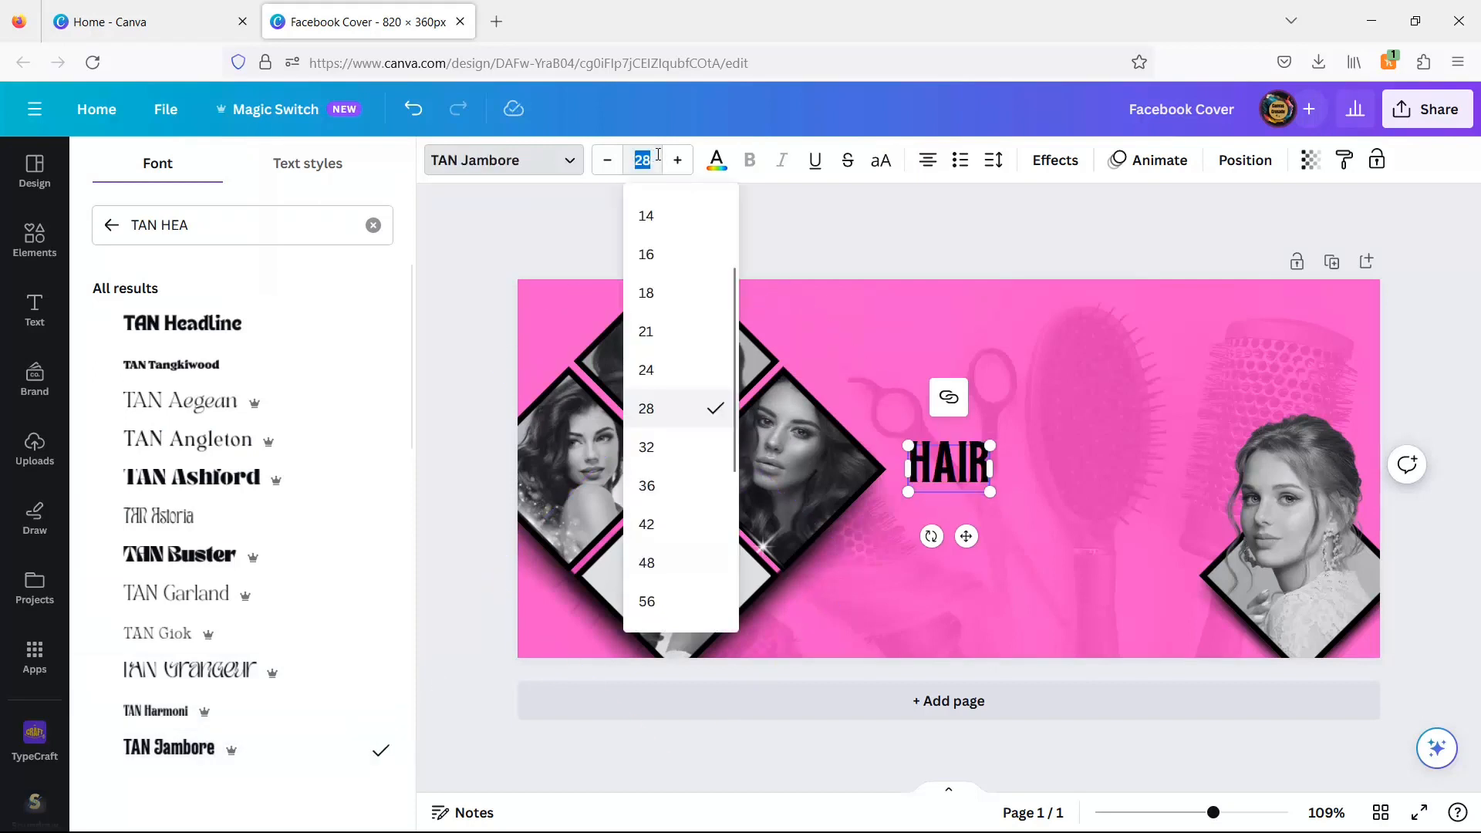
{"action": "key", "text": "Return"}
{"action": "left_click_drag", "start_coordinate": [973, 514], "coordinate": [973, 437]}
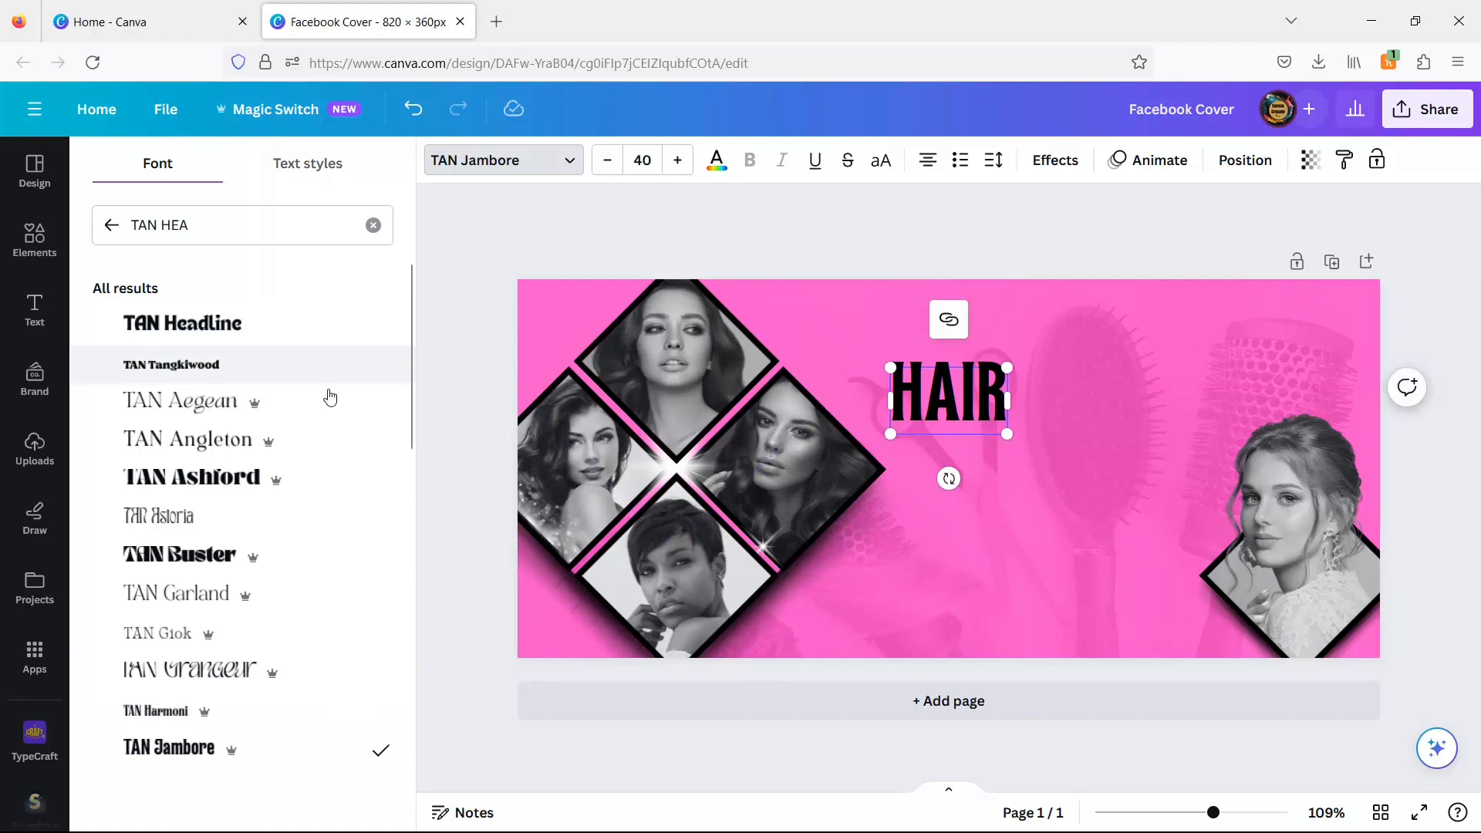
- Add a second heading reading "STYLE STUDIO" below HAIR, widen its box to fit one line and select the text
{"action": "left_click", "coordinate": [39, 310]}
{"action": "left_click", "coordinate": [147, 403]}
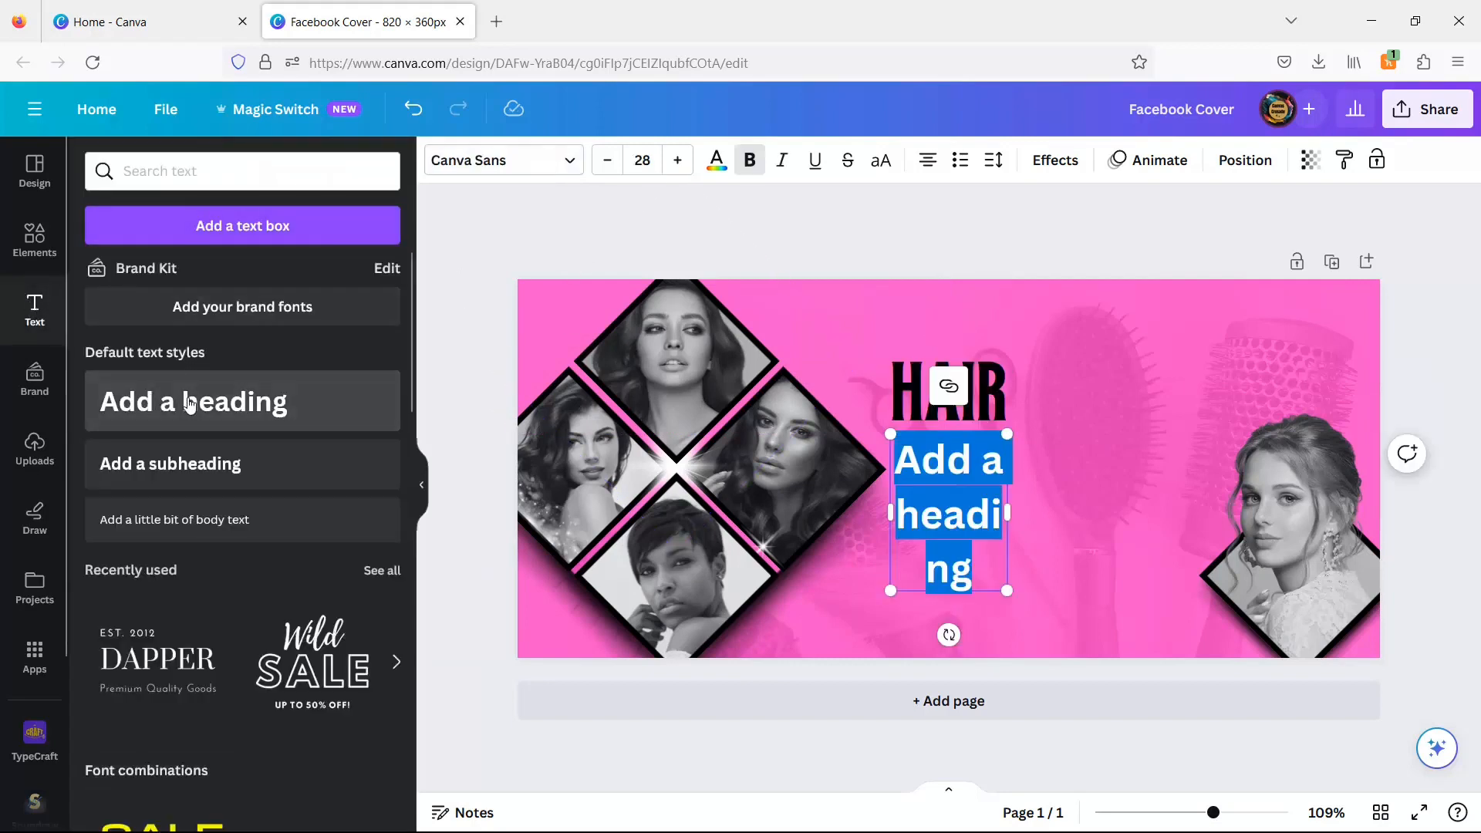
{"action": "type", "text": "STYLE"}
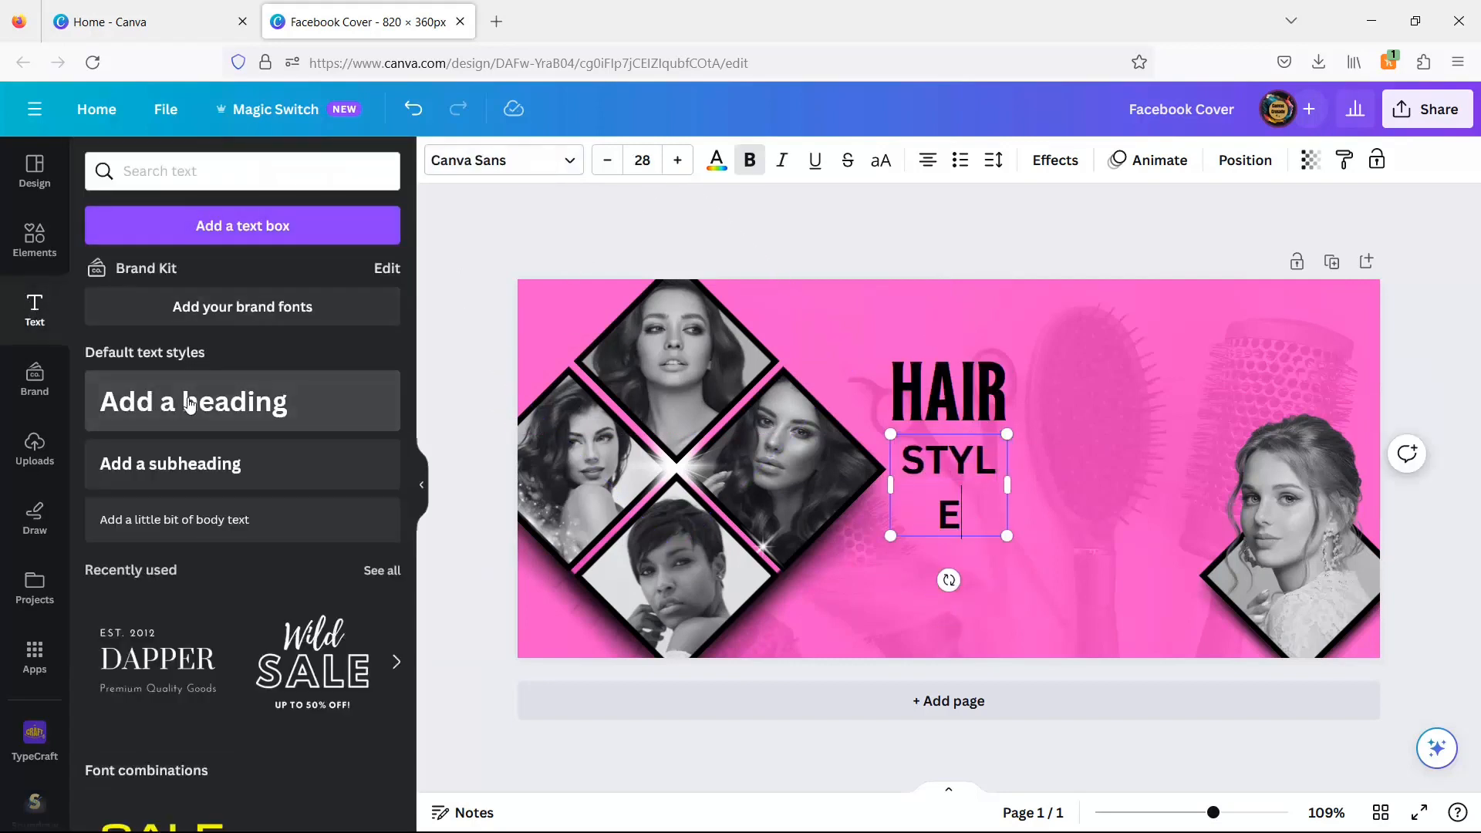
{"action": "type", "text": " STUDIO"}
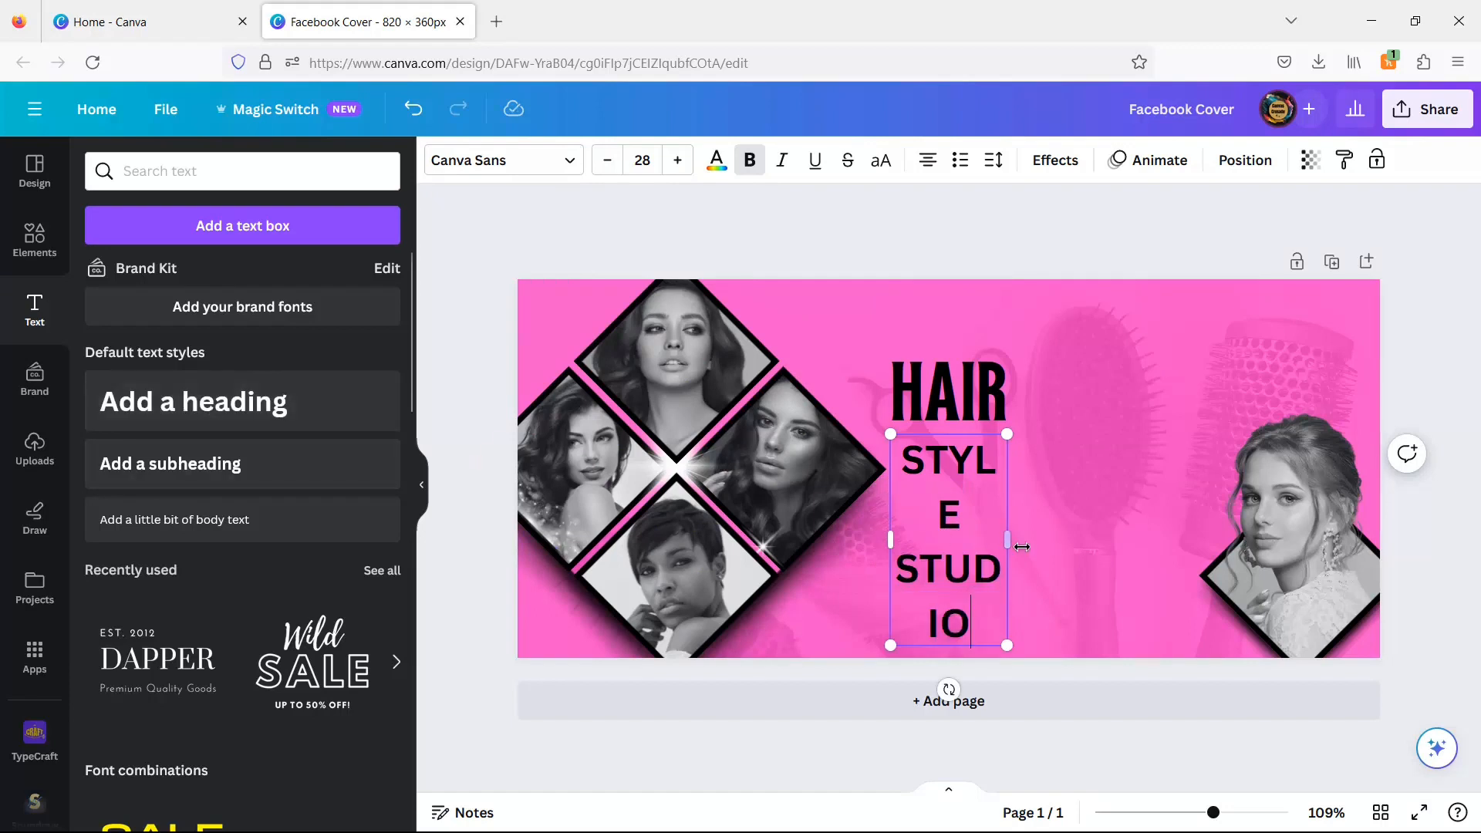
{"action": "left_click_drag", "start_coordinate": [1010, 541], "coordinate": [914, 449]}
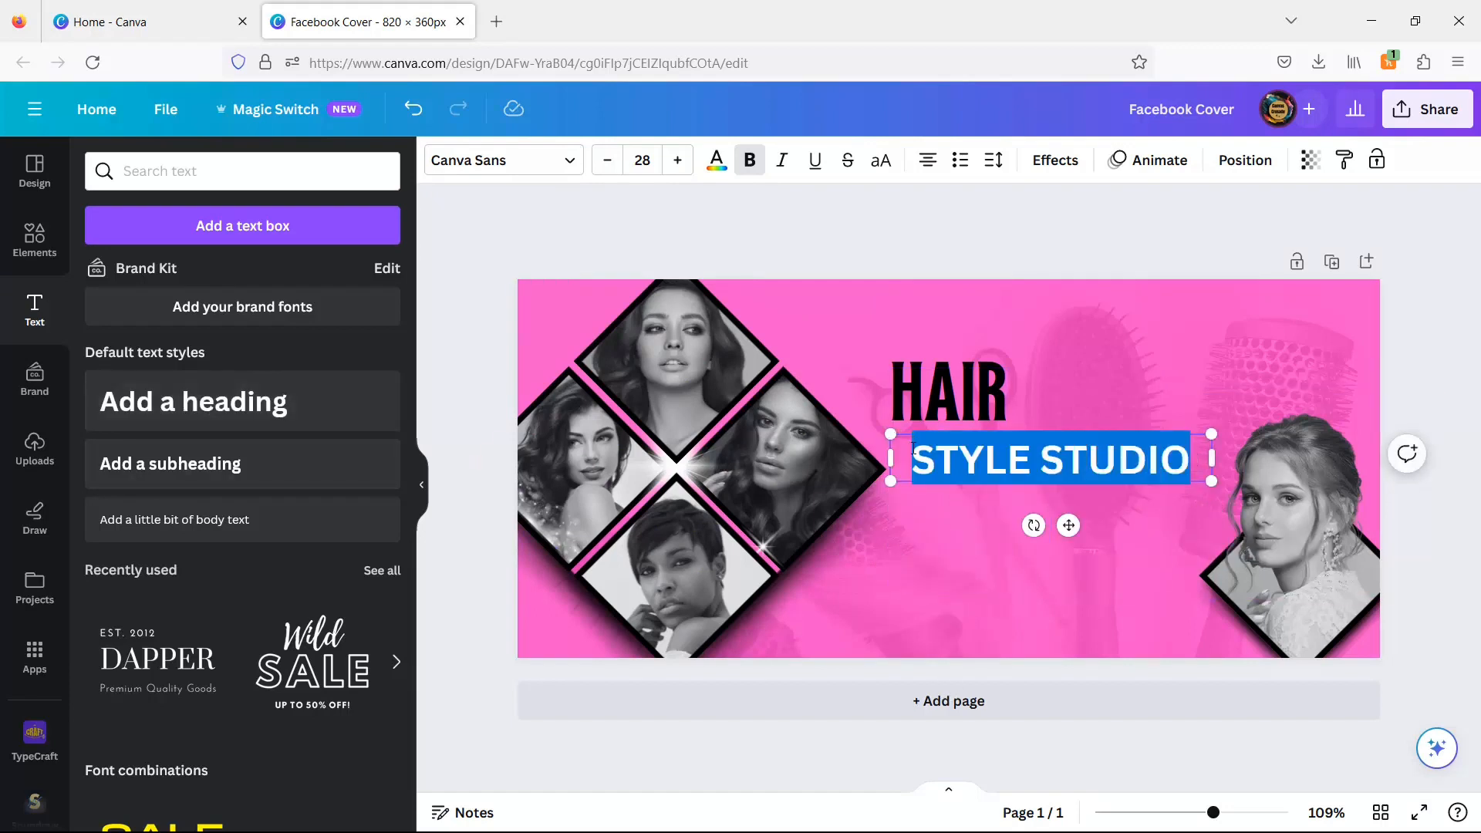
- Set STYLE STUDIO in TAN Garland at size 25 and align its left edge with the HAIR heading
{"action": "left_click", "coordinate": [566, 161]}
{"action": "left_click", "coordinate": [202, 597]}
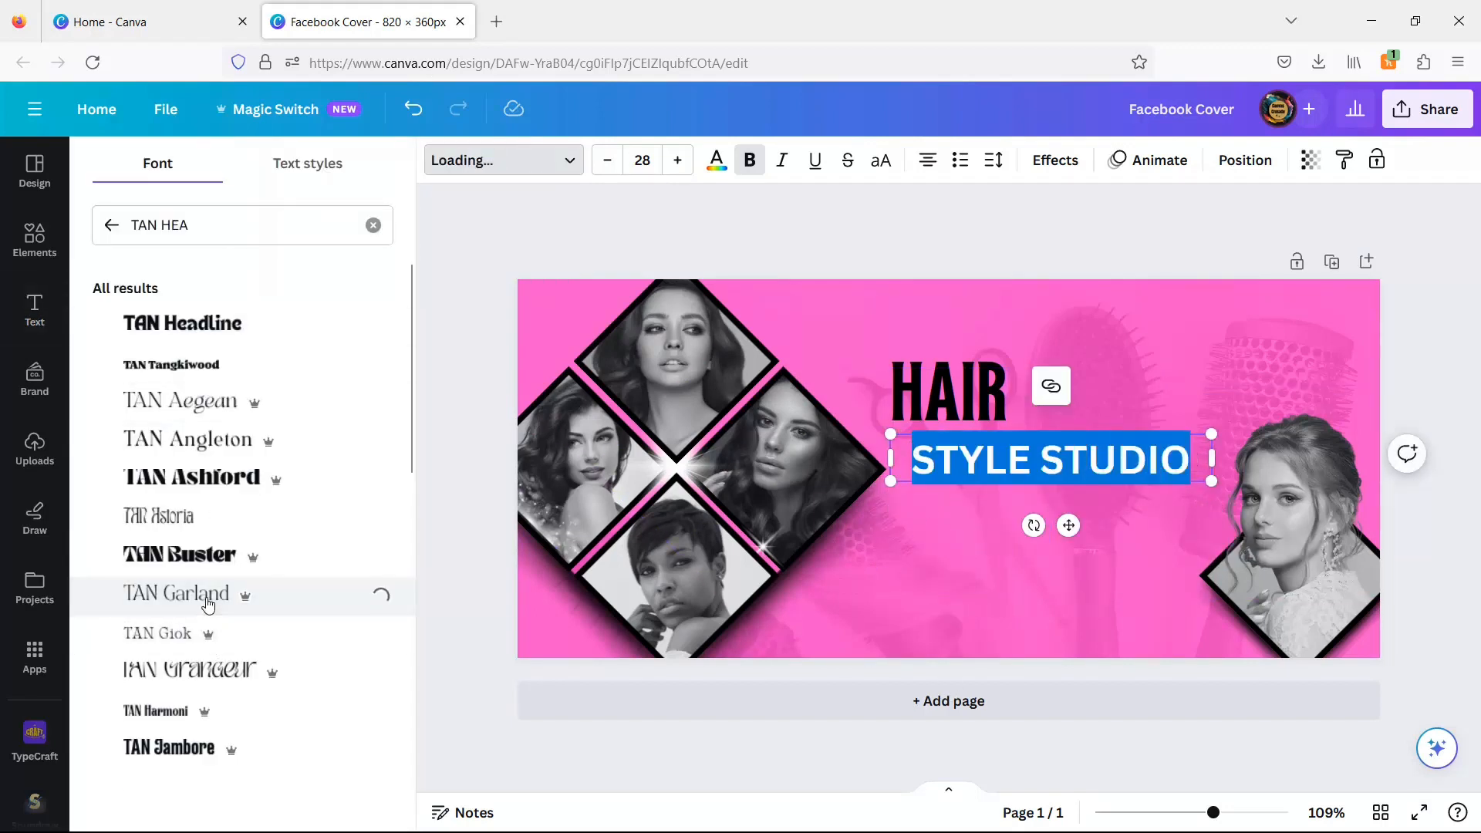
{"action": "left_click", "coordinate": [659, 159]}
{"action": "left_click", "coordinate": [660, 159]}
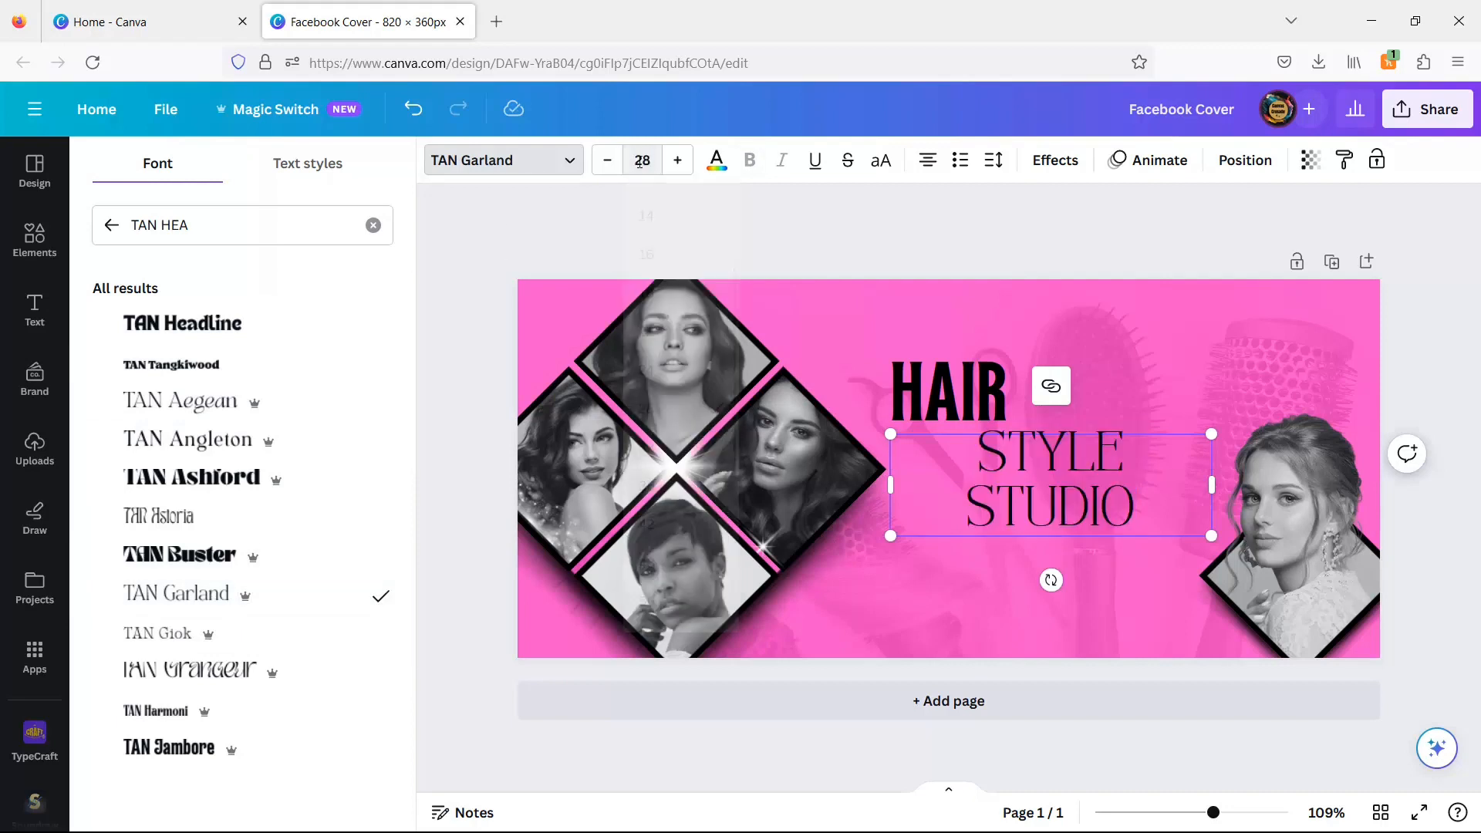
{"action": "left_click", "coordinate": [658, 160]}
{"action": "key", "text": "Return"}
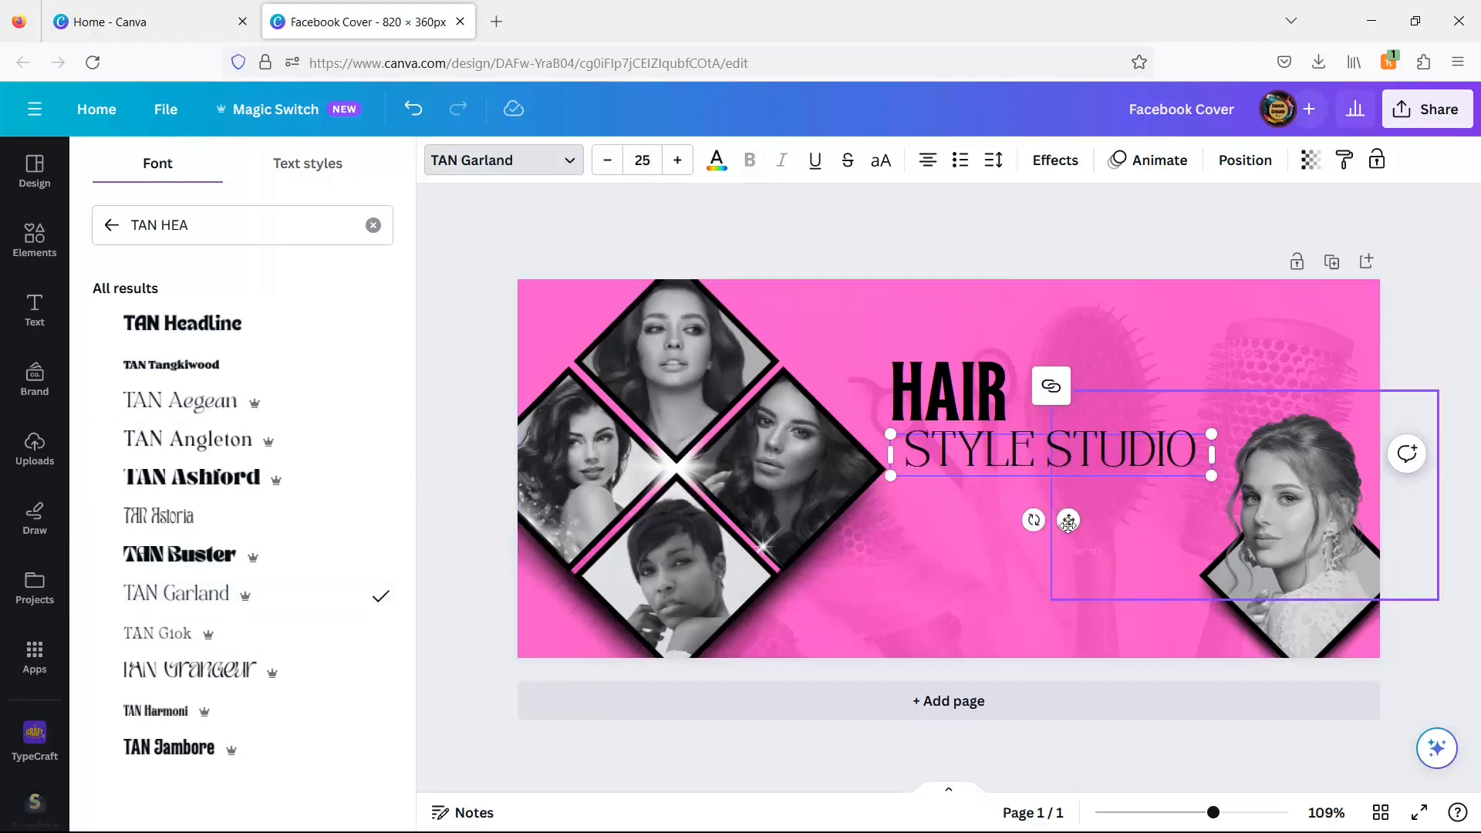
{"action": "left_click_drag", "start_coordinate": [1071, 520], "coordinate": [1059, 522]}
{"action": "left_click", "coordinate": [1019, 611]}
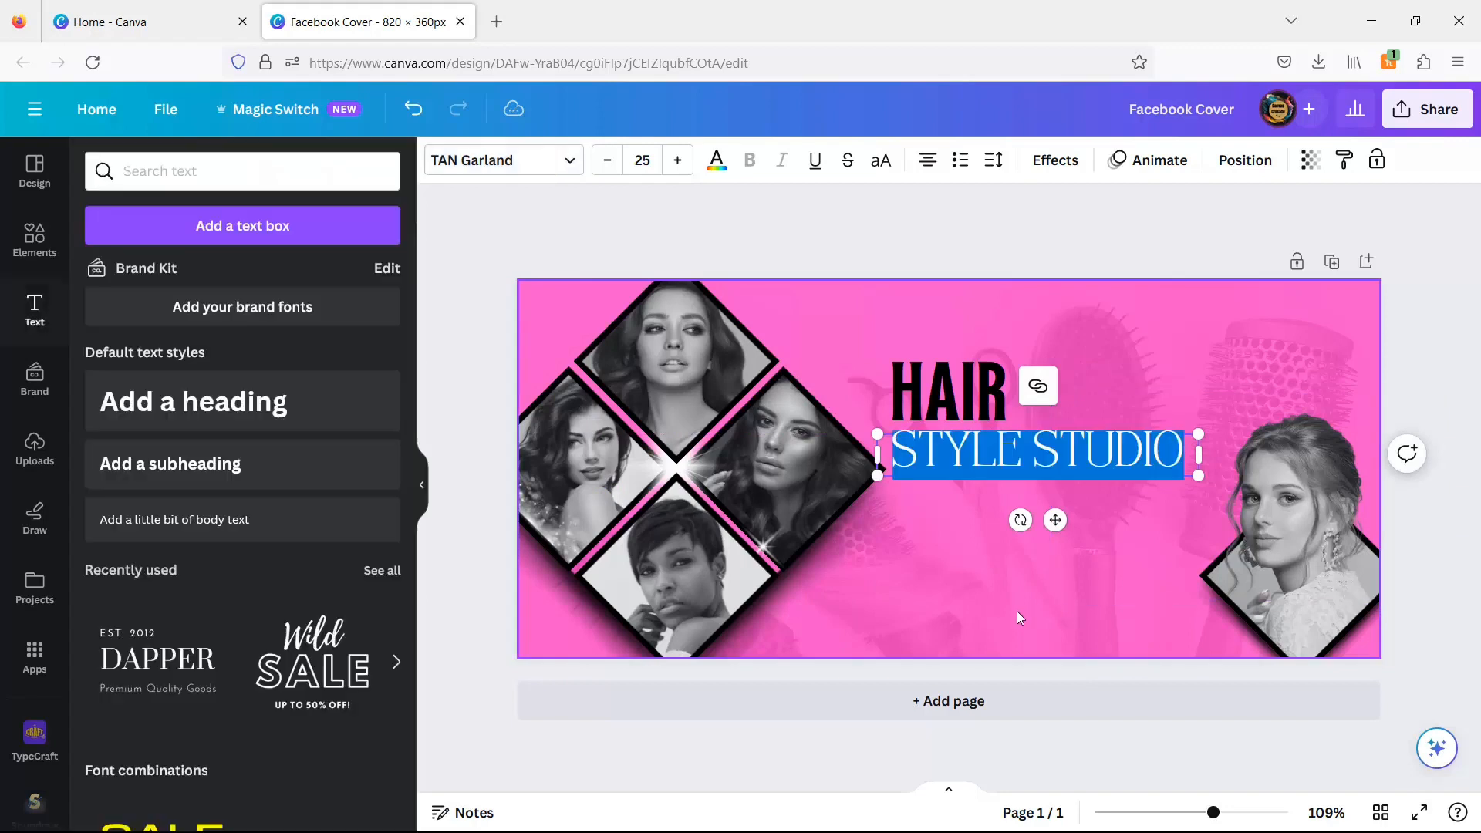
- Move the HAIR and STYLE STUDIO headings together slightly up and to the right on the cover
{"action": "left_click", "coordinate": [489, 361]}
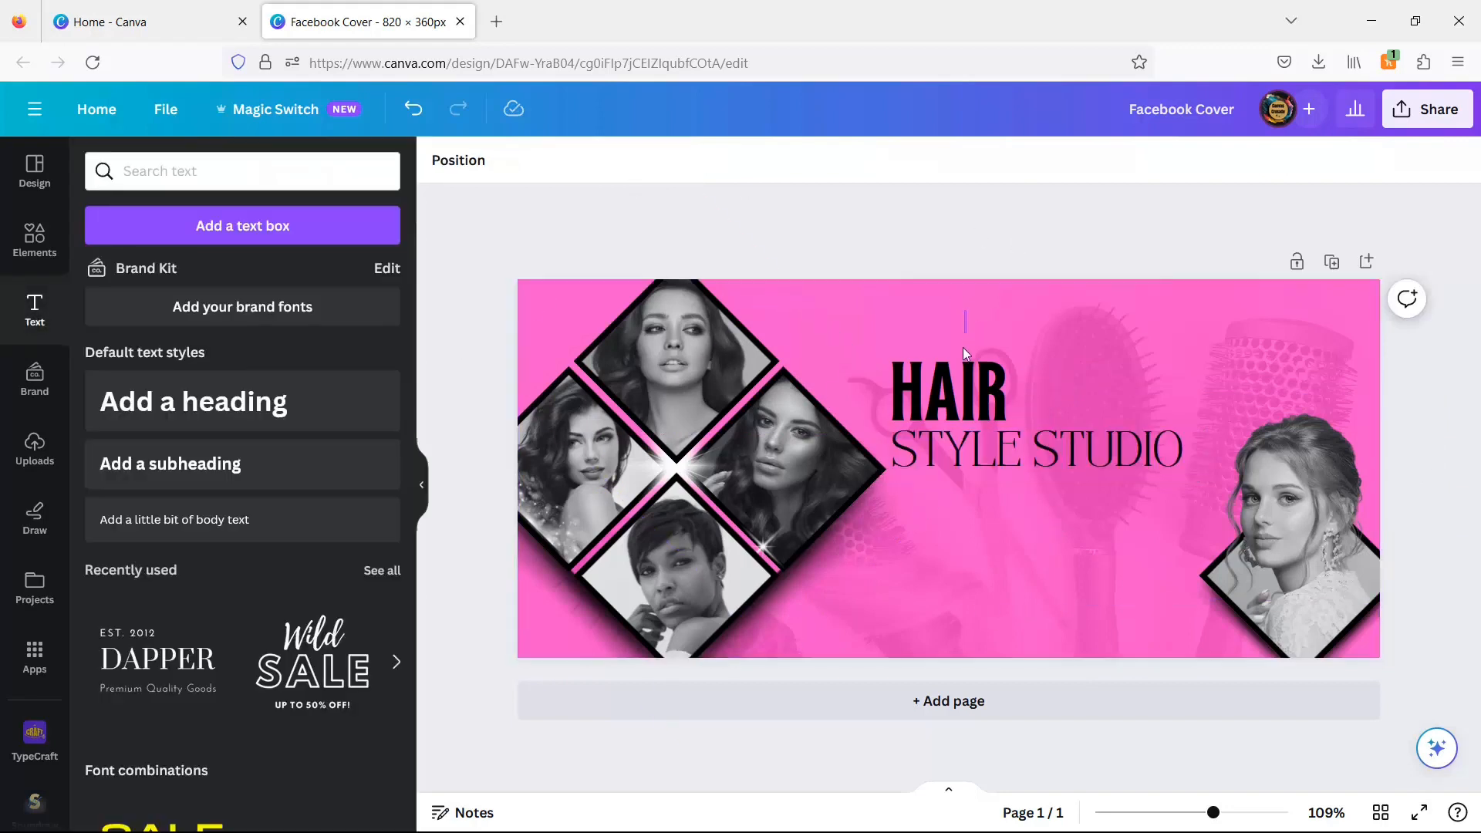
{"action": "left_click_drag", "start_coordinate": [963, 347], "coordinate": [990, 440]}
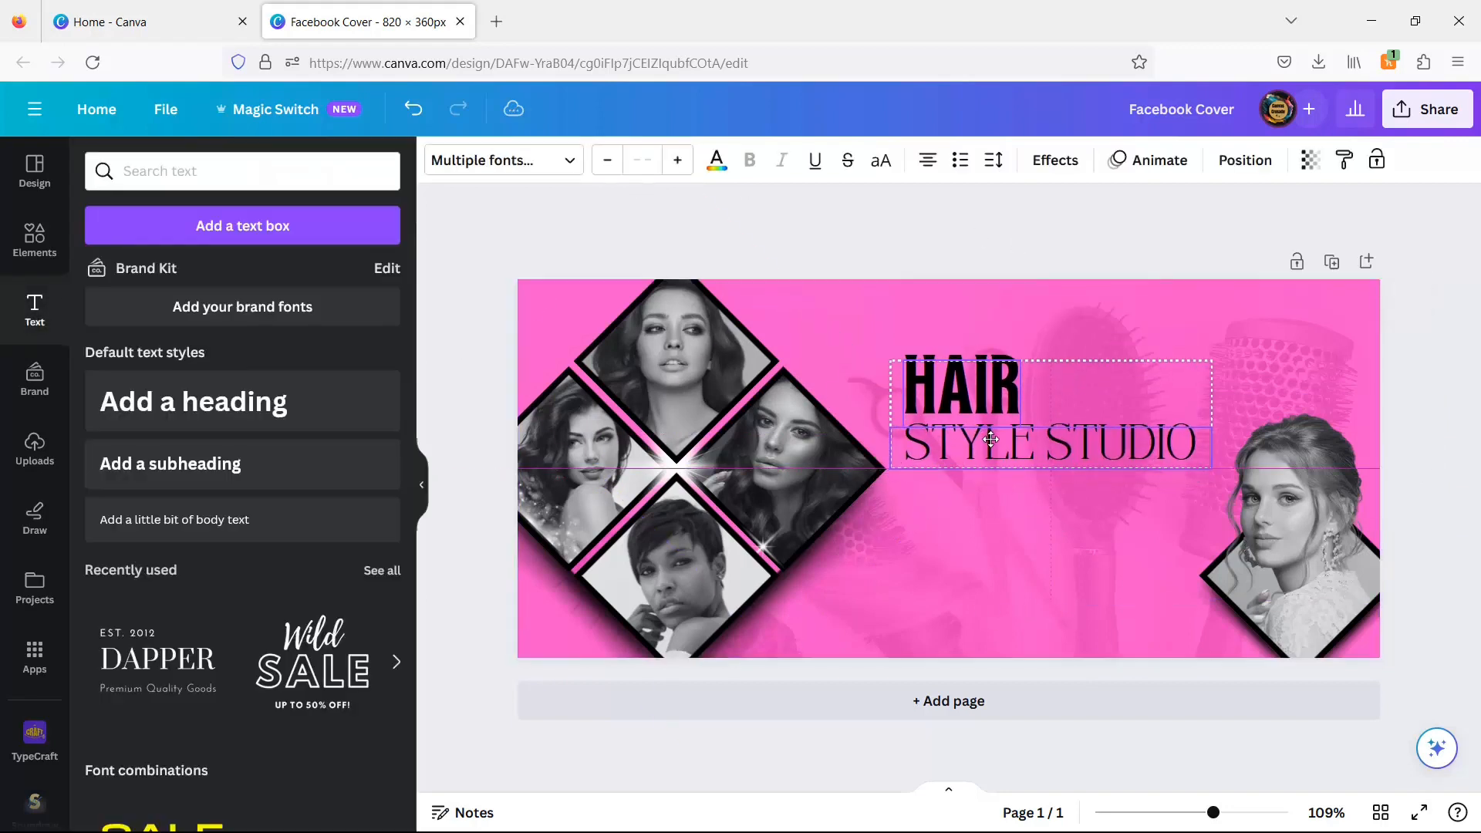
{"action": "left_click", "coordinate": [716, 247]}
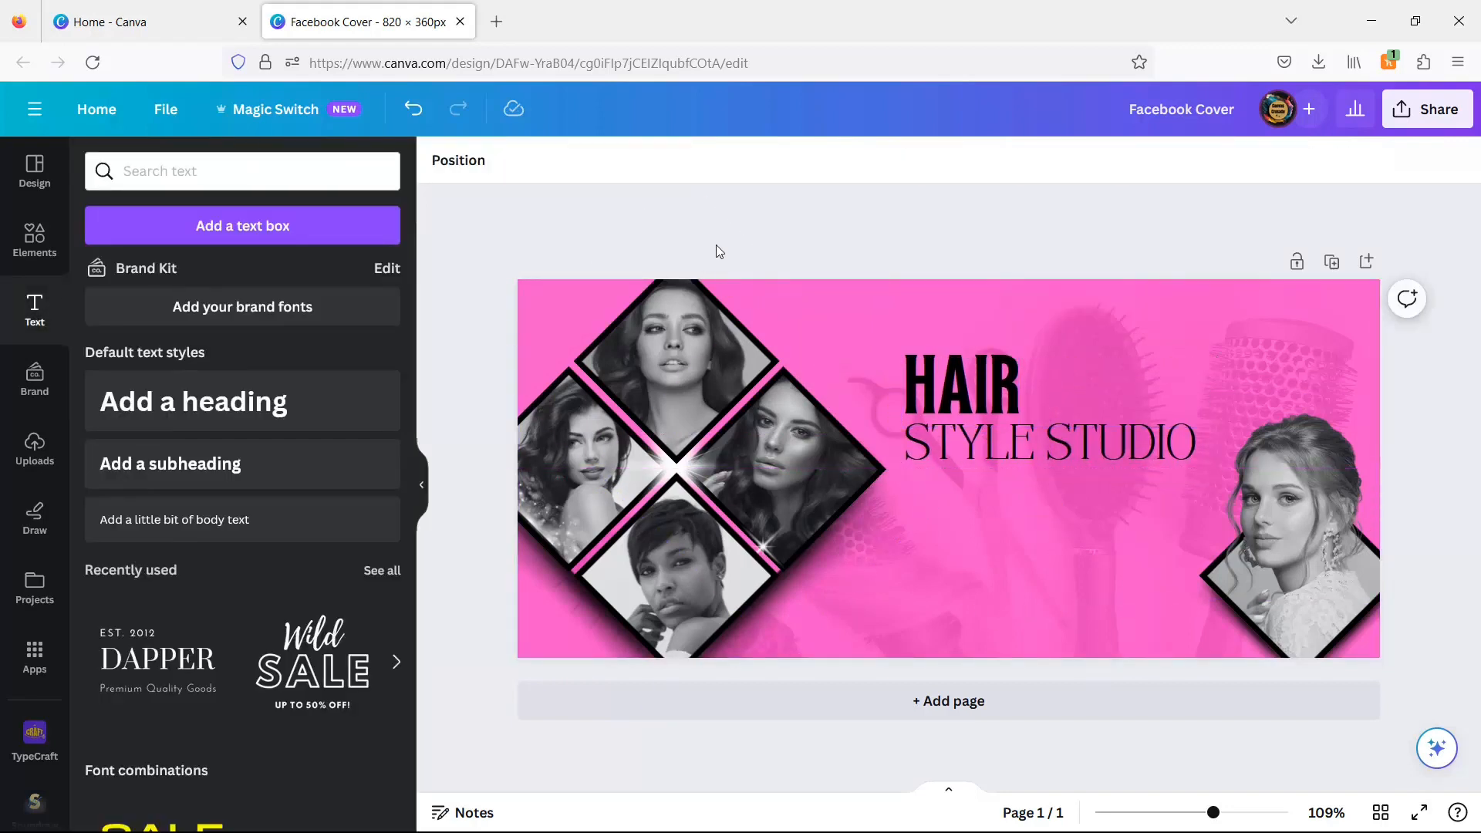
{"action": "left_click", "coordinate": [152, 417]}
{"action": "type", "text": "www"}
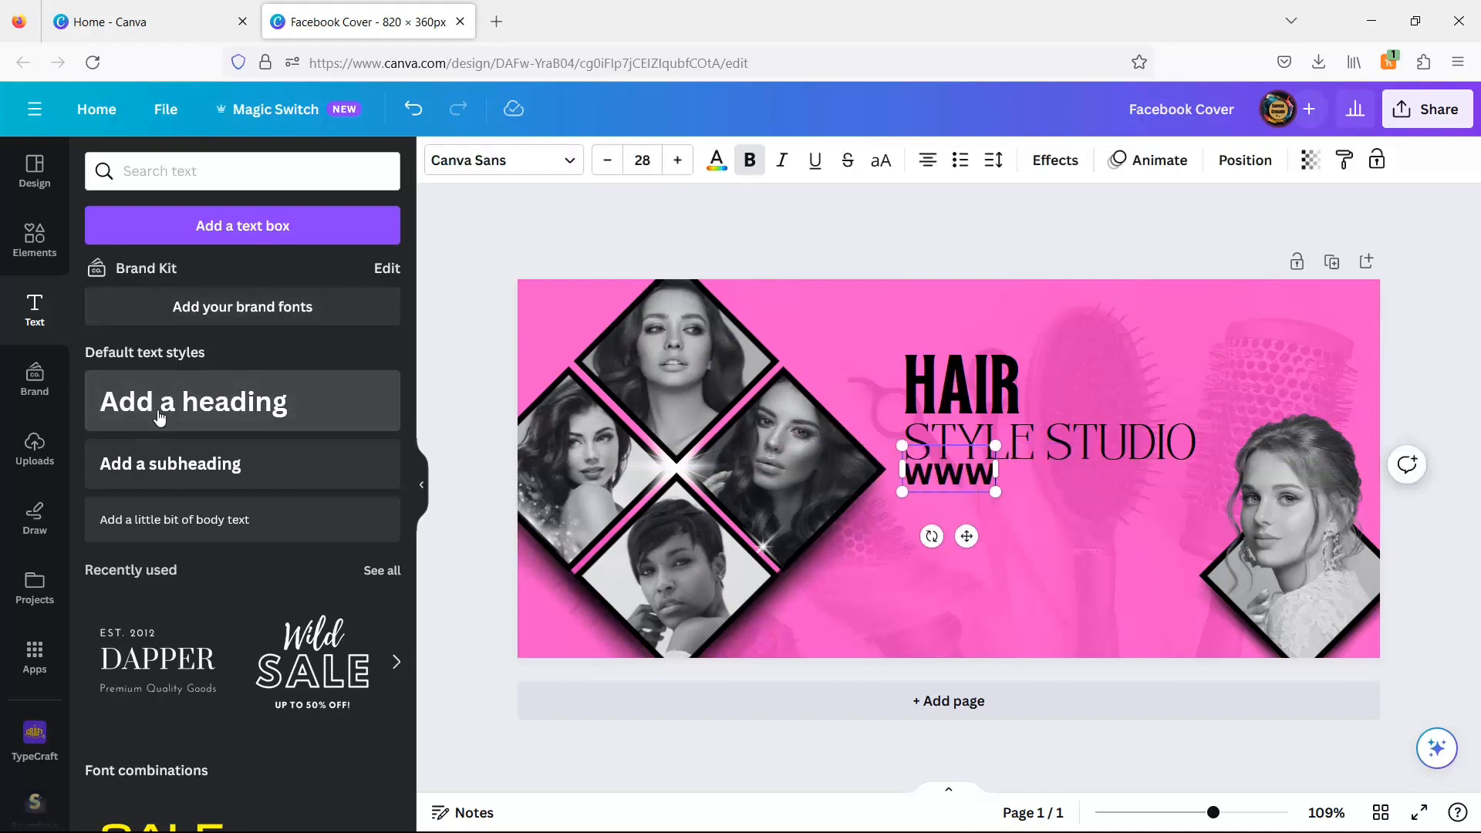
{"action": "type", "text": ".hairstu"}
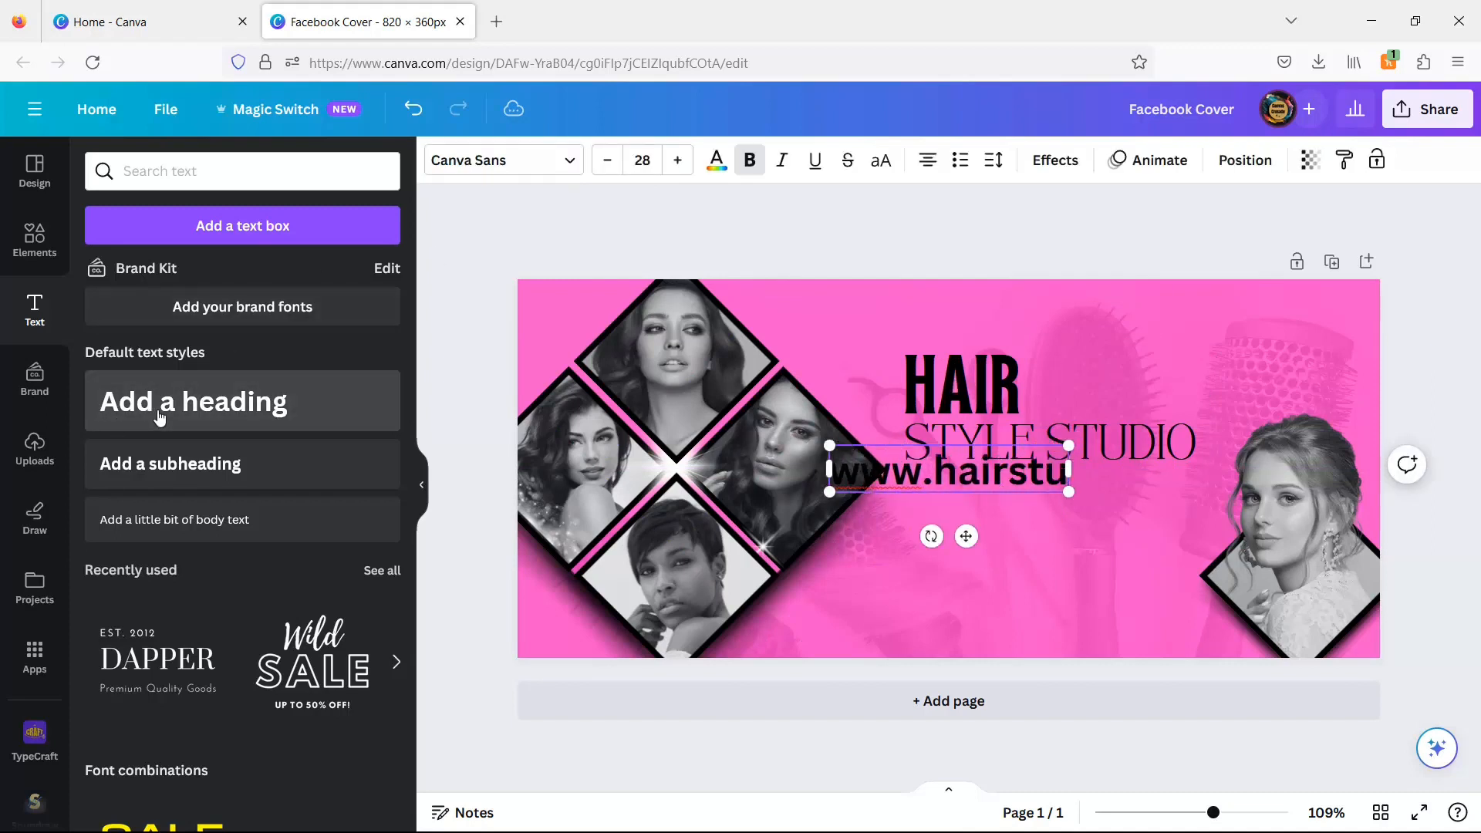
{"action": "type", "text": "diosite.com"}
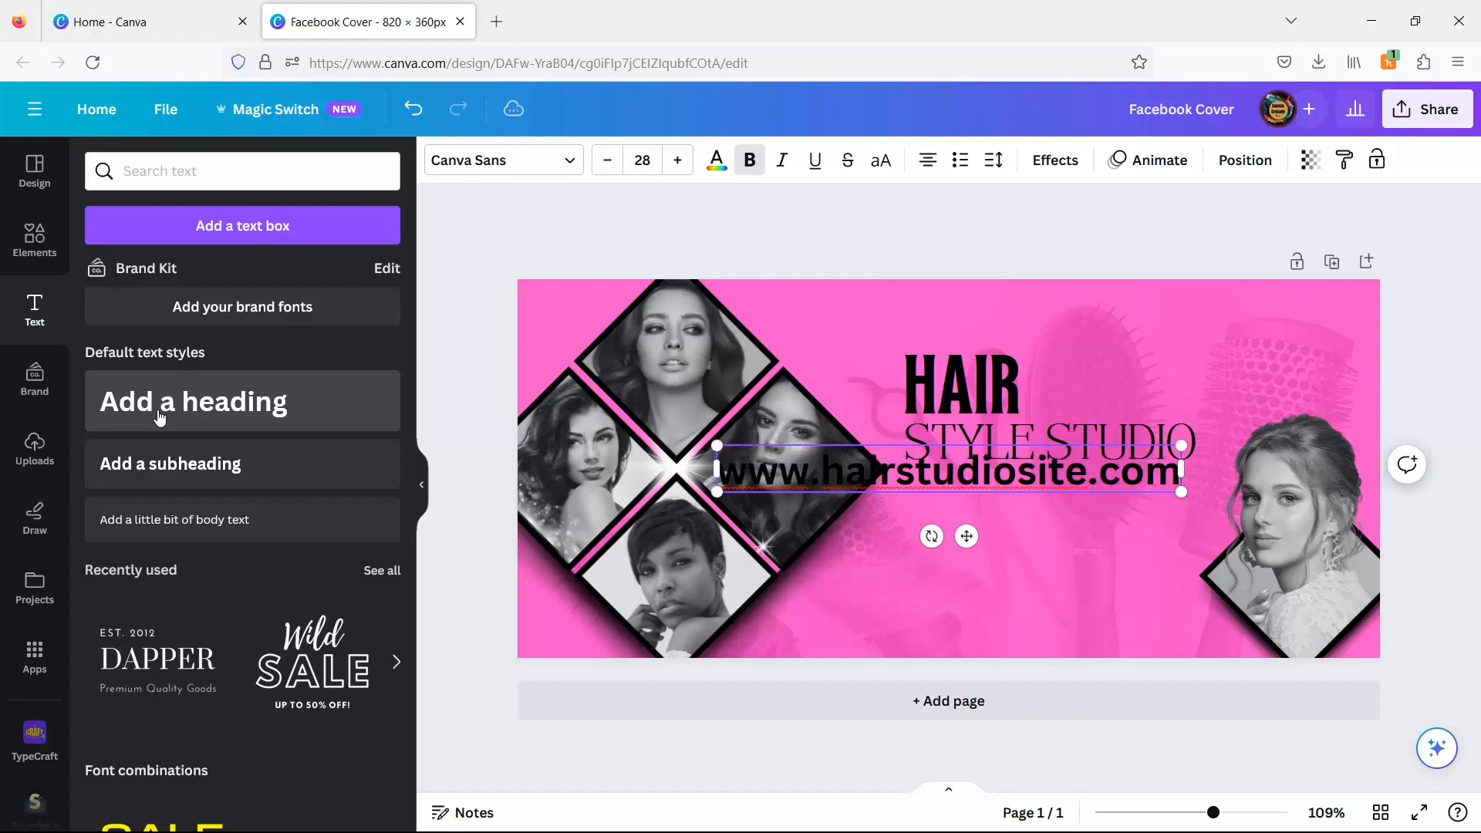
{"action": "key", "text": "shift+Left"}
{"action": "key", "text": "Left"}
{"action": "key", "text": "Left"}
{"action": "key", "text": "Left"}
{"action": "key", "text": "Left"}
{"action": "key", "text": "shift+Left"}
{"action": "key", "text": "shift+Left"}
{"action": "key", "text": "shift+Left"}
{"action": "key", "text": "shift+Left"}
{"action": "key", "text": "Left"}
{"action": "key", "text": "Left"}
{"action": "key", "text": "Left"}
{"action": "key", "text": "Left"}
{"action": "key", "text": "Left"}
{"action": "key", "text": "Left"}
{"action": "key", "text": "Left"}
{"action": "key", "text": "Left"}
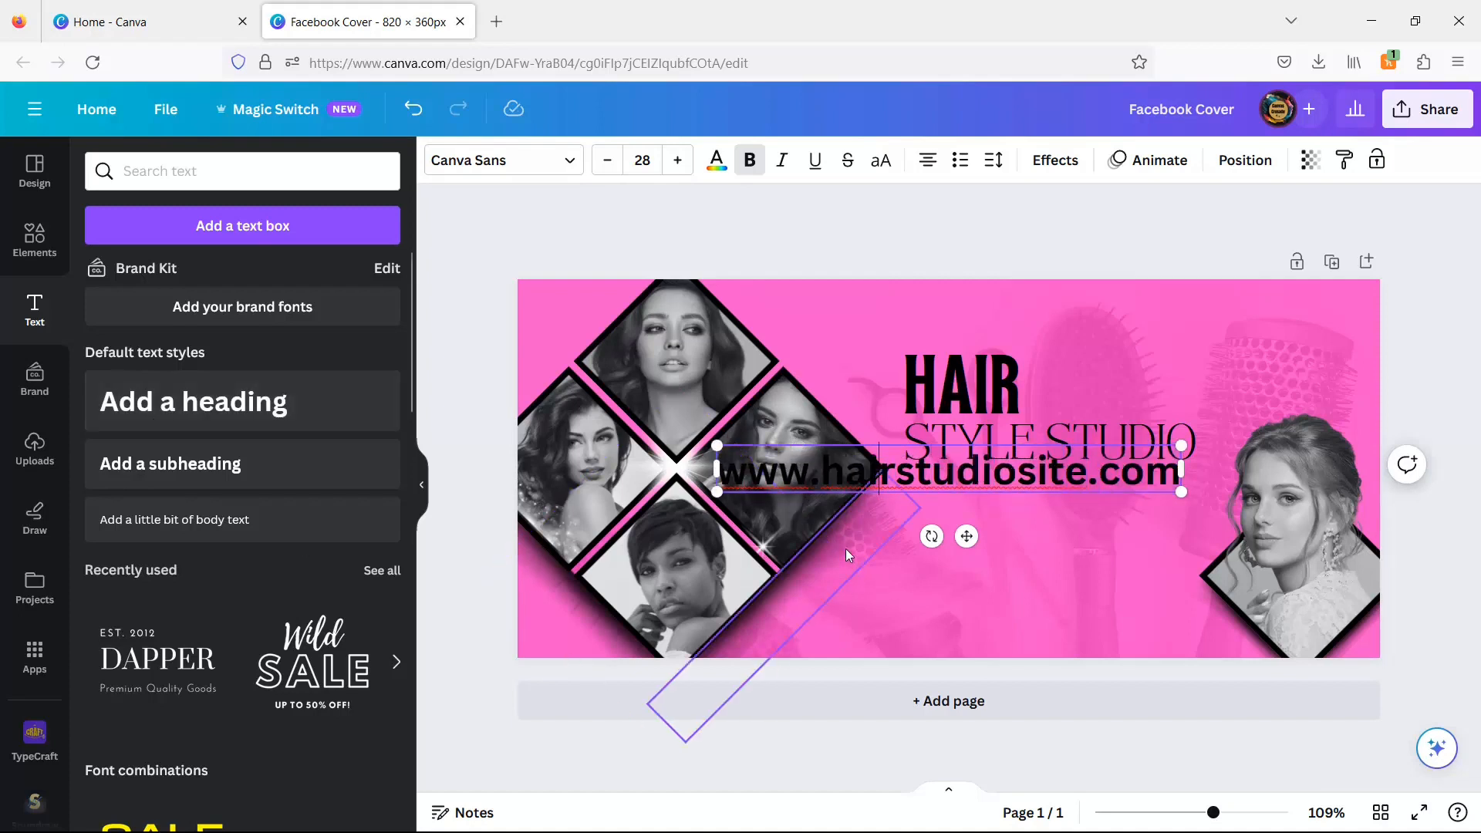
{"action": "left_click_drag", "start_coordinate": [967, 537], "coordinate": [1011, 586]}
{"action": "key", "text": "ctrl+a"}
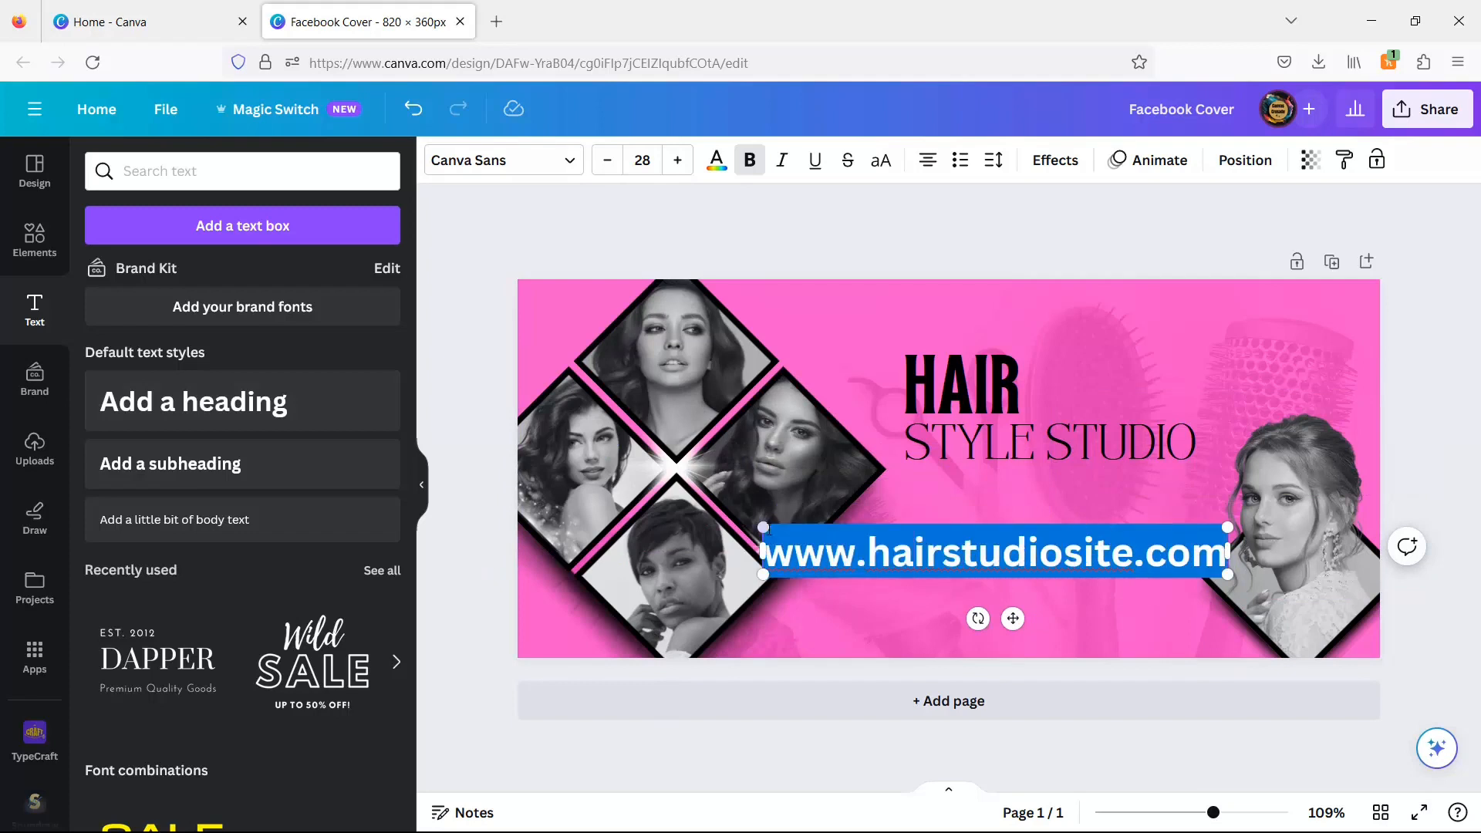
- Set the web address in League Gothic at size 20 and move it closer beneath STYLE STUDIO
{"action": "left_click", "coordinate": [507, 161]}
{"action": "left_click", "coordinate": [373, 225]}
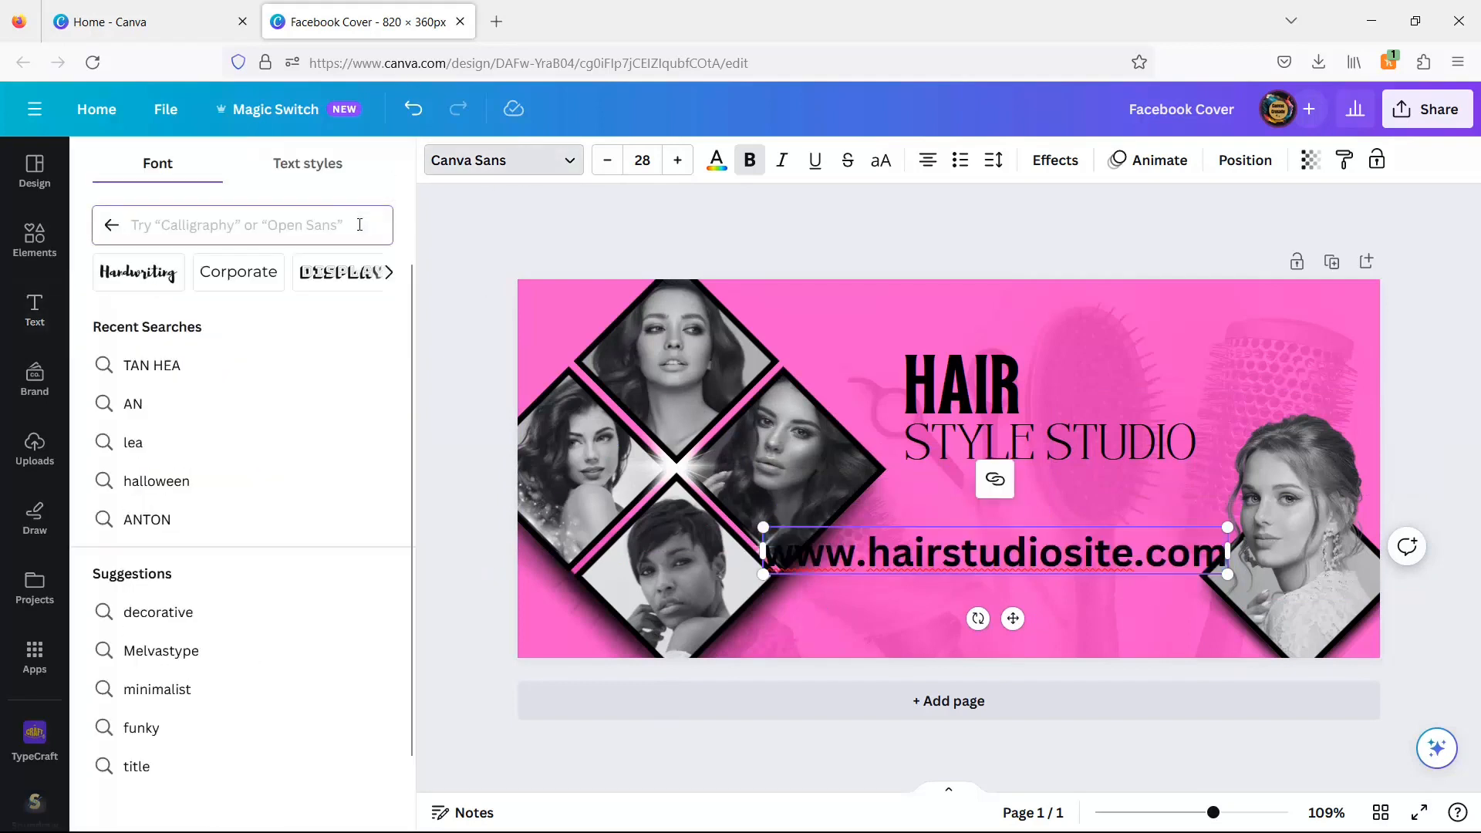
{"action": "type", "text": "lea"}
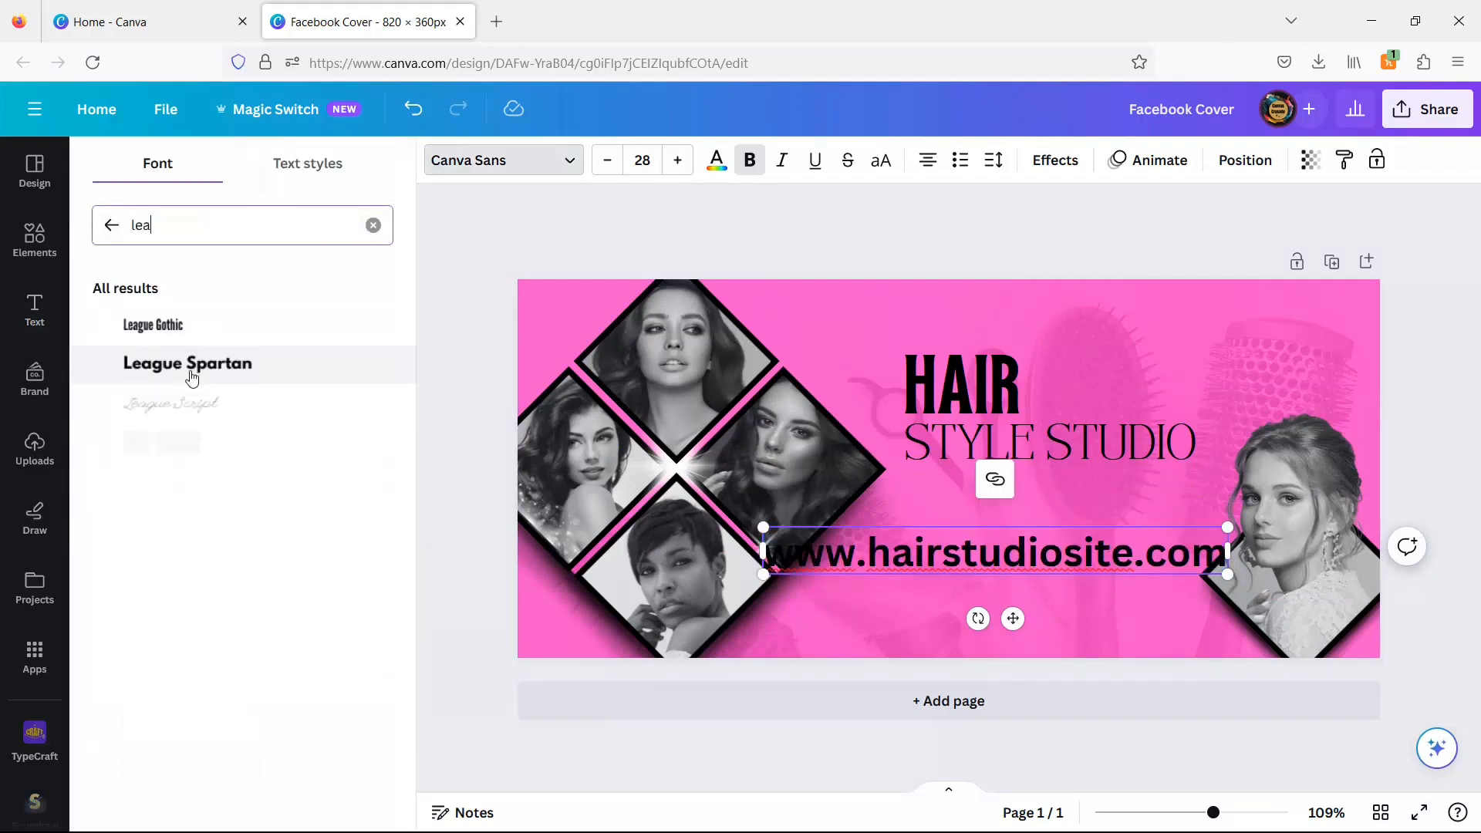
{"action": "left_click", "coordinate": [193, 367]}
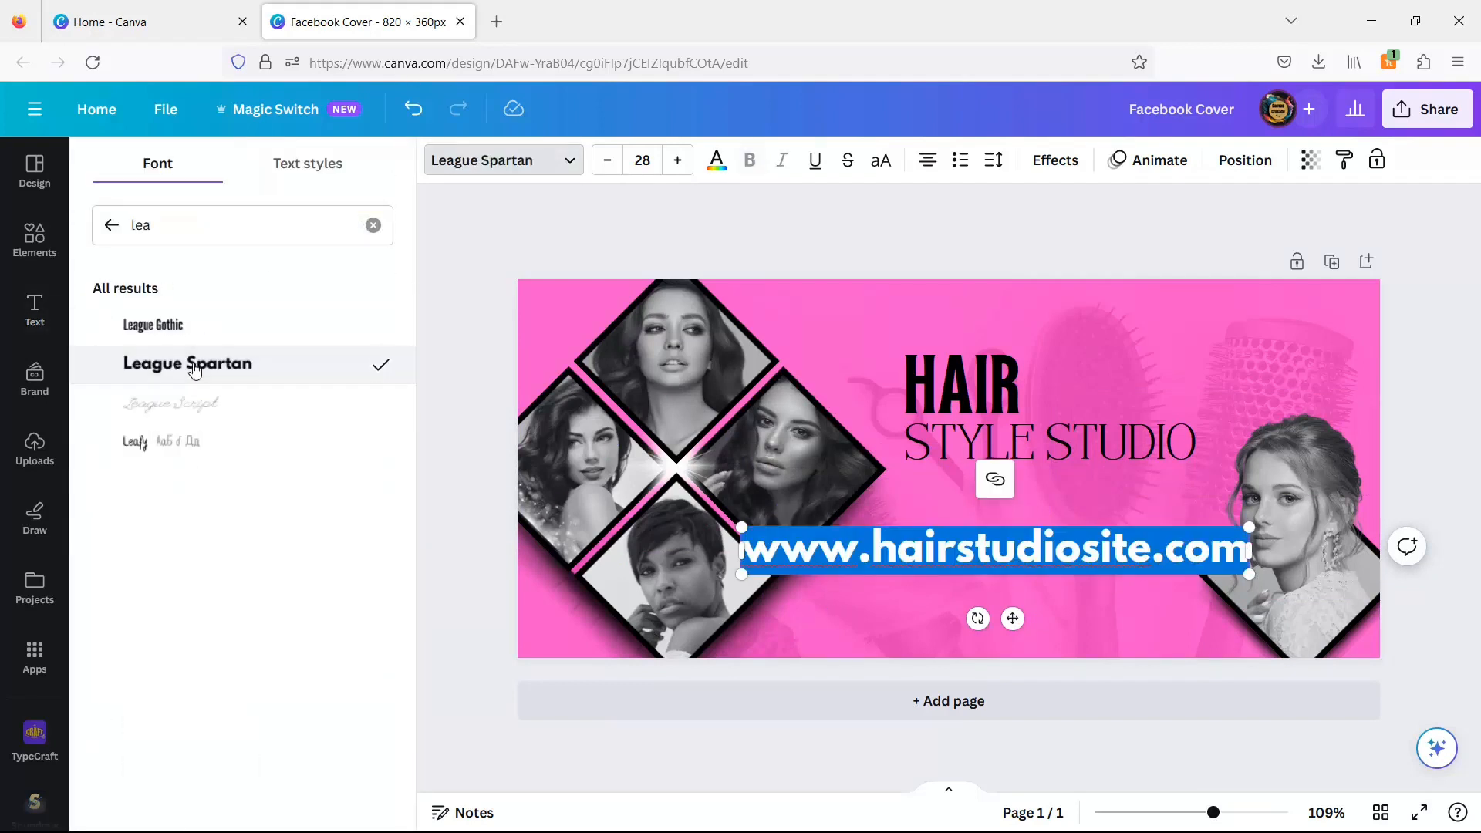
{"action": "left_click", "coordinate": [159, 326]}
{"action": "left_click", "coordinate": [645, 161]}
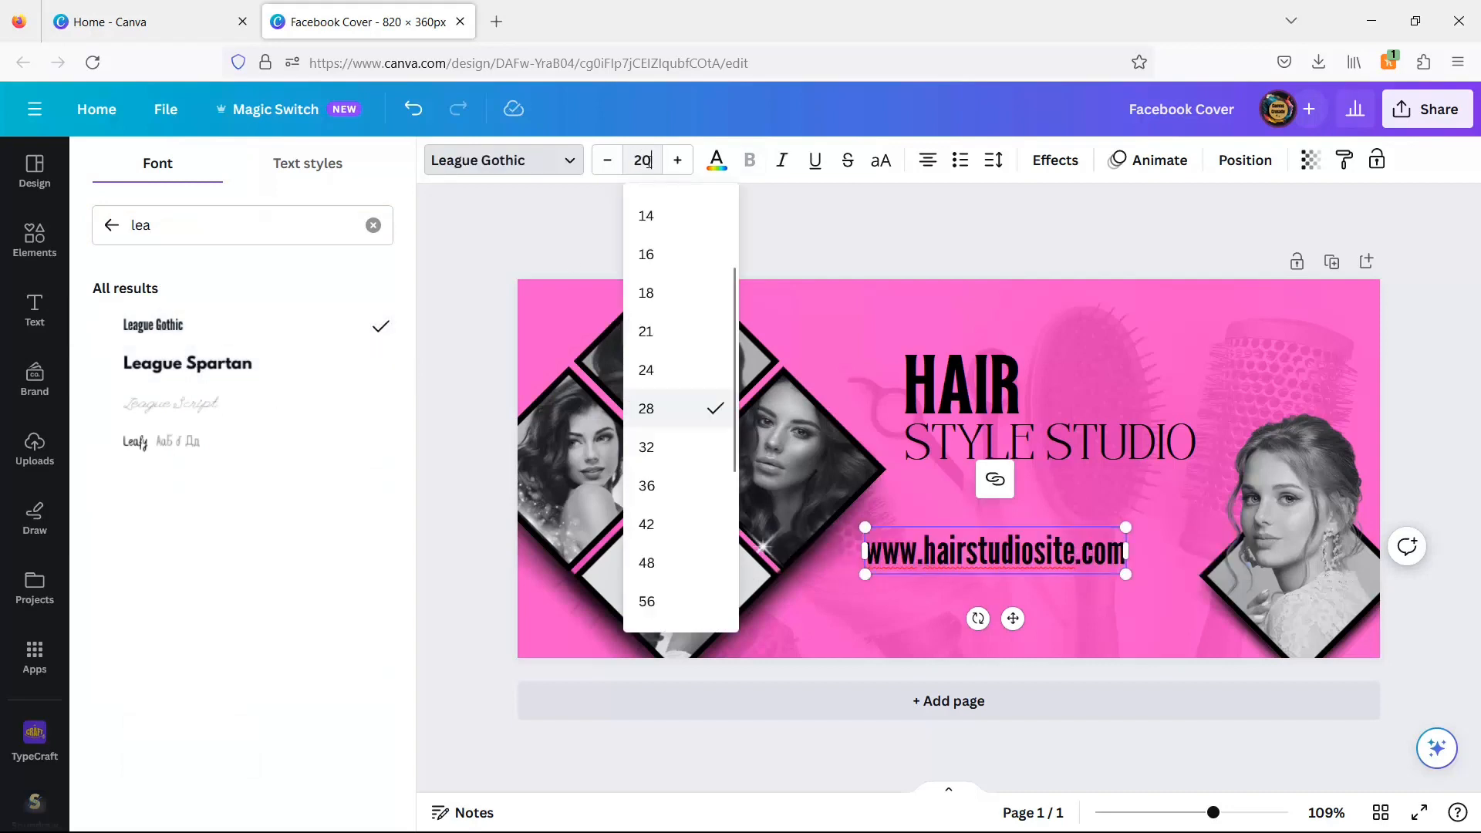
{"action": "key", "text": "Return"}
{"action": "left_click_drag", "start_coordinate": [1004, 604], "coordinate": [1026, 569]}
- Add a rounded square shape to the cover and fill it with solid black
{"action": "left_click", "coordinate": [35, 239]}
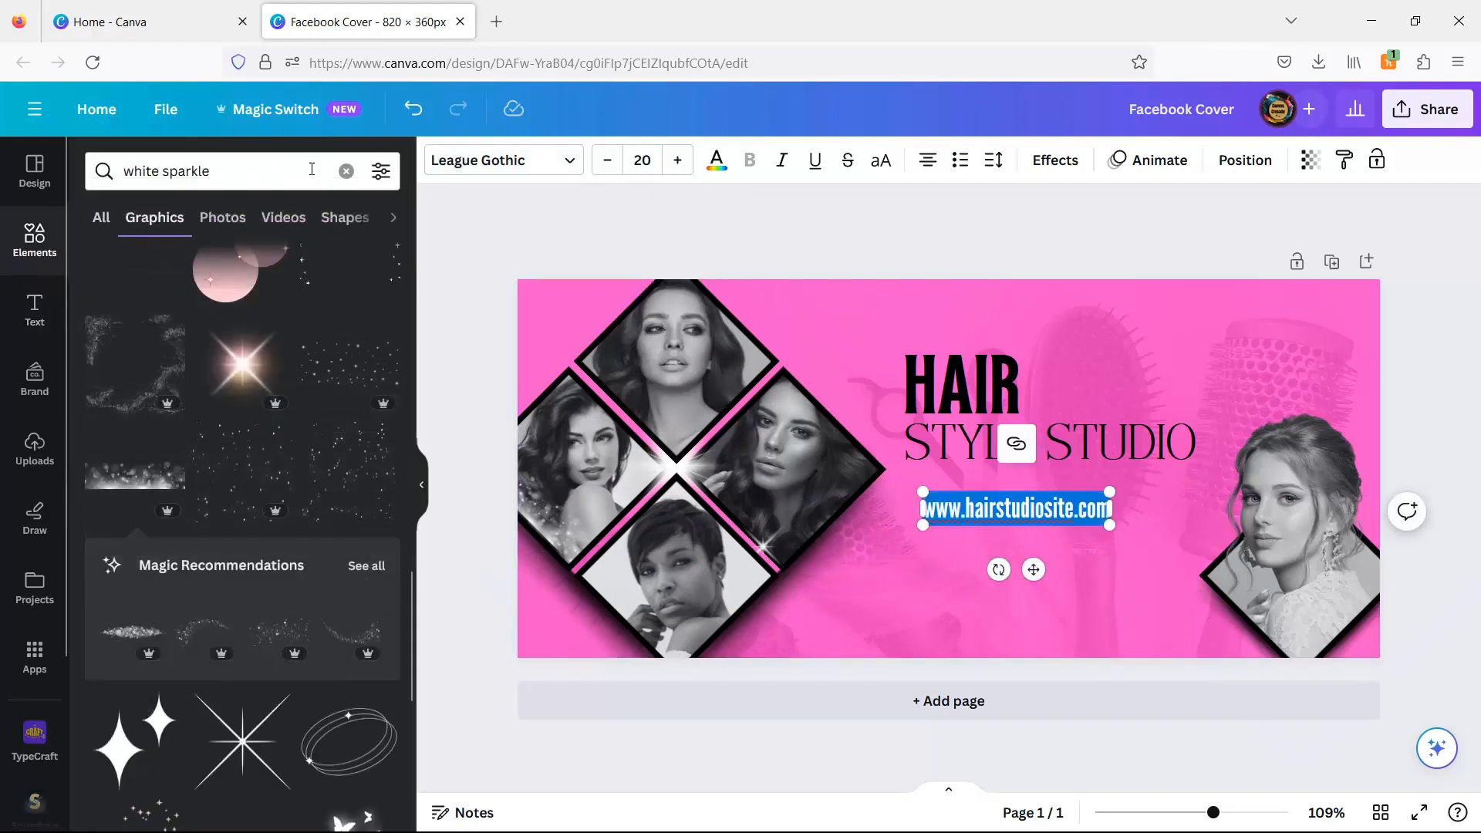
{"action": "left_click", "coordinate": [345, 171]}
{"action": "left_click_drag", "start_coordinate": [123, 337], "coordinate": [914, 525]}
{"action": "left_click", "coordinate": [961, 424]}
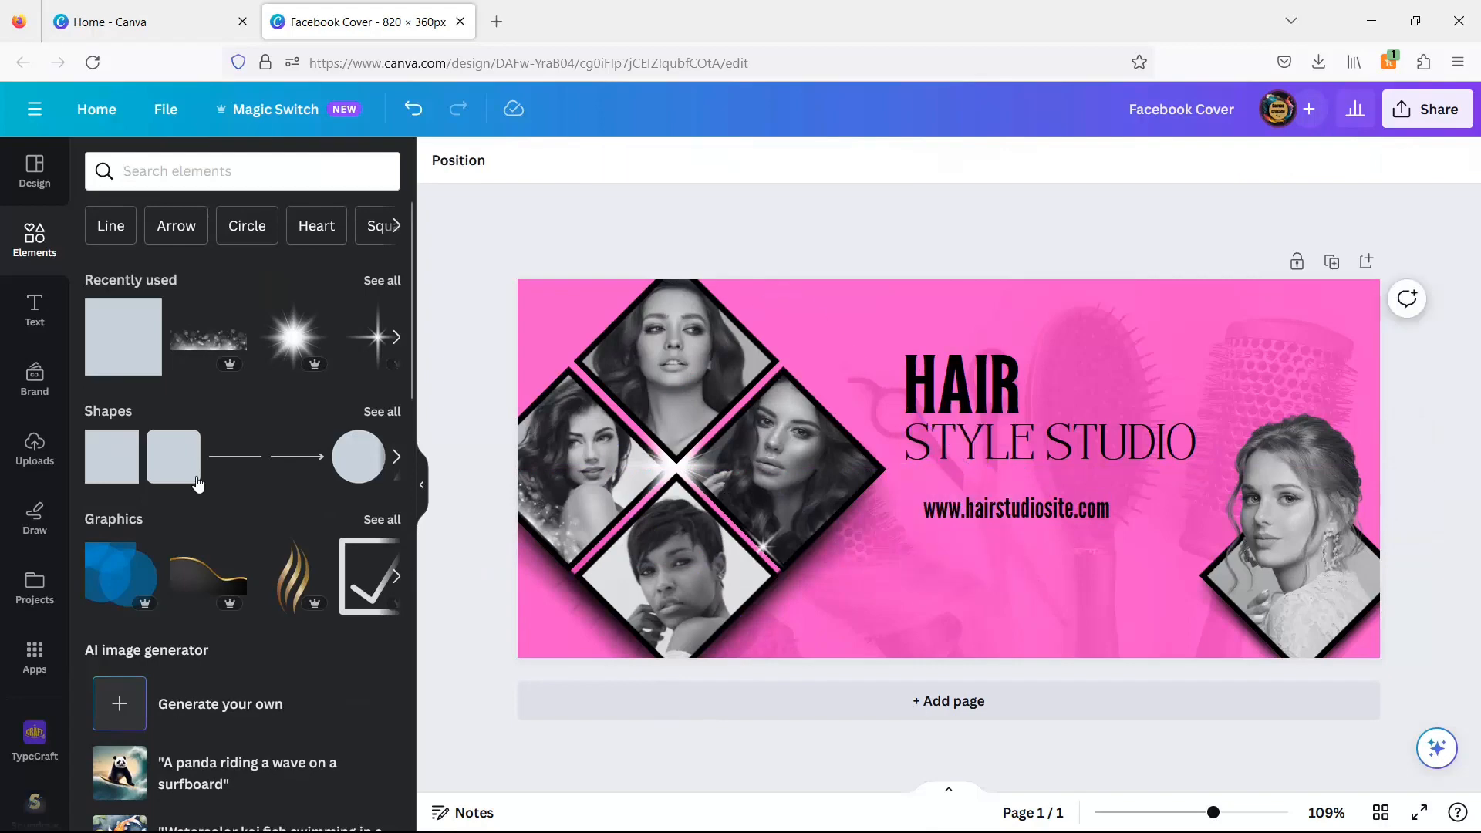
{"action": "left_click", "coordinate": [163, 465]}
{"action": "left_click", "coordinate": [534, 160]}
{"action": "left_click", "coordinate": [112, 795]}
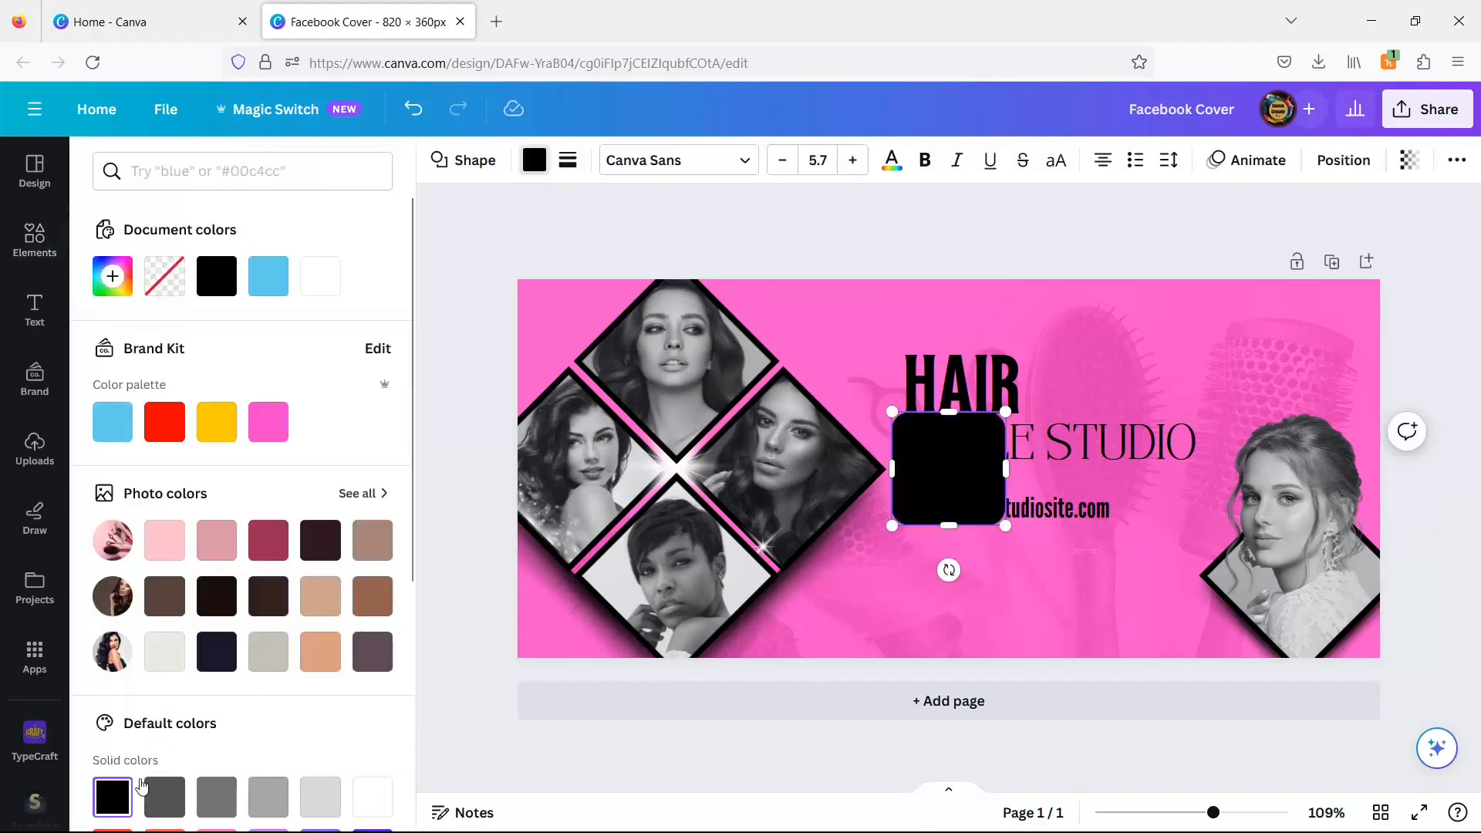
- Recolor the web address text with the brand pink #ff41ca
{"action": "left_click", "coordinate": [1067, 511]}
{"action": "left_click", "coordinate": [717, 160]}
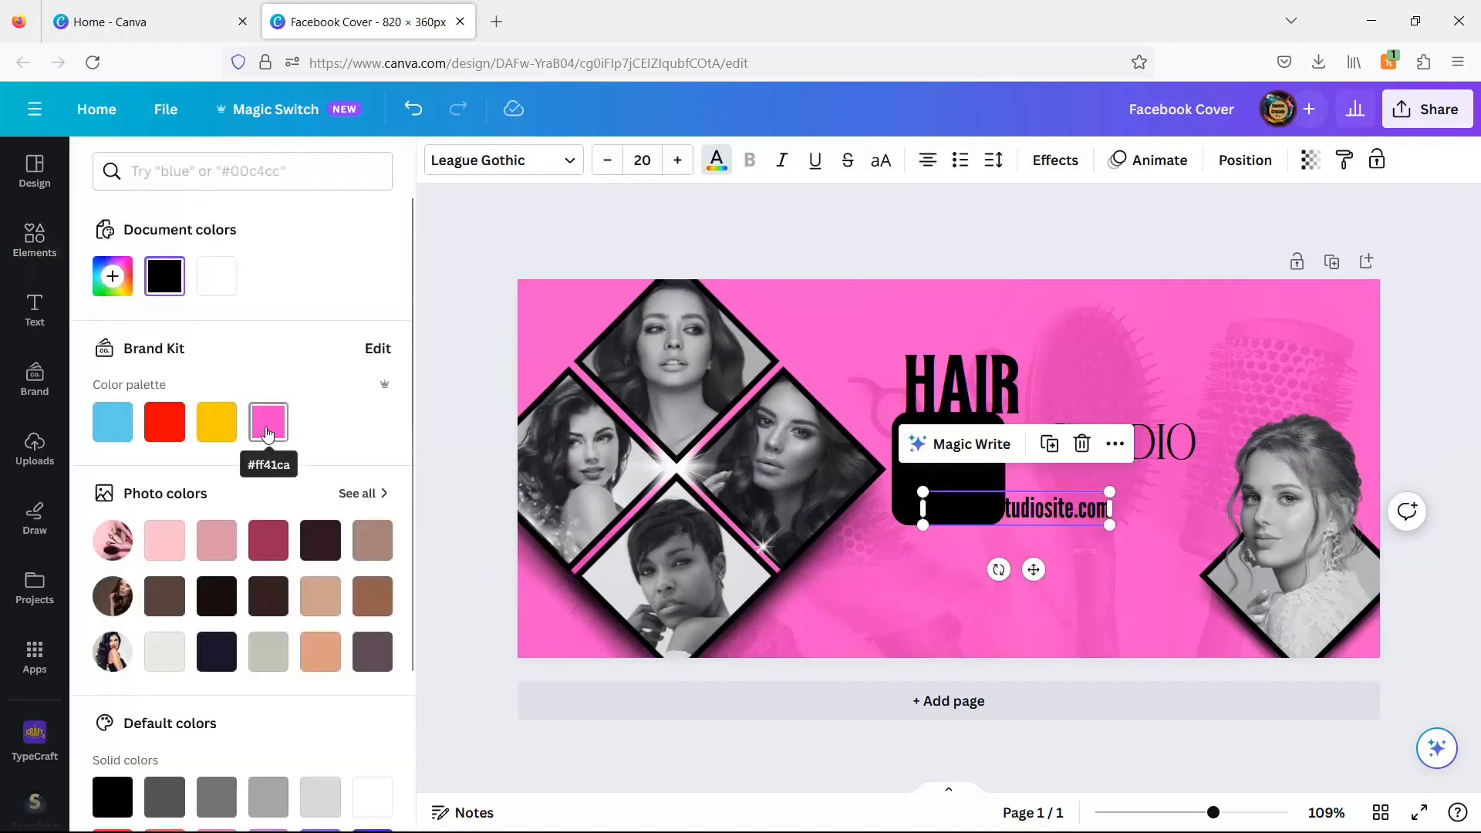
{"action": "left_click", "coordinate": [267, 422]}
- Reshape the black rounded square into a slim bar behind the web address and group it with the text
{"action": "left_click", "coordinate": [904, 479]}
{"action": "left_click_drag", "start_coordinate": [1006, 500], "coordinate": [1085, 489]}
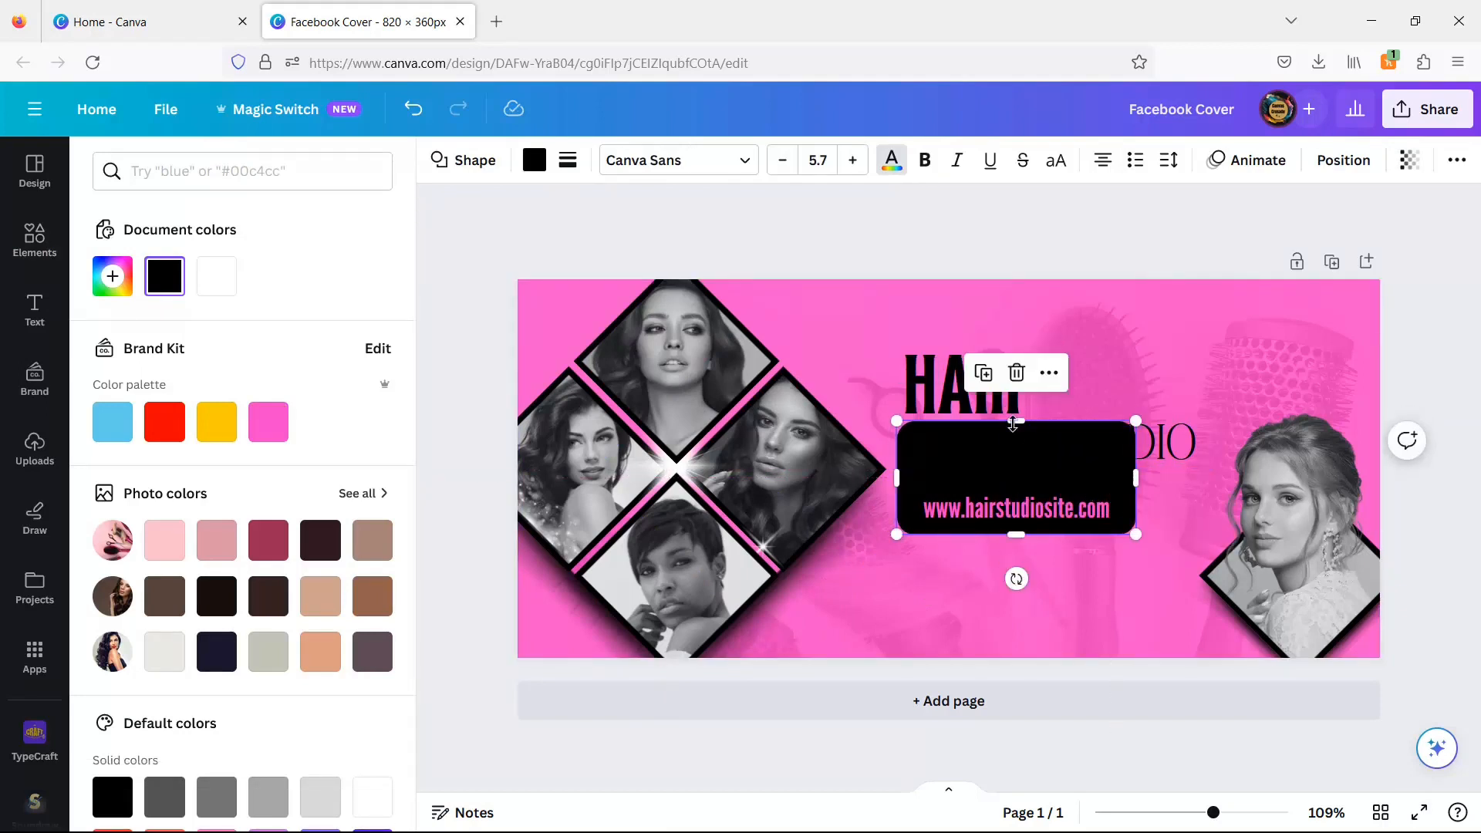
{"action": "left_click_drag", "start_coordinate": [1019, 420], "coordinate": [1003, 512]}
{"action": "left_click", "coordinate": [1048, 670]}
{"action": "key", "text": "ctrl+g"}
{"action": "left_click", "coordinate": [872, 214]}
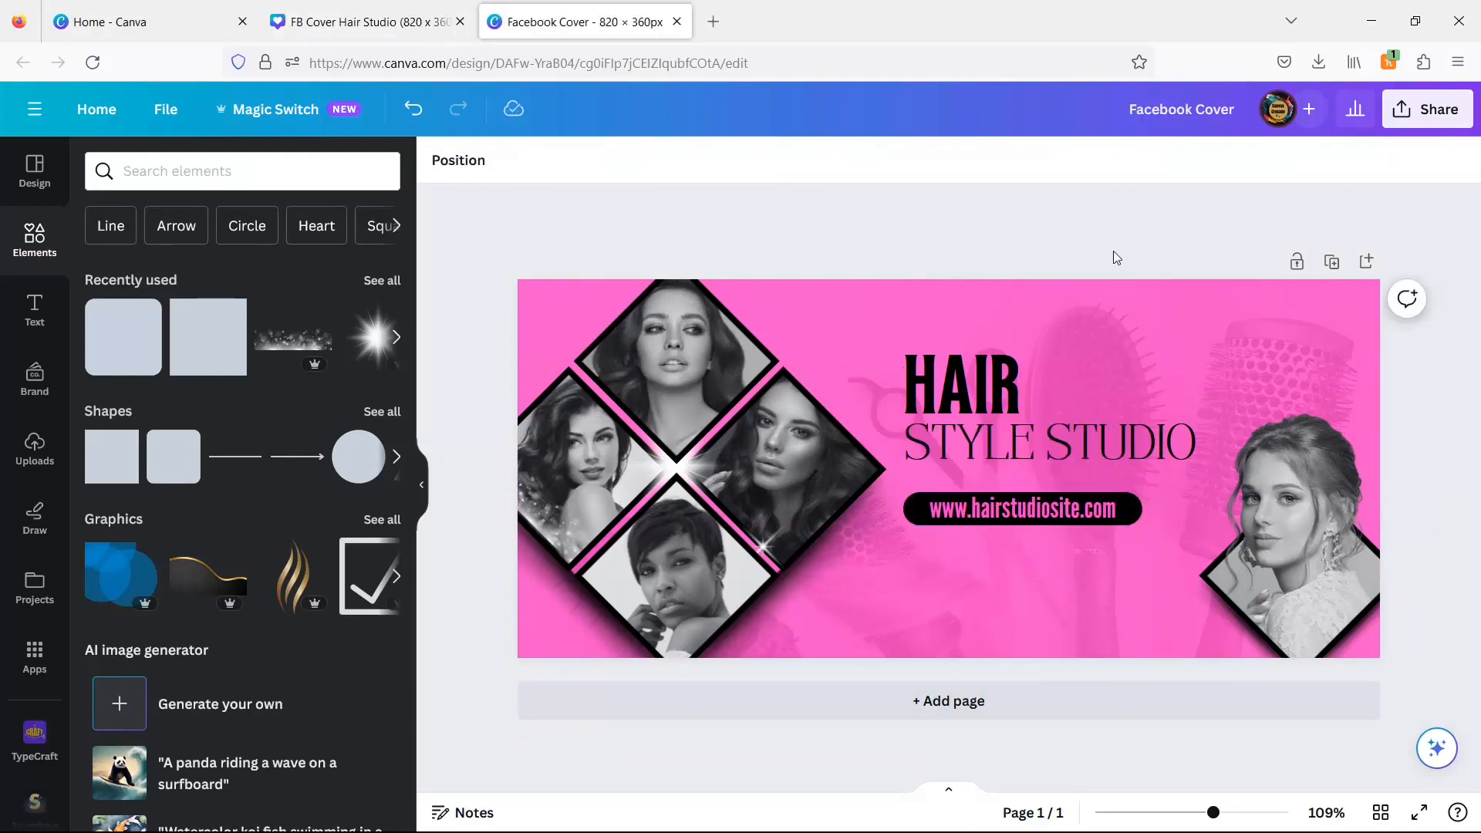
- Open the download settings to export the finished cover as a PNG
{"action": "left_click", "coordinate": [1428, 109]}
{"action": "left_click", "coordinate": [1142, 593]}
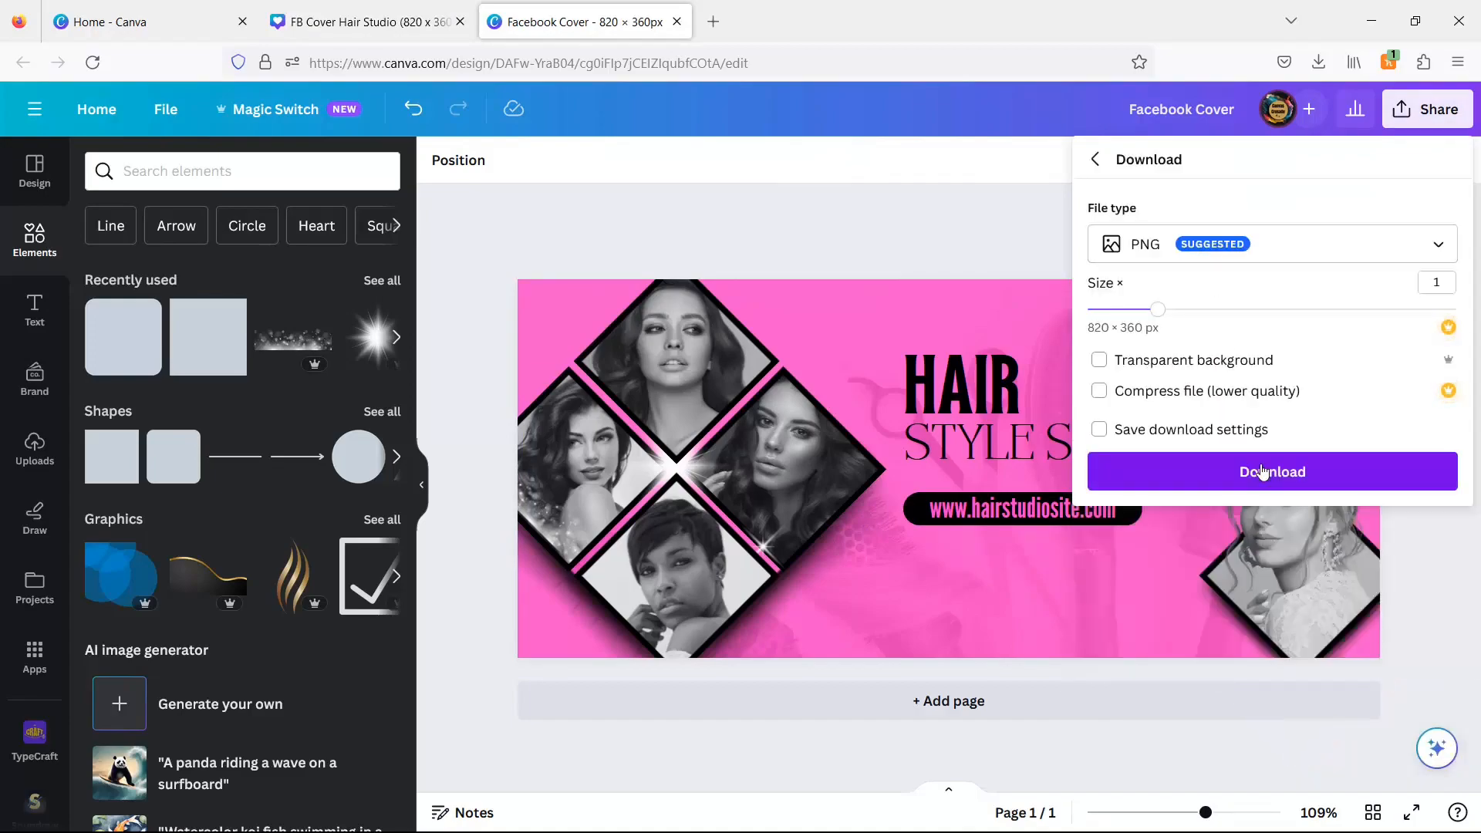